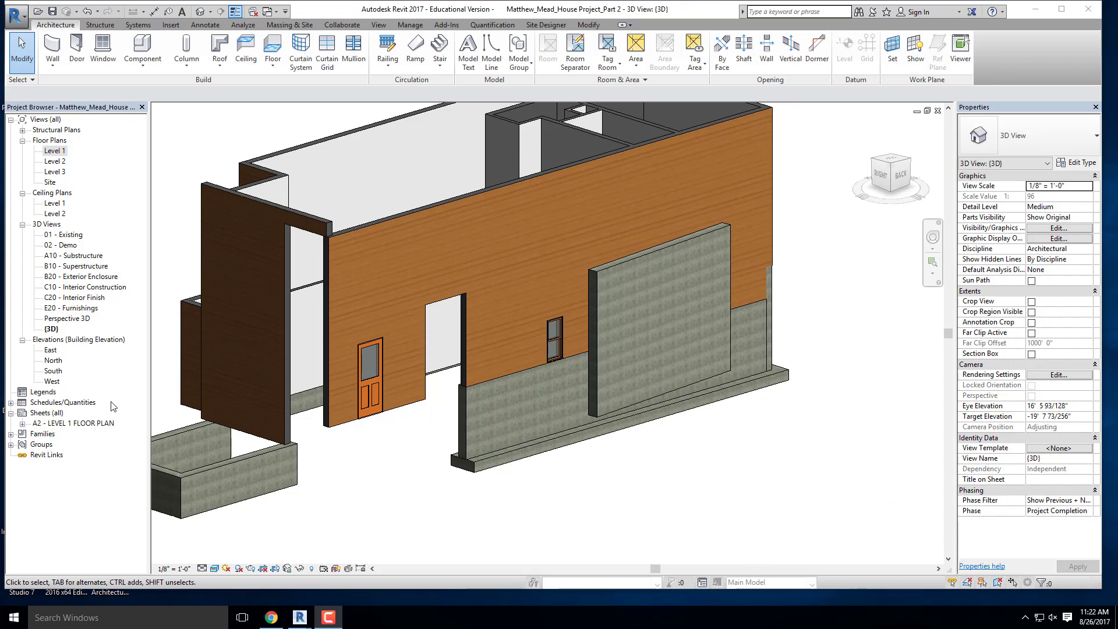
# - Open the A2 - LEVEL 1 FLOOR PLAN sheet and delete it from the project
pyautogui.doubleClick(98, 425)
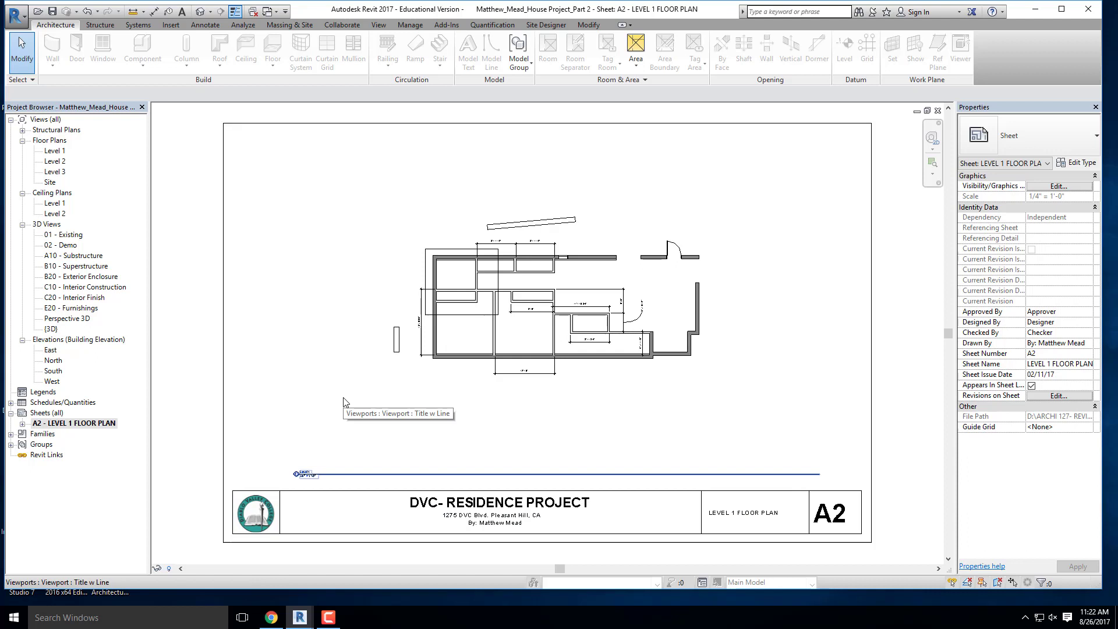
pyautogui.rightClick(67, 423)
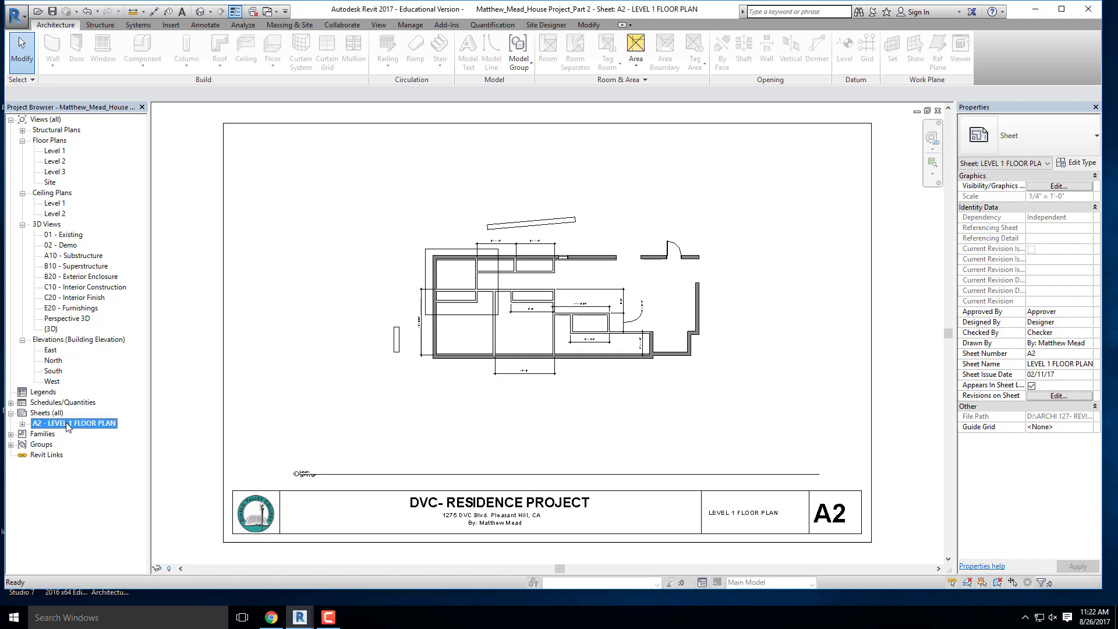
pyautogui.click(129, 325)
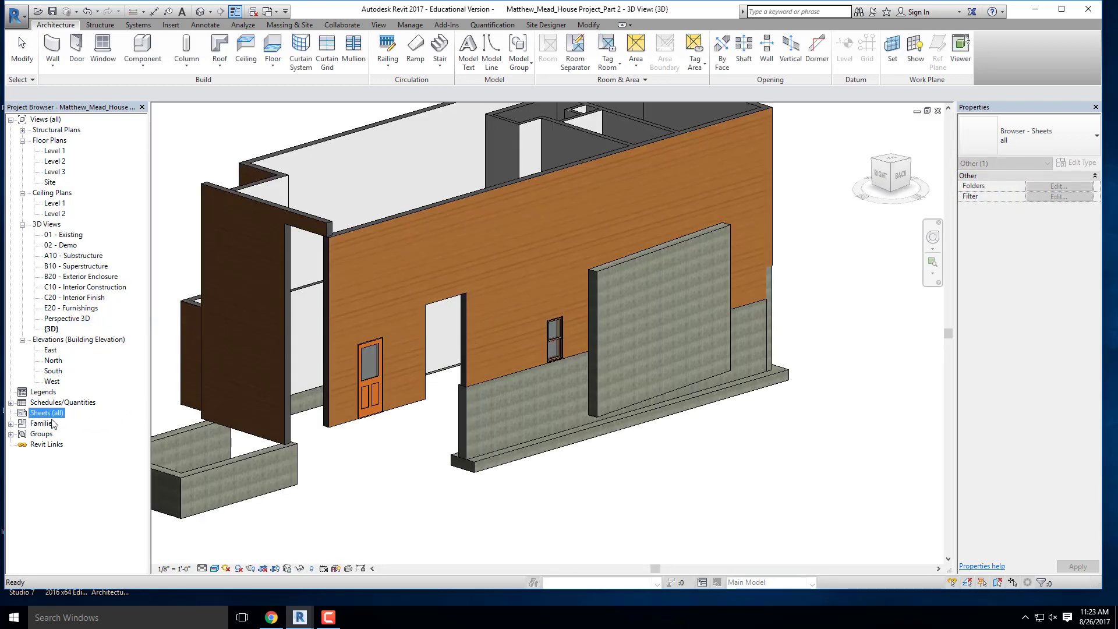
pyautogui.click(328, 618)
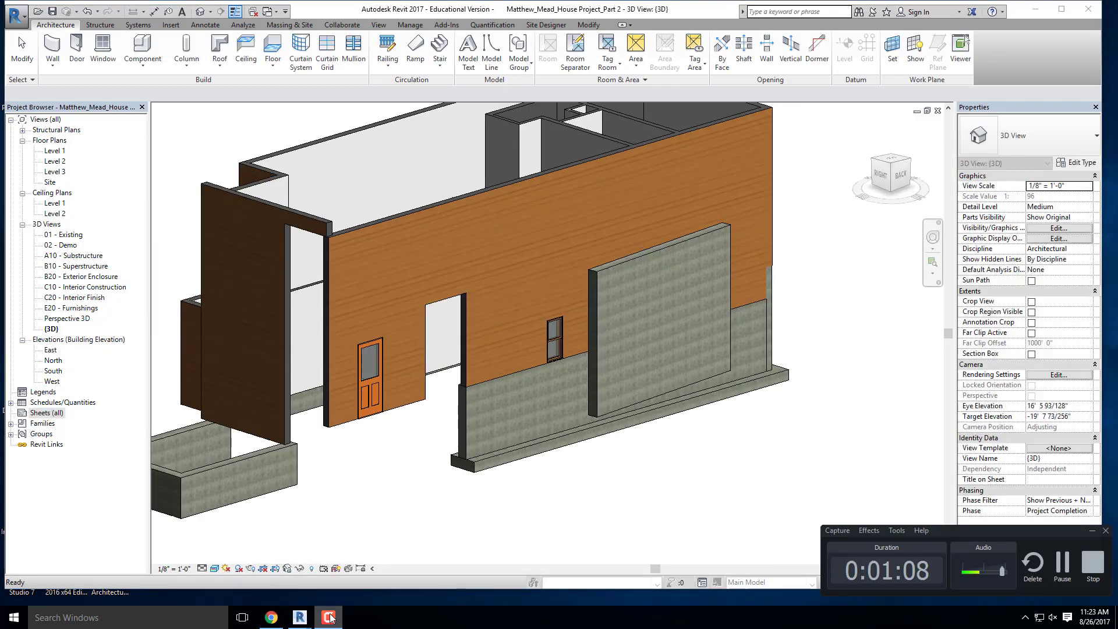
pyautogui.click(572, 504)
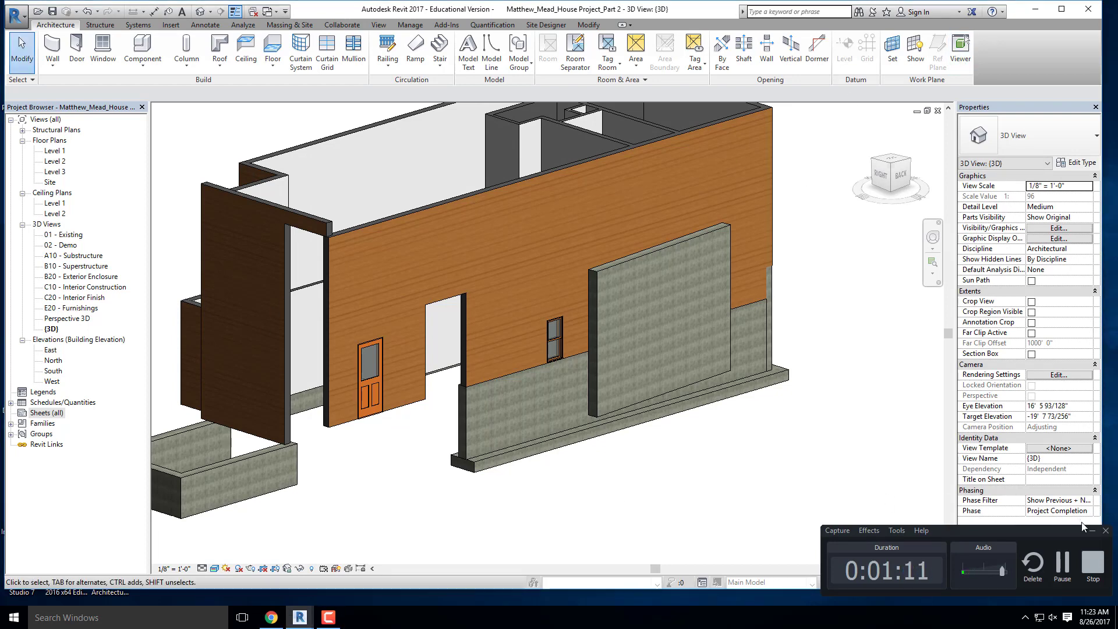
pyautogui.click(1092, 531)
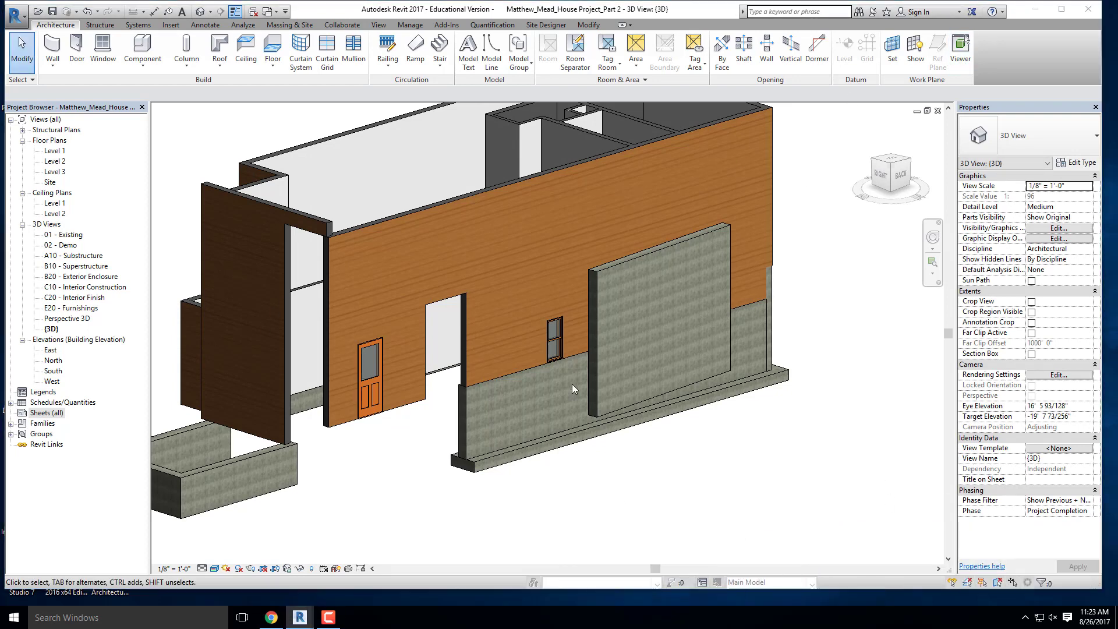
# - Create a new sheet with the E1 30 x 42 Horizontal titleblock and close its view
pyautogui.click(43, 413)
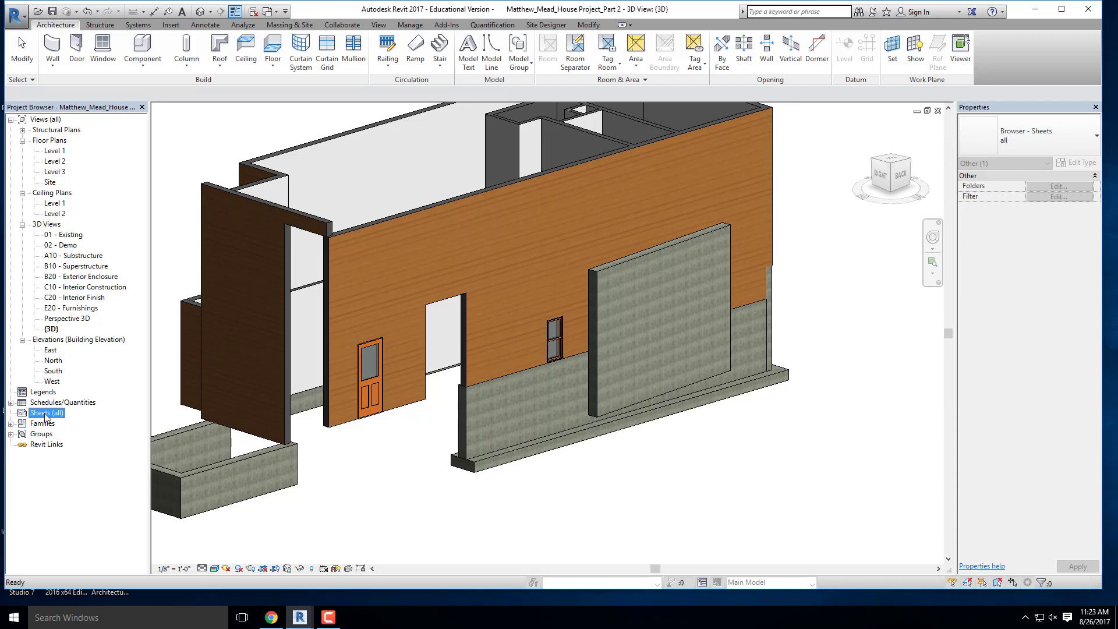
pyautogui.rightClick(44, 416)
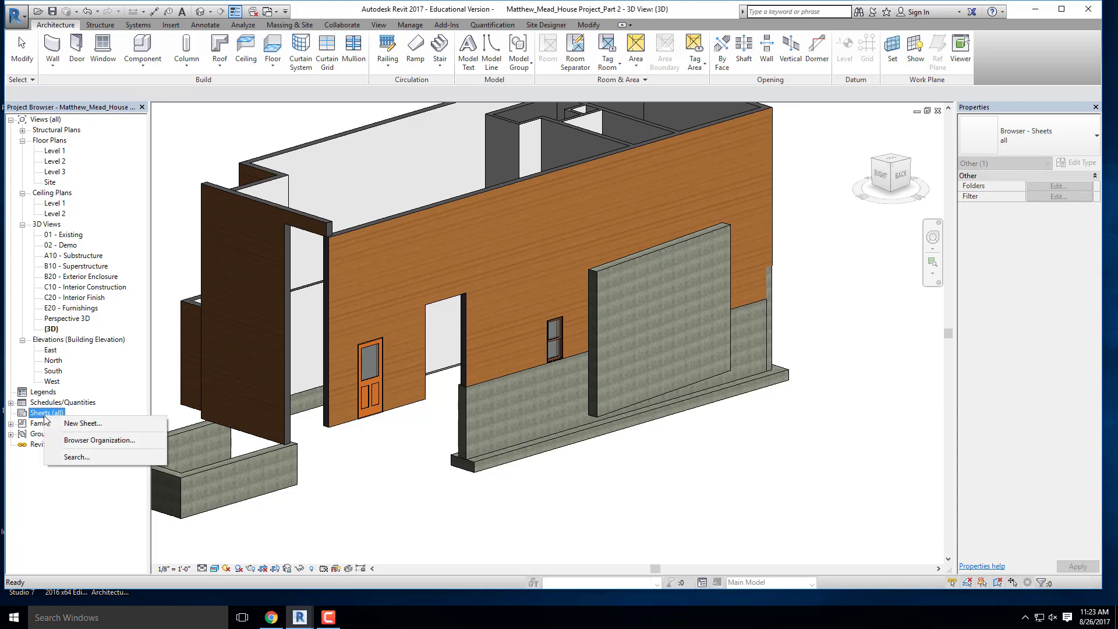
pyautogui.click(79, 424)
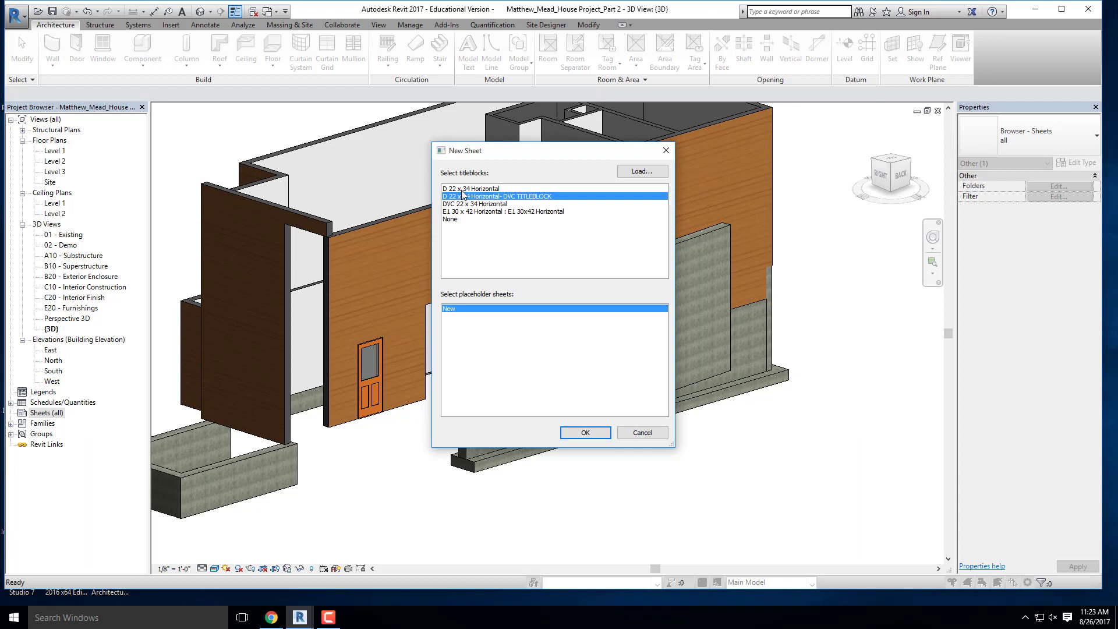
pyautogui.click(455, 212)
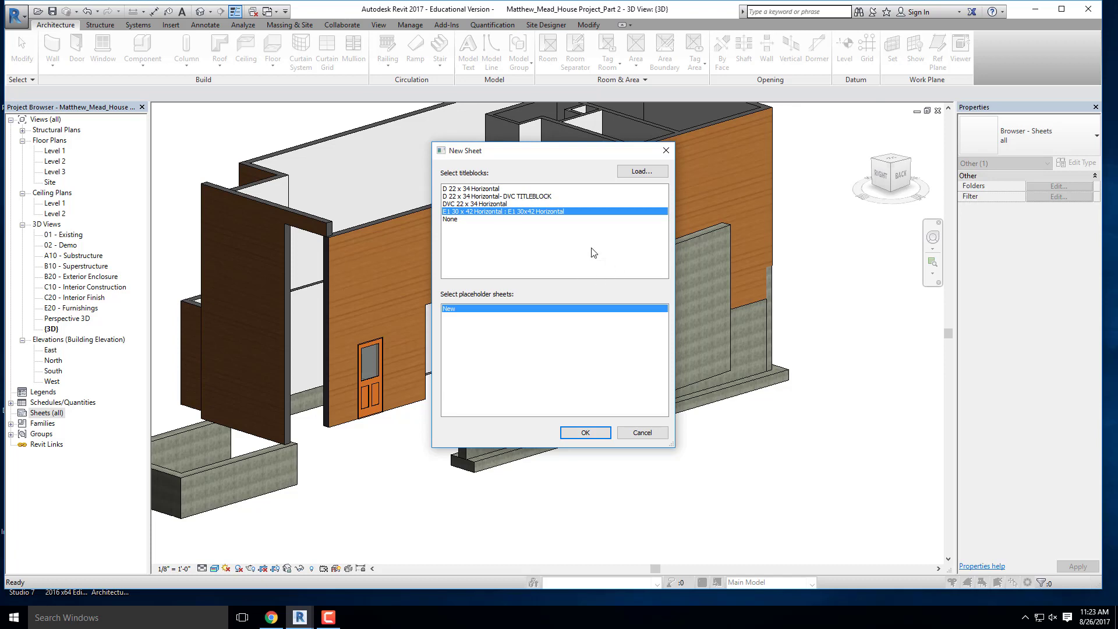
pyautogui.doubleClick(489, 214)
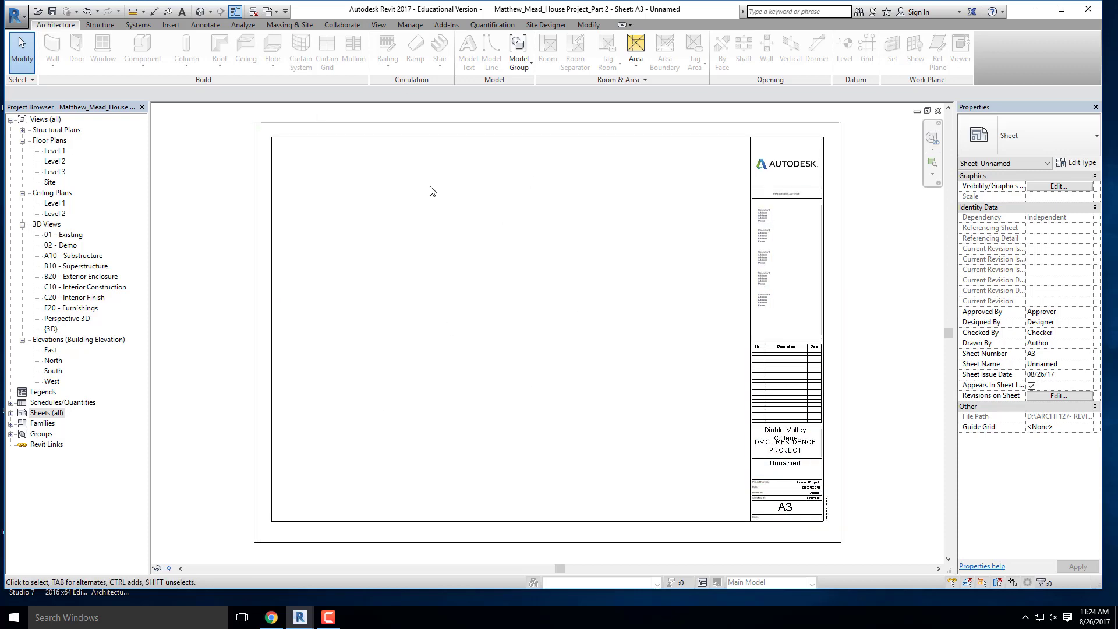
pyautogui.click(938, 112)
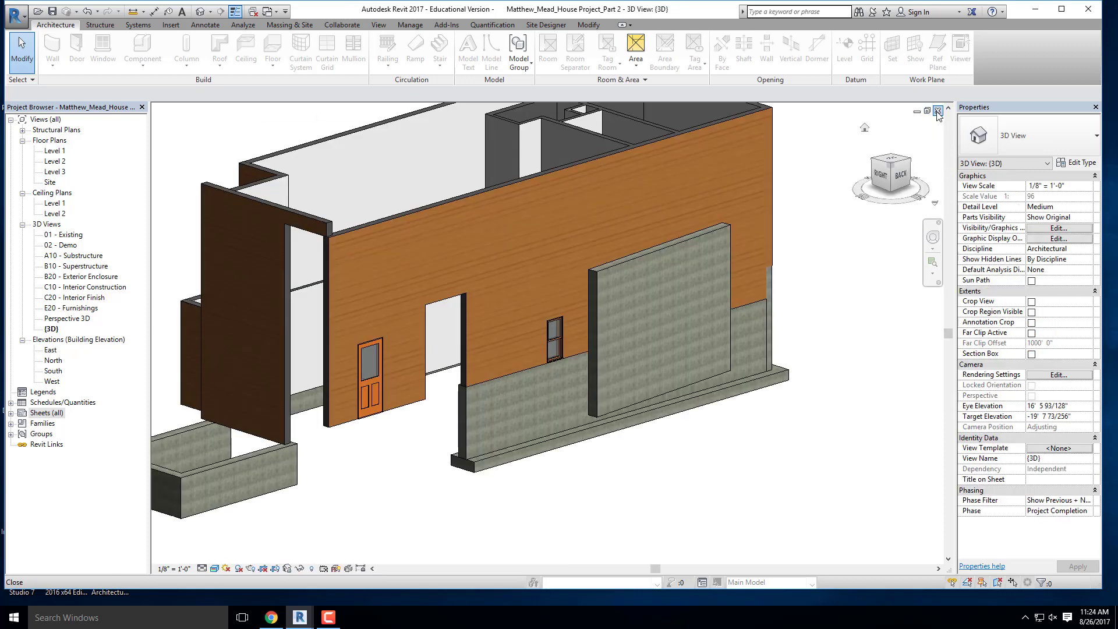
# - Delete the A3 - Unnamed sheet from the project's sheets
pyautogui.rightClick(40, 415)
pyautogui.click(10, 412)
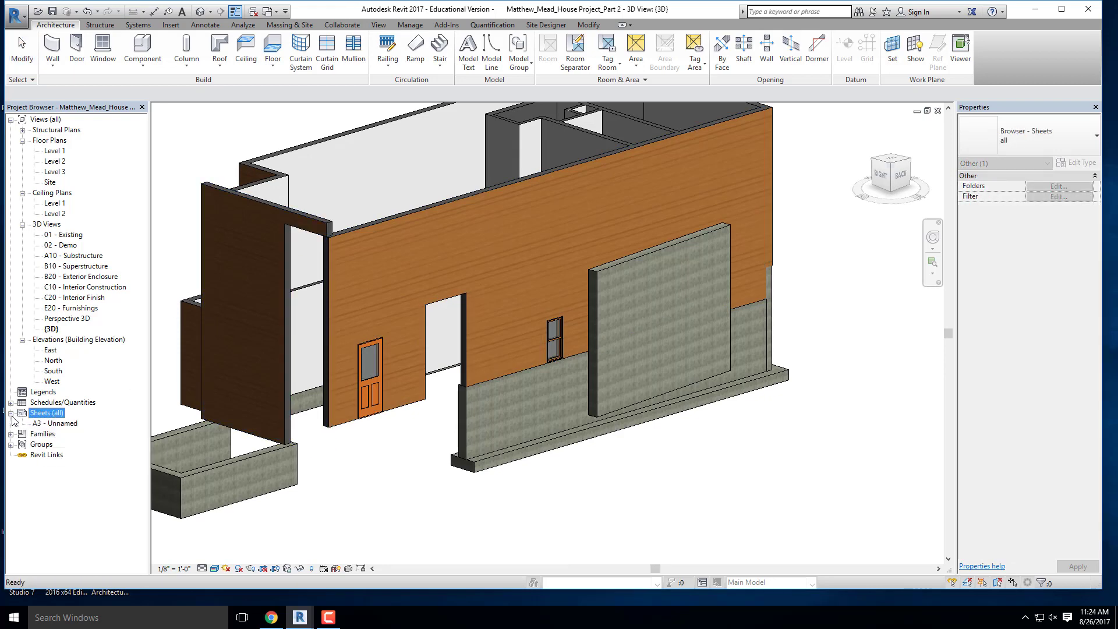
pyautogui.rightClick(53, 427)
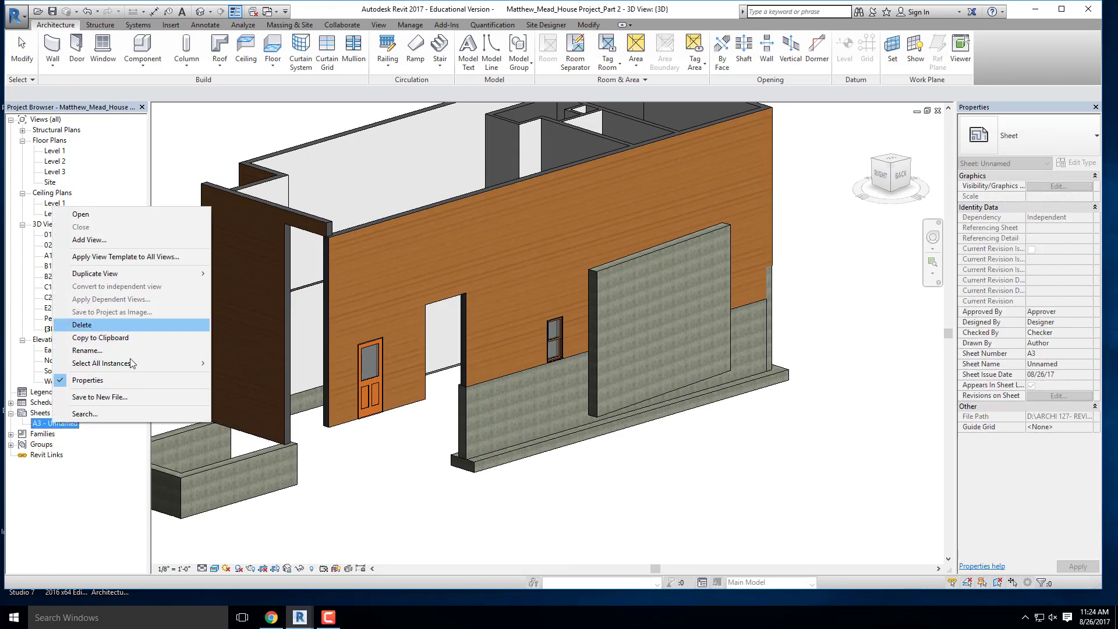
pyautogui.click(93, 329)
# - Start a new sheet and load the D 22 x 34 Horizontal family from the US Imperial Titleblocks folder
pyautogui.rightClick(57, 413)
pyautogui.click(81, 421)
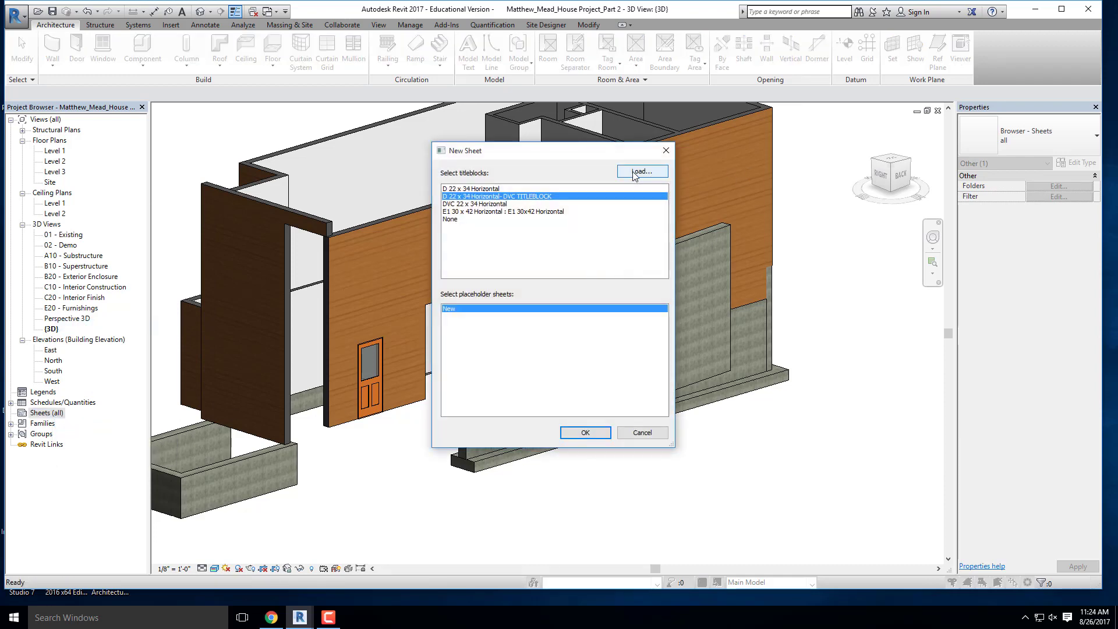
pyautogui.click(635, 174)
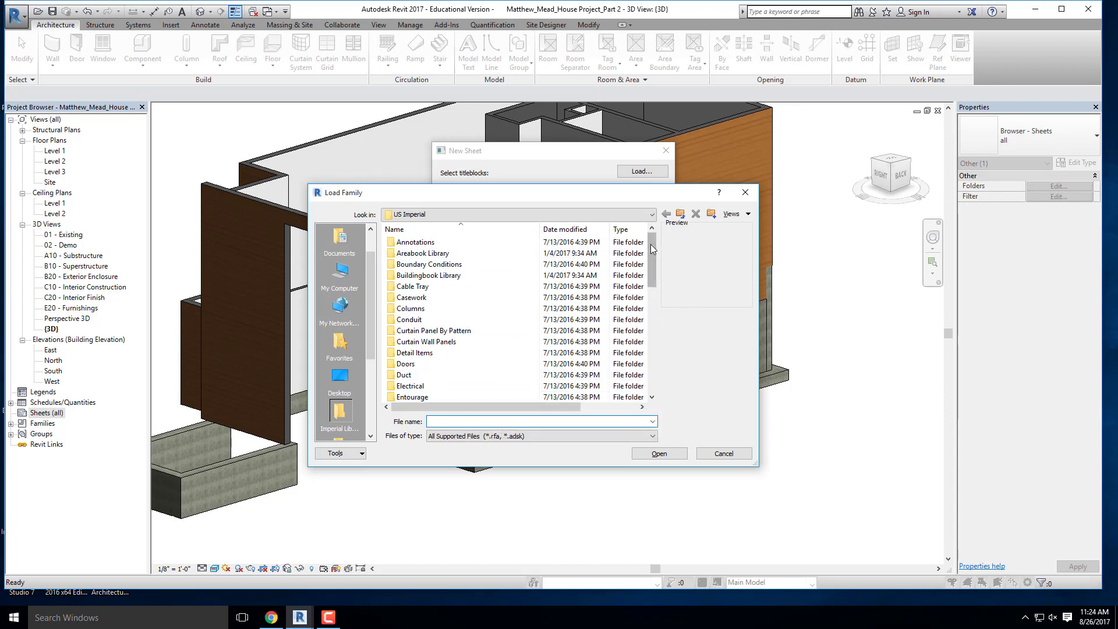
pyautogui.moveTo(652, 247); pyautogui.dragTo(649, 357)
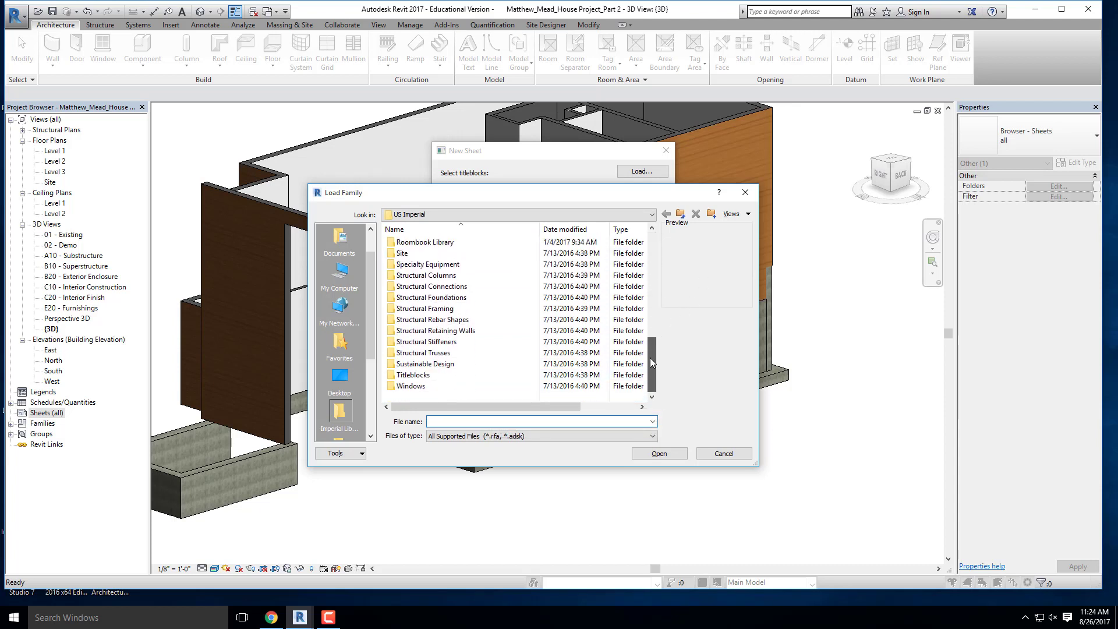
pyautogui.doubleClick(454, 374)
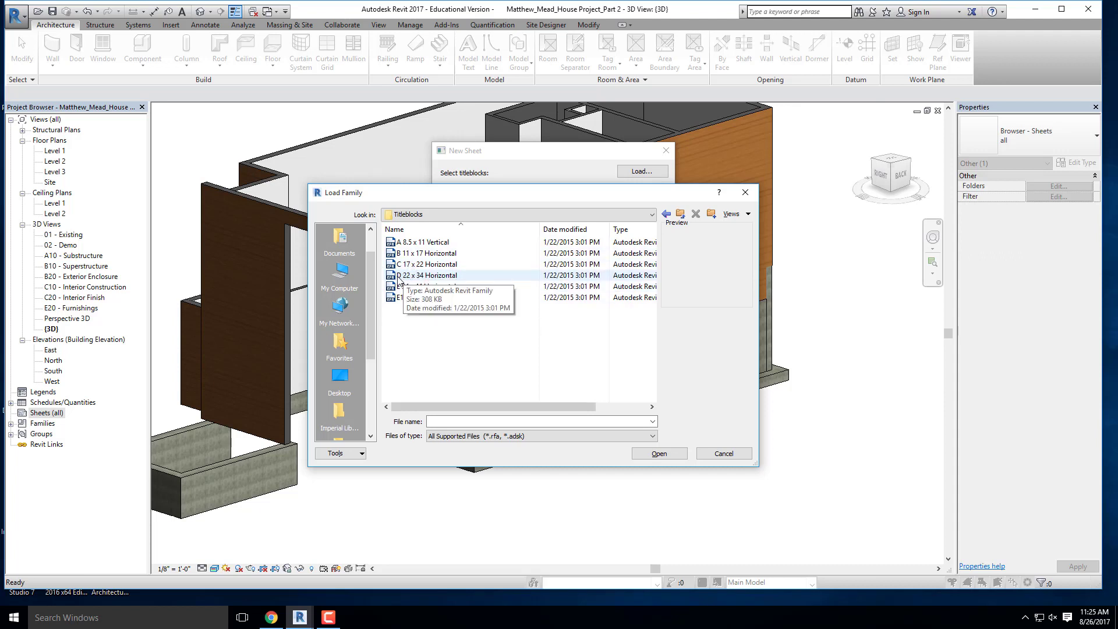
pyautogui.click(404, 278)
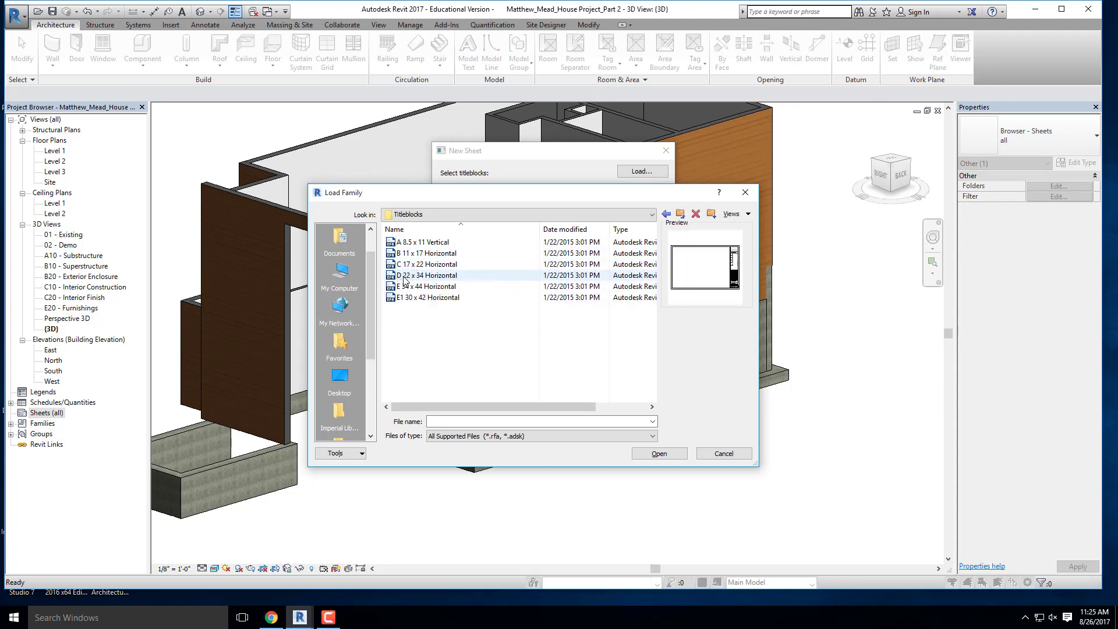
pyautogui.click(661, 454)
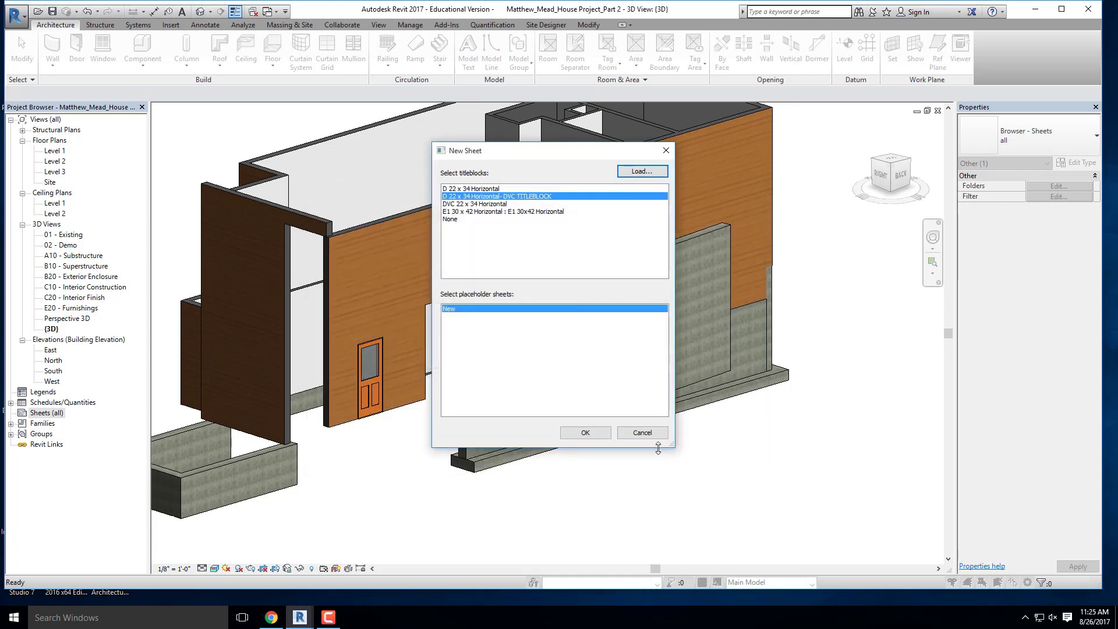
# - Create the new sheet with the D 22 x 34 Horizontal titleblock
pyautogui.click(470, 204)
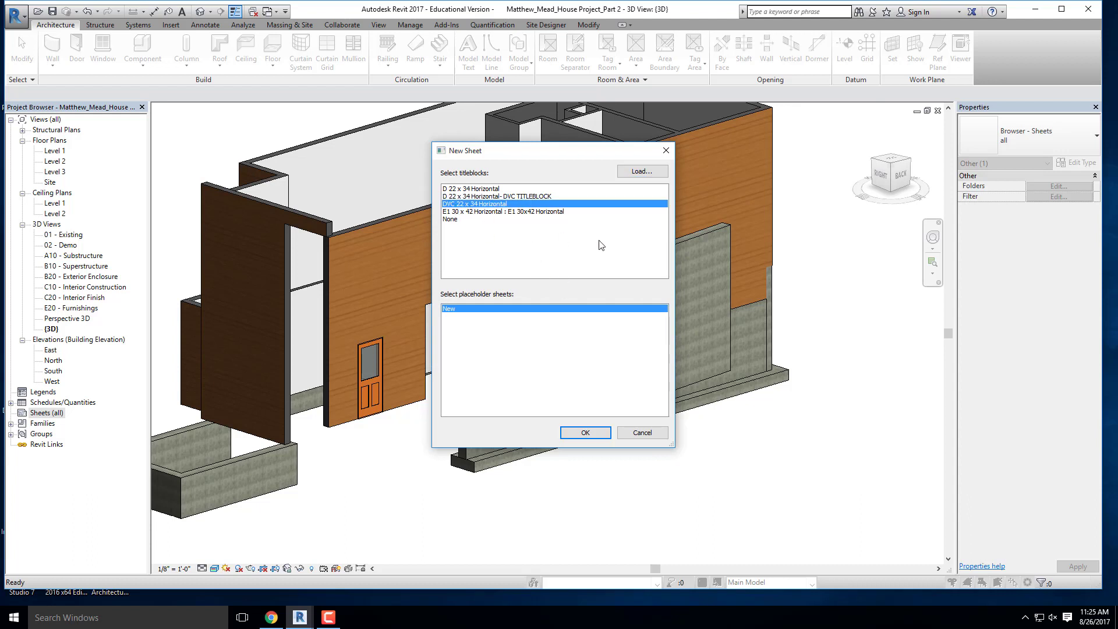
pyautogui.click(474, 189)
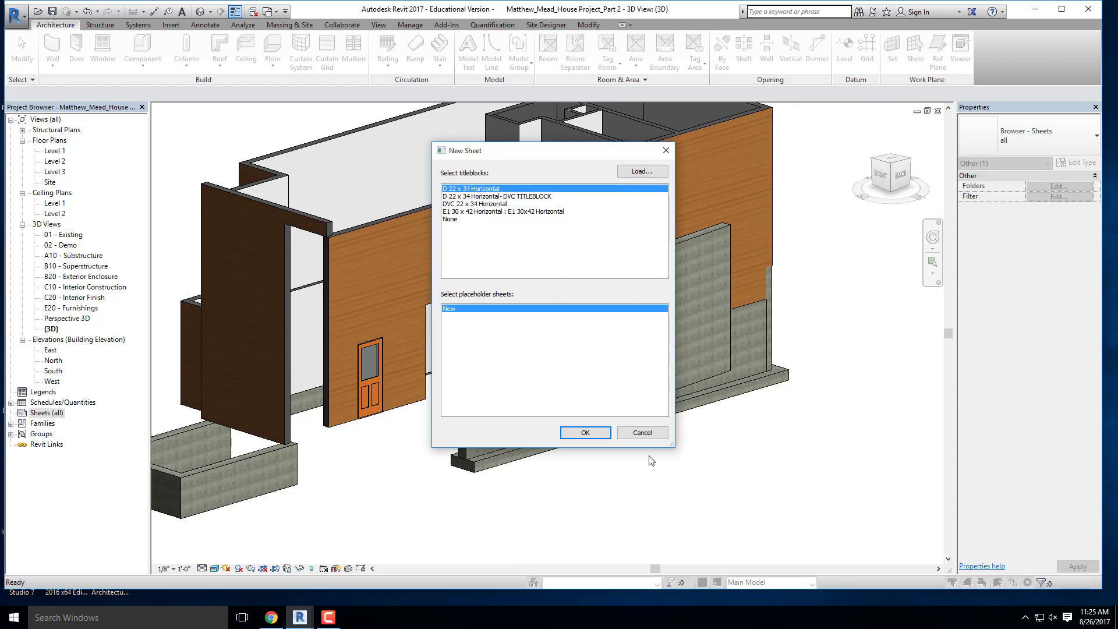
pyautogui.click(585, 432)
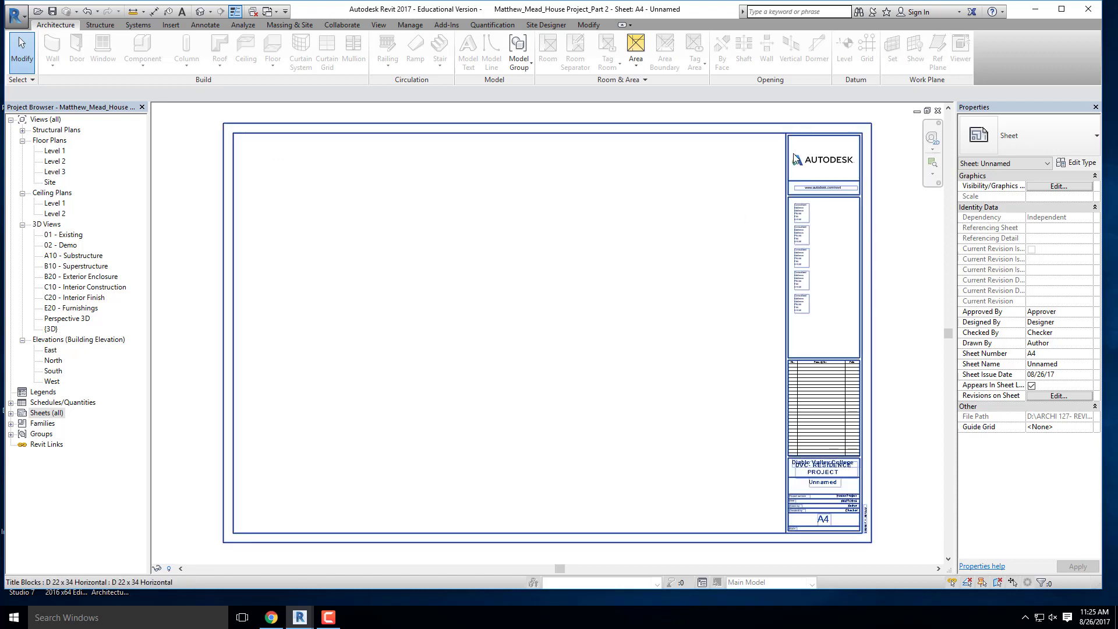
# - Open the sheet's titleblock family for editing and close it without saving changes
pyautogui.click(787, 187)
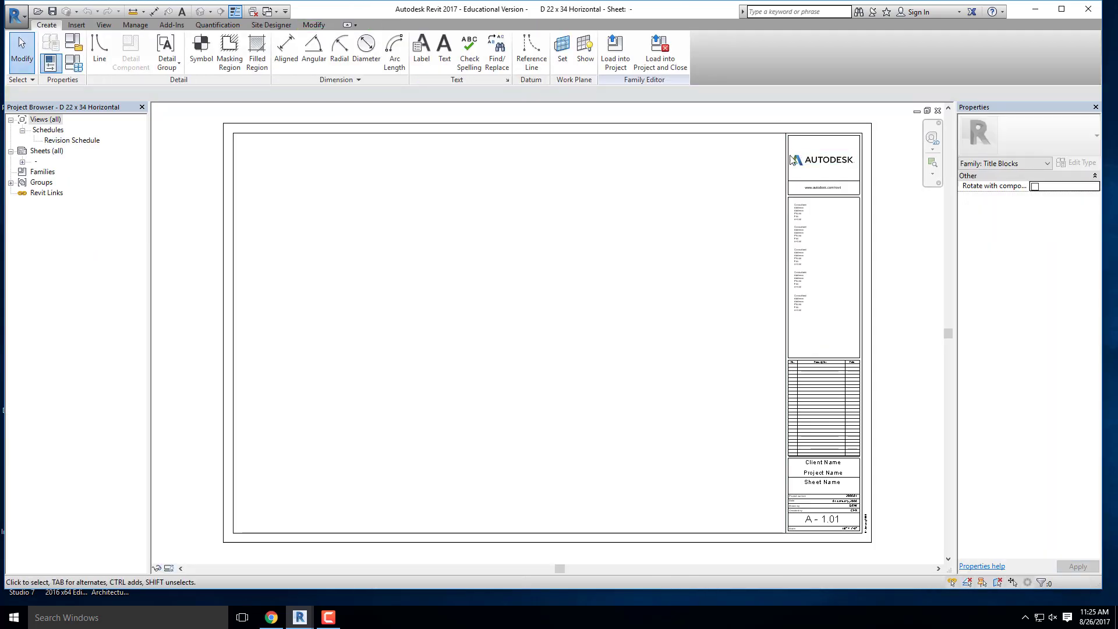
pyautogui.click(938, 111)
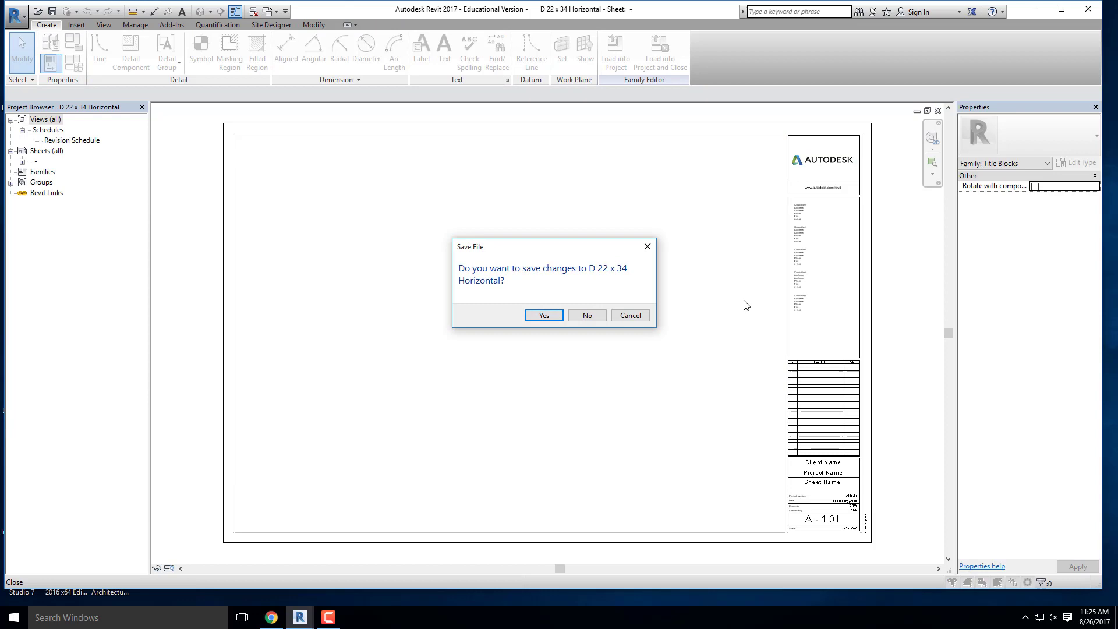
pyautogui.click(586, 315)
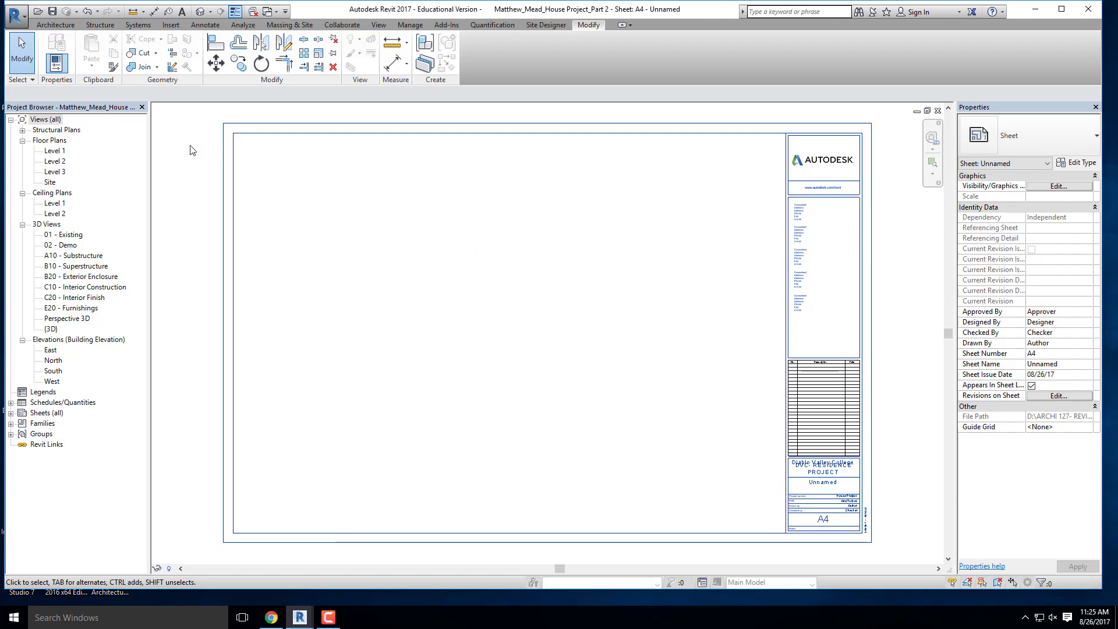
# - Place the Level 1 floor plan view on sheet A4, with the plan inside the sheet border, and deselect the viewport
pyautogui.click(50, 152)
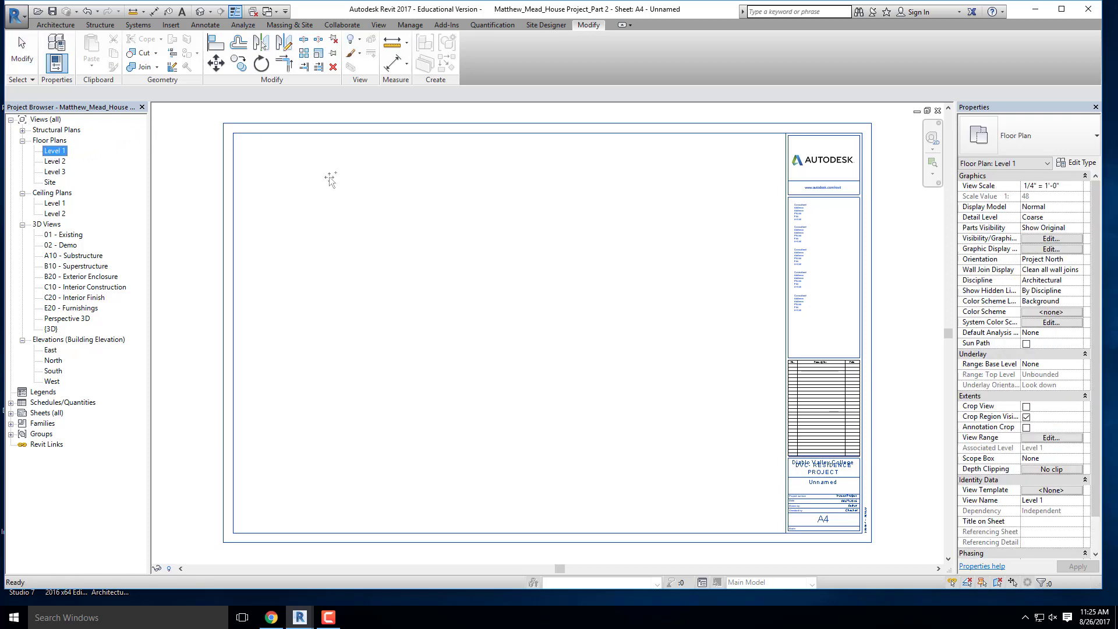
pyautogui.moveTo(408, 269); pyautogui.dragTo(410, 270)
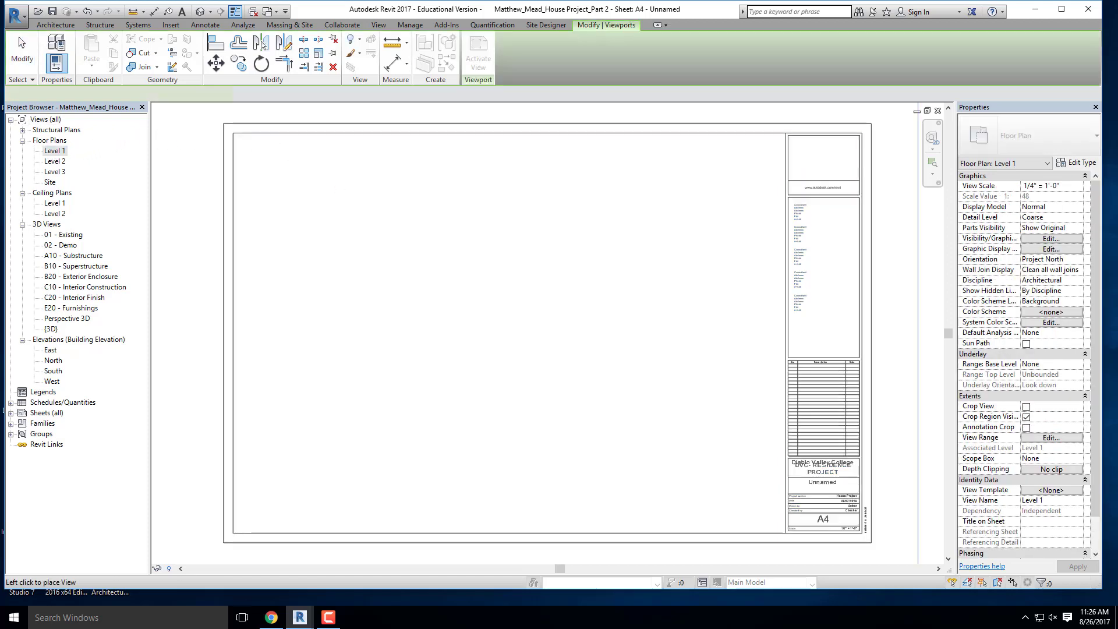
pyautogui.scroll(-1, 474, 275)
pyautogui.scroll(-2, 475, 275)
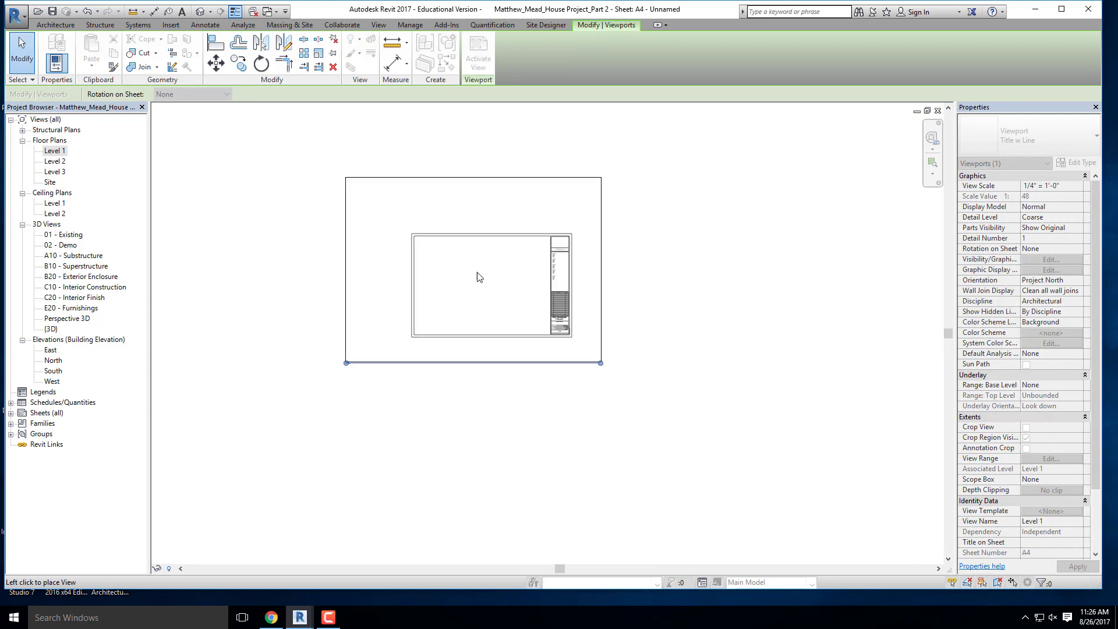
pyautogui.click(495, 282)
pyautogui.scroll(2, 499, 306)
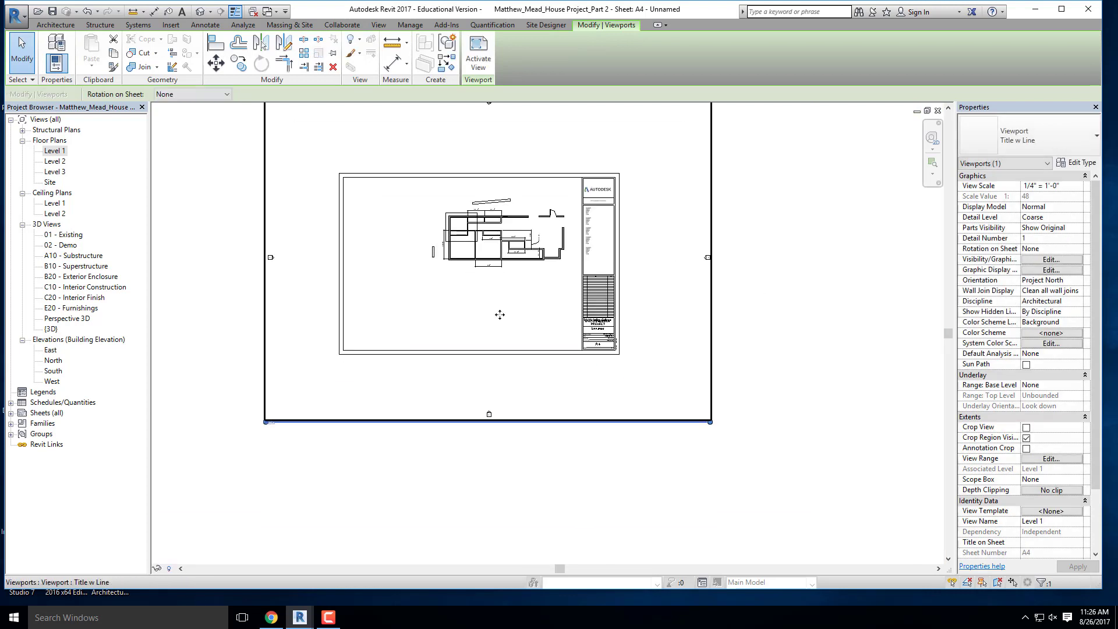
pyautogui.click(861, 315)
pyautogui.scroll(5, 567, 286)
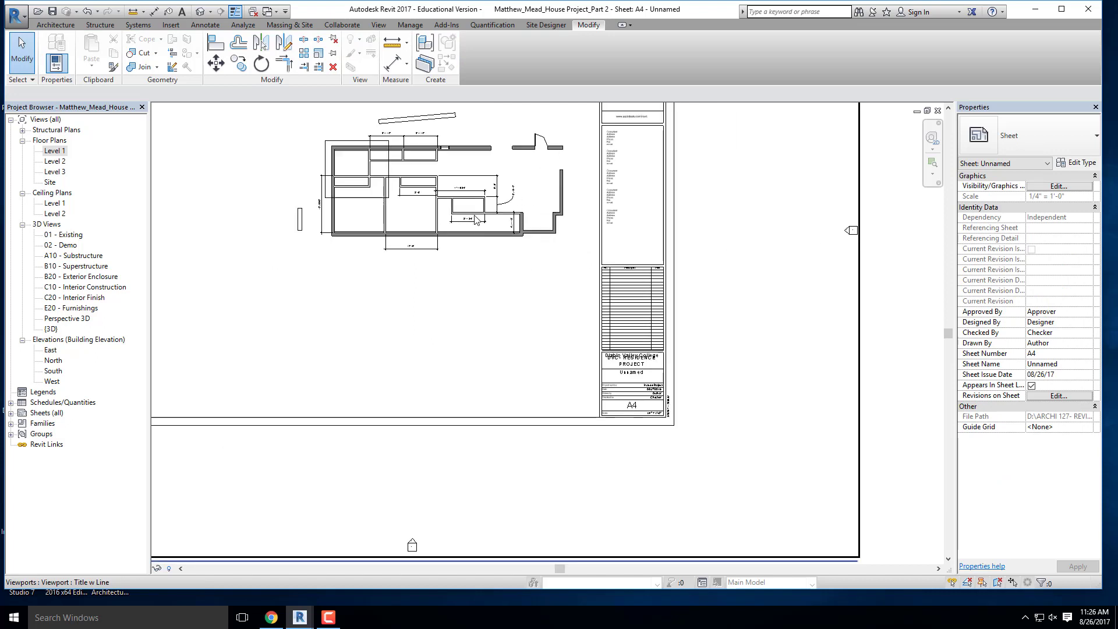
pyautogui.scroll(-2, 511, 207)
pyautogui.moveTo(494, 209); pyautogui.dragTo(531, 305, button='middle')
pyautogui.scroll(-3, 516, 257)
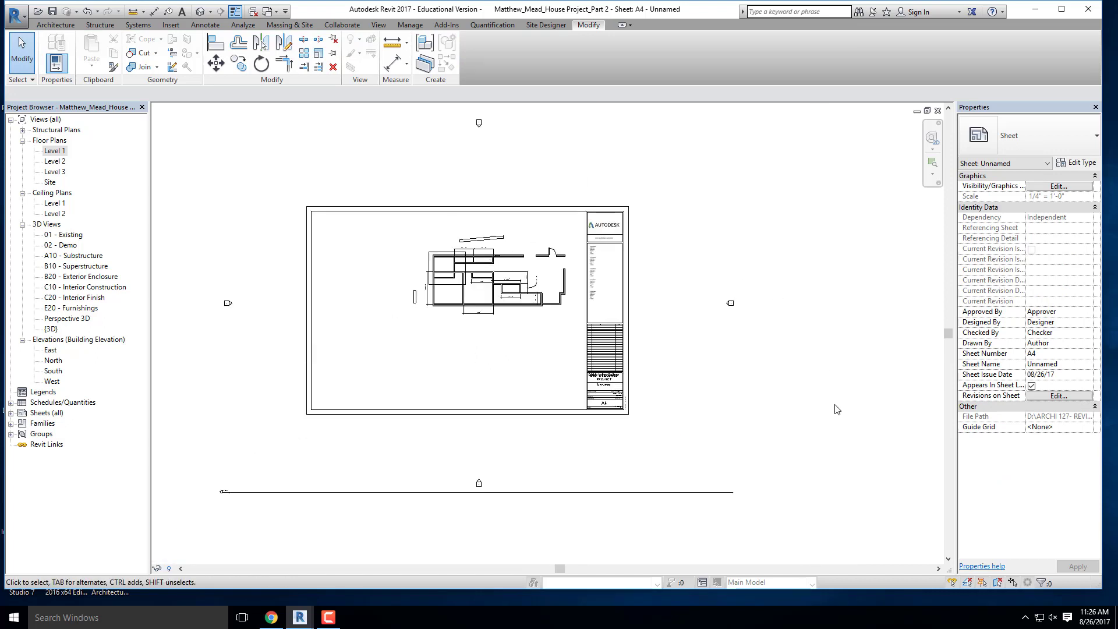
pyautogui.scroll(3, 512, 303)
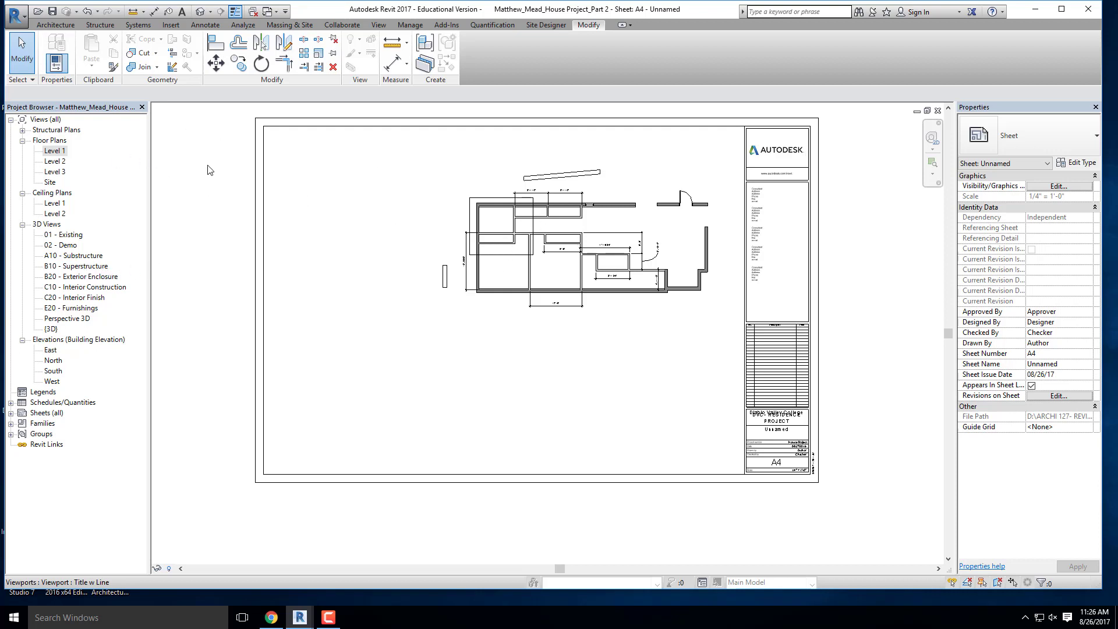
# - Open the Level 1 floor plan, check the elevation markers around the building, and return to sheet A4
pyautogui.doubleClick(56, 151)
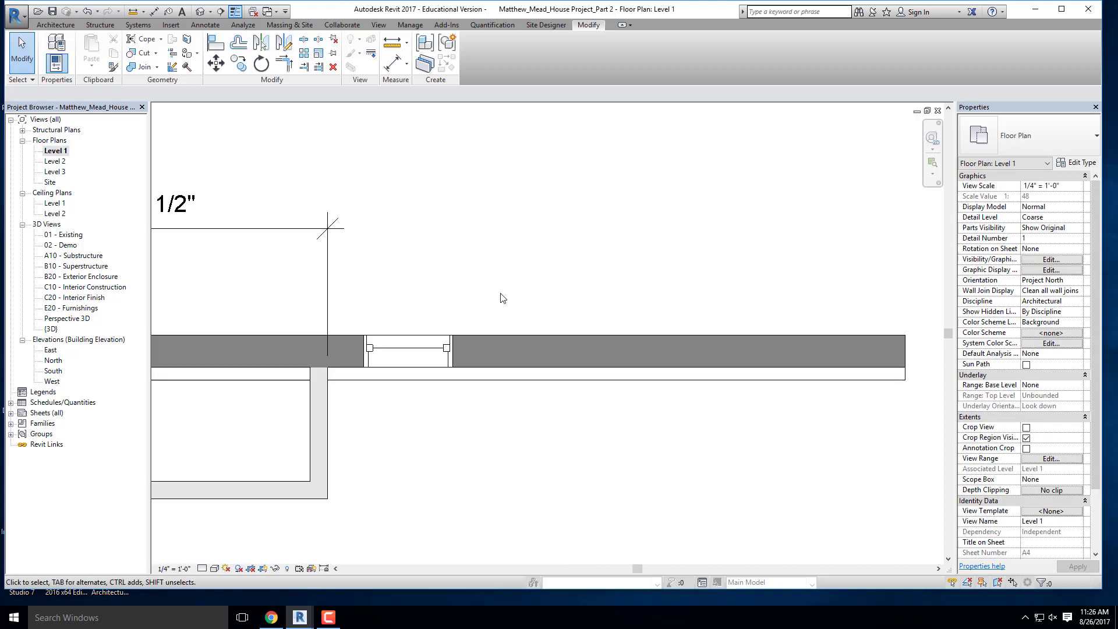
pyautogui.scroll(-5, 502, 298)
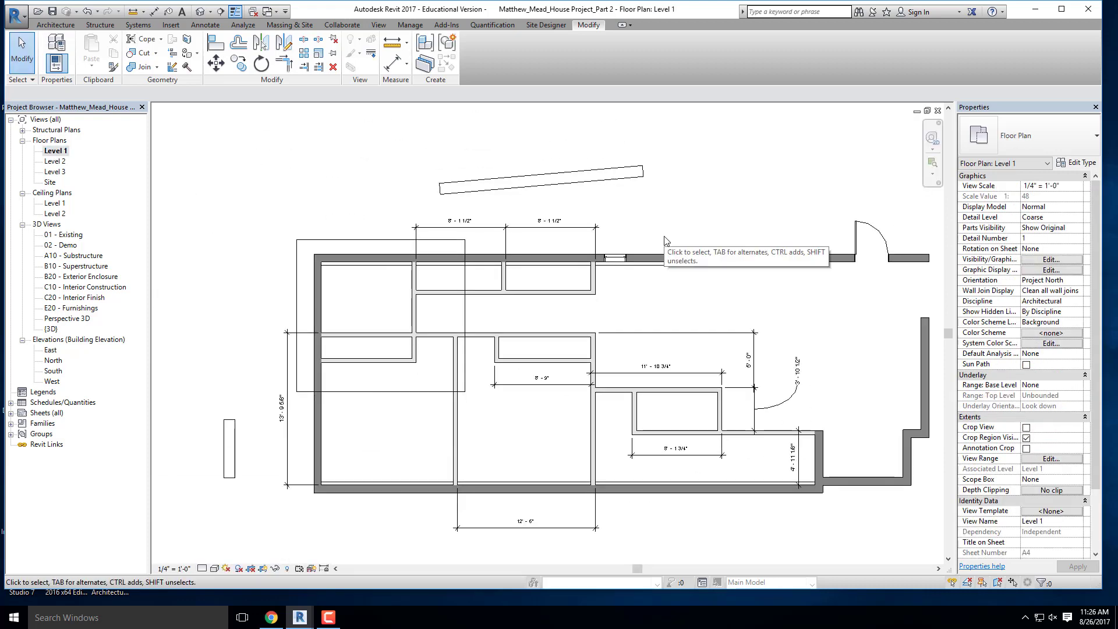
pyautogui.scroll(-6, 666, 240)
pyautogui.scroll(2, 665, 240)
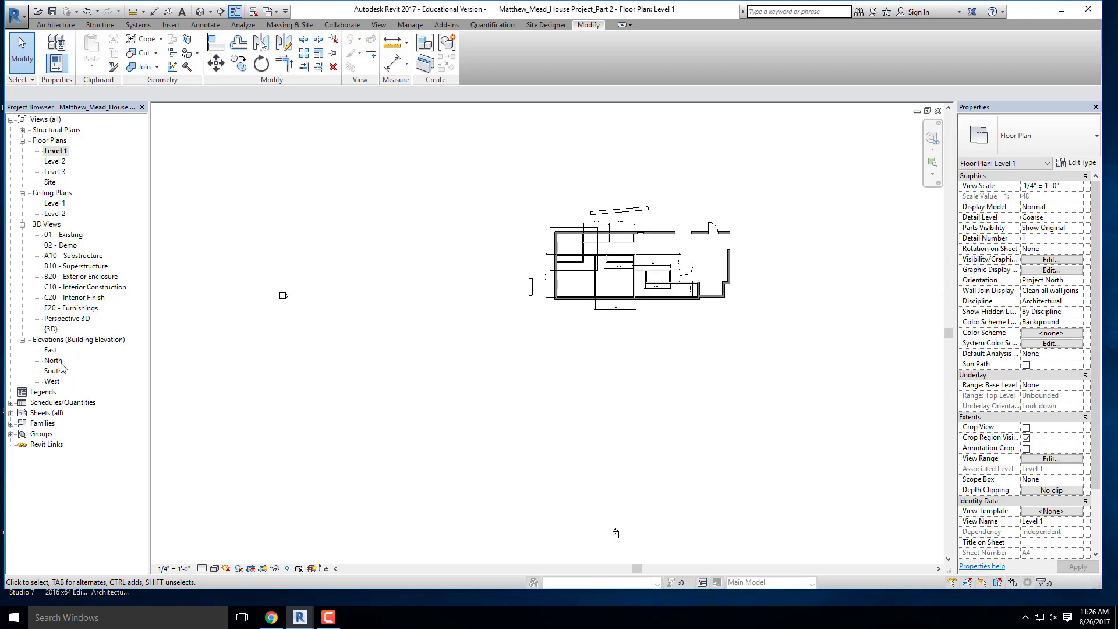
pyautogui.hotkey('ctrl', 'Tab')
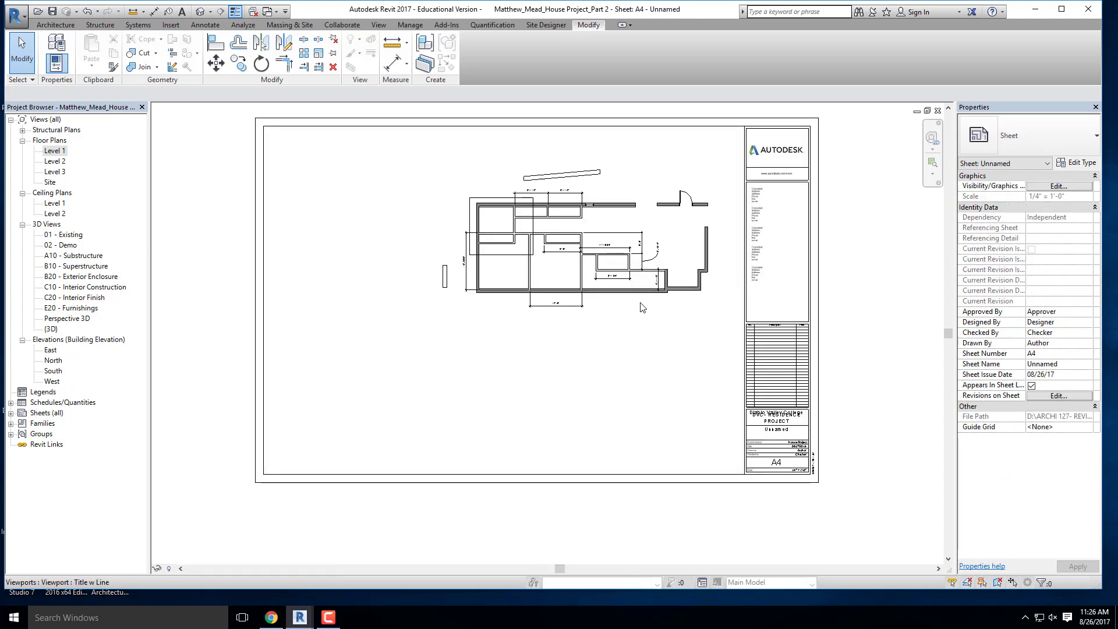
# - Move the Level 1 floor plan viewport up into the upper part of sheet A4, nudge it left and down, and deselect it
pyautogui.click(594, 248)
pyautogui.scroll(-3, 556, 264)
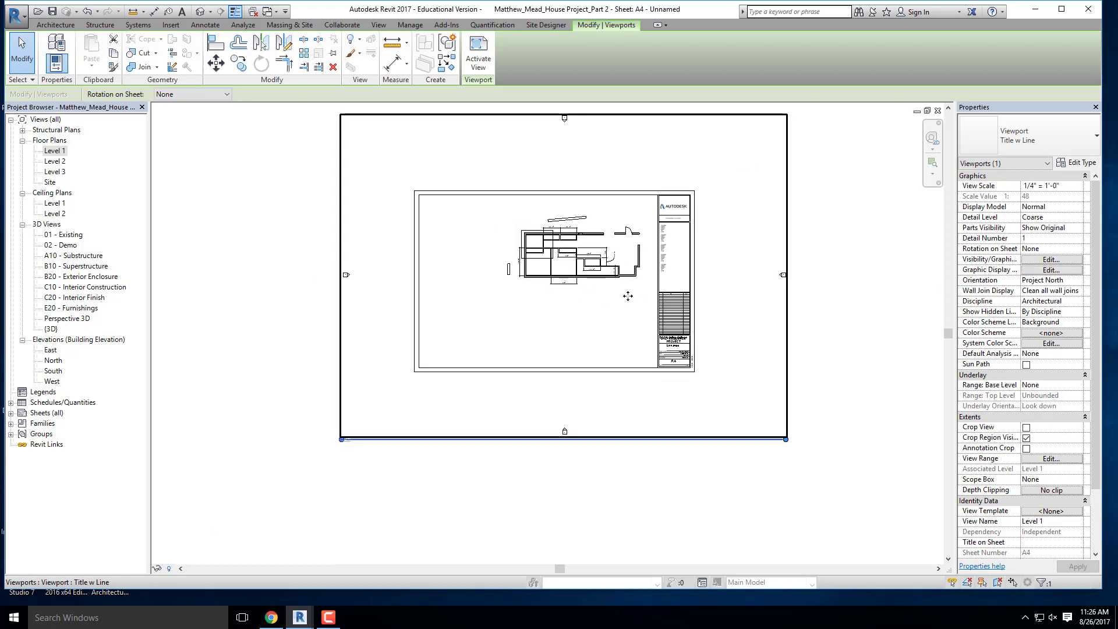
pyautogui.scroll(3, 608, 277)
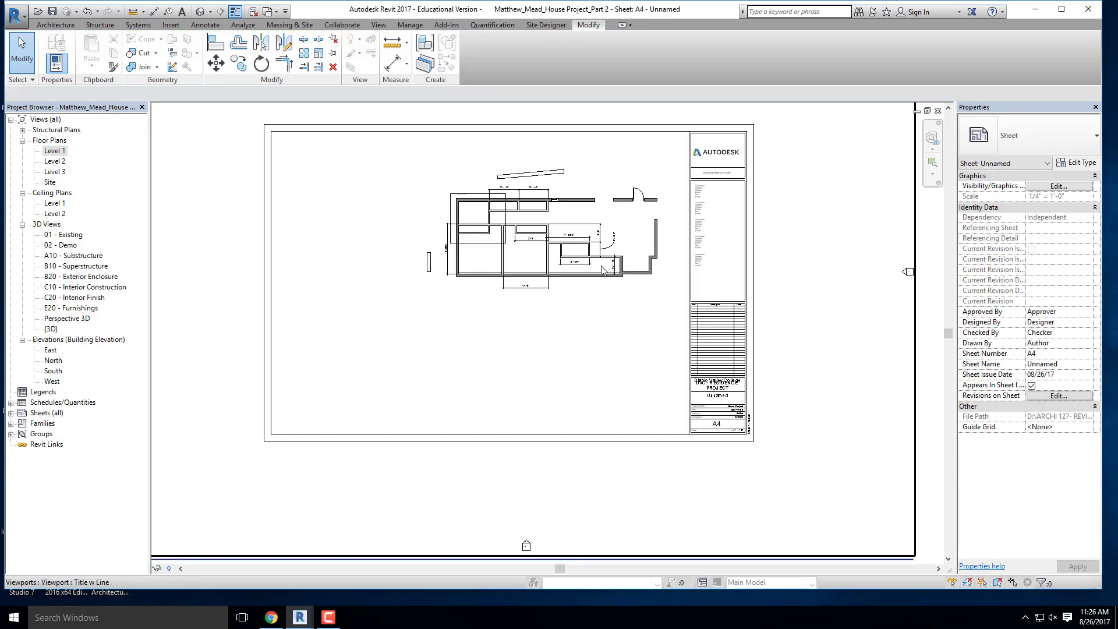
pyautogui.moveTo(582, 276); pyautogui.dragTo(588, 245)
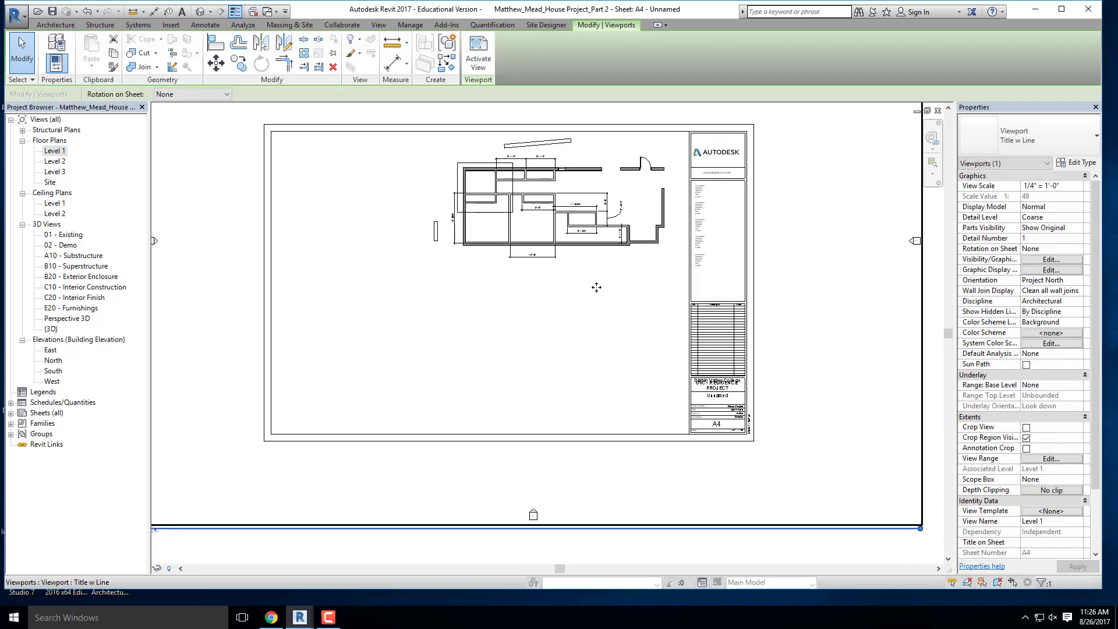
pyautogui.press('Left')
pyautogui.press('Left')
pyautogui.press('Down')
pyautogui.press('Down')
pyautogui.press('Left')
pyautogui.press('Left')
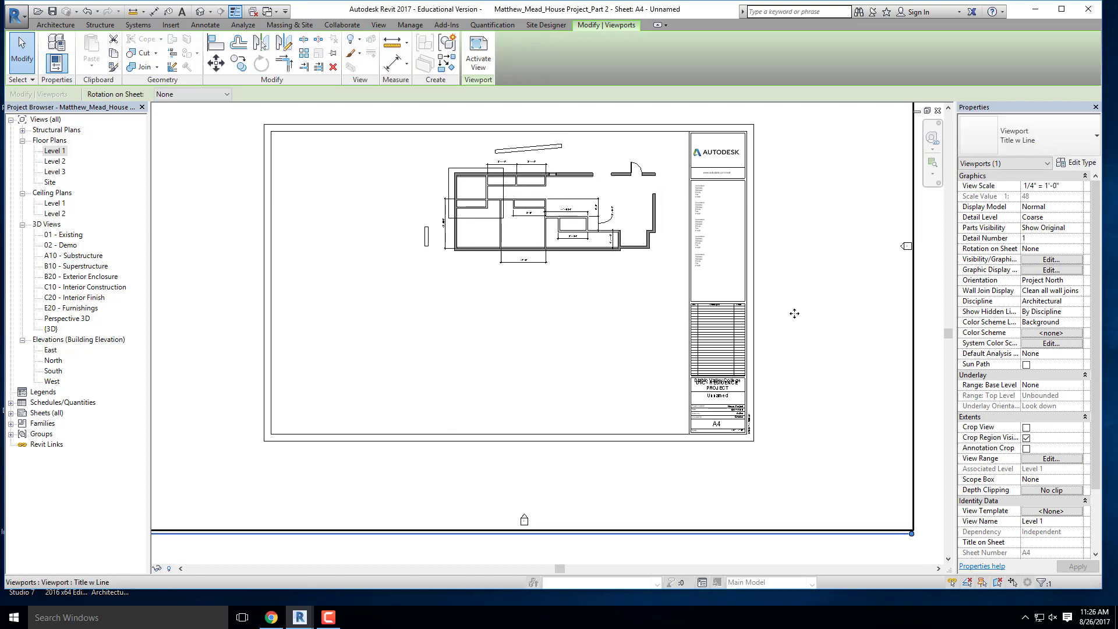
pyautogui.press('Down')
pyautogui.press('Down')
pyautogui.scroll(-2, 757, 210)
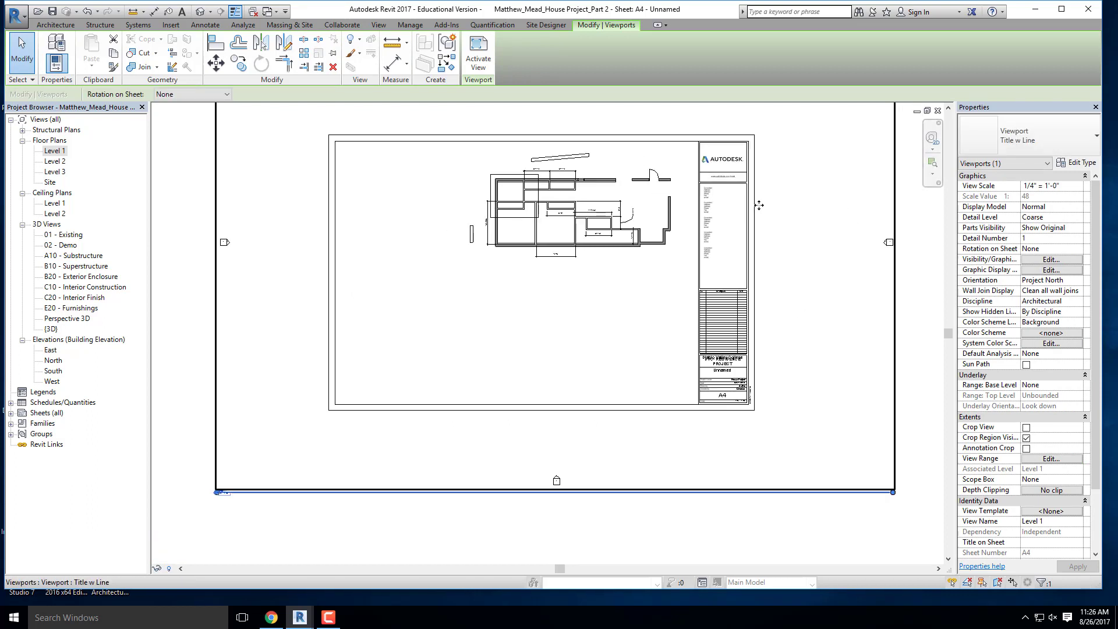
pyautogui.click(639, 514)
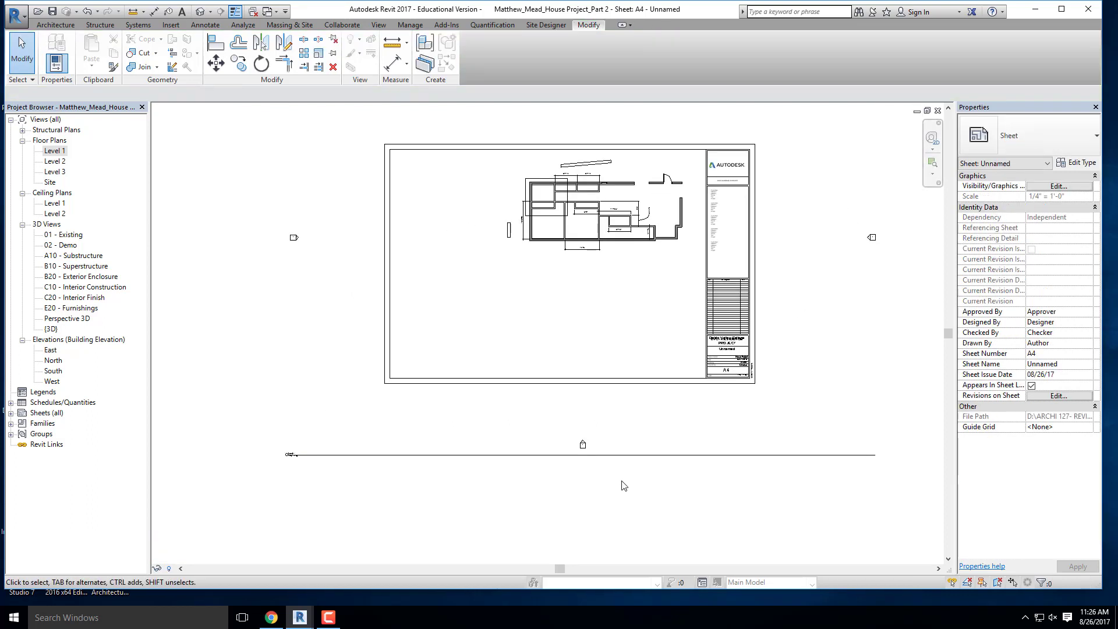
# - Place the Level 2 floor plan view on sheet A4 below the Level 1 plan and nudge it into vertical alignment with that plan
pyautogui.click(51, 161)
pyautogui.moveTo(214, 153); pyautogui.dragTo(603, 357)
pyautogui.click(602, 320)
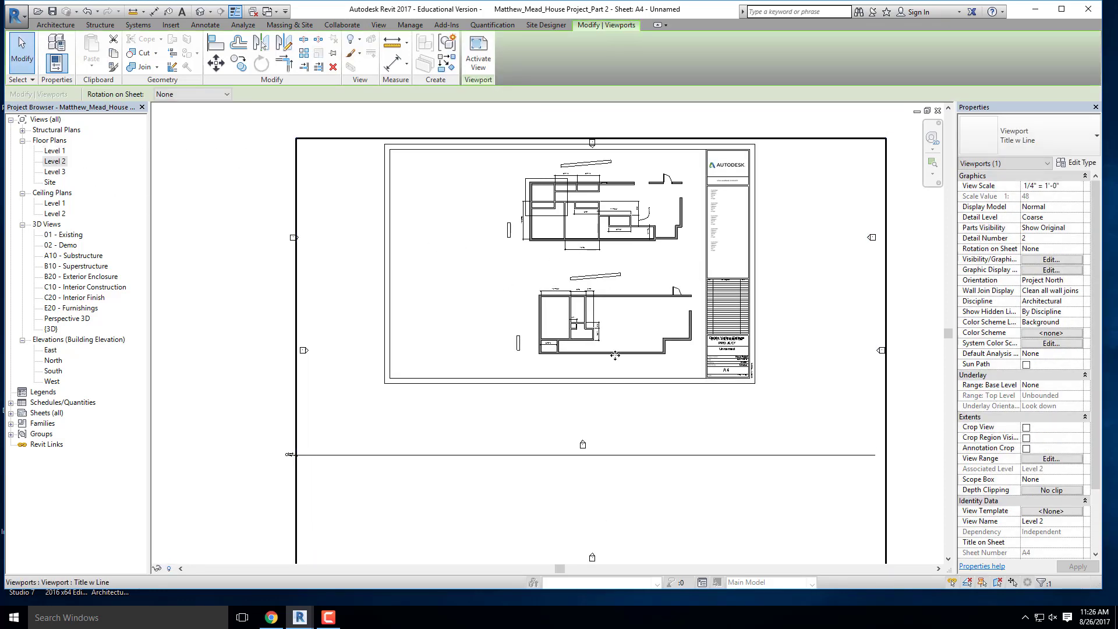
pyautogui.press('Left')
pyautogui.press('Left')
pyautogui.press('Left')
pyautogui.press('Up')
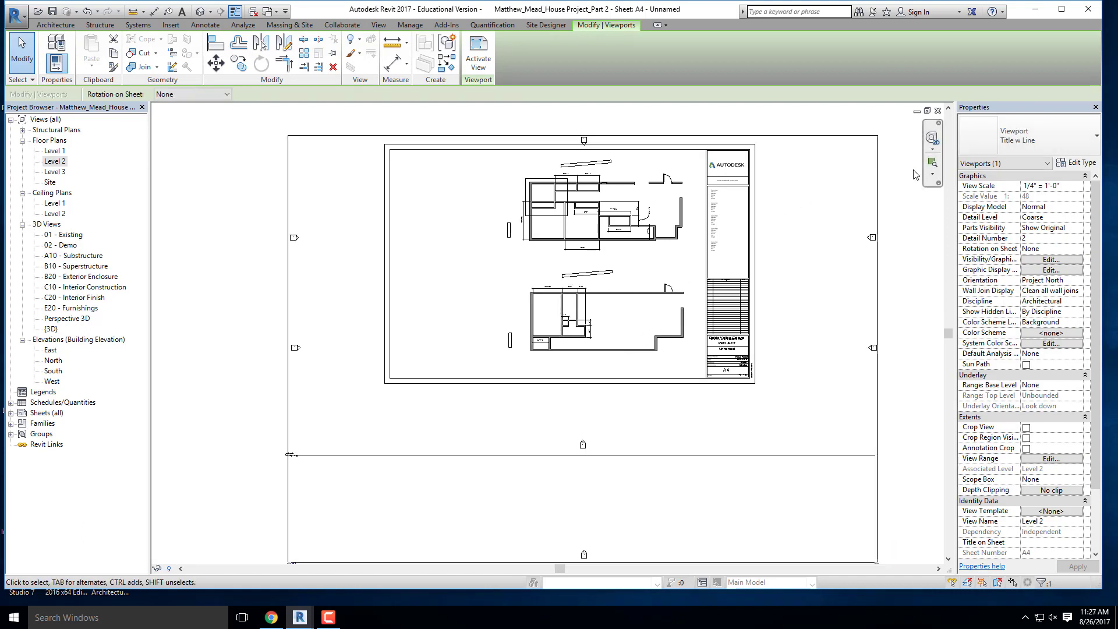
pyautogui.click(657, 142)
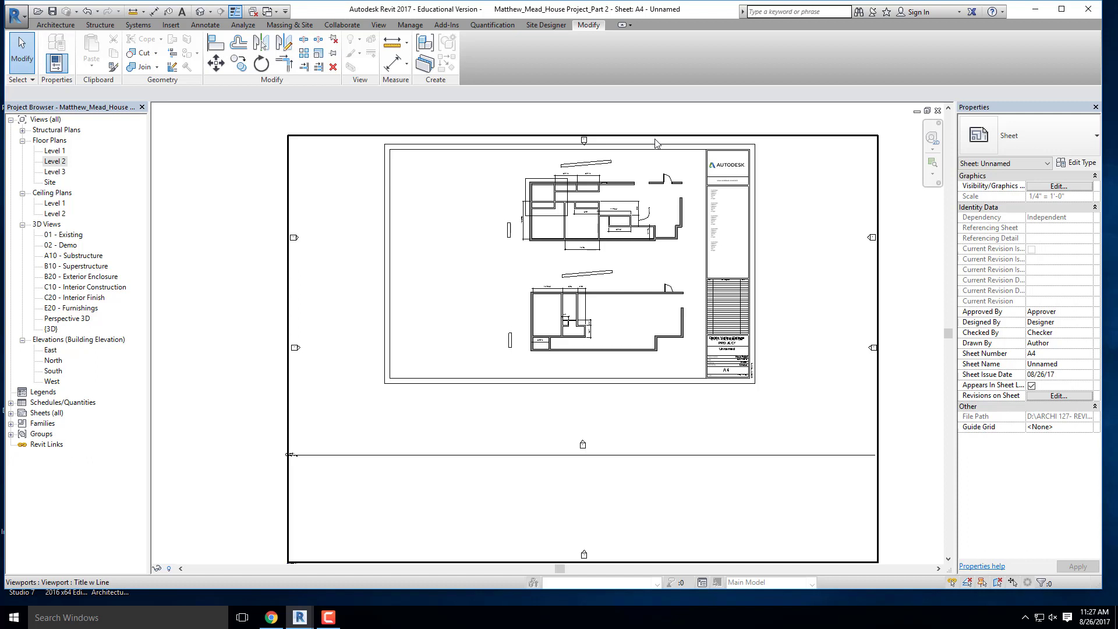
pyautogui.click(255, 200)
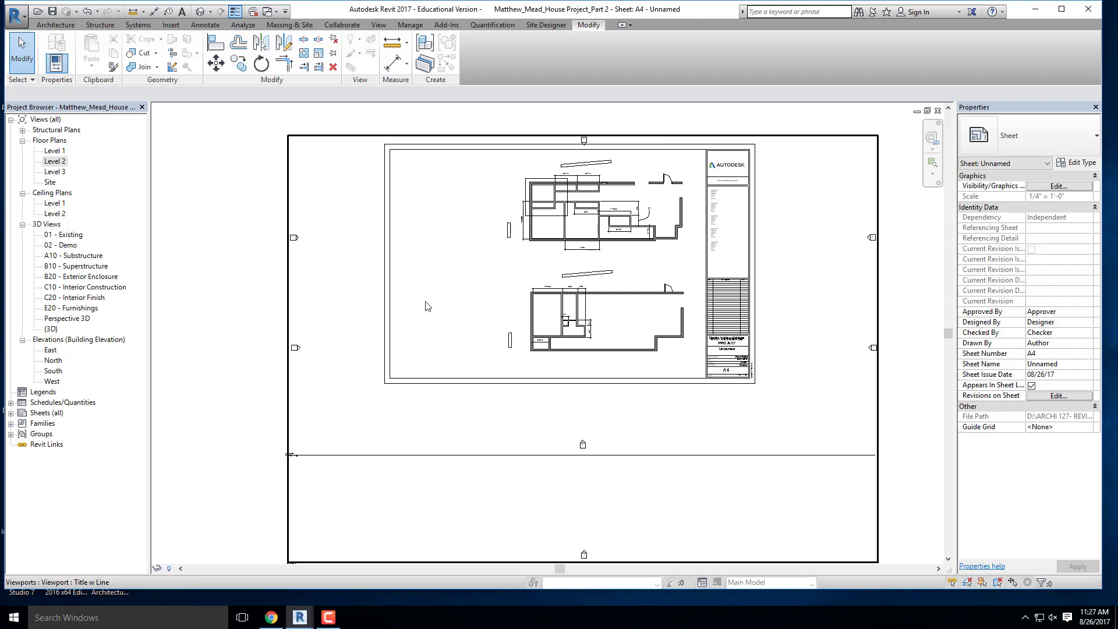
# - Open the D 22 x 34 Horizontal titleblock family of the sheet for editing
pyautogui.doubleClick(741, 284)
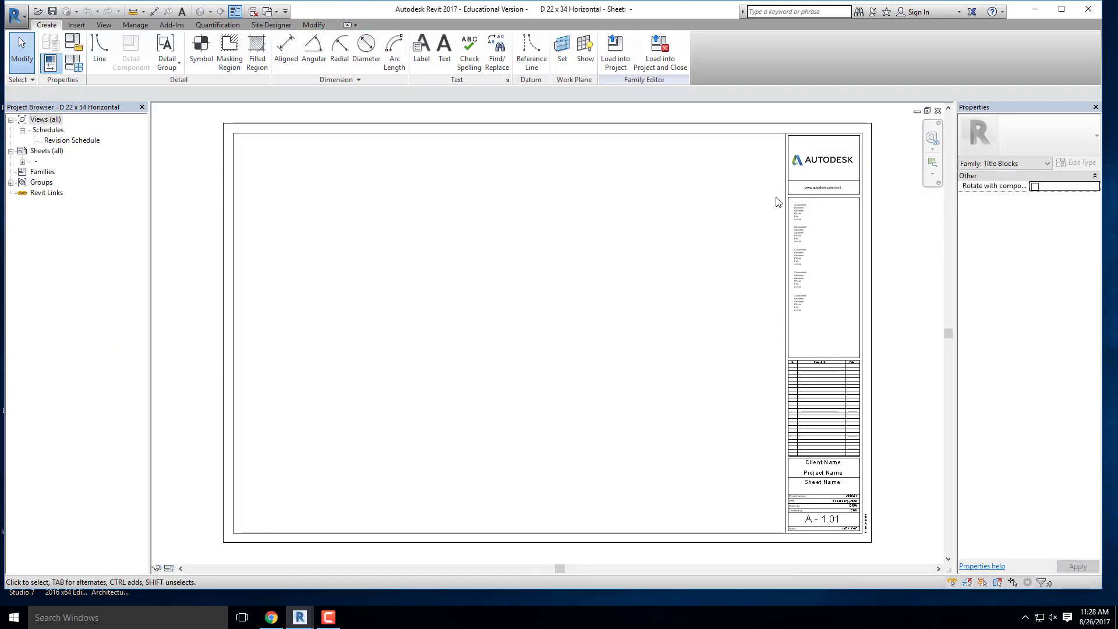
pyautogui.scroll(5, 827, 169)
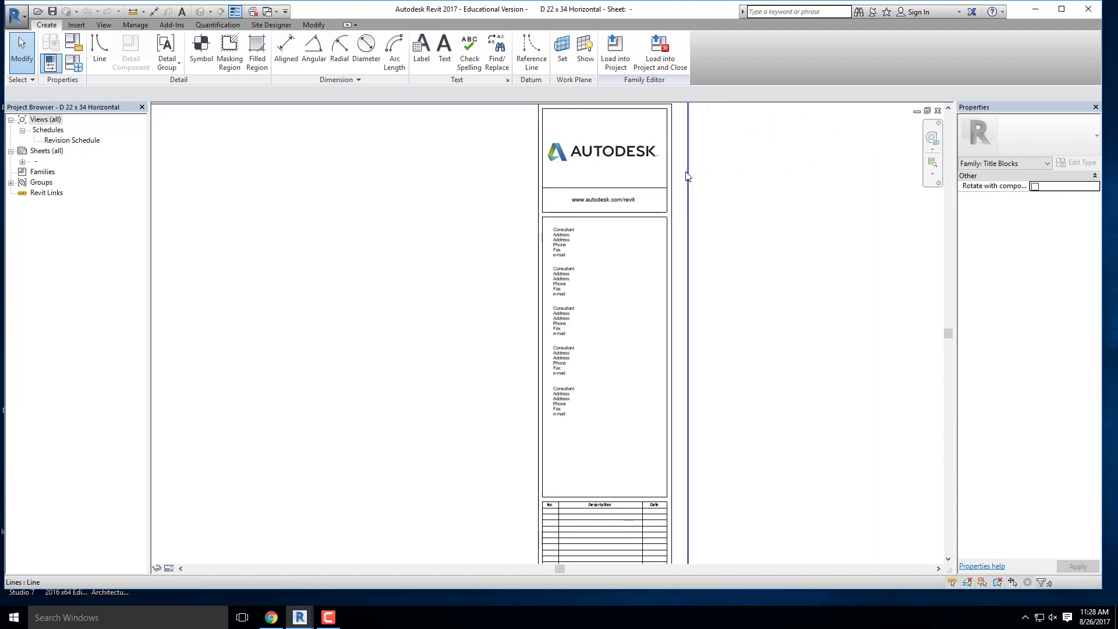
pyautogui.scroll(-2, 685, 173)
pyautogui.scroll(2, 614, 161)
# - Examine the editable elements of the titleblock: the logo image, the web address text and the consultant text notes
pyautogui.click(687, 172)
pyautogui.click(692, 217)
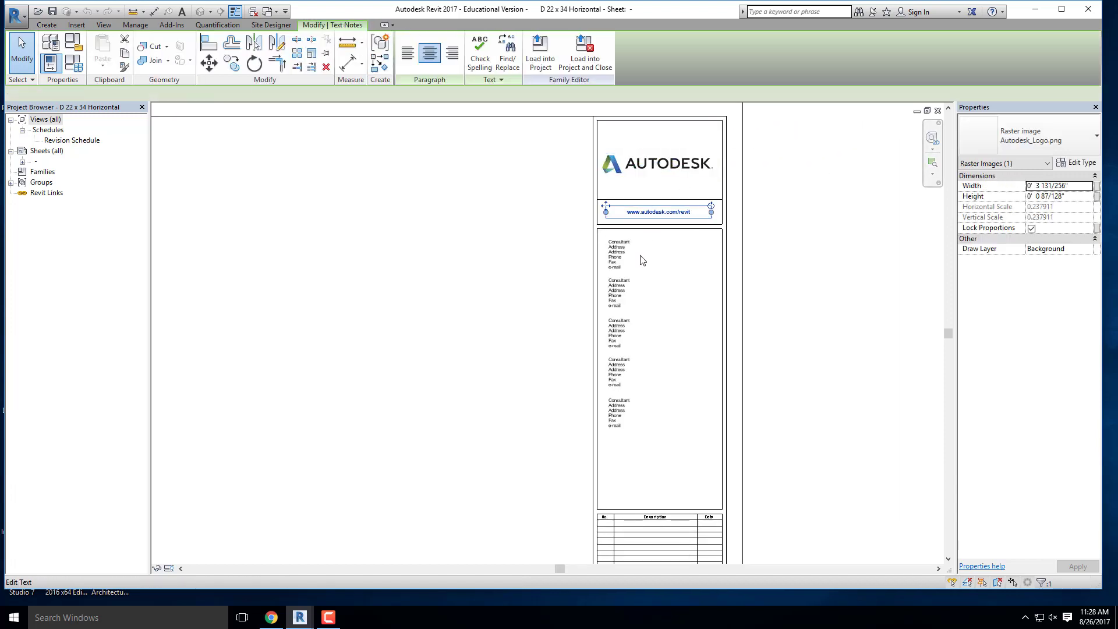
pyautogui.click(619, 255)
pyautogui.click(618, 293)
pyautogui.click(619, 333)
pyautogui.click(618, 373)
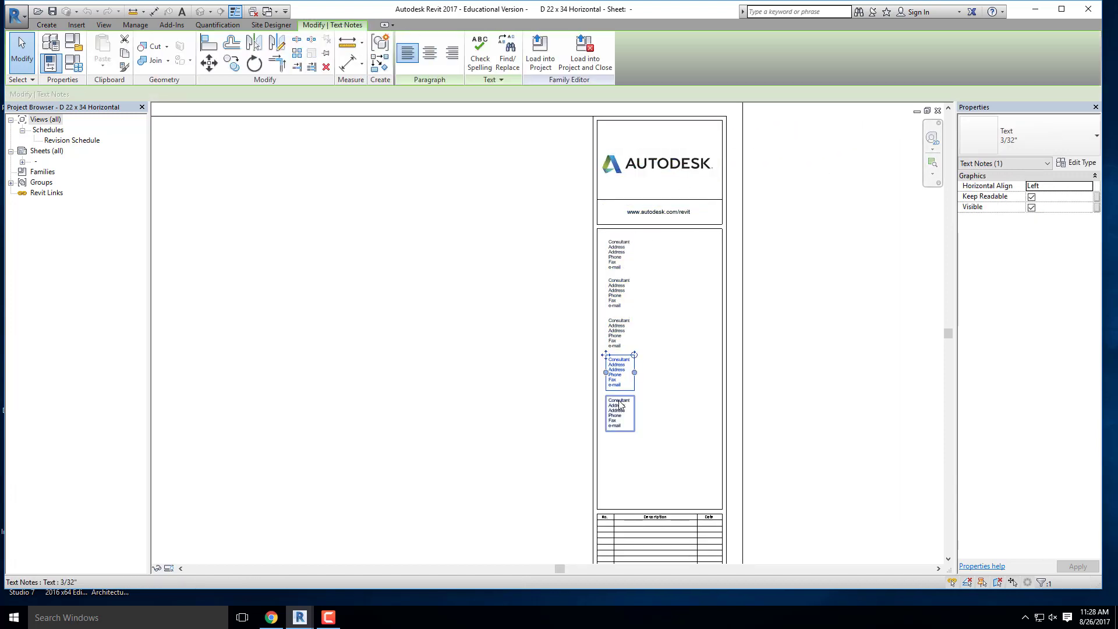
pyautogui.click(501, 314)
pyautogui.scroll(-6, 641, 269)
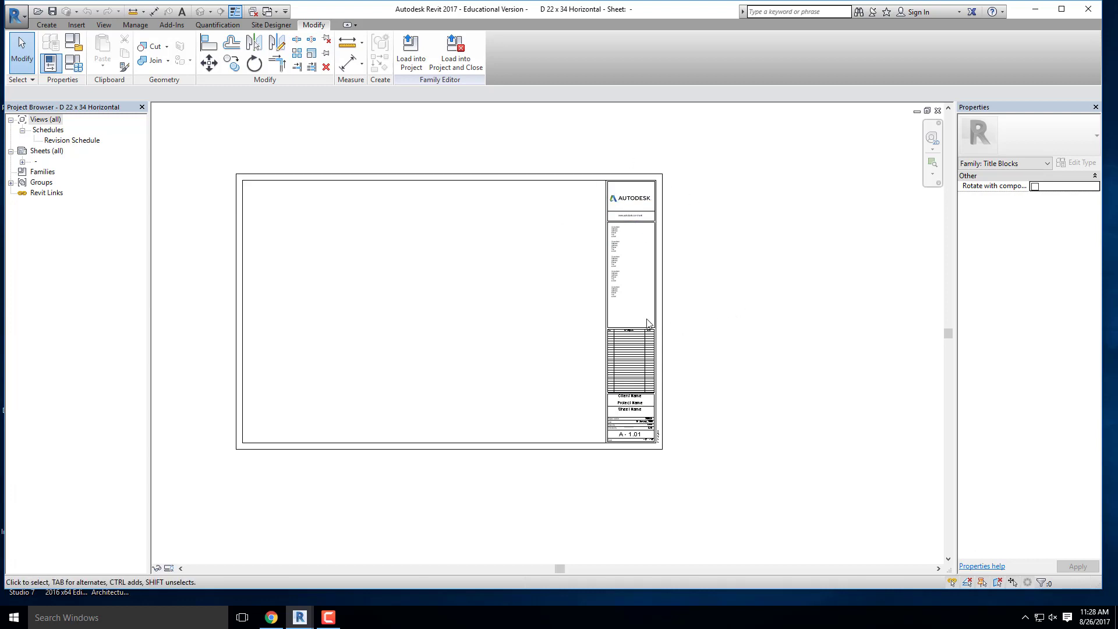
pyautogui.moveTo(393, 294); pyautogui.dragTo(428, 287, button='middle')
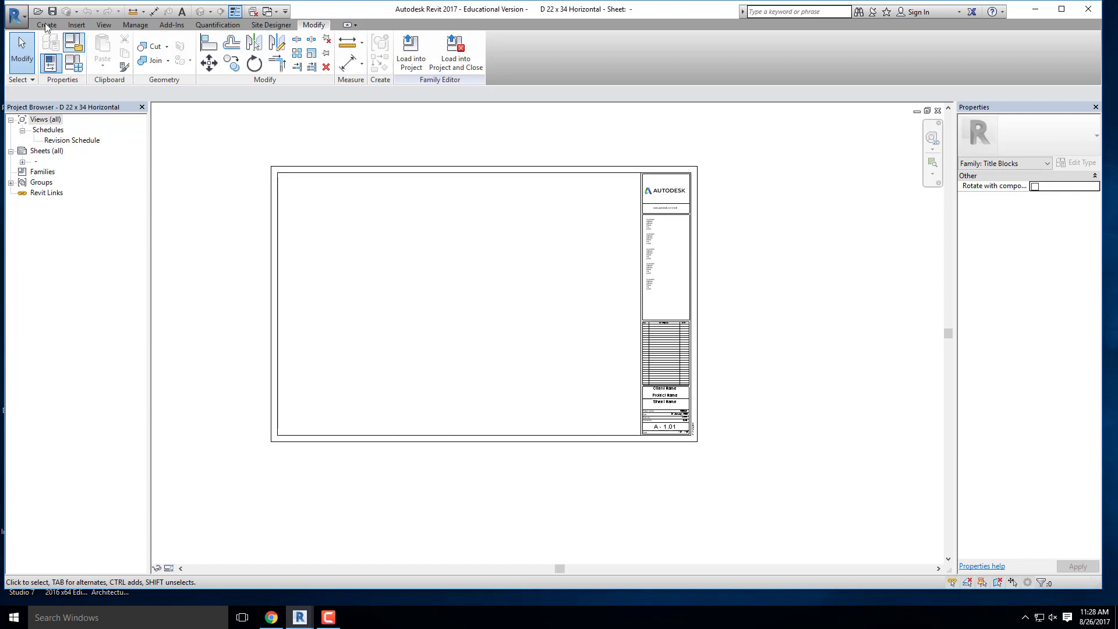
# - Save the titleblock as a family named D 22 x 34 Horizontal- DVC in the WEEK 3 folder of ARCHI 127- REVIT- FALL 2017 on SAMSUNG (D:)
pyautogui.click(16, 15)
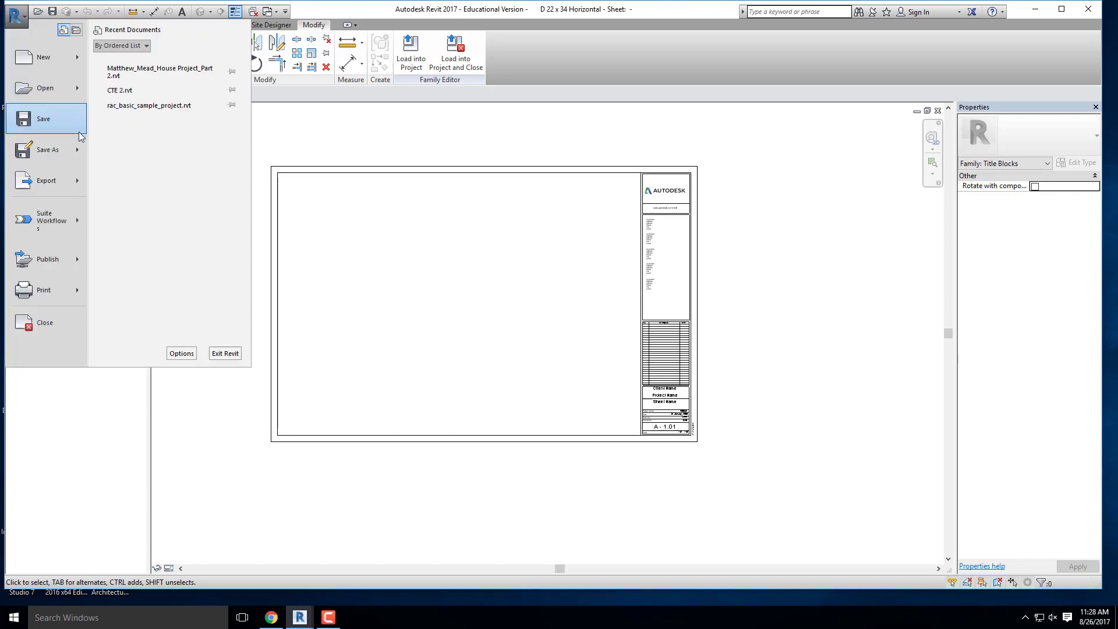
pyautogui.moveTo(58, 154)
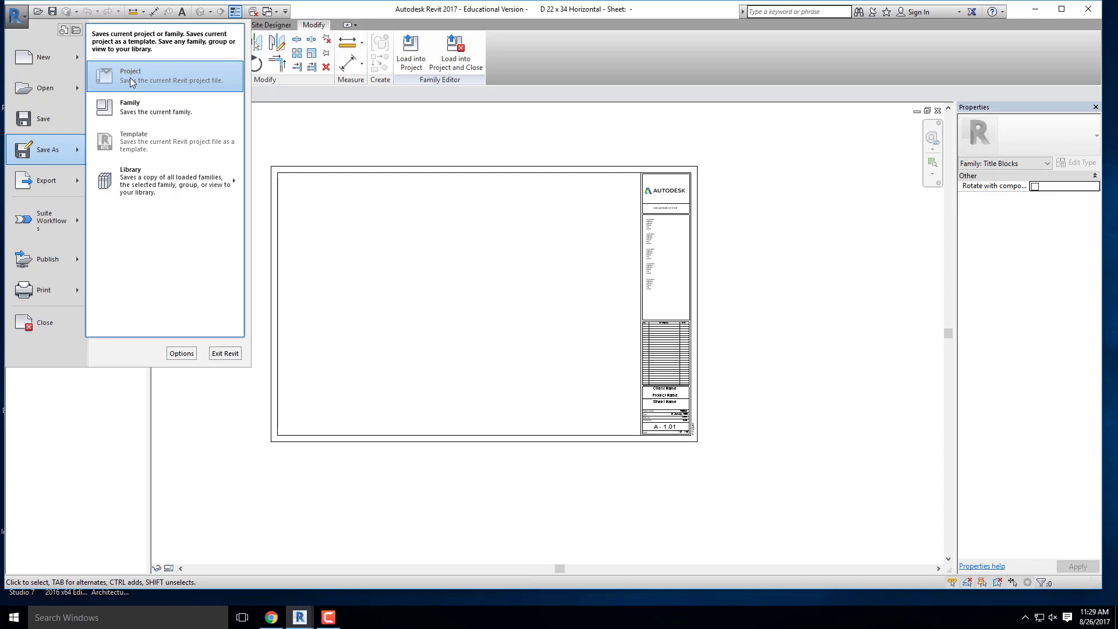
pyautogui.click(130, 116)
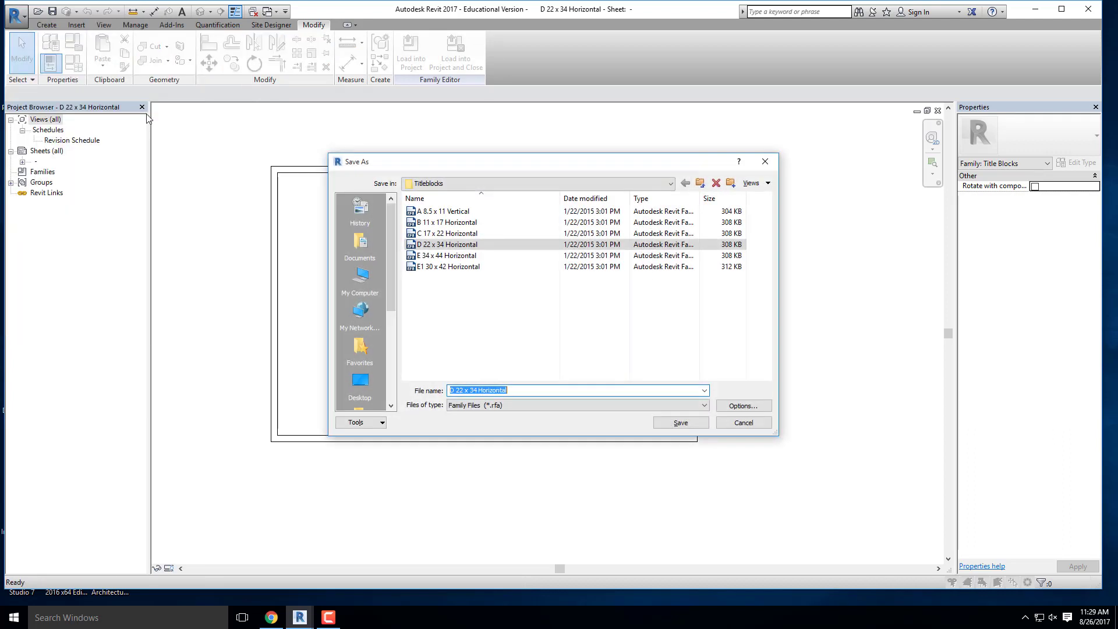
pyautogui.click(489, 183)
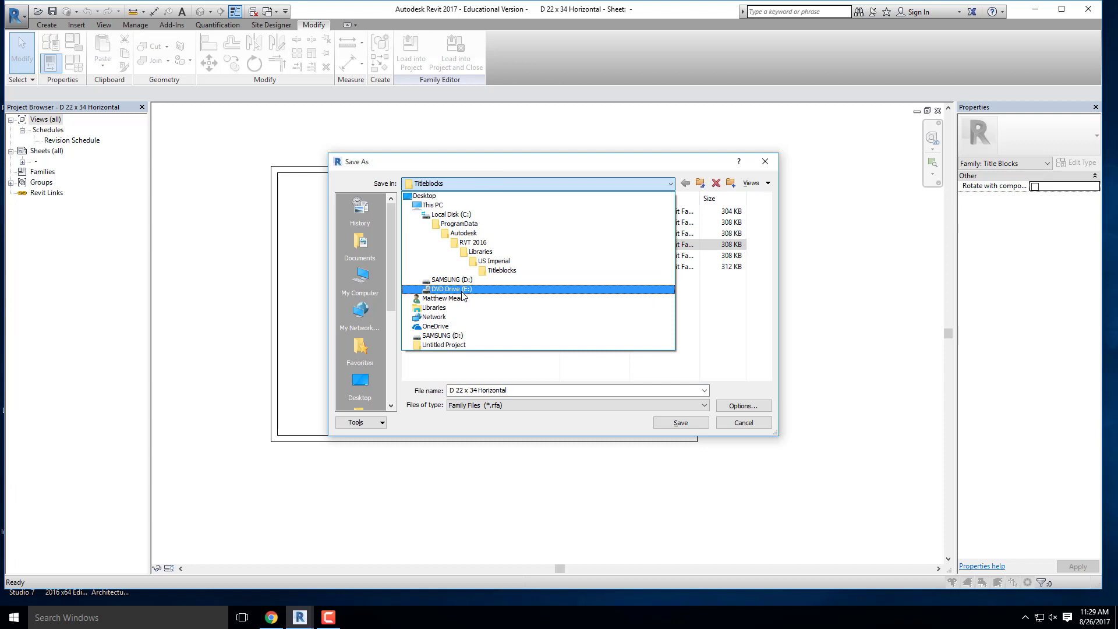
pyautogui.click(452, 279)
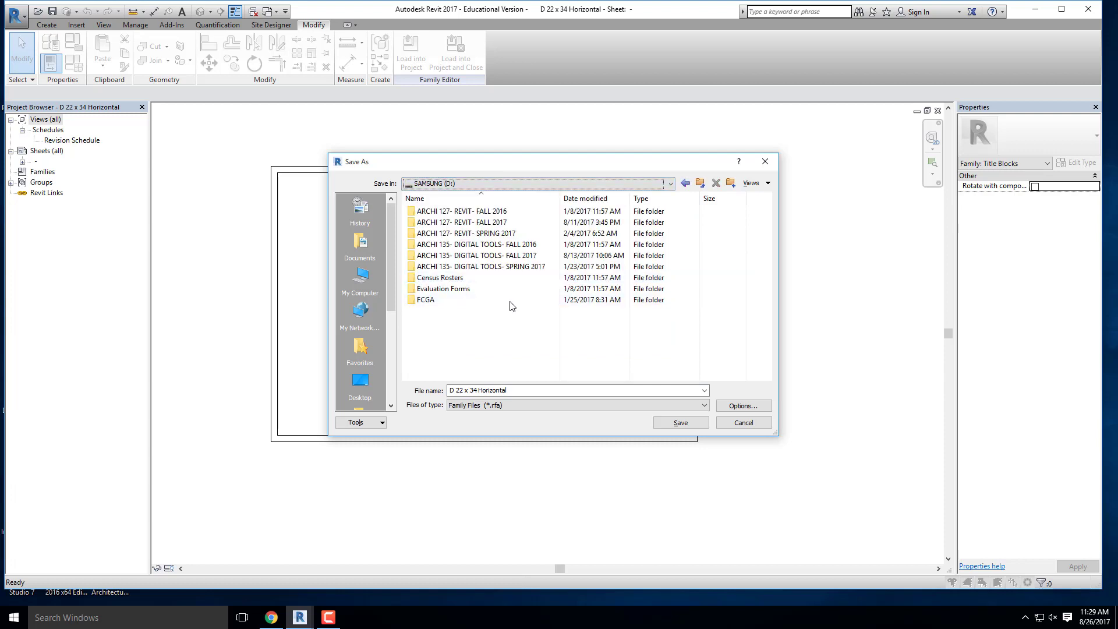
pyautogui.doubleClick(463, 223)
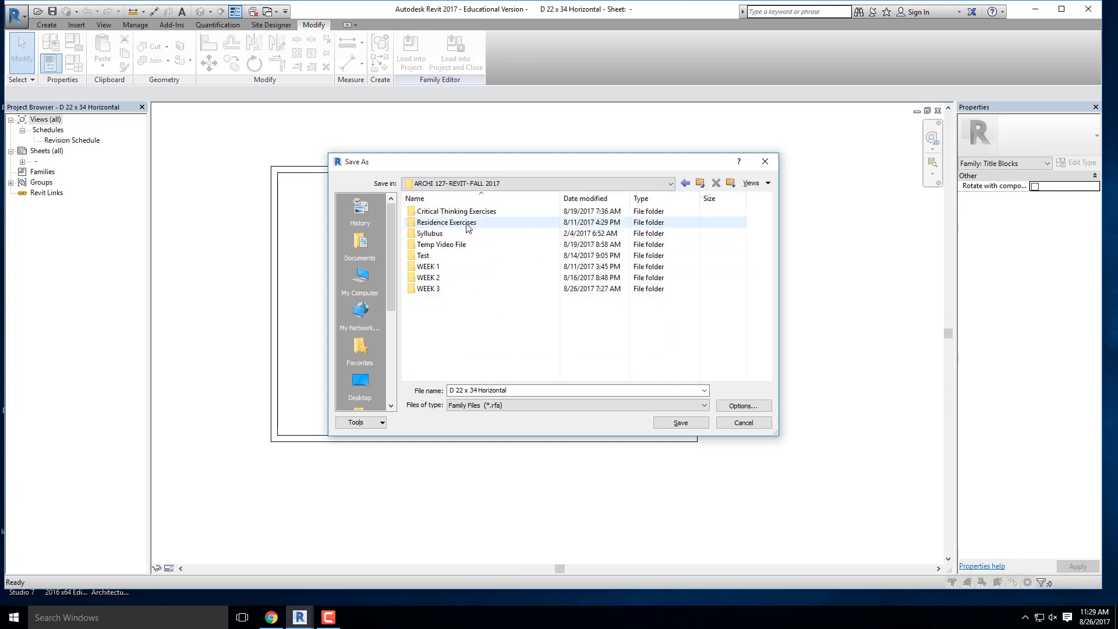
pyautogui.doubleClick(434, 289)
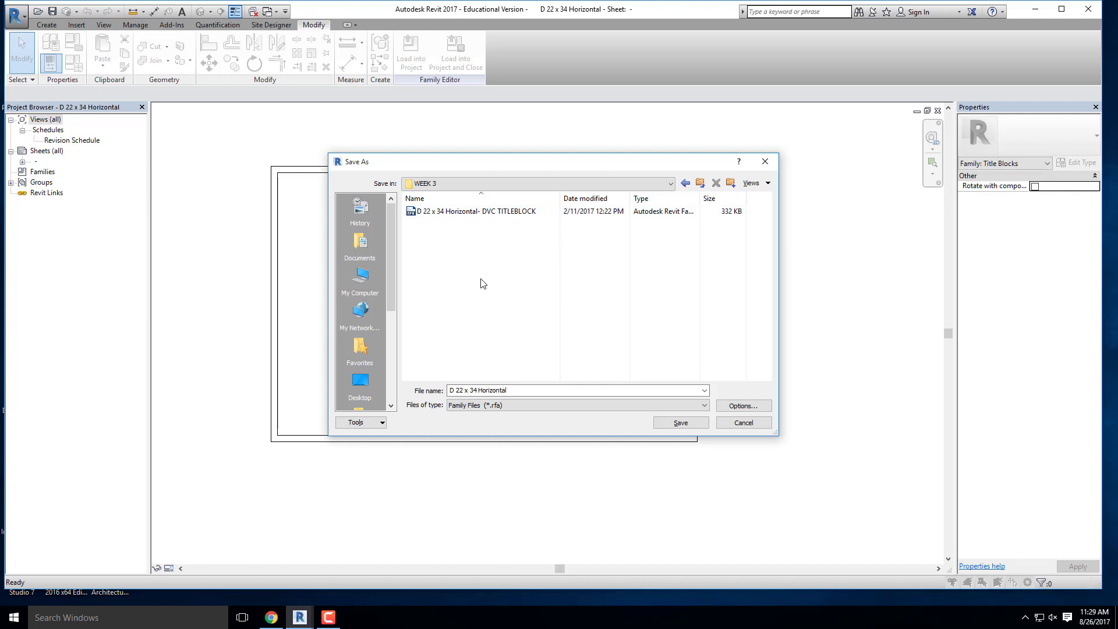
pyautogui.click(522, 390)
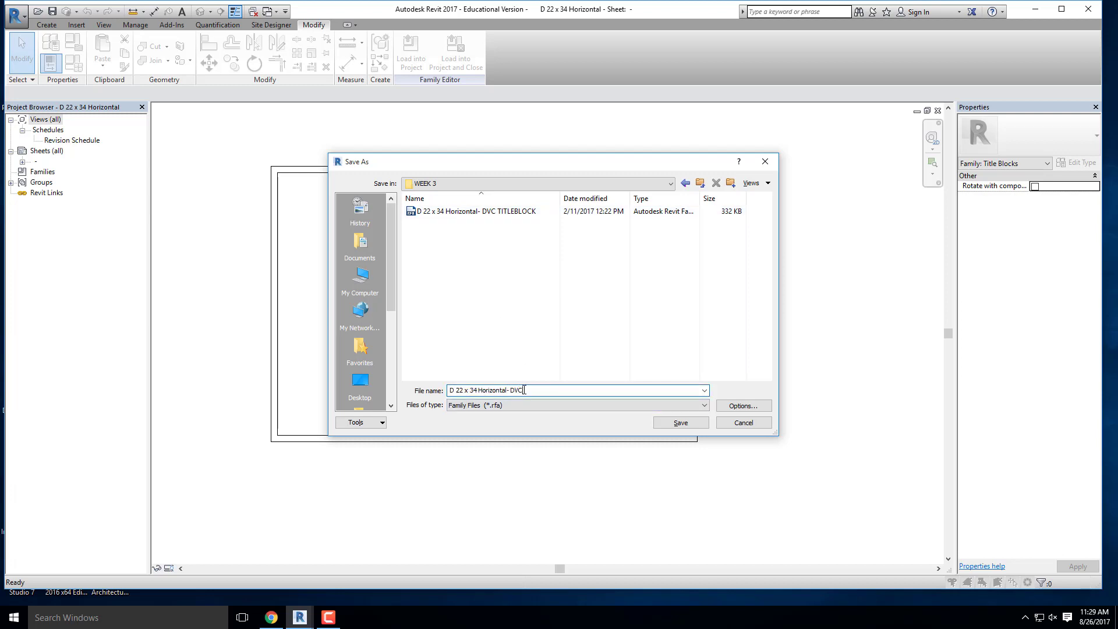
pyautogui.click(681, 422)
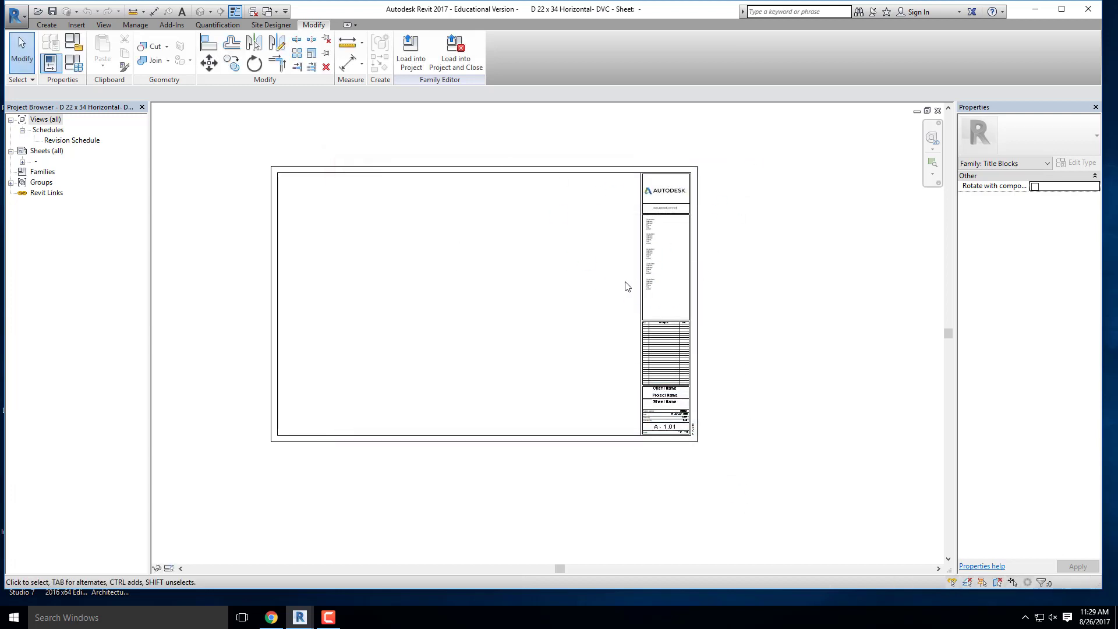
# - Delete the revision schedule from the titleblock's information column
pyautogui.scroll(2, 641, 338)
pyautogui.moveTo(606, 282); pyautogui.dragTo(460, 337, button='middle')
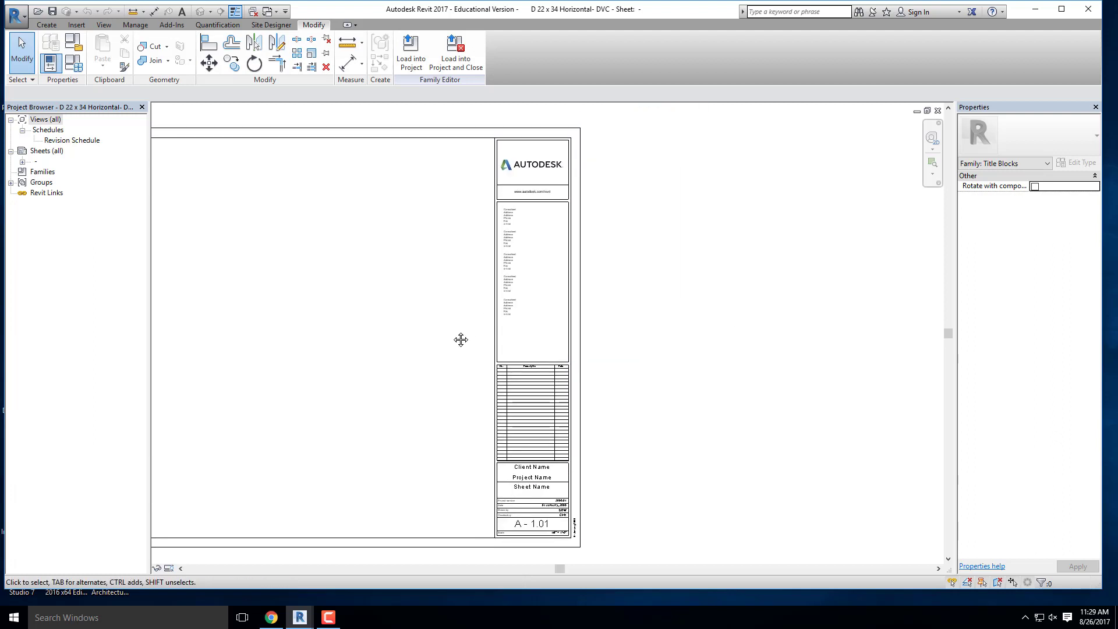
pyautogui.scroll(-2, 582, 300)
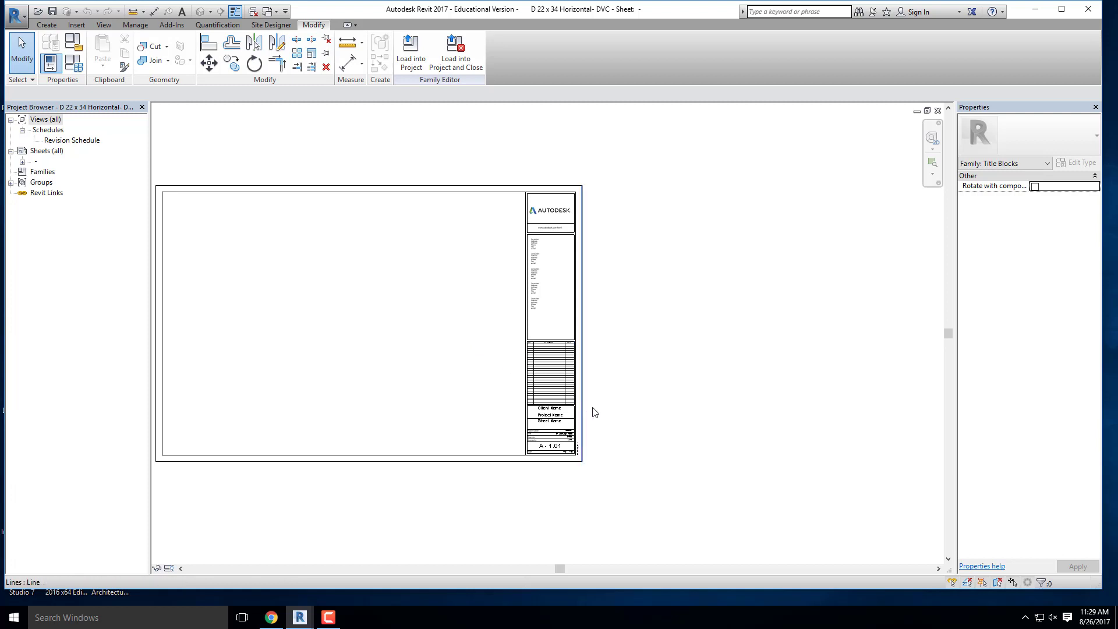
pyautogui.scroll(2, 561, 368)
pyautogui.click(554, 350)
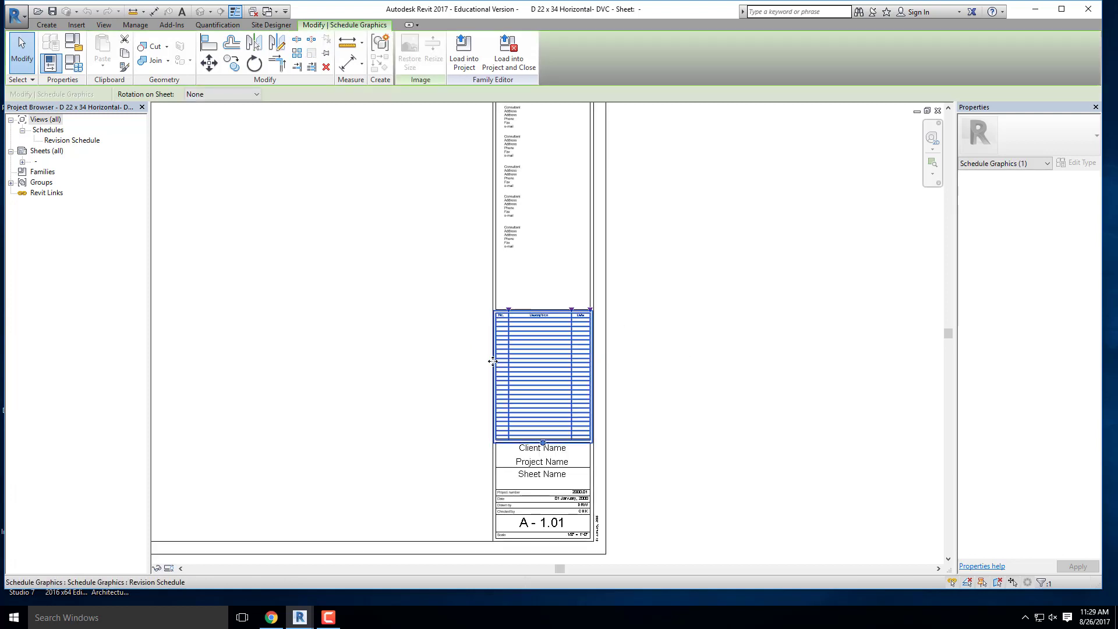
pyautogui.click(722, 392)
pyautogui.scroll(-2, 625, 345)
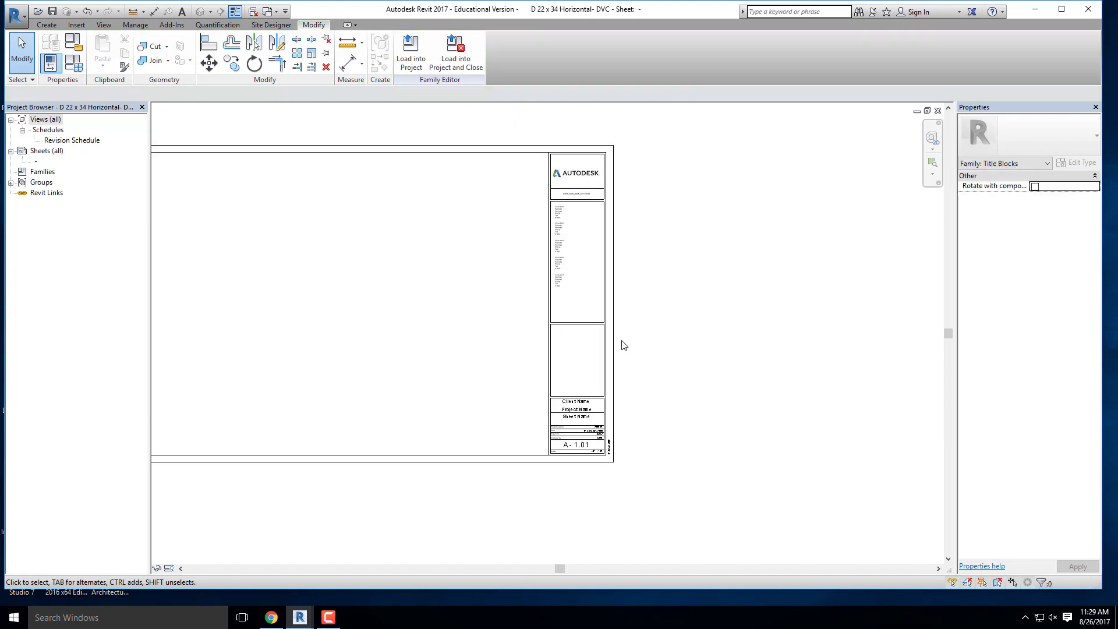
# - Examine the vertical border line of the titleblock's information column and the subcategories the Line tool offers for new lines
pyautogui.scroll(3, 592, 320)
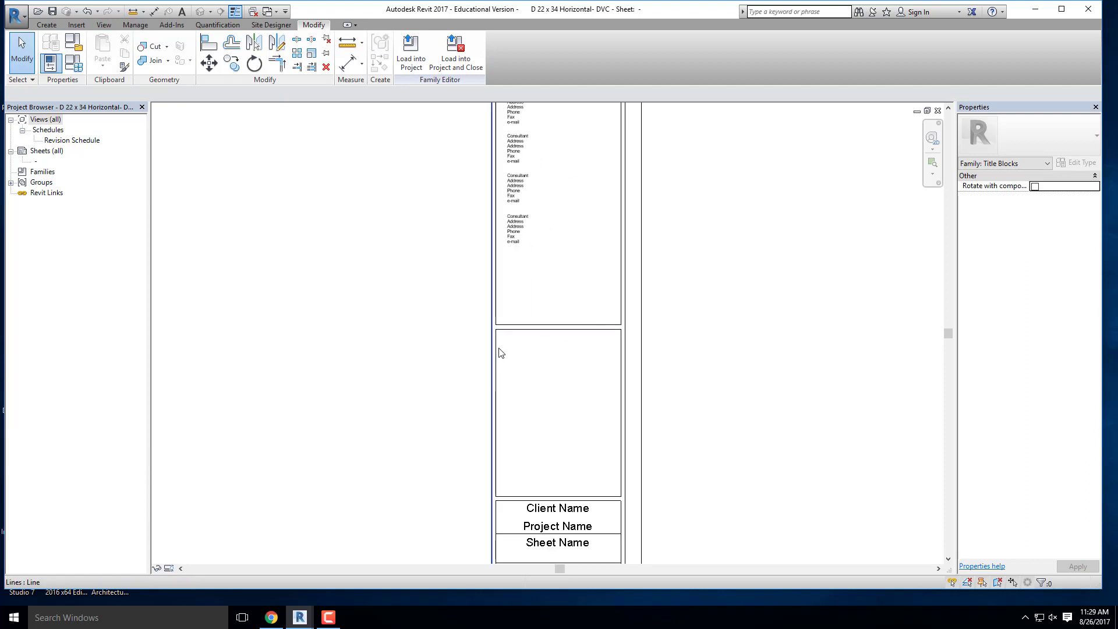
pyautogui.click(493, 349)
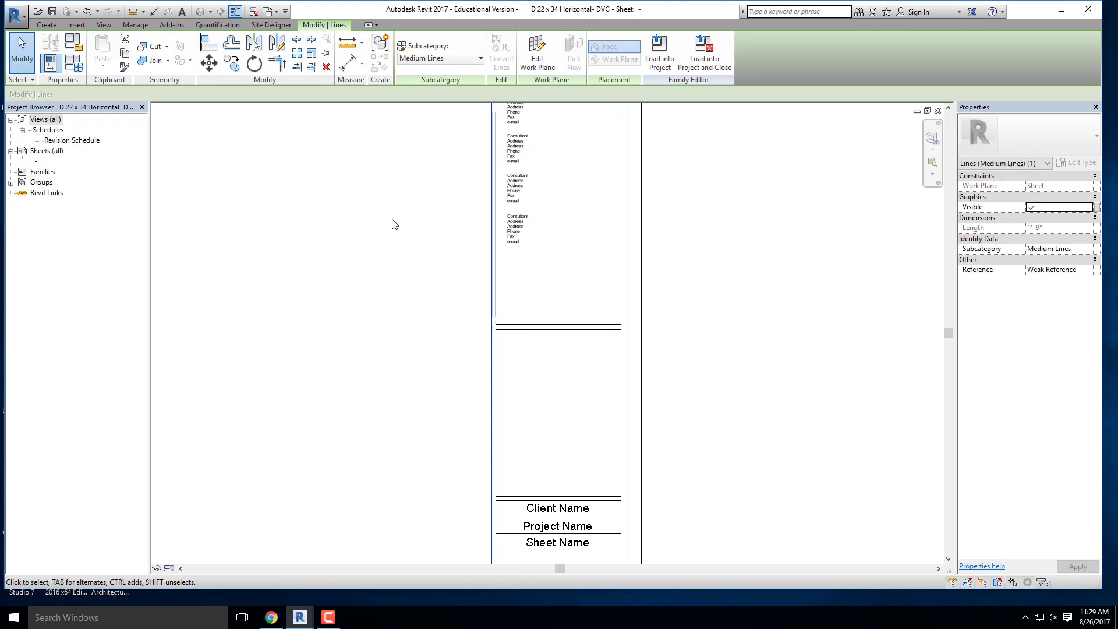
pyautogui.click(418, 208)
pyautogui.click(48, 25)
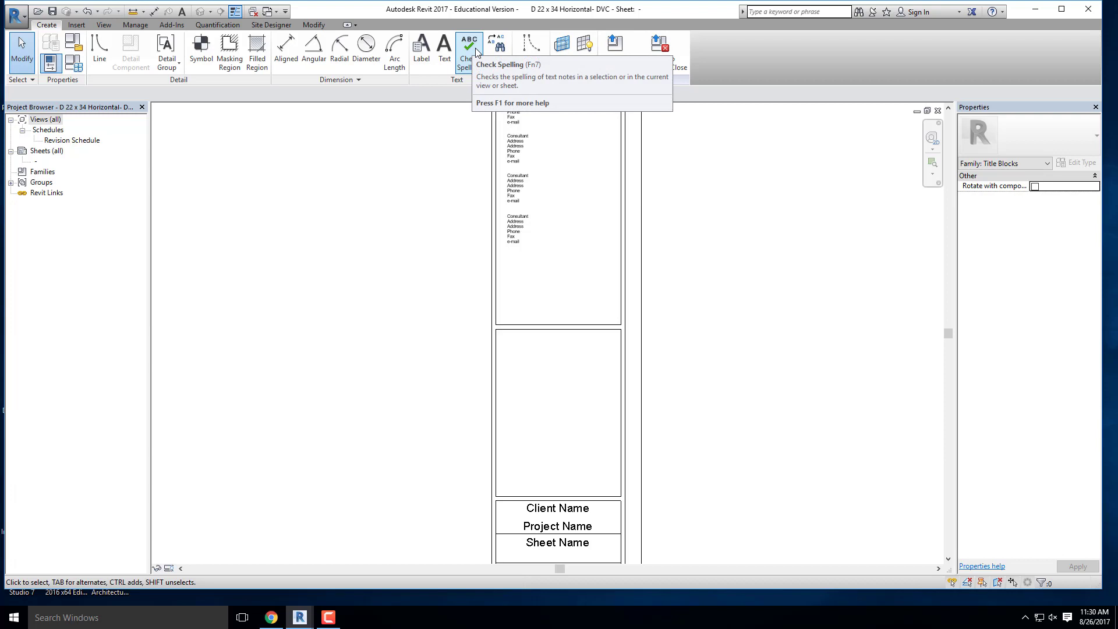
pyautogui.click(103, 51)
pyautogui.click(603, 325)
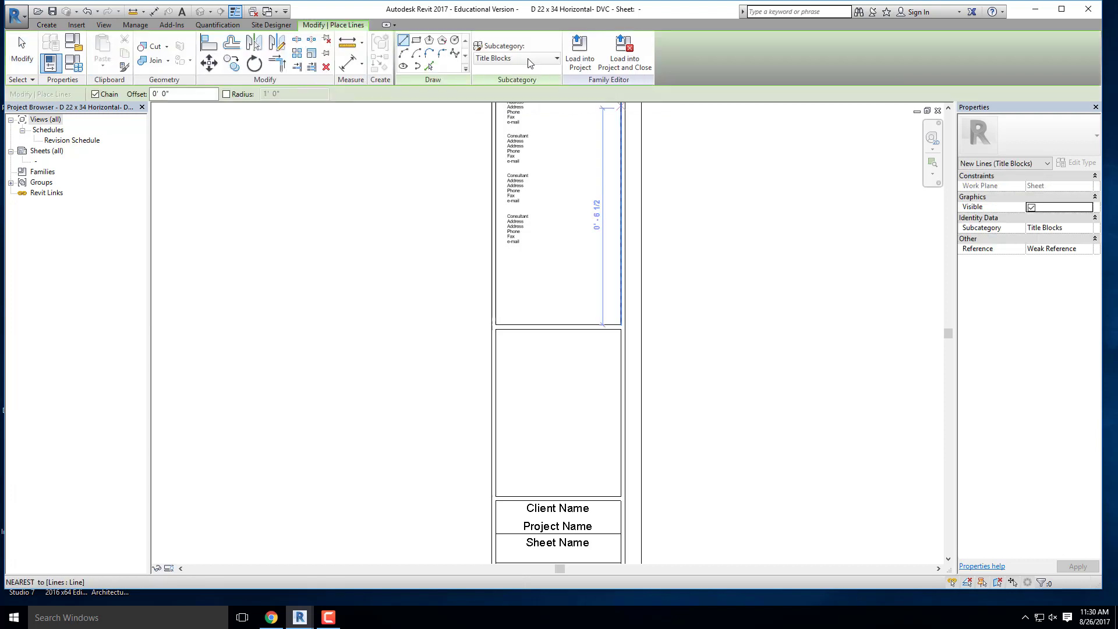
pyautogui.click(530, 59)
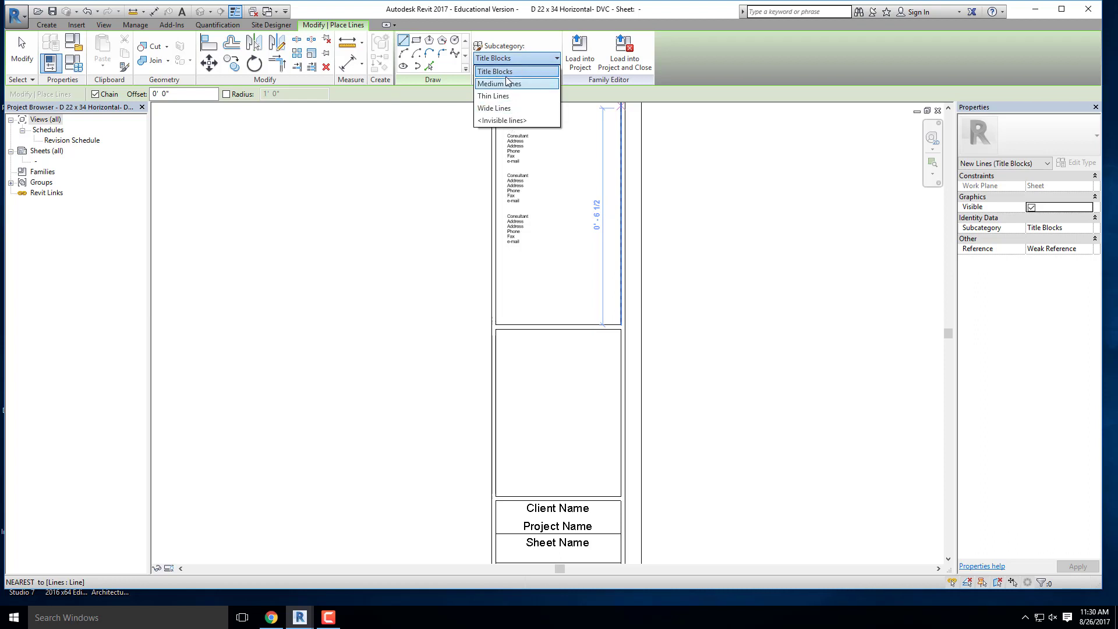
pyautogui.scroll(-3, 636, 180)
pyautogui.press('Escape')
pyautogui.press('Escape')
pyautogui.scroll(-2, 632, 217)
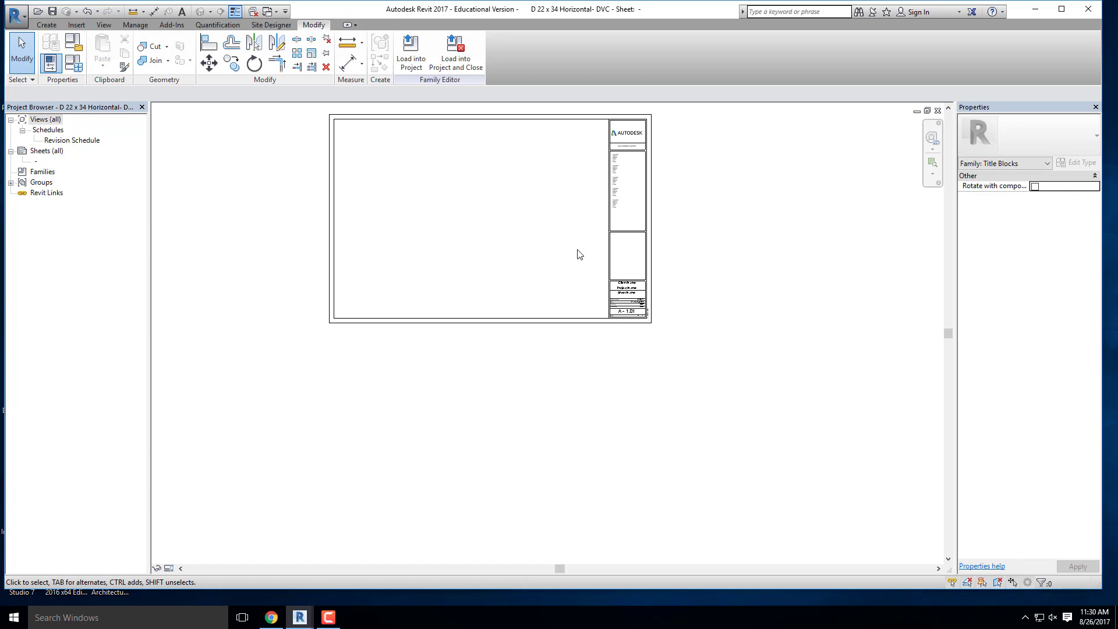
# - Examine the individual lines that frame the empty revision box and the consultant box in the titleblock
pyautogui.scroll(3, 646, 332)
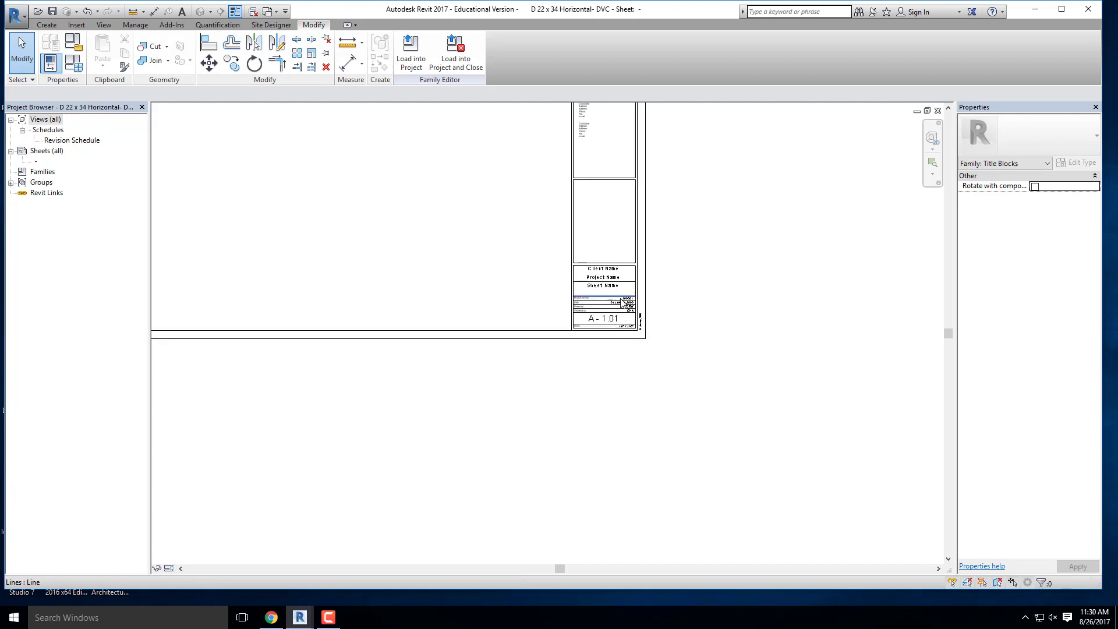
pyautogui.moveTo(637, 320); pyautogui.dragTo(645, 372, button='middle')
pyautogui.scroll(3, 645, 373)
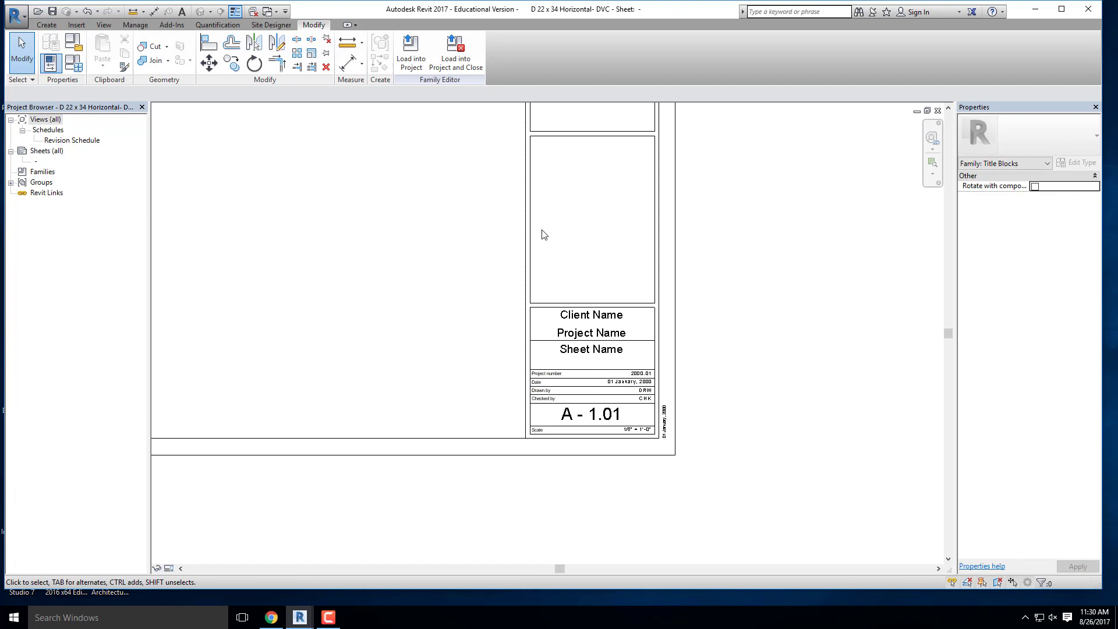
pyautogui.click(526, 225)
pyautogui.moveTo(602, 224); pyautogui.dragTo(602, 314, button='middle')
pyautogui.click(599, 312)
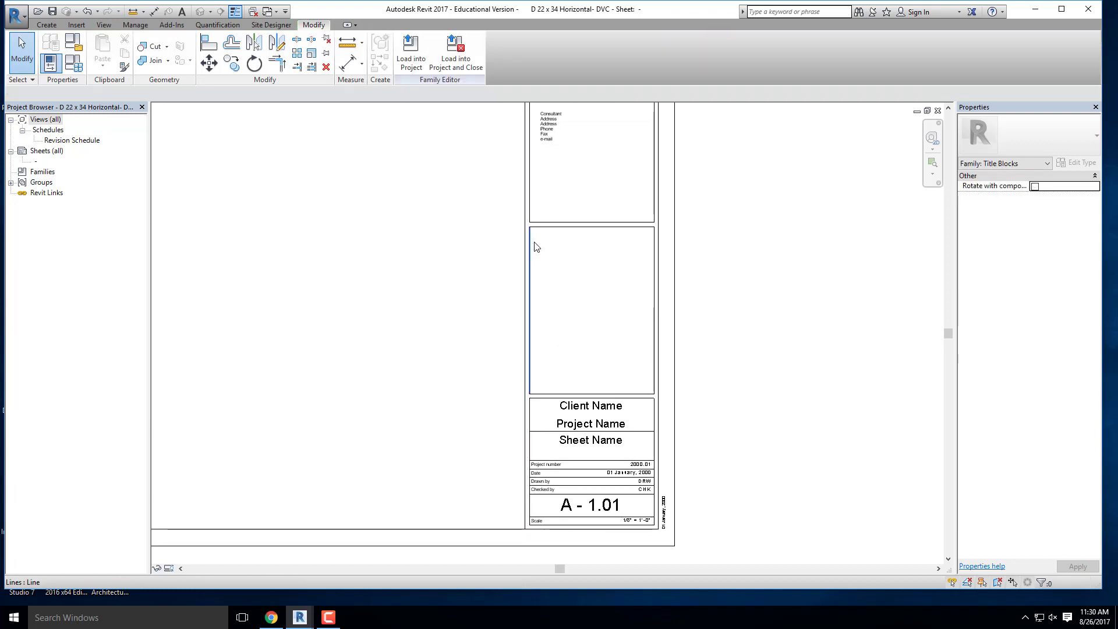
pyautogui.click(532, 243)
pyautogui.click(565, 226)
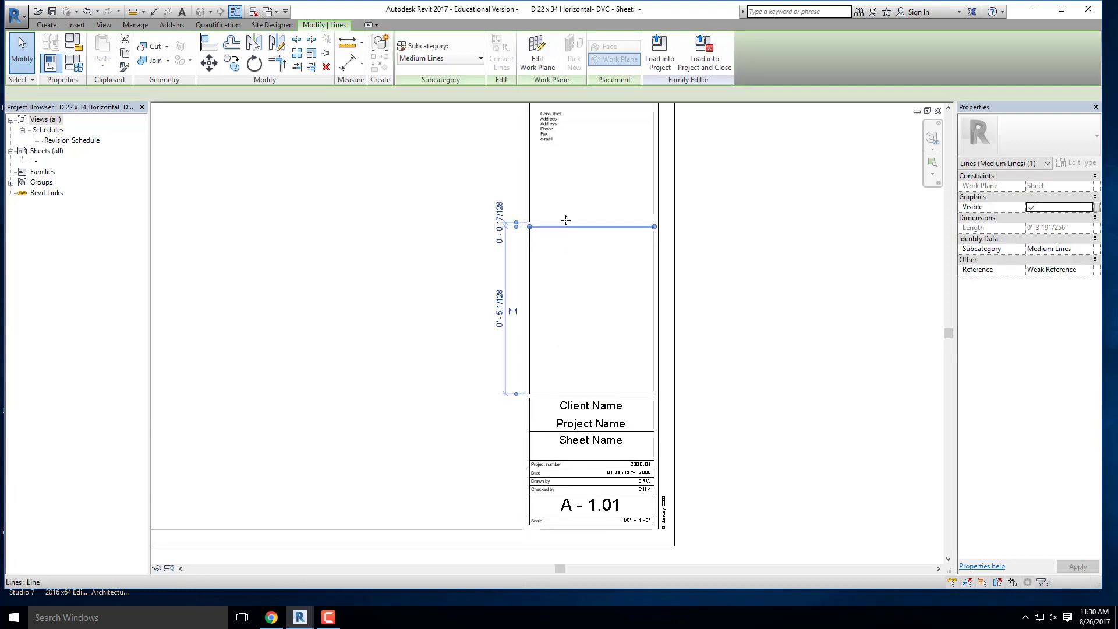
pyautogui.click(530, 177)
pyautogui.click(470, 260)
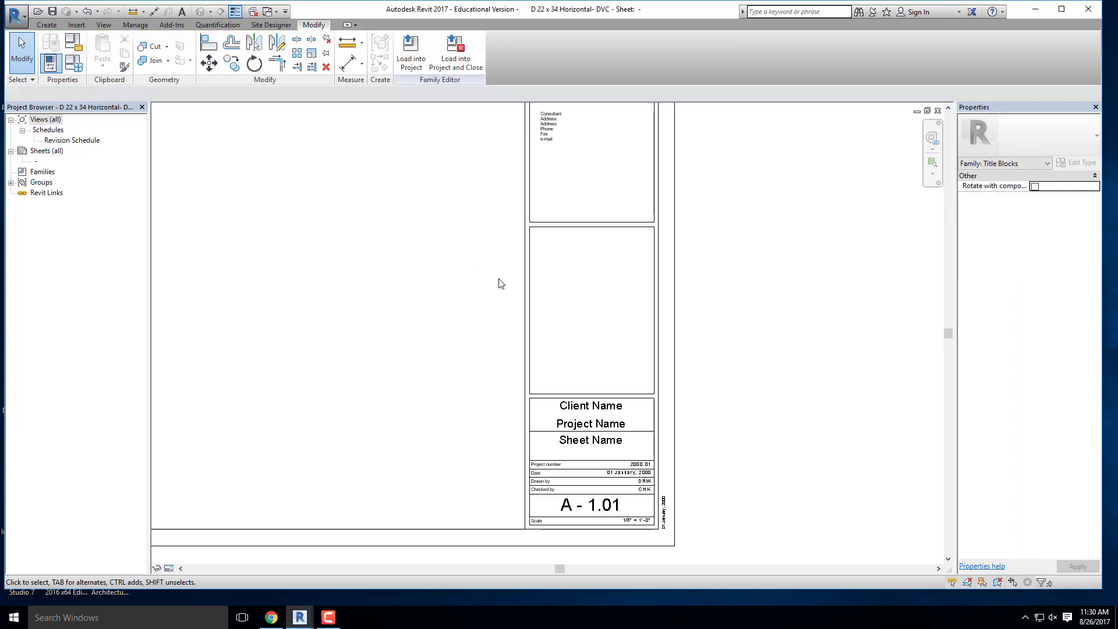
# - Examine the Label and Text tools and the lowest Consultant text note in the titleblock's information column
pyautogui.click(48, 25)
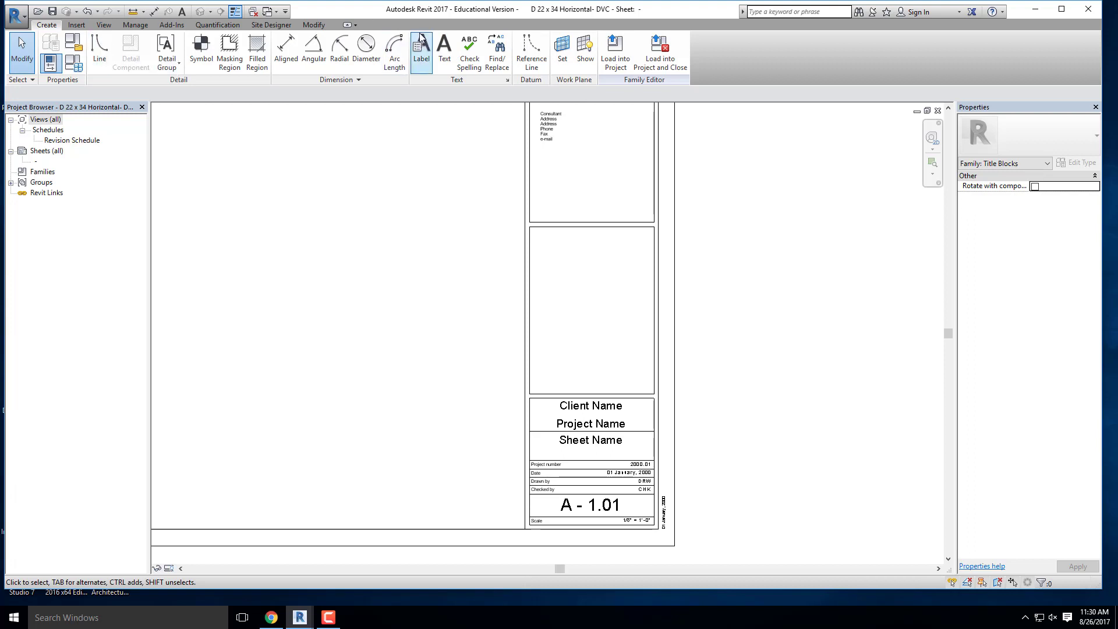
pyautogui.moveTo(456, 160); pyautogui.dragTo(414, 299, button='middle')
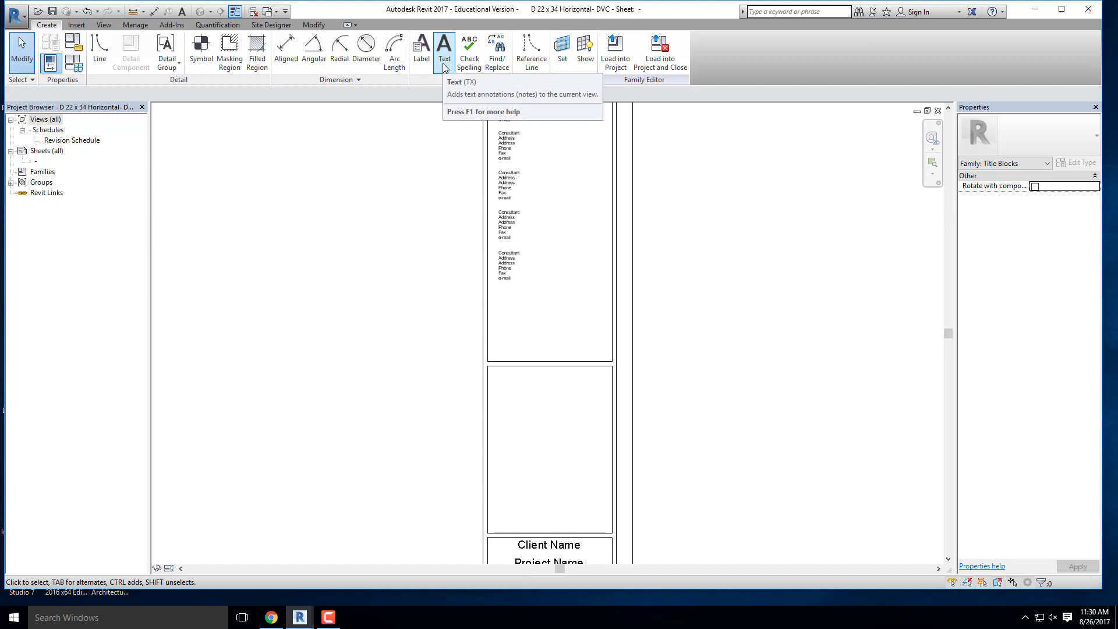
pyautogui.click(509, 273)
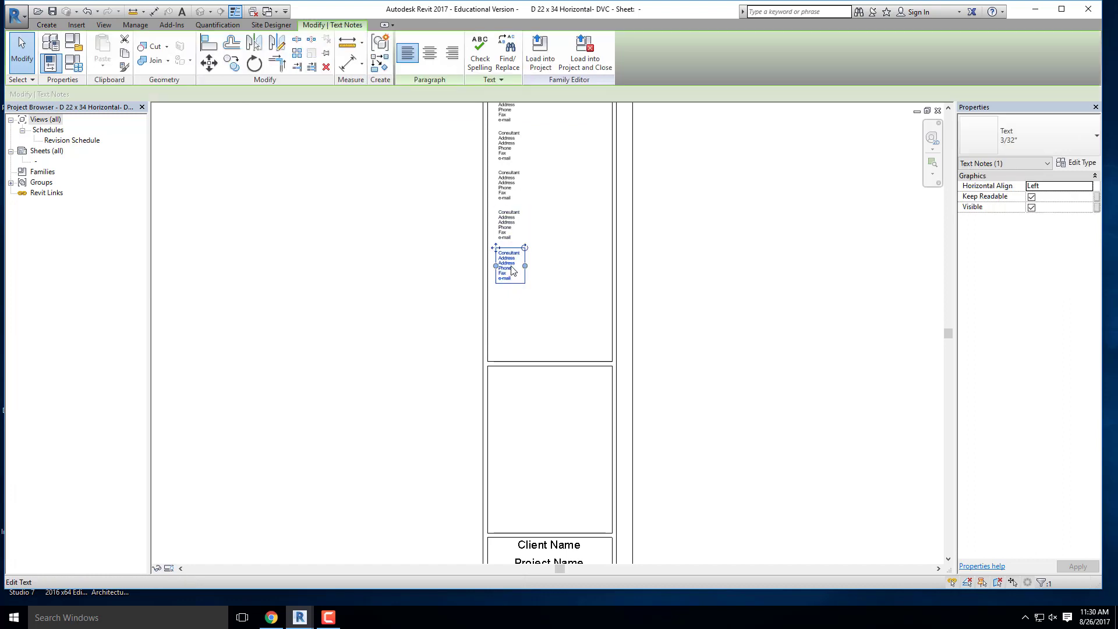
pyautogui.scroll(4, 508, 273)
pyautogui.click(507, 294)
pyautogui.moveTo(515, 307); pyautogui.dragTo(484, 327)
pyautogui.click(497, 339)
pyautogui.scroll(-4, 504, 301)
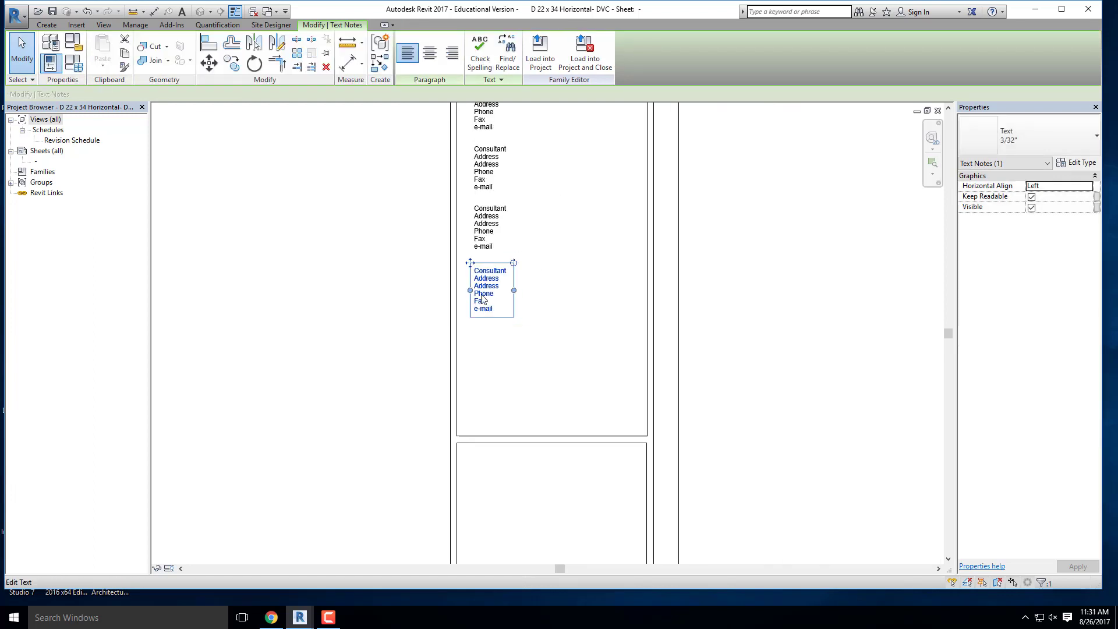
pyautogui.scroll(-1, 503, 301)
pyautogui.scroll(2, 521, 261)
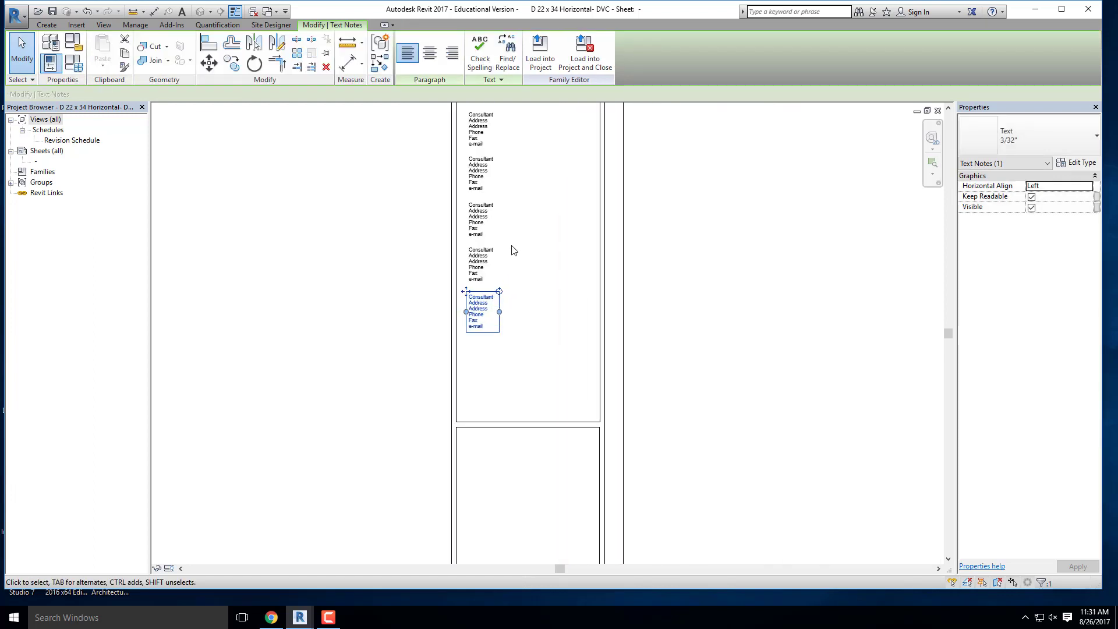
pyautogui.press('Escape')
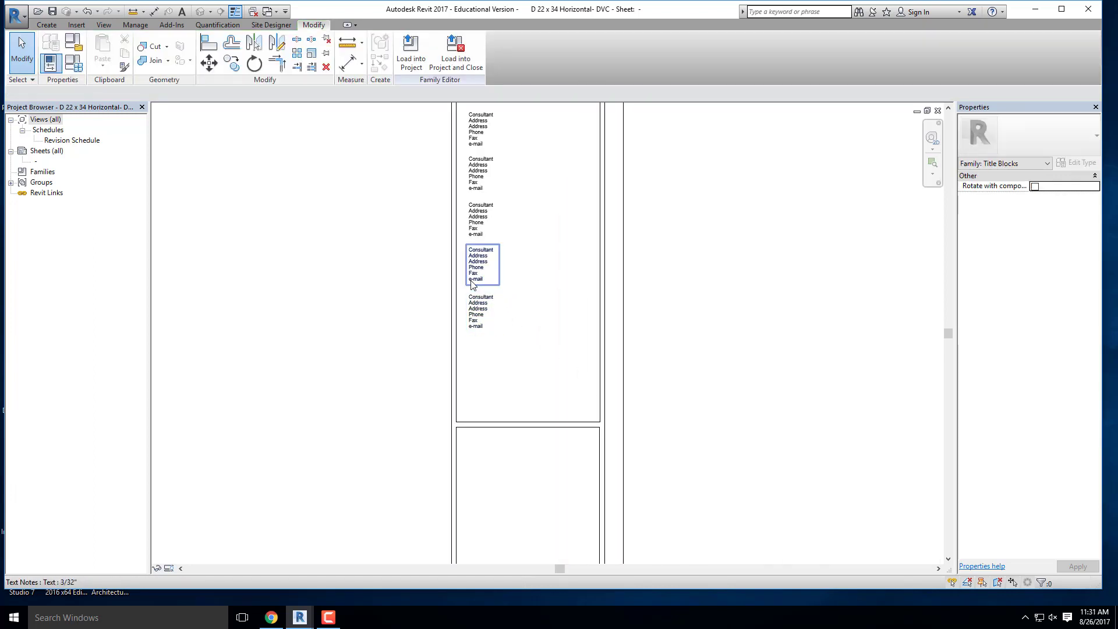
# - Review the titleblock's information column from the consultant notes down to the Client Name, Project Name and Sheet Name labels
pyautogui.scroll(2, 482, 282)
pyautogui.scroll(2, 495, 231)
pyautogui.scroll(-2, 517, 220)
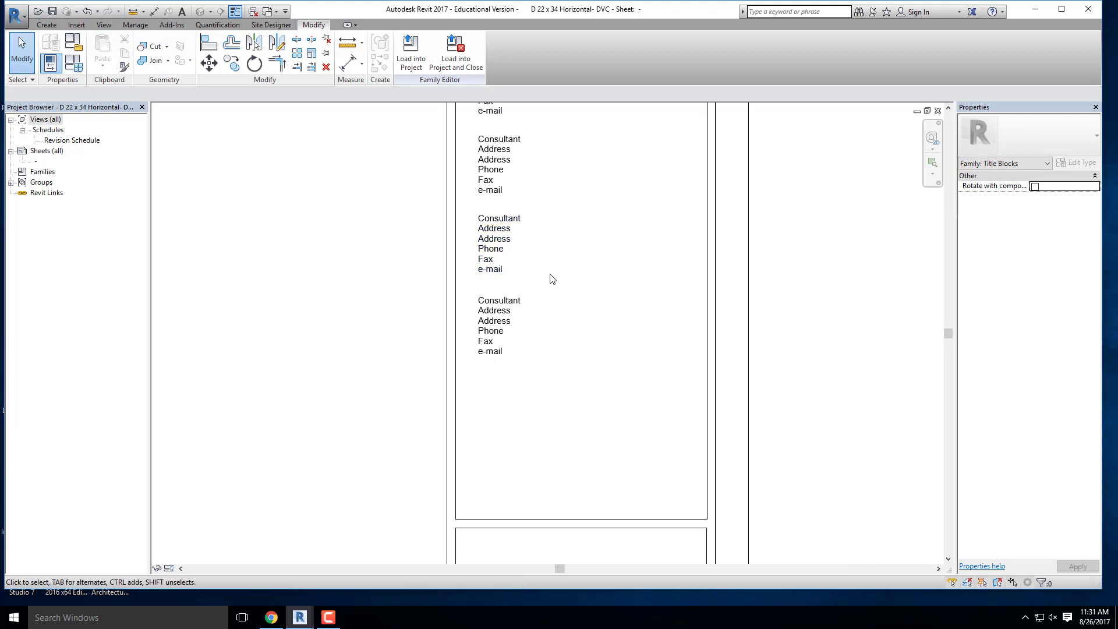
pyautogui.scroll(-3, 511, 307)
pyautogui.moveTo(504, 264); pyautogui.dragTo(502, 344, button='middle')
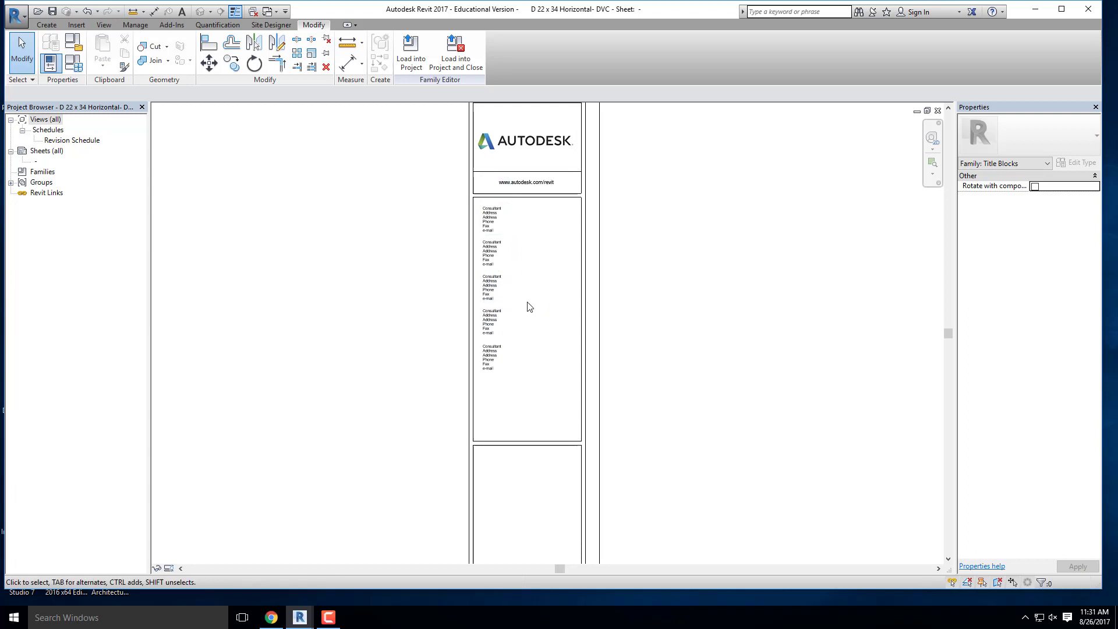
pyautogui.scroll(-3, 674, 207)
pyautogui.scroll(3, 656, 332)
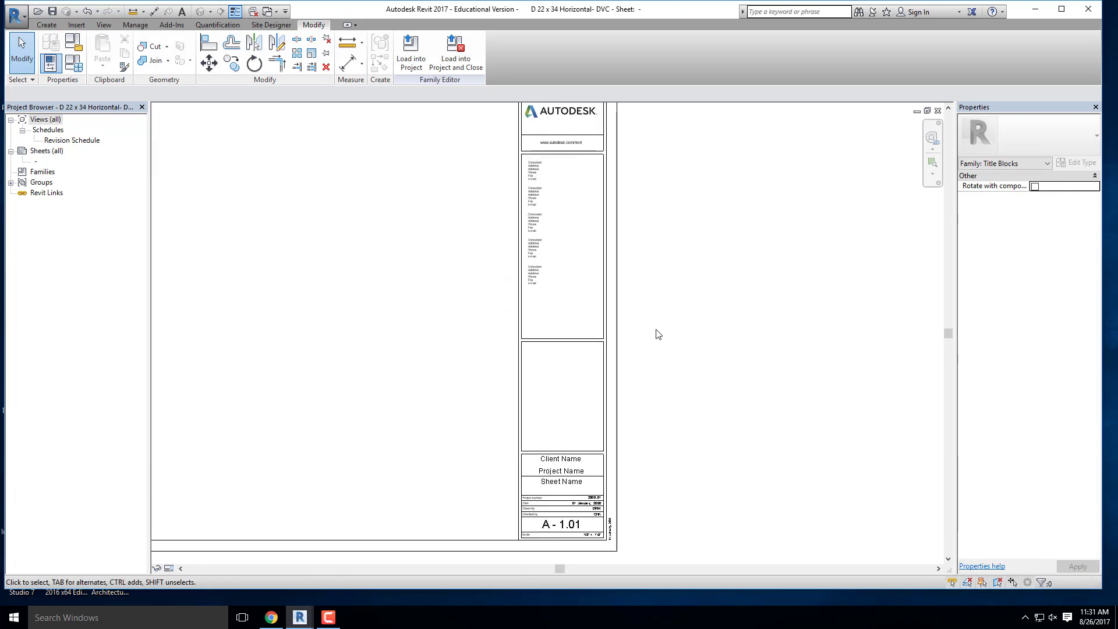
pyautogui.scroll(2, 511, 156)
pyautogui.scroll(-3, 556, 177)
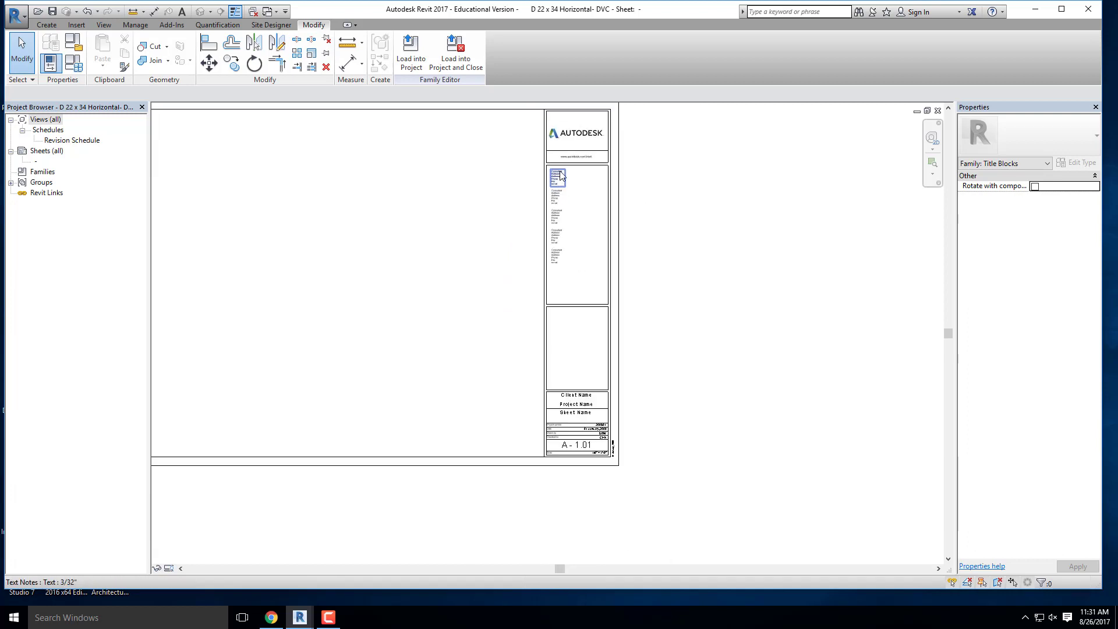
pyautogui.scroll(3, 588, 392)
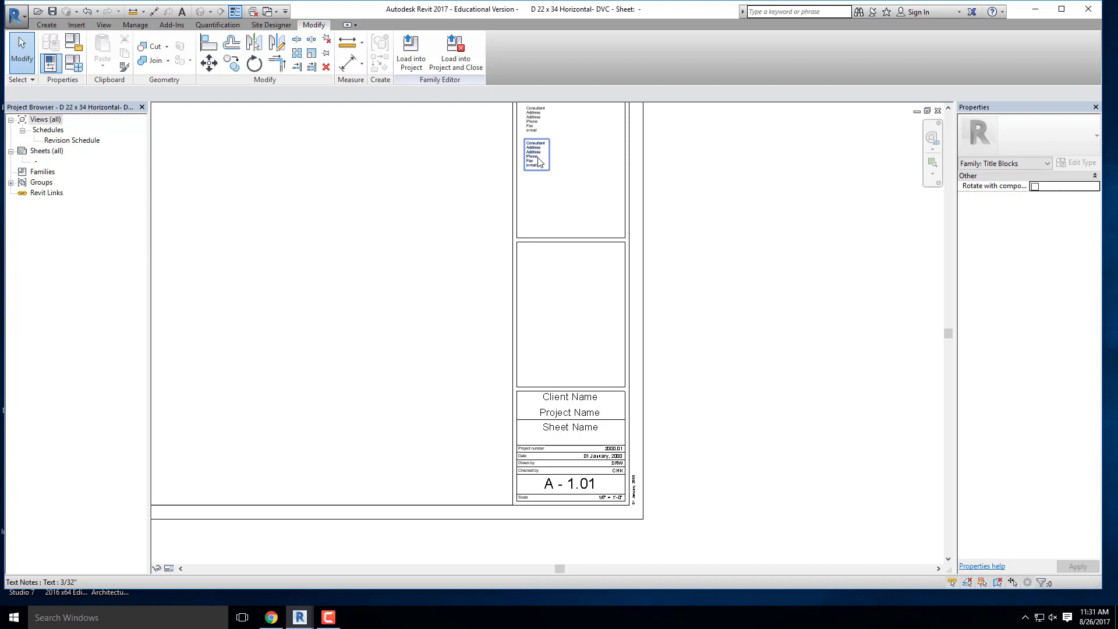
pyautogui.scroll(5, 567, 403)
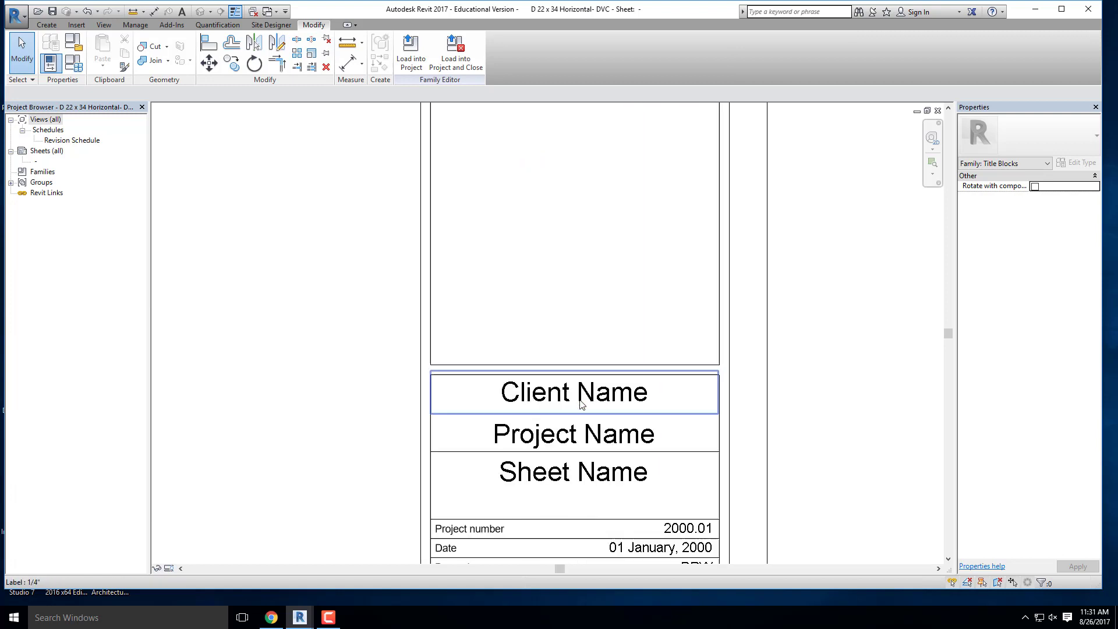
pyautogui.scroll(2, 574, 408)
# - Load the edited D 22 x 34 Horizontal- DVC titleblock family into the house project
pyautogui.scroll(-5, 527, 378)
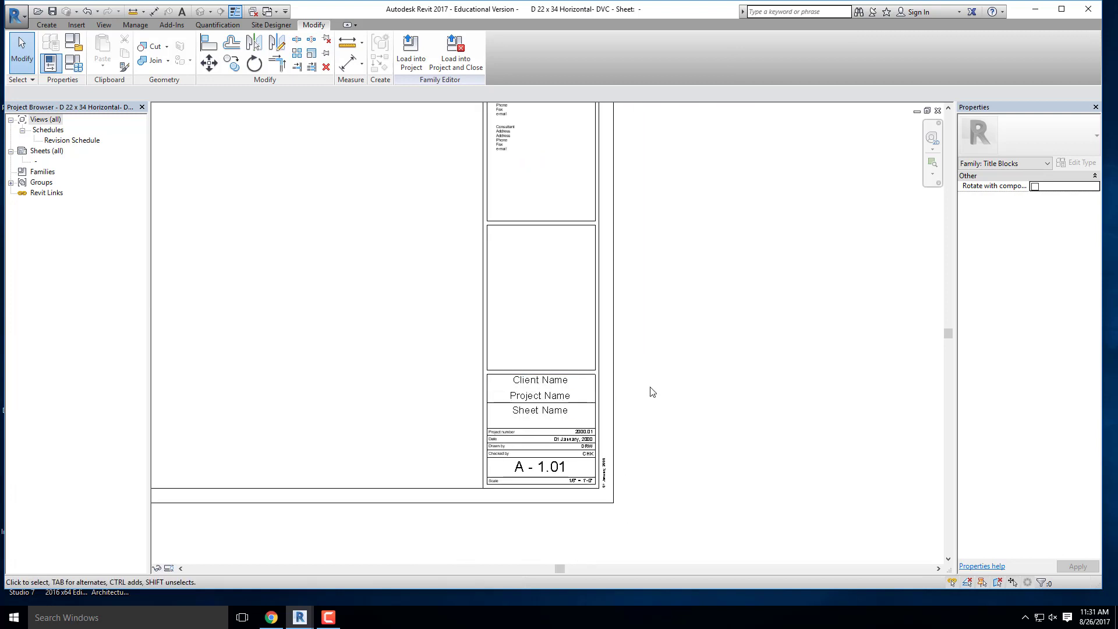
pyautogui.scroll(-3, 765, 422)
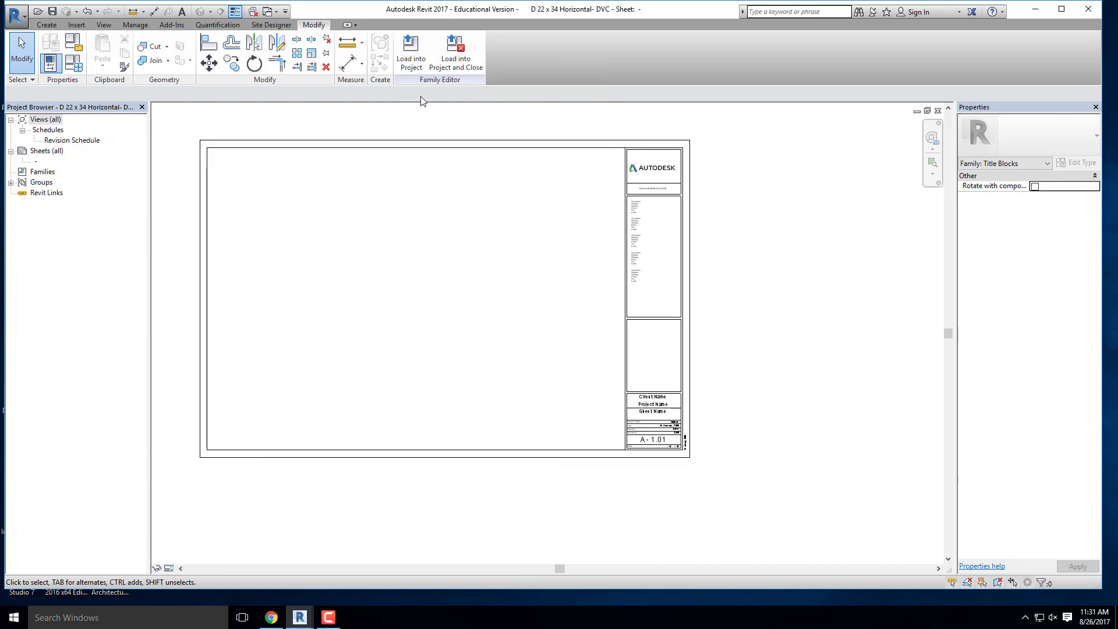
pyautogui.click(408, 58)
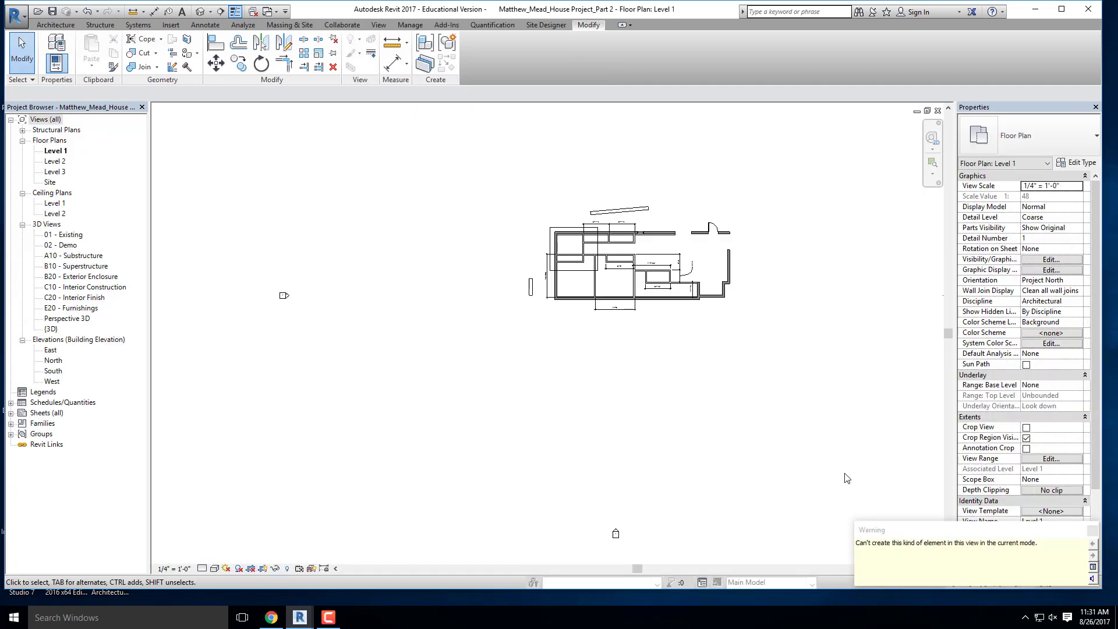
# - Open the A4 - Unnamed sheet to check its old titleblock, and delete that sheet from the project
pyautogui.doubleClick(45, 413)
pyautogui.doubleClick(70, 423)
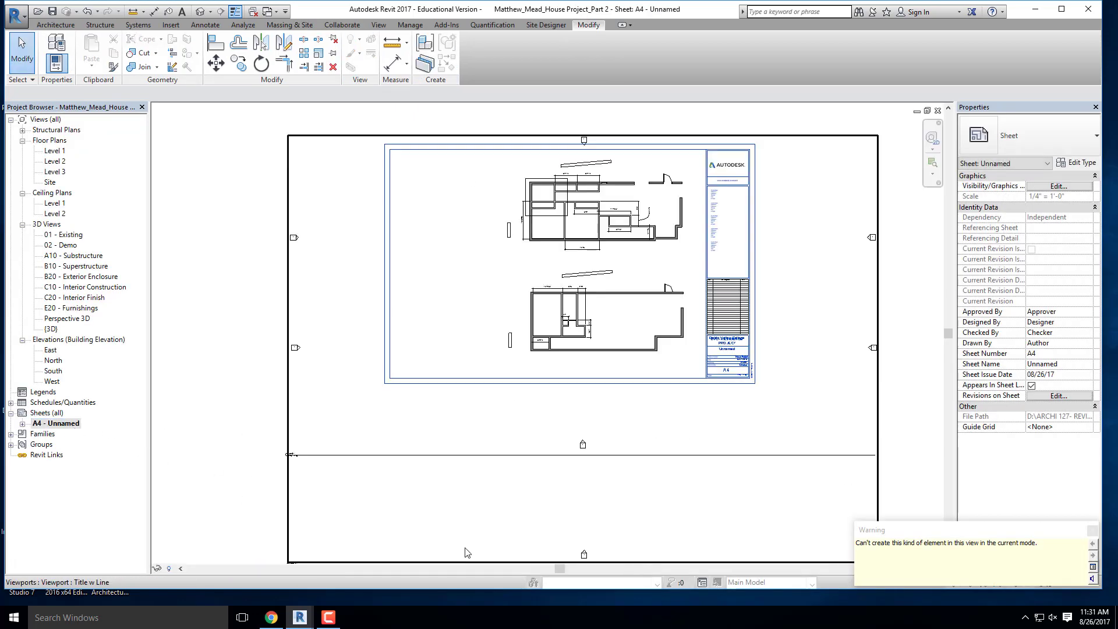
pyautogui.scroll(-3, 288, 355)
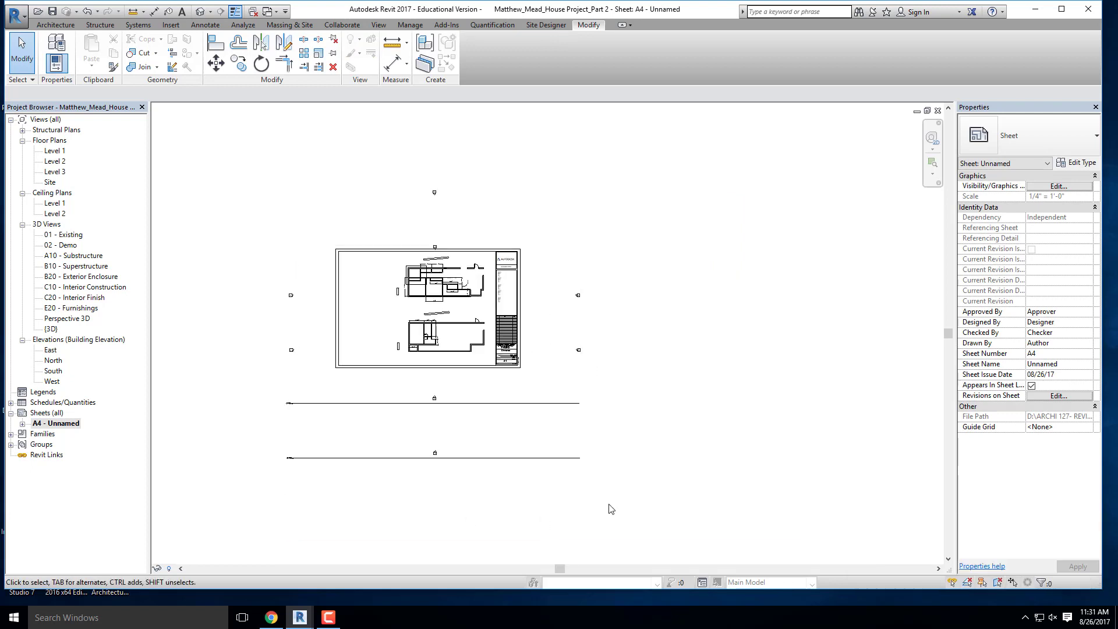
pyautogui.rightClick(70, 427)
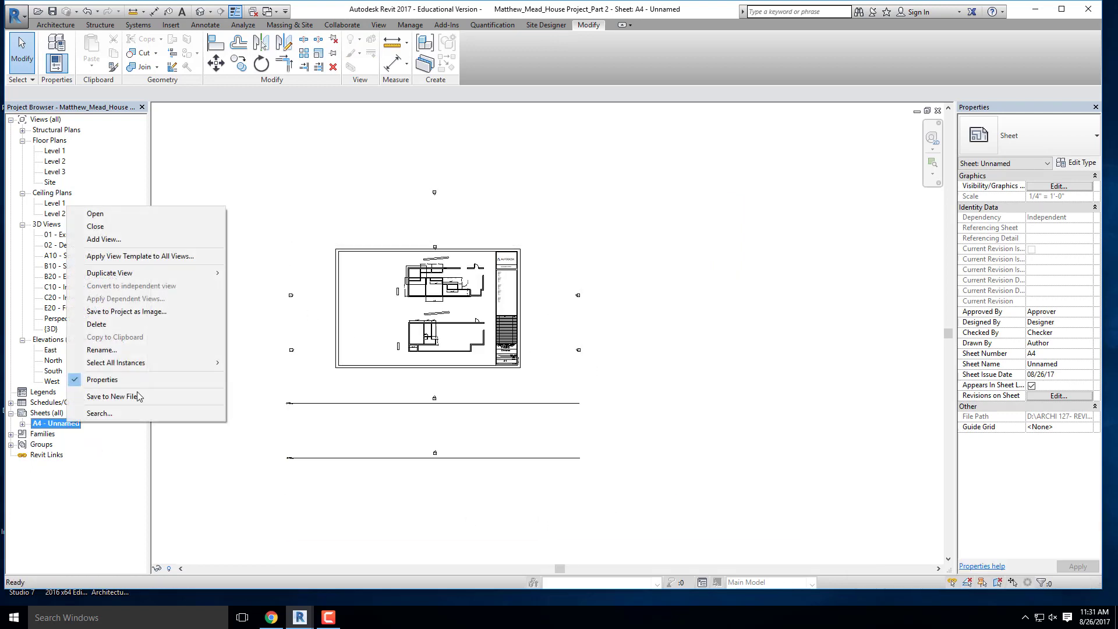
pyautogui.click(82, 324)
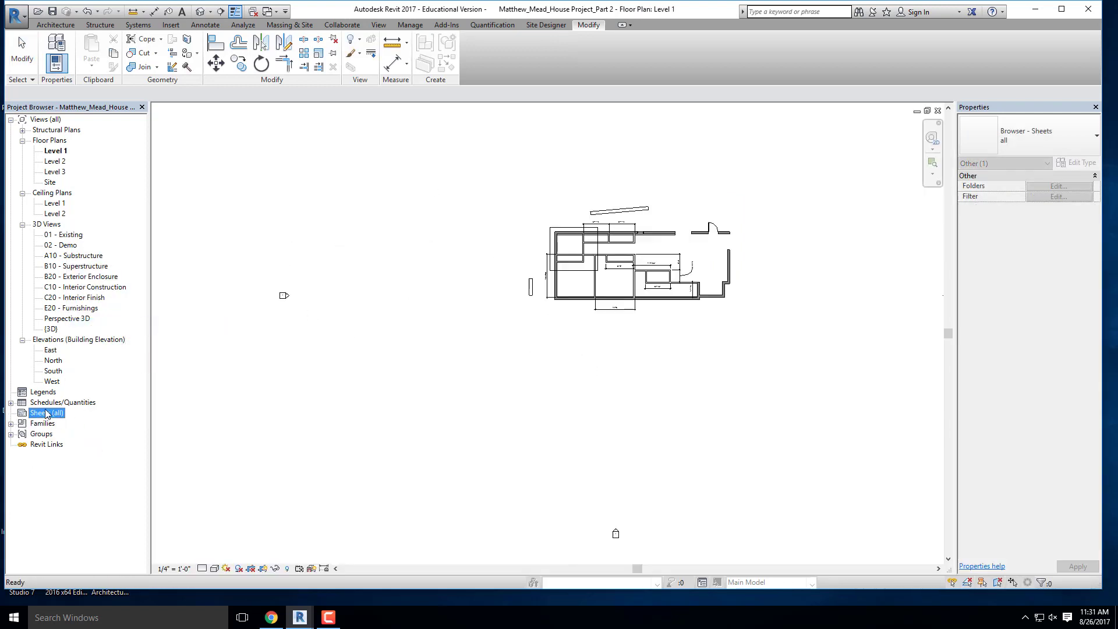
# - Create a new sheet using the D 22 x 34 Horizontal- DVC titleblock
pyautogui.rightClick(46, 413)
pyautogui.click(65, 420)
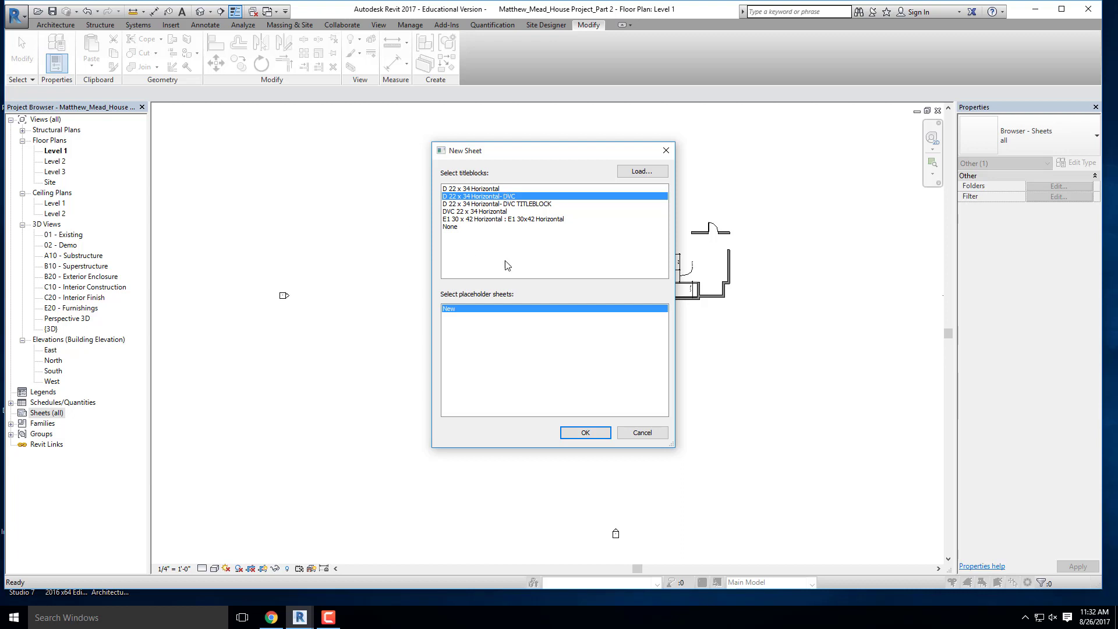
pyautogui.click(480, 205)
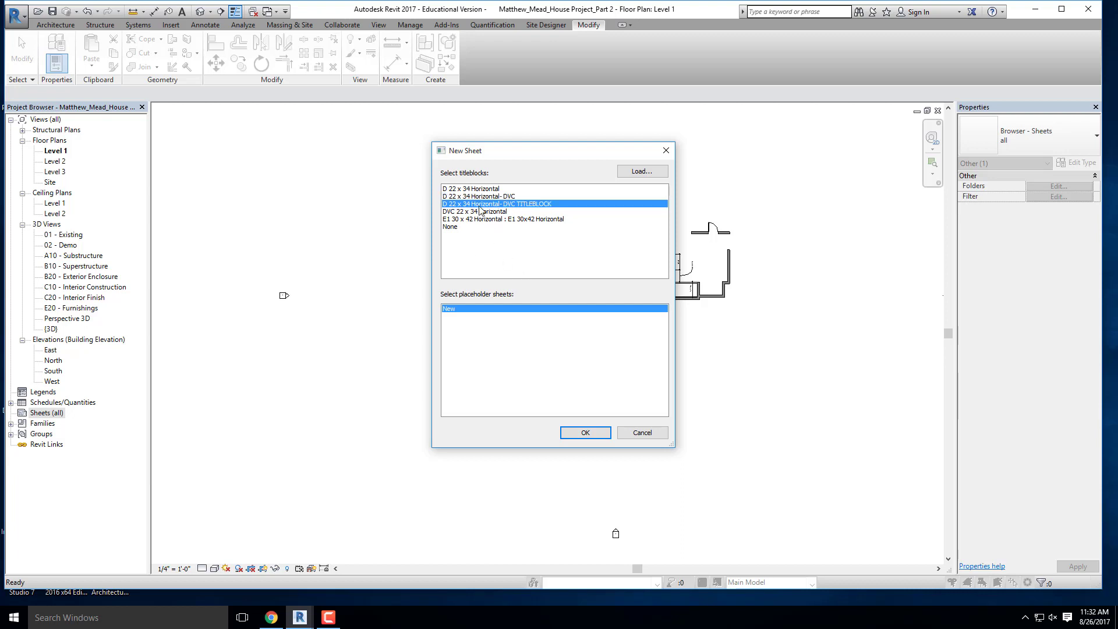
pyautogui.click(587, 432)
pyautogui.scroll(4, 524, 352)
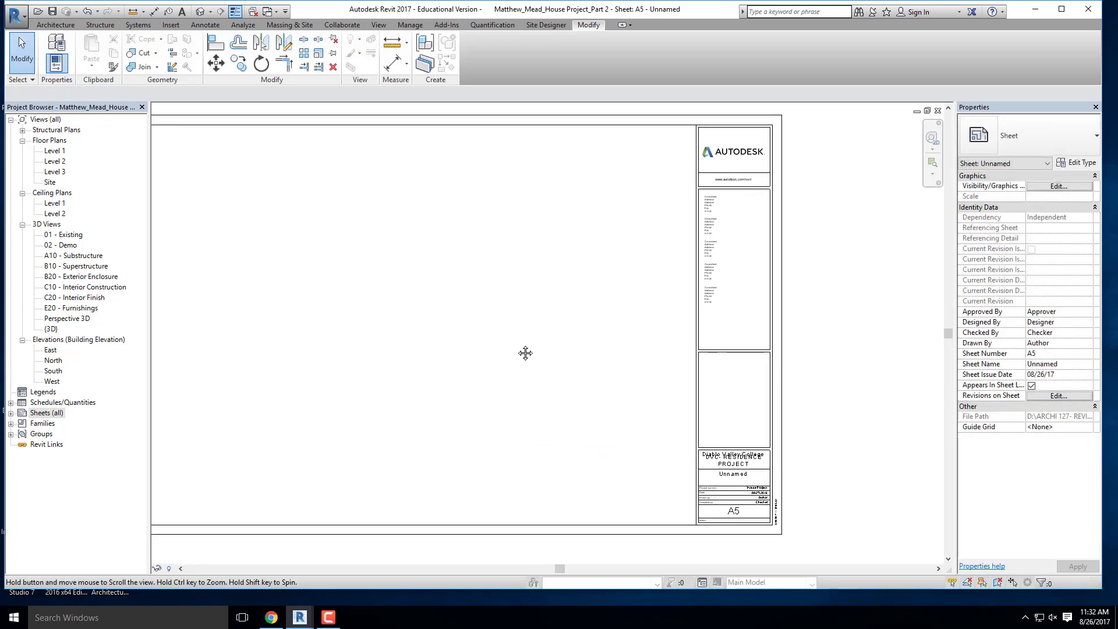
# - Check on the new sheet whether the titleblock's consultant notes can be selected separately from the titleblock
pyautogui.click(654, 249)
pyautogui.scroll(2, 654, 219)
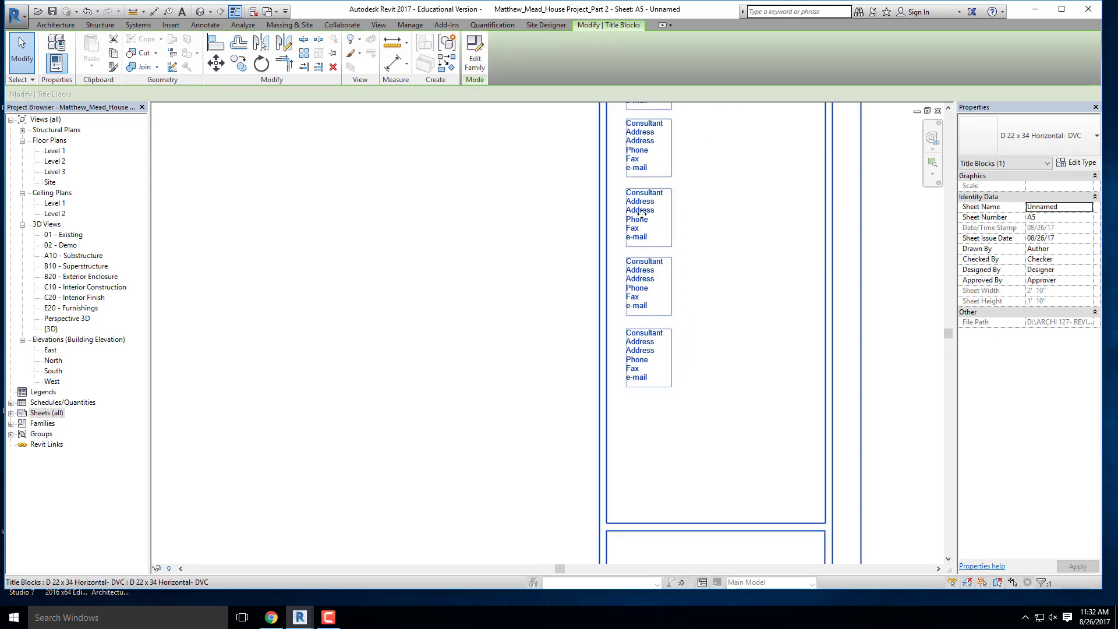
pyautogui.press('Escape')
pyautogui.click(642, 208)
pyautogui.press('Escape')
pyautogui.moveTo(580, 218); pyautogui.dragTo(429, 332, button='middle')
pyautogui.scroll(-5, 617, 250)
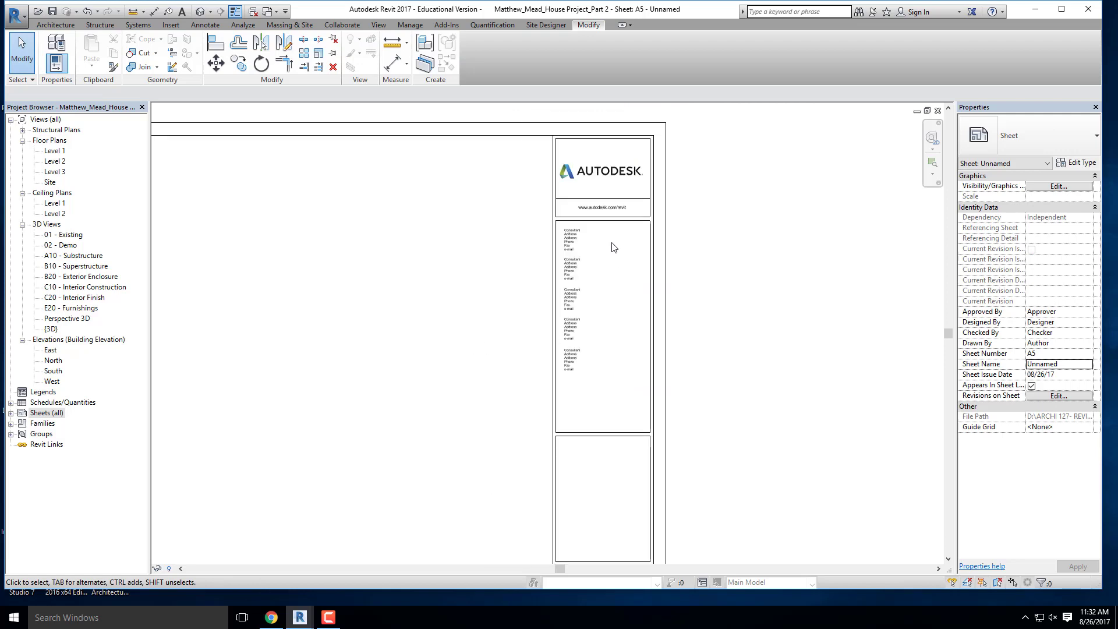
pyautogui.scroll(4, 611, 242)
pyautogui.click(201, 25)
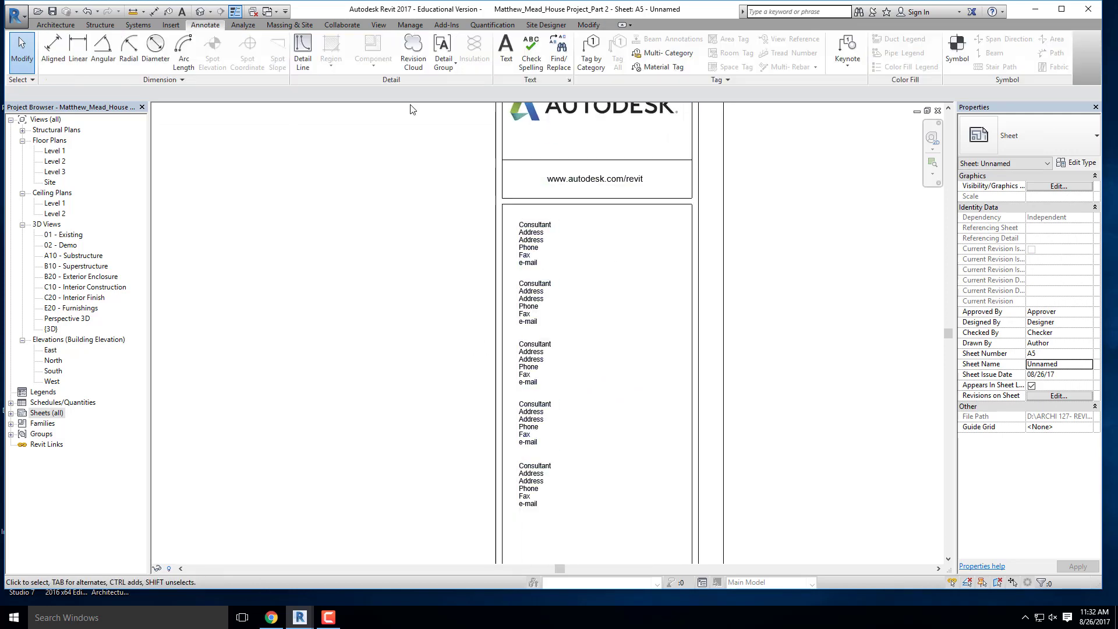
pyautogui.click(505, 49)
pyautogui.moveTo(556, 218); pyautogui.dragTo(662, 268)
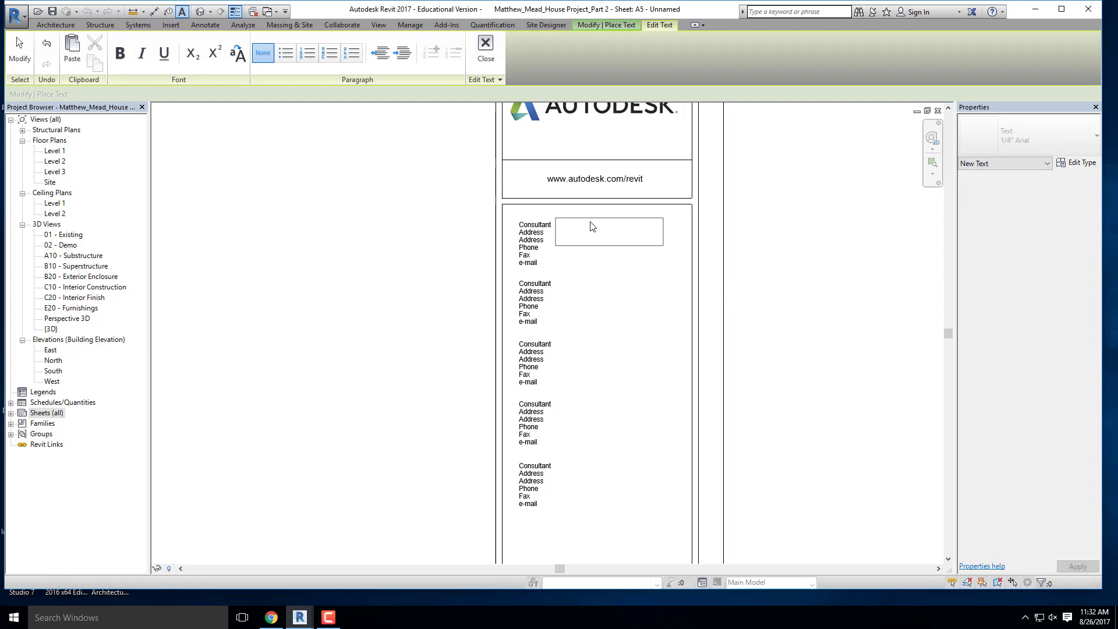
pyautogui.click(366, 258)
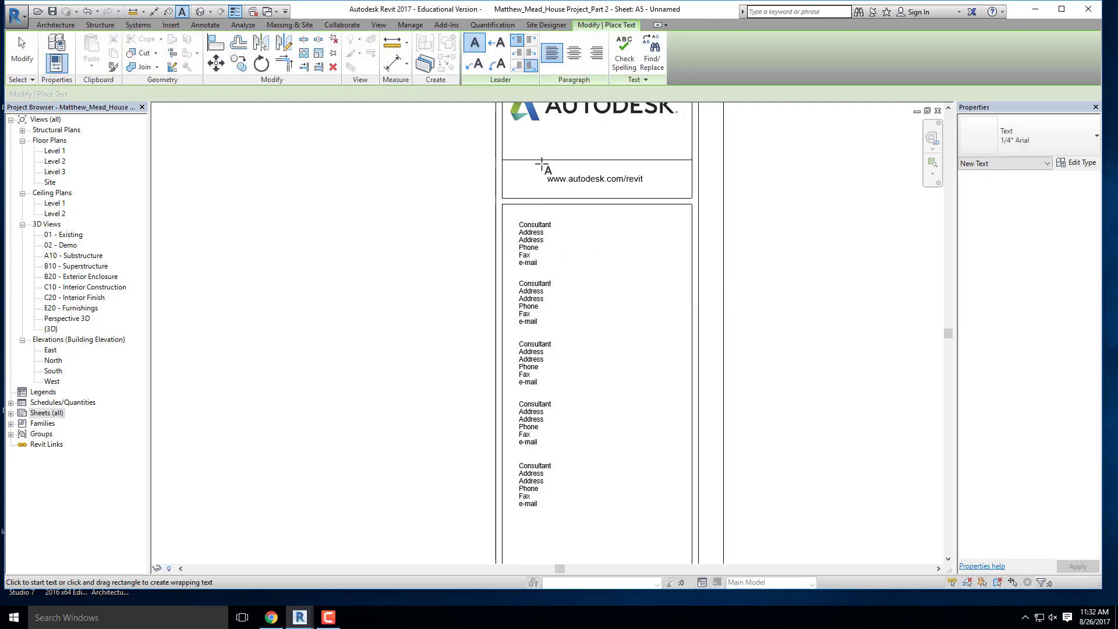
pyautogui.scroll(-4, 542, 164)
pyautogui.press('Escape')
# - Change the project name in the sheet's titleblock to Residence Project
pyautogui.scroll(5, 568, 413)
pyautogui.moveTo(601, 408); pyautogui.dragTo(597, 363, button='middle')
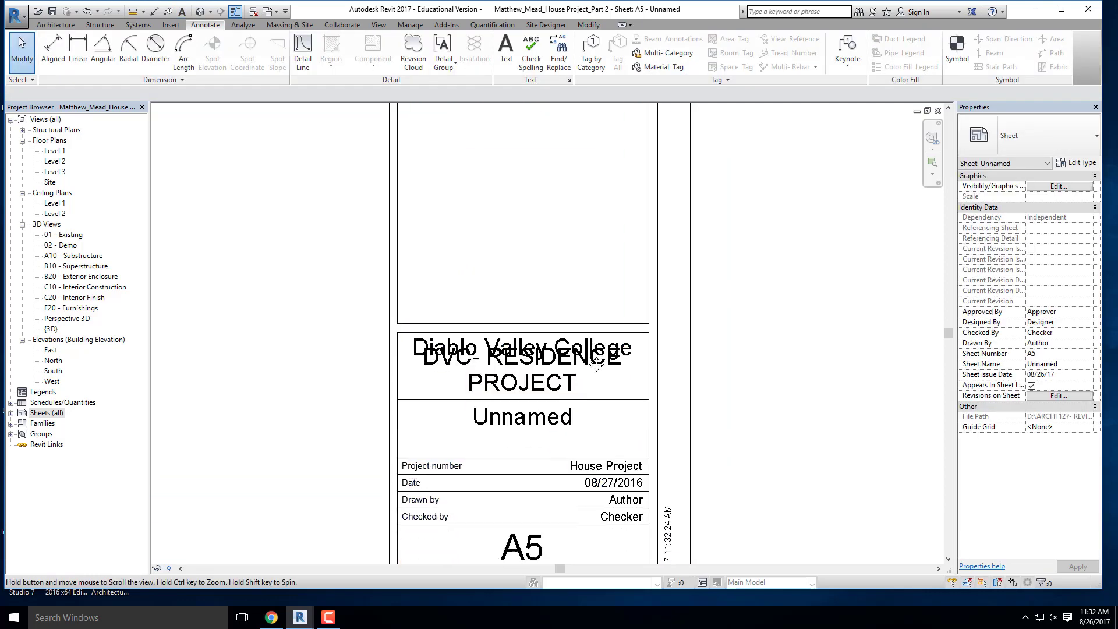
pyautogui.scroll(1, 447, 249)
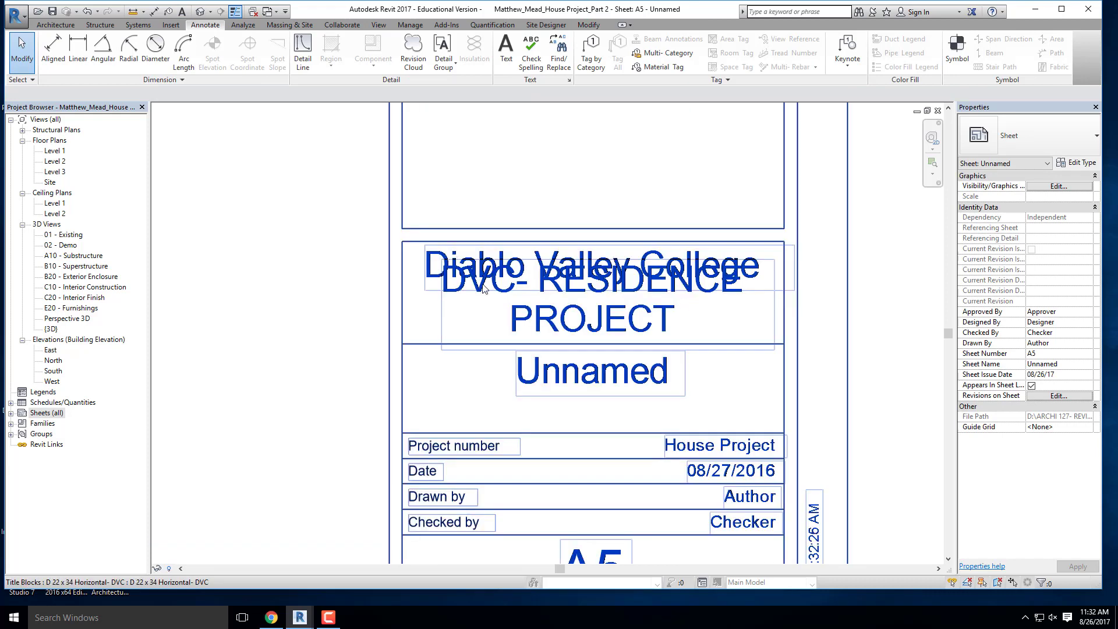
pyautogui.click(593, 332)
pyautogui.click(605, 331)
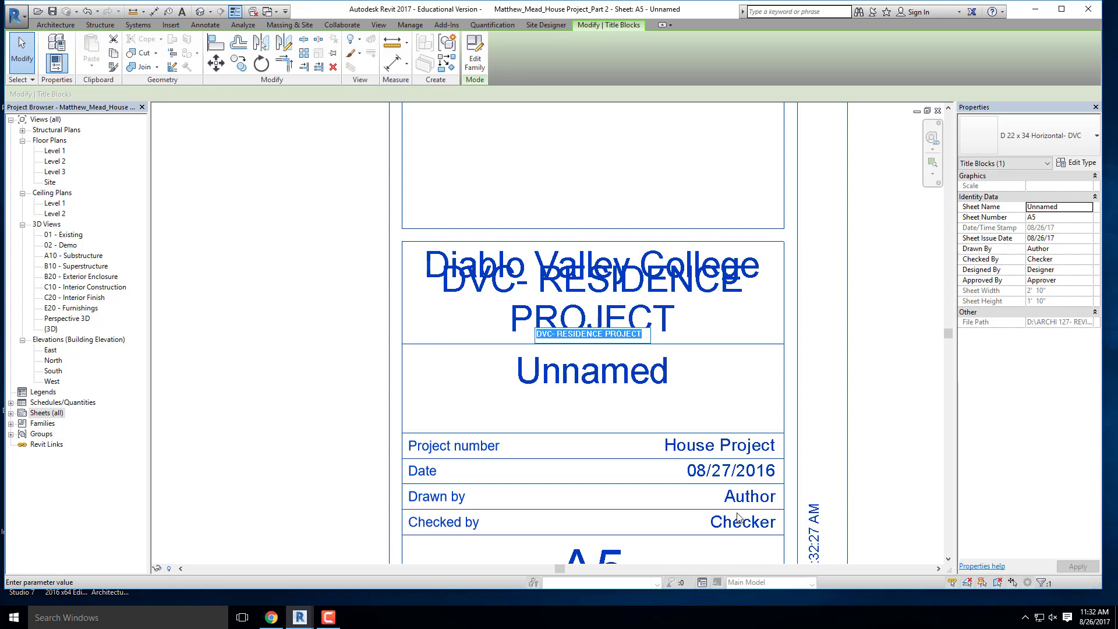
pyautogui.write('Residence')
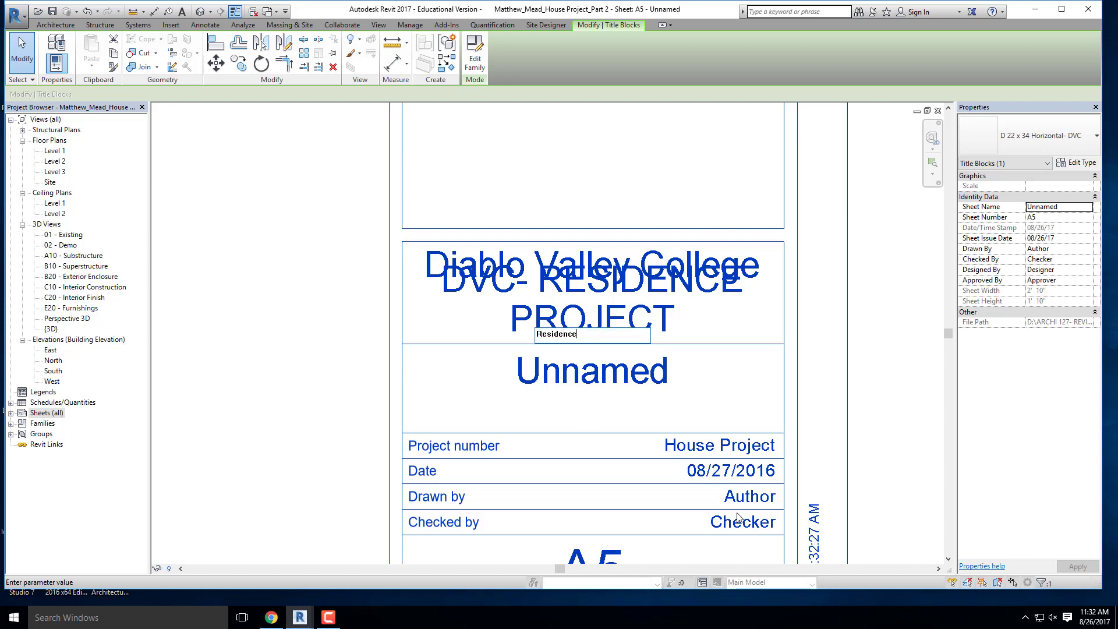
pyautogui.write(' Project')
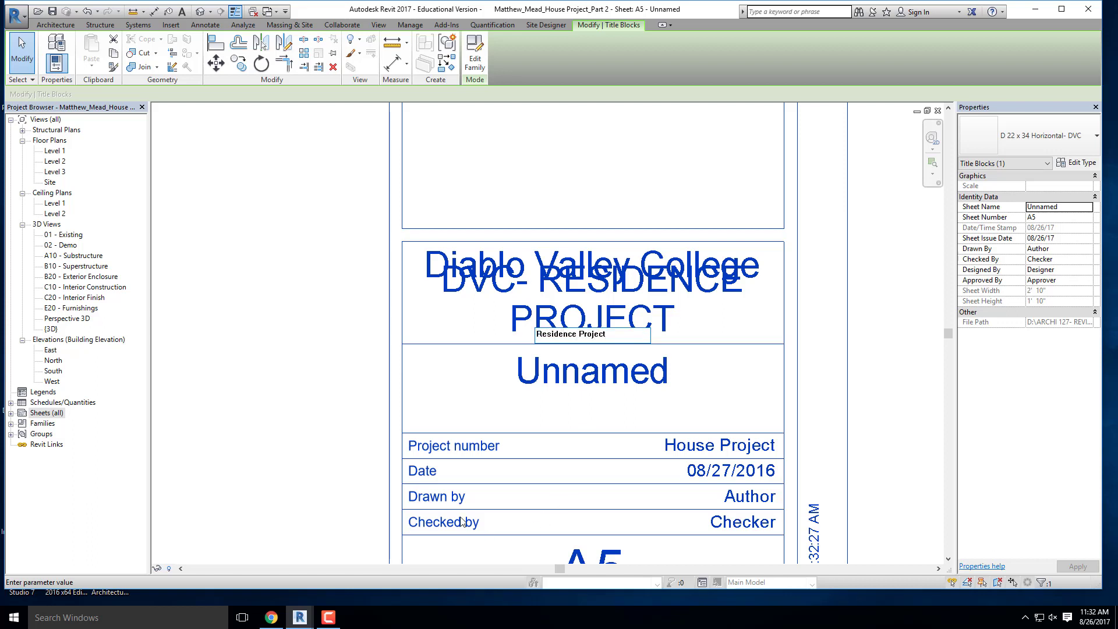
pyautogui.click(332, 404)
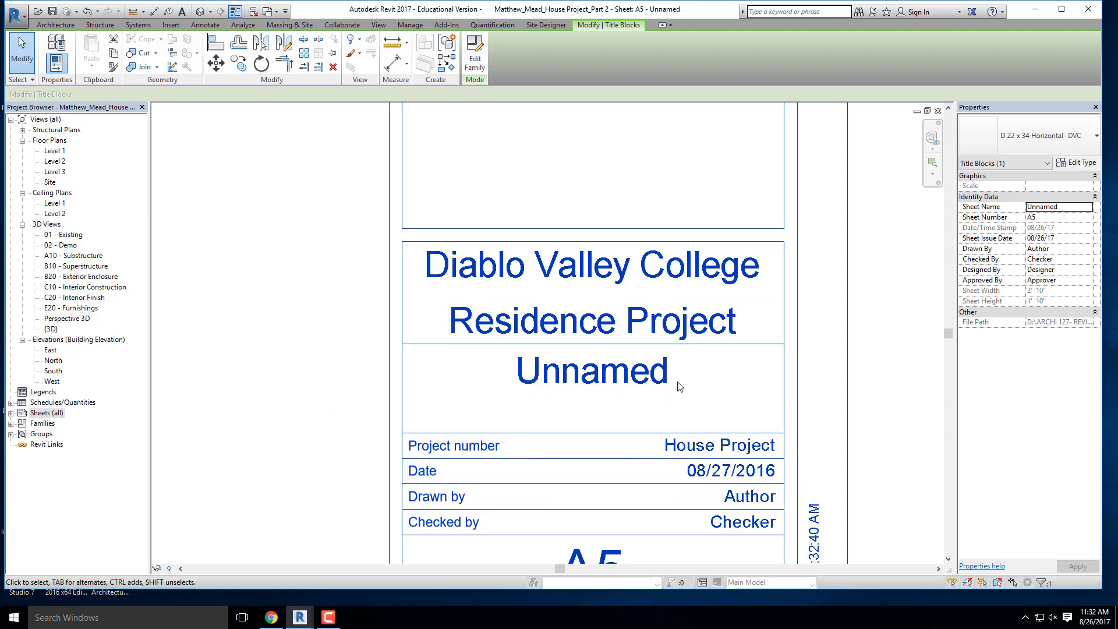
# - Name the sheet Floor Plans in the titleblock and expand the project's sheet list to check it
pyautogui.scroll(-2, 669, 373)
pyautogui.scroll(1, 655, 296)
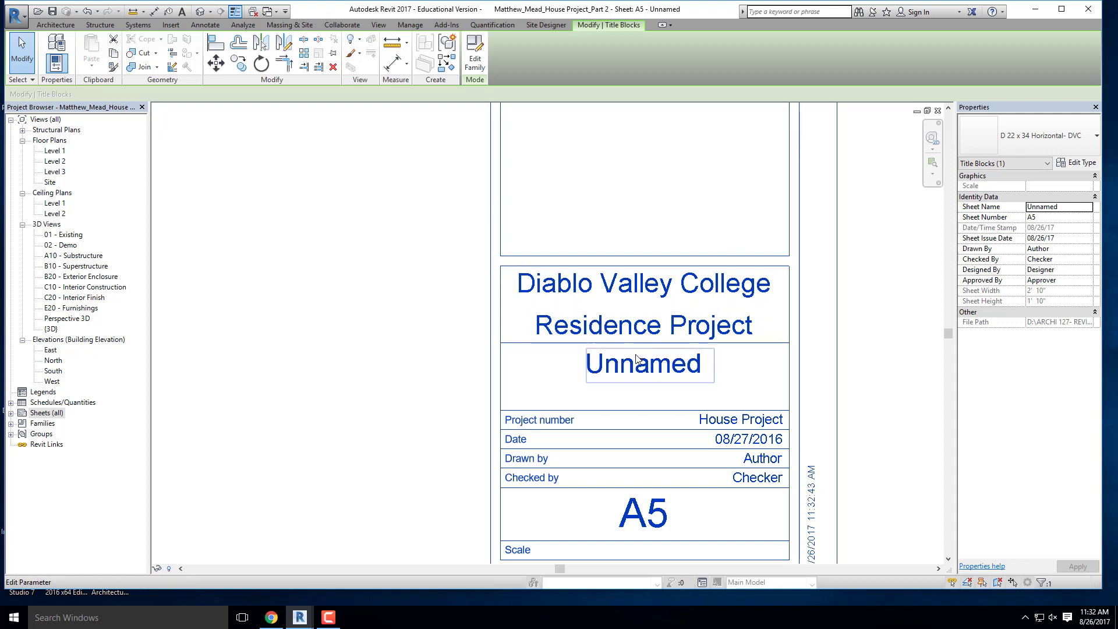
pyautogui.click(659, 373)
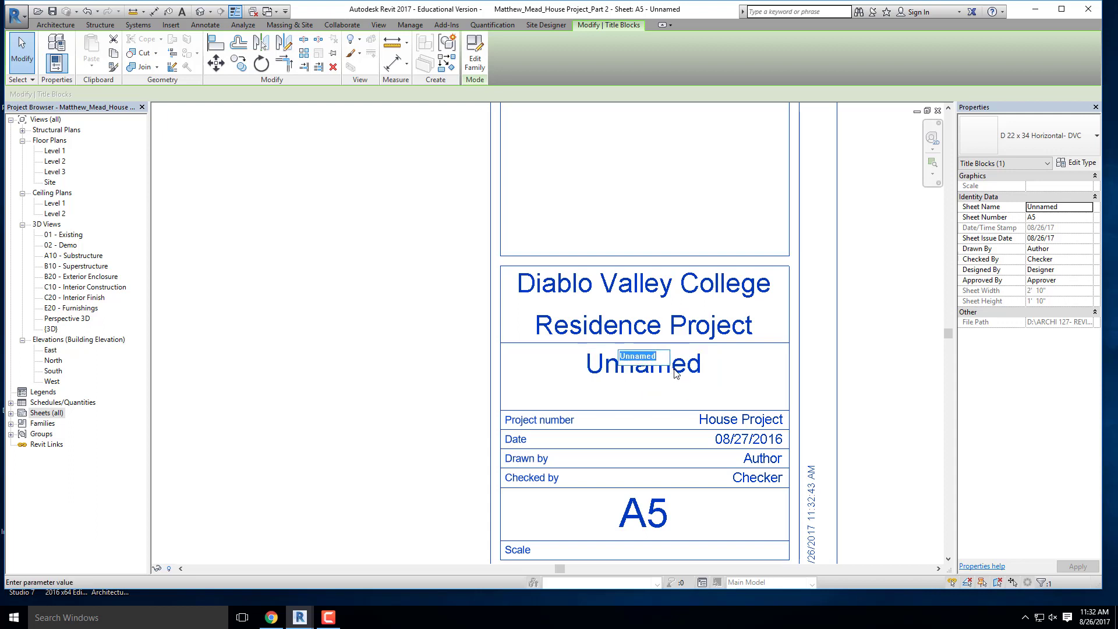
pyautogui.write('Floor Plans')
pyautogui.press('Return')
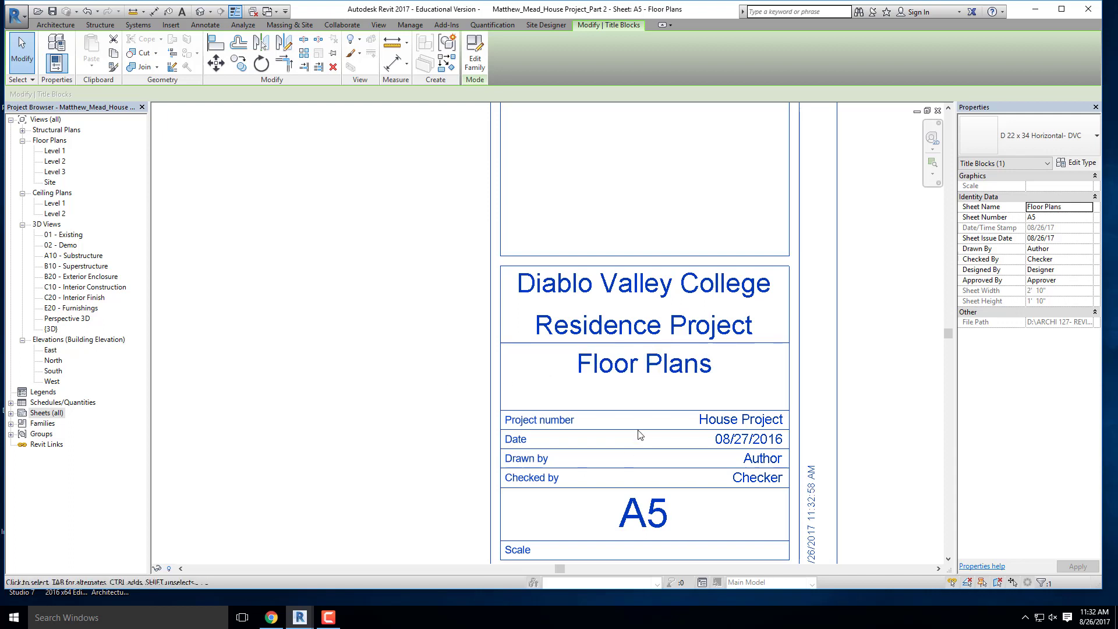
pyautogui.click(10, 414)
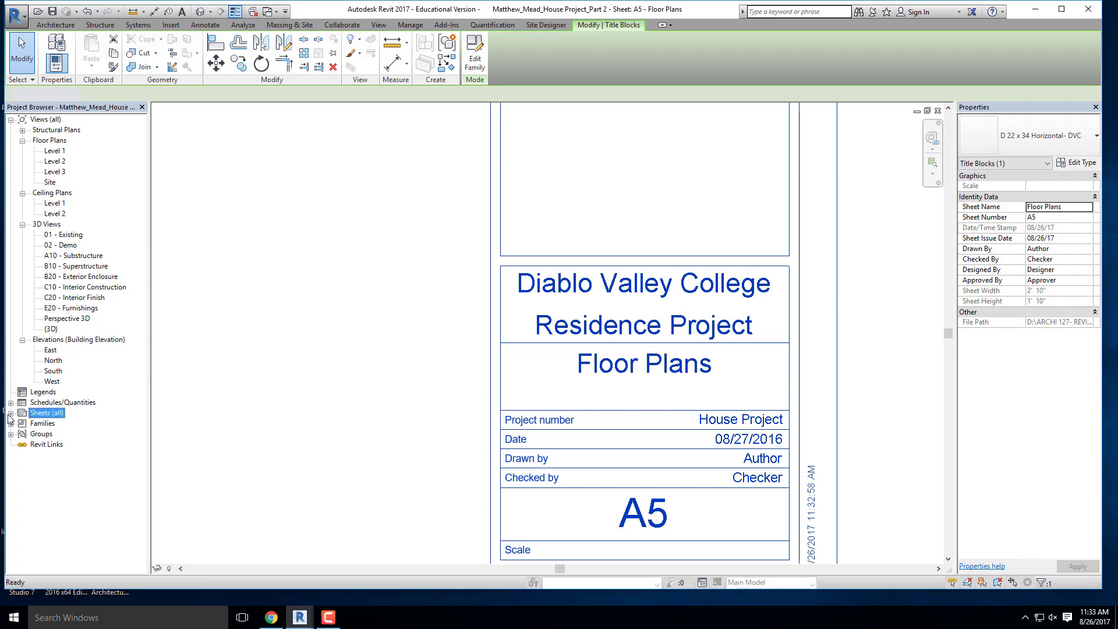
pyautogui.click(11, 413)
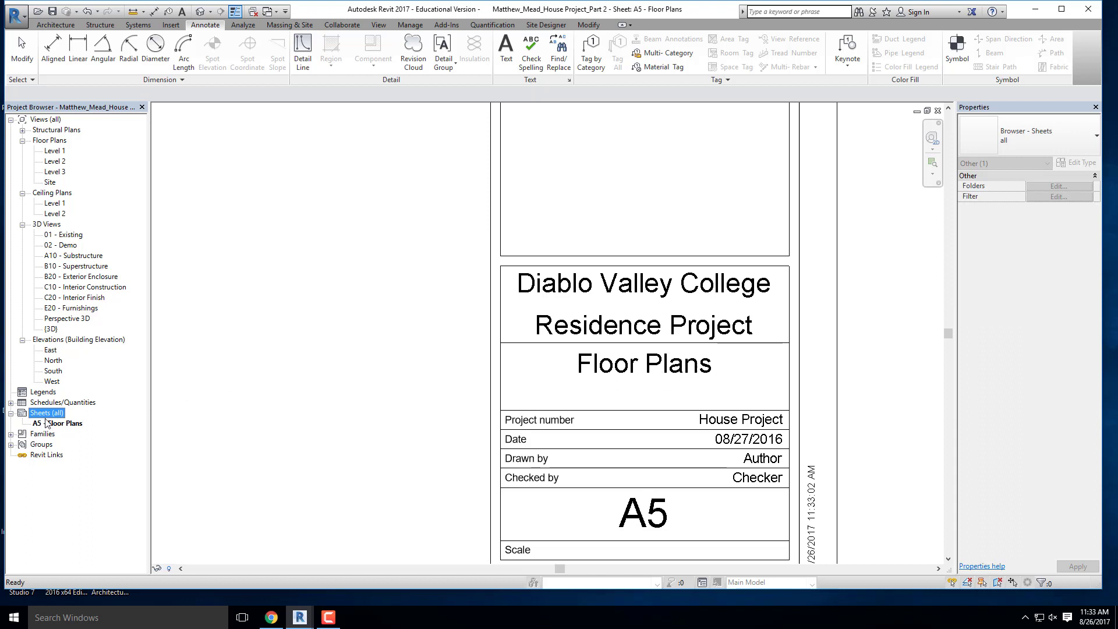
# - Set the sheet number in the titleblock to A3
pyautogui.click(662, 517)
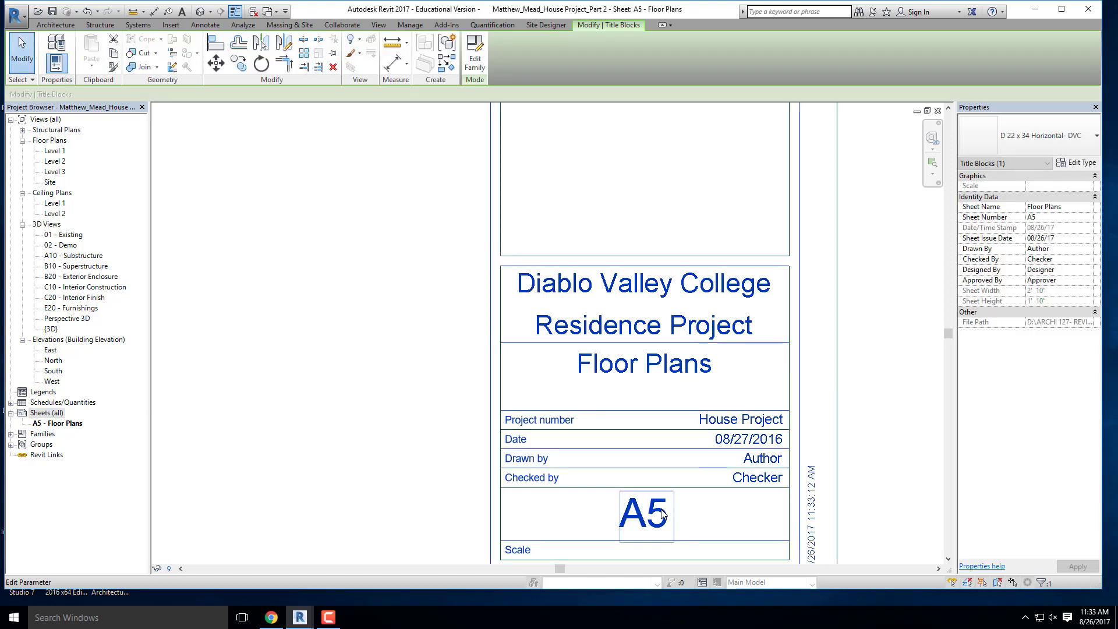
pyautogui.click(662, 518)
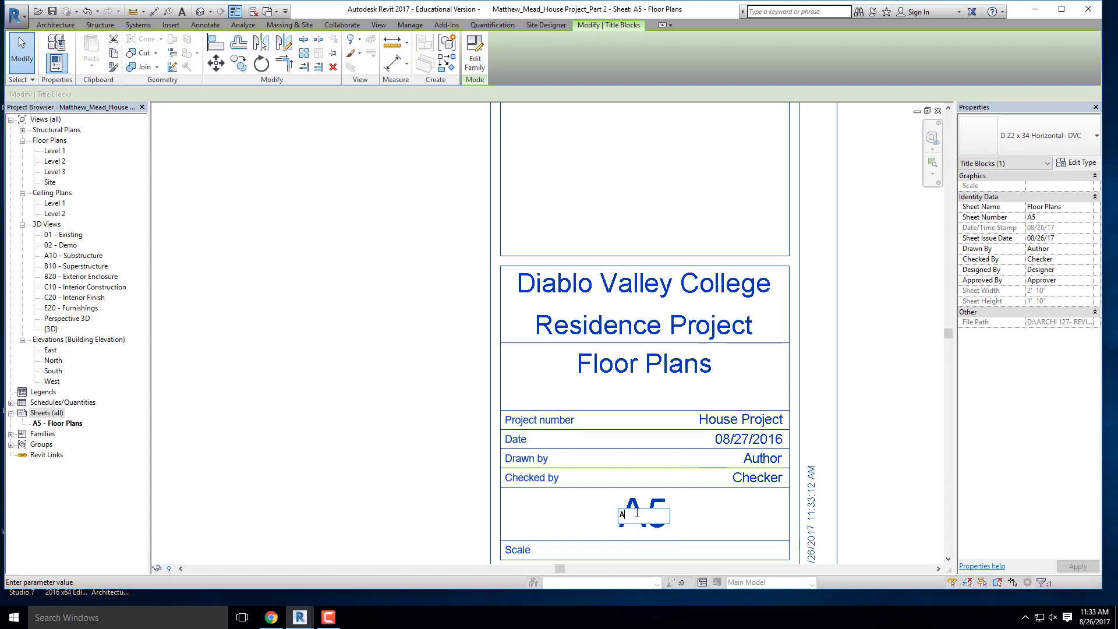
pyautogui.write('A3')
pyautogui.press('Return')
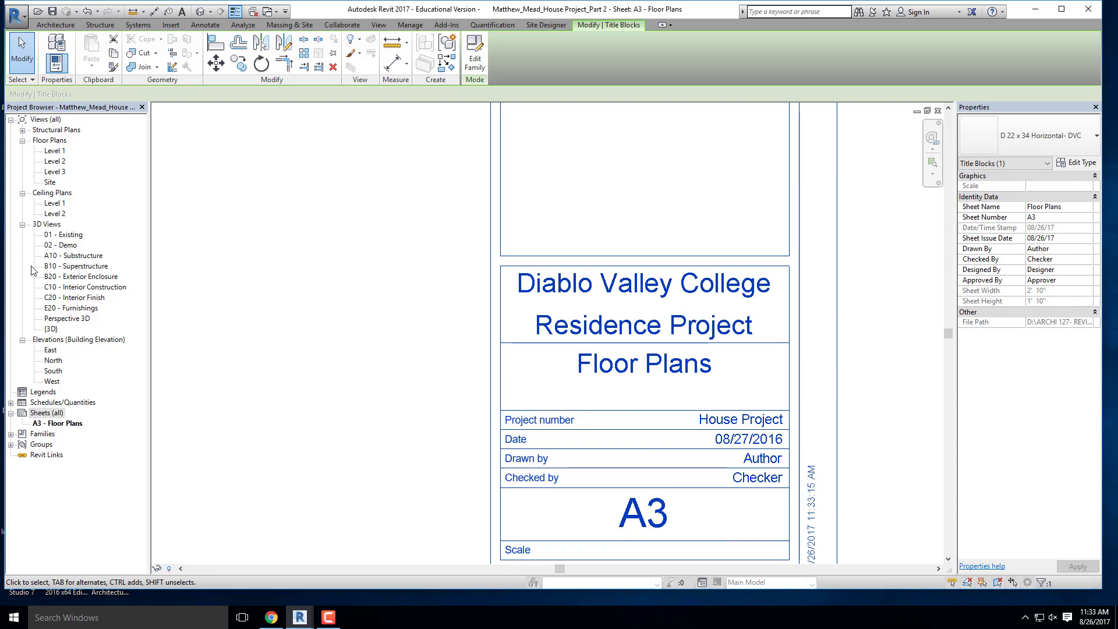
# - Check that the date, drawn-by and checked-by values in the titleblock can be edited on the sheet
pyautogui.scroll(3, 661, 382)
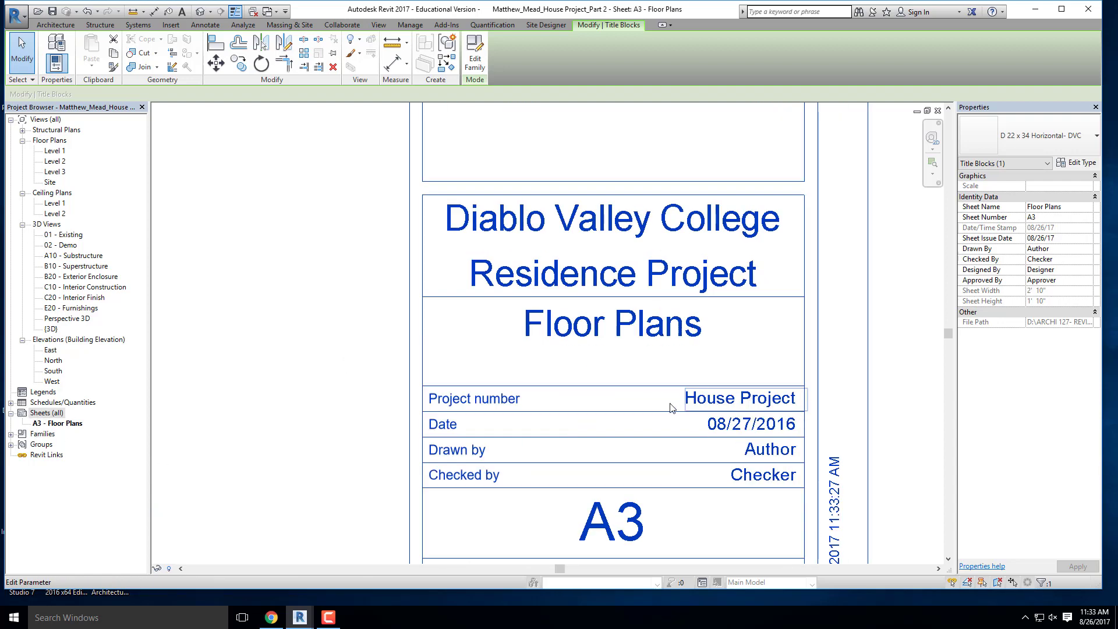
pyautogui.click(738, 404)
pyautogui.click(752, 426)
pyautogui.click(752, 427)
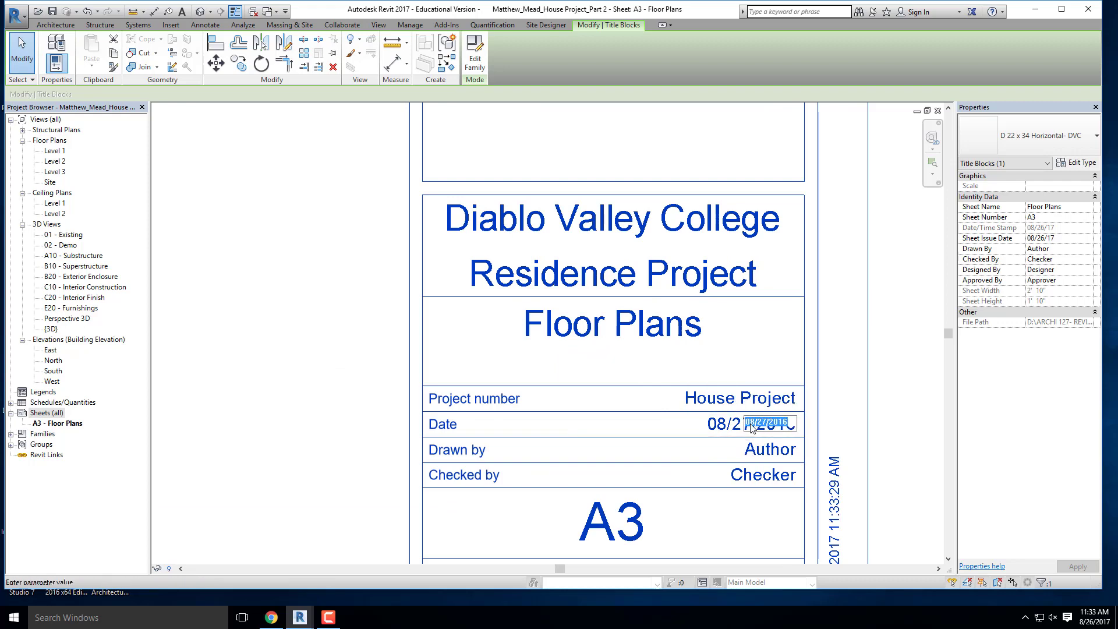
pyautogui.click(766, 450)
pyautogui.click(767, 449)
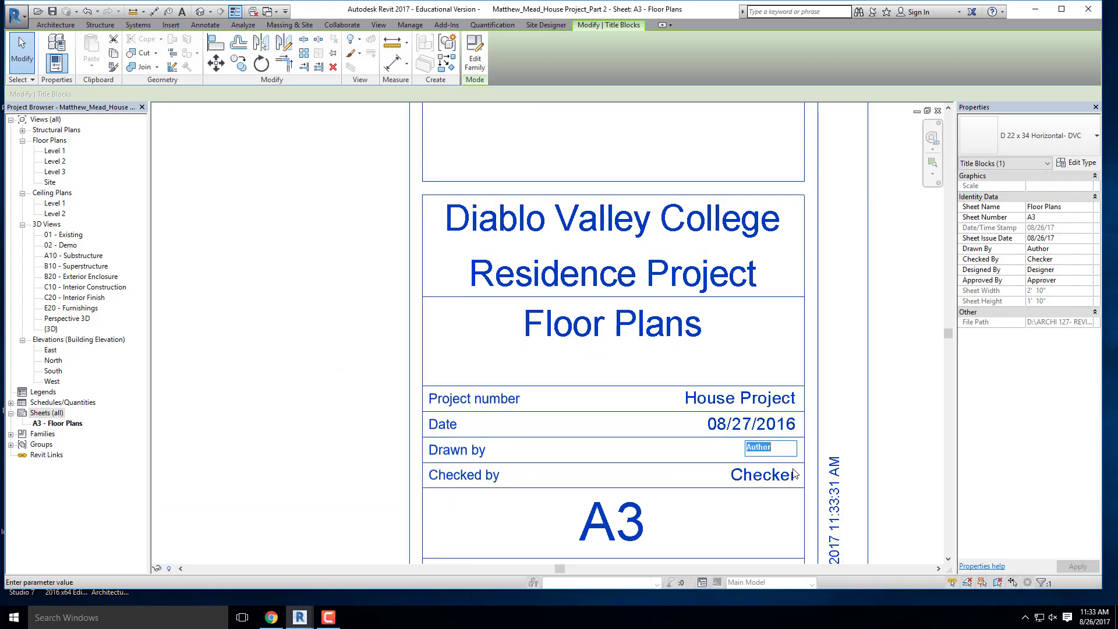
pyautogui.click(778, 475)
pyautogui.scroll(-4, 558, 243)
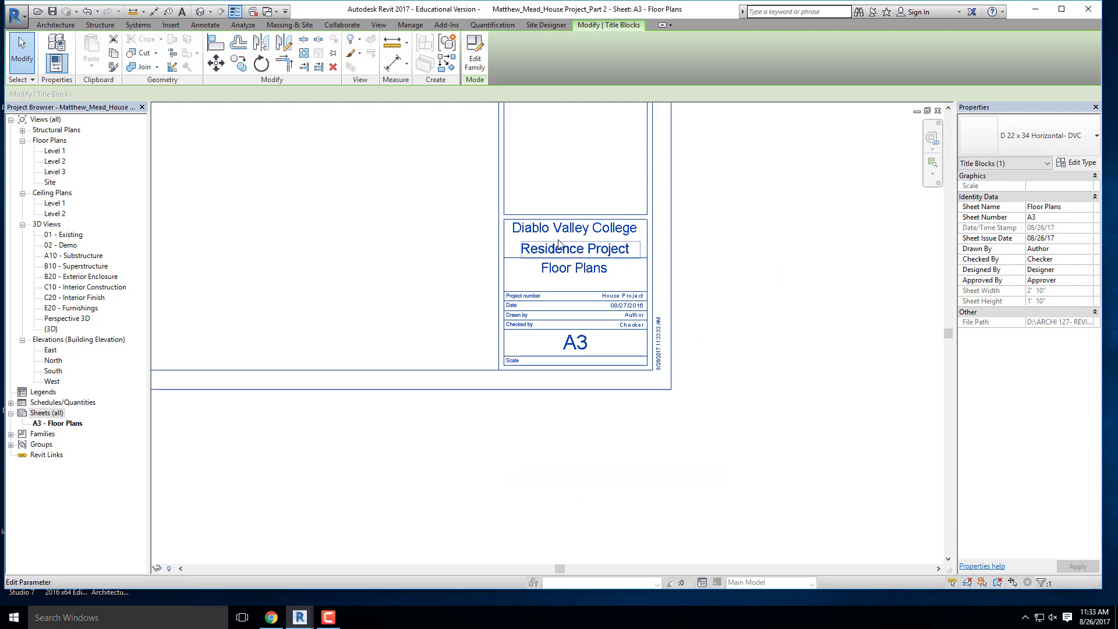
pyautogui.click(767, 432)
pyautogui.scroll(-2, 771, 431)
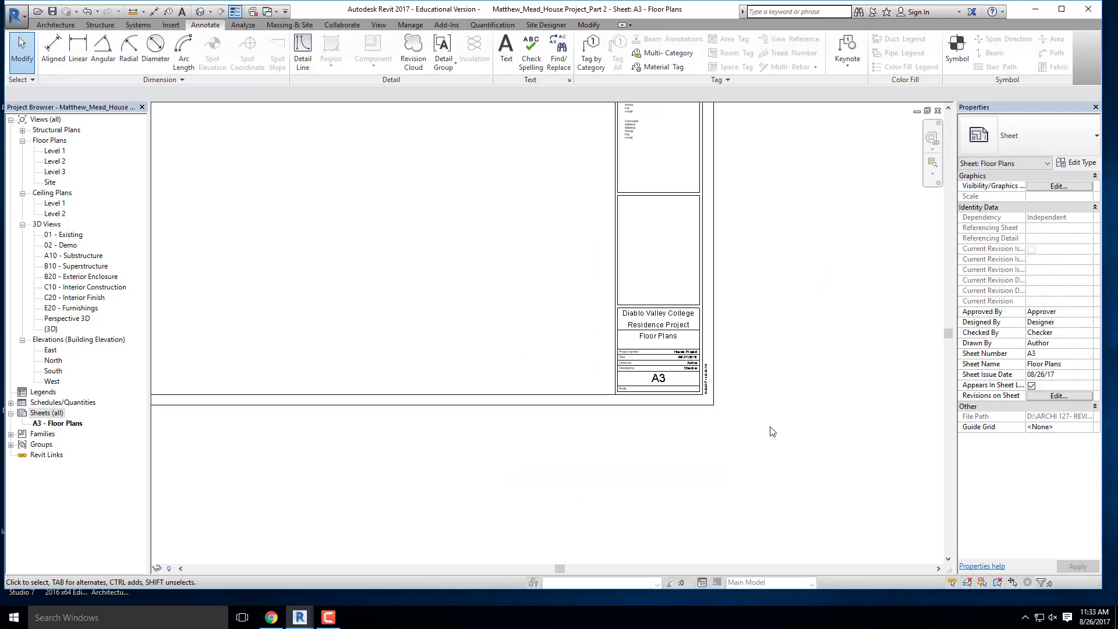
# - Open the sheet's D 22 x 34 Horizontal- DVC titleblock family for editing
pyautogui.scroll(2, 664, 309)
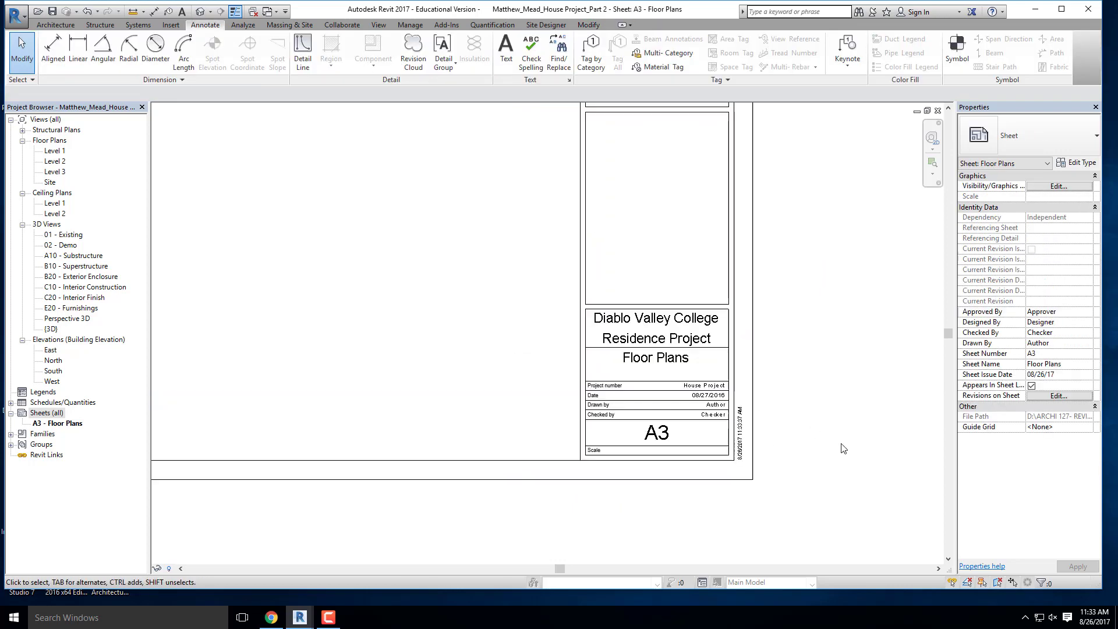
pyautogui.click(601, 316)
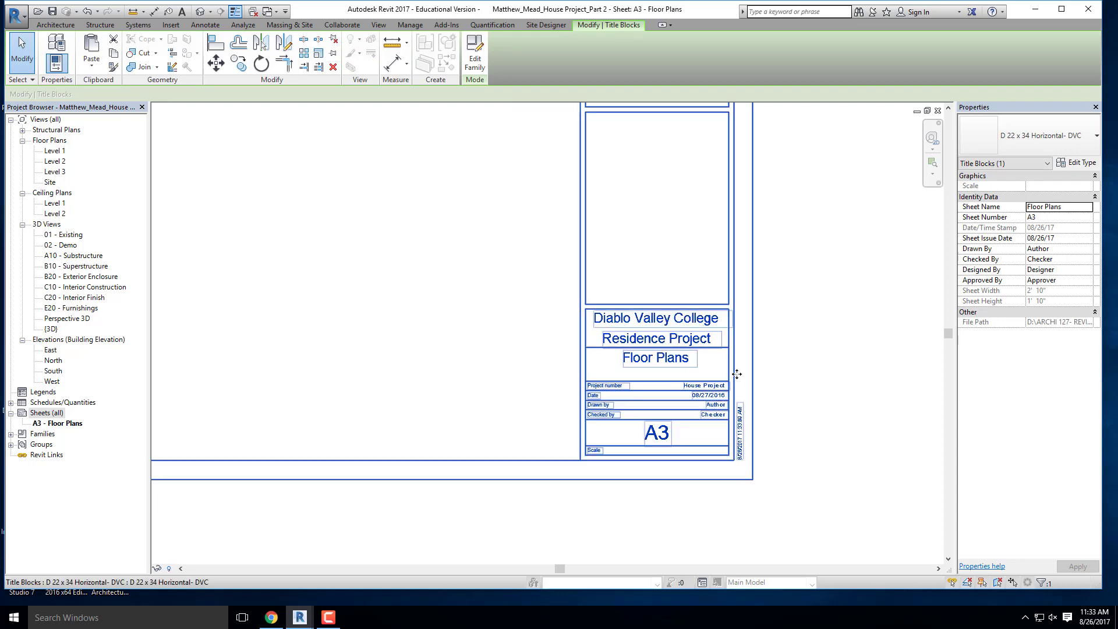
pyautogui.scroll(-4, 804, 322)
pyautogui.click(761, 466)
pyautogui.doubleClick(697, 379)
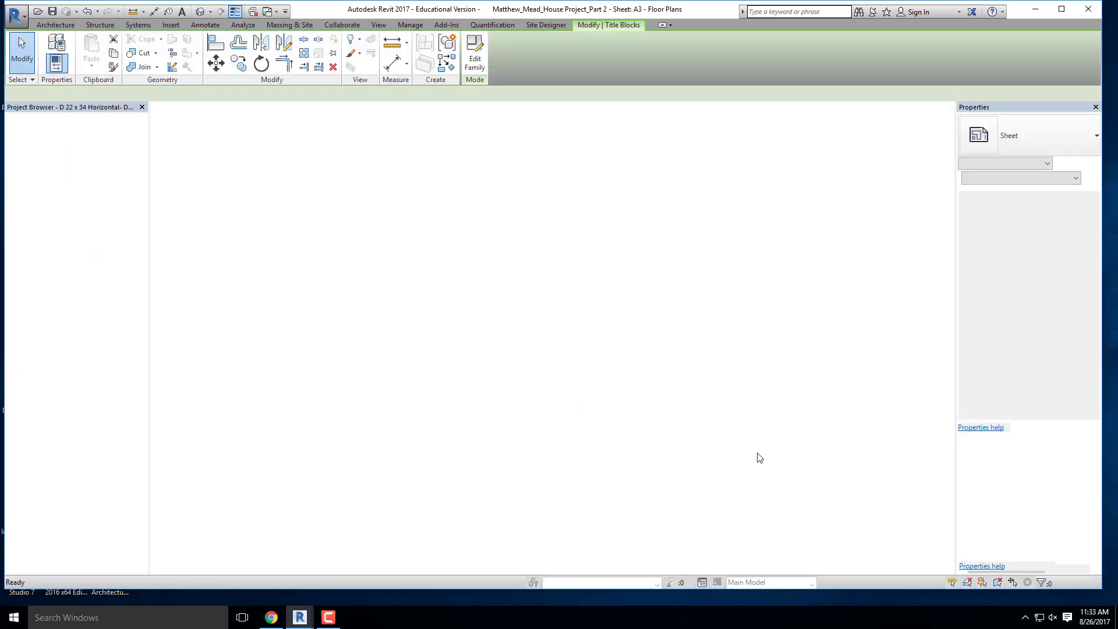
pyautogui.scroll(2, 660, 426)
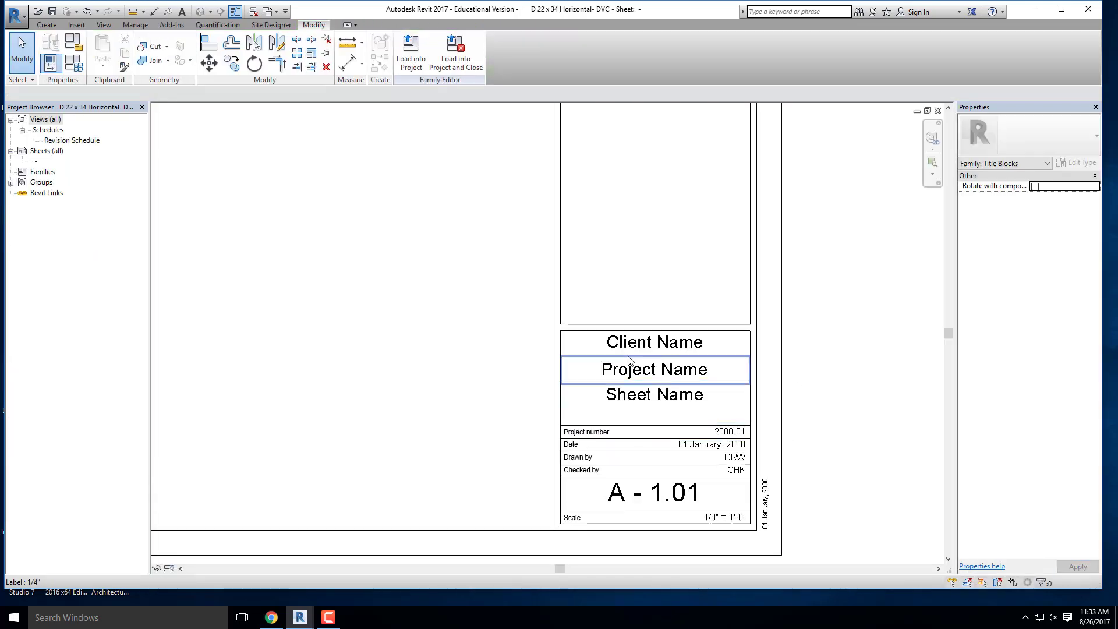
# - Delete the client name, project name, sheet name and sheet number labels from the titleblock family
pyautogui.click(640, 349)
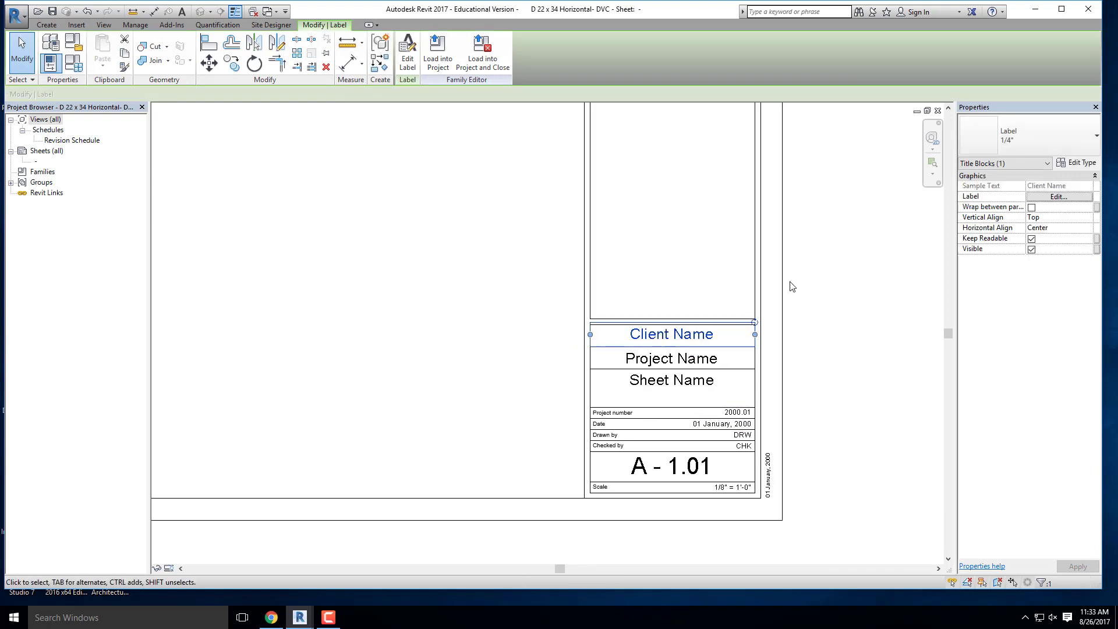
pyautogui.scroll(-3, 791, 287)
pyautogui.click(747, 327)
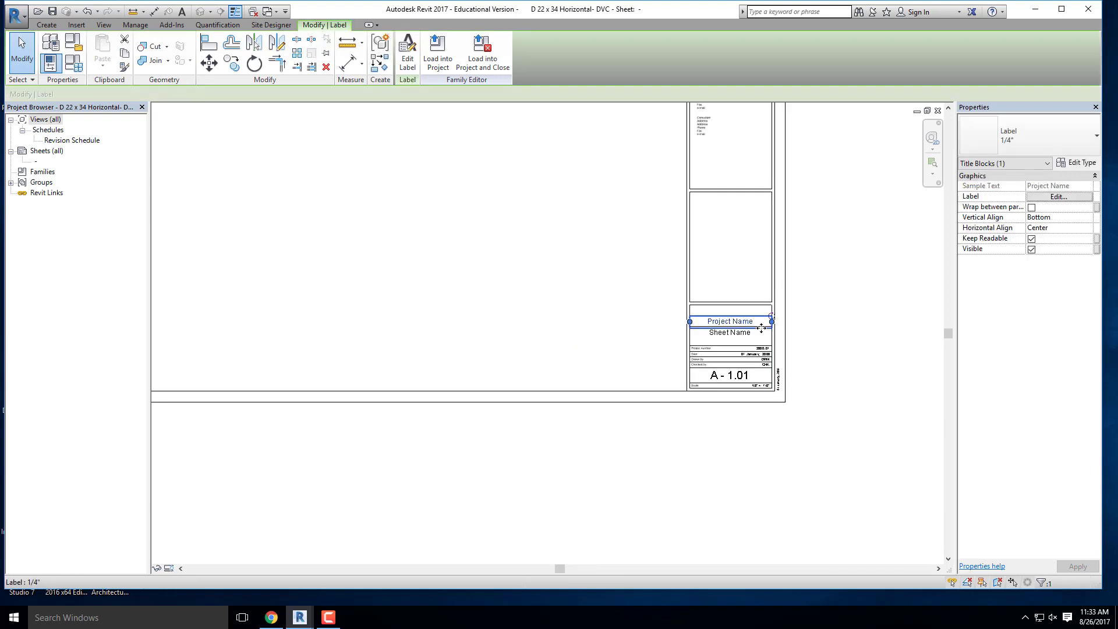
pyautogui.scroll(2, 761, 327)
pyautogui.press('Delete')
pyautogui.click(742, 343)
pyautogui.press('Delete')
pyautogui.click(735, 426)
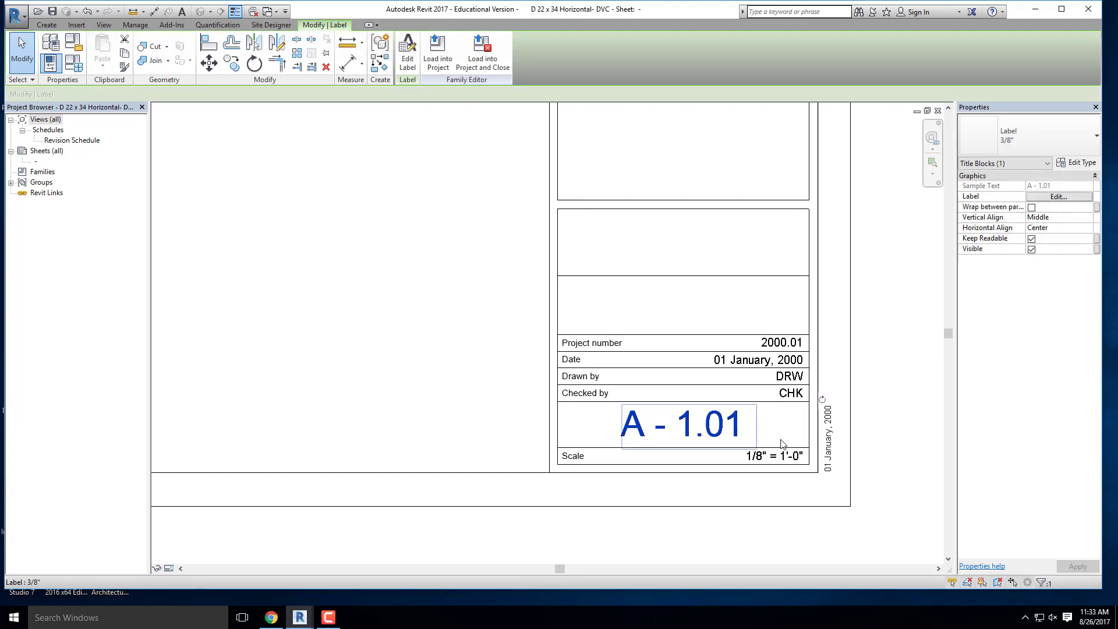
pyautogui.press('Delete')
# - Delete the Autodesk logo area, the consultant notes and the surrounding box lines from the titleblock family
pyautogui.scroll(-5, 803, 394)
pyautogui.scroll(5, 799, 279)
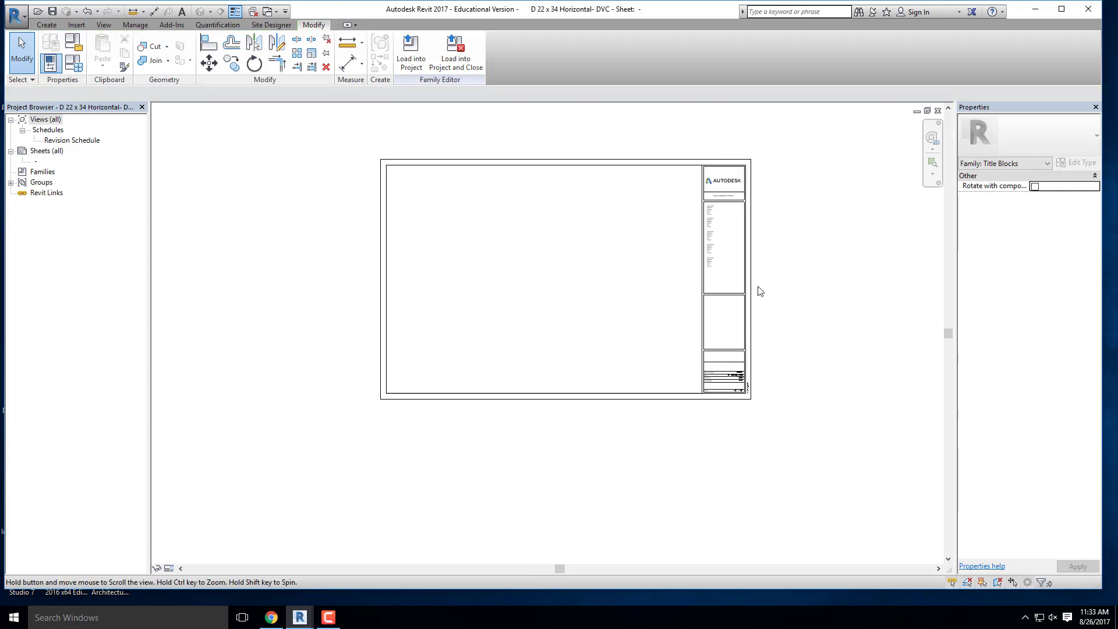
pyautogui.moveTo(693, 304); pyautogui.dragTo(569, 175)
pyautogui.press('Delete')
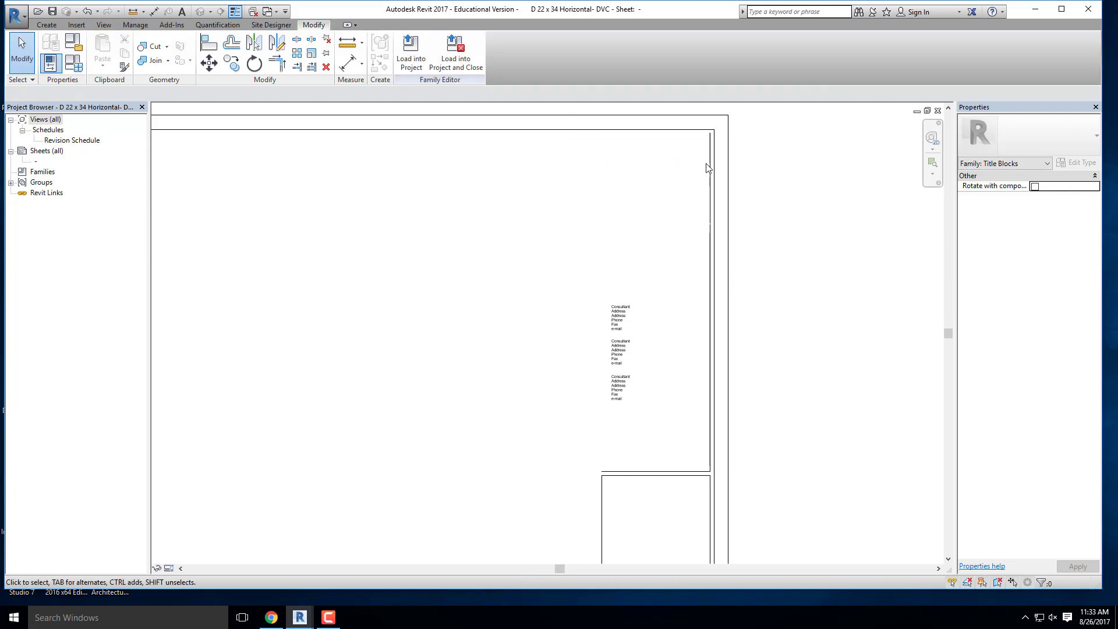
pyautogui.scroll(-3, 639, 167)
pyautogui.scroll(1, 651, 381)
pyautogui.moveTo(652, 382); pyautogui.dragTo(559, 166)
pyautogui.press('Delete')
# - Delete the leftover box lines above the project information block, along with that block's top edge
pyautogui.click(709, 289)
pyautogui.press('Delete')
pyautogui.click(711, 334)
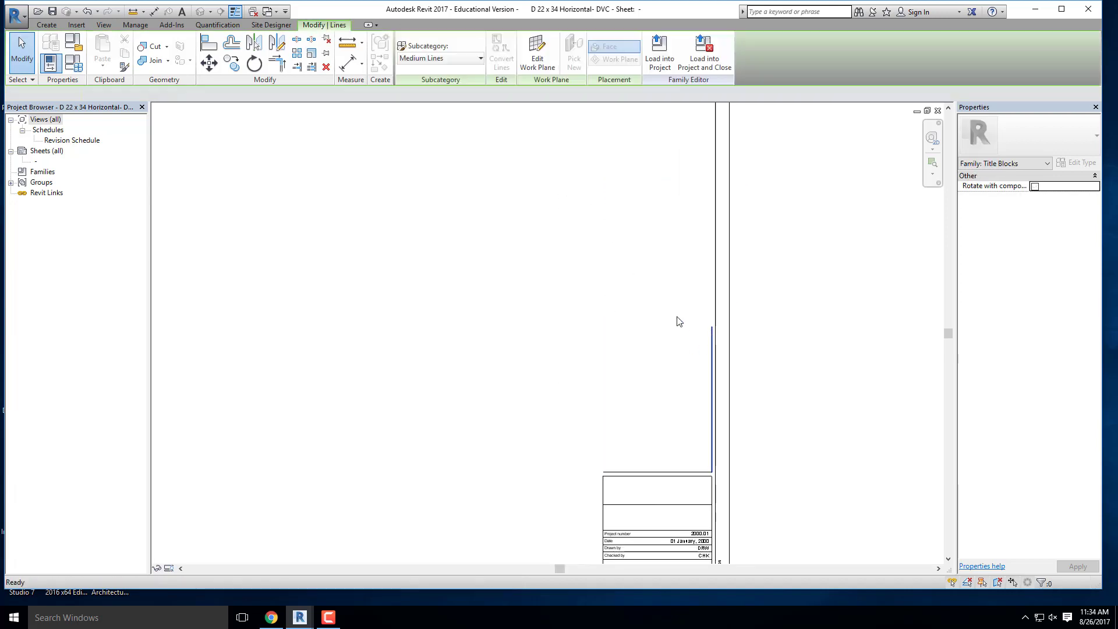
pyautogui.press('Delete')
pyautogui.scroll(2, 676, 392)
pyautogui.click(675, 435)
pyautogui.press('Delete')
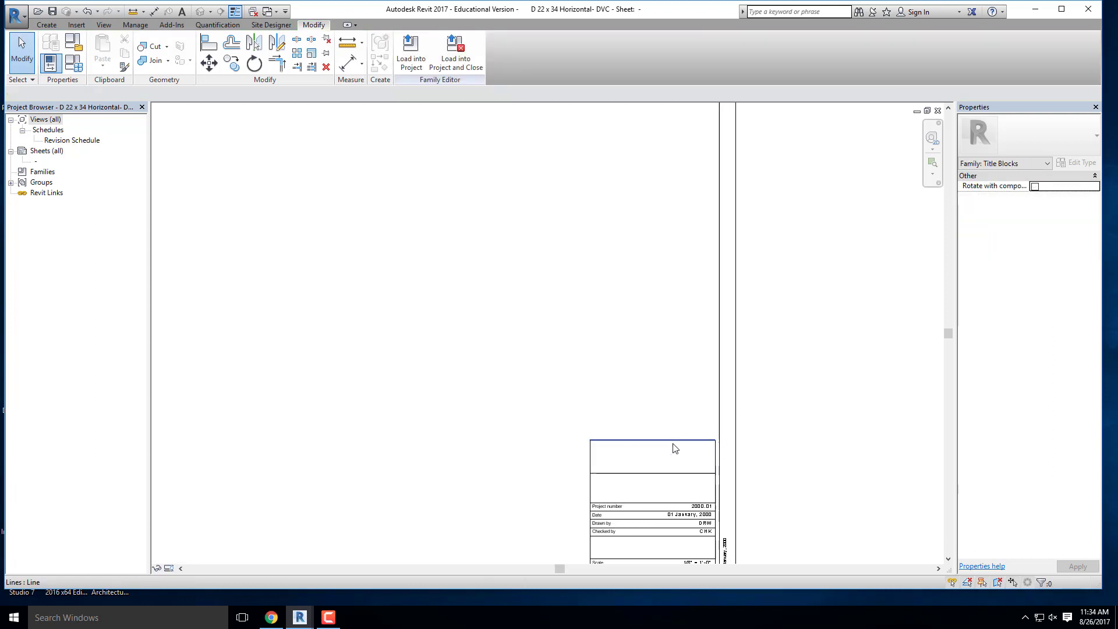
pyautogui.moveTo(674, 450); pyautogui.dragTo(576, 324, button='middle')
pyautogui.scroll(2, 607, 413)
pyautogui.scroll(2, 608, 413)
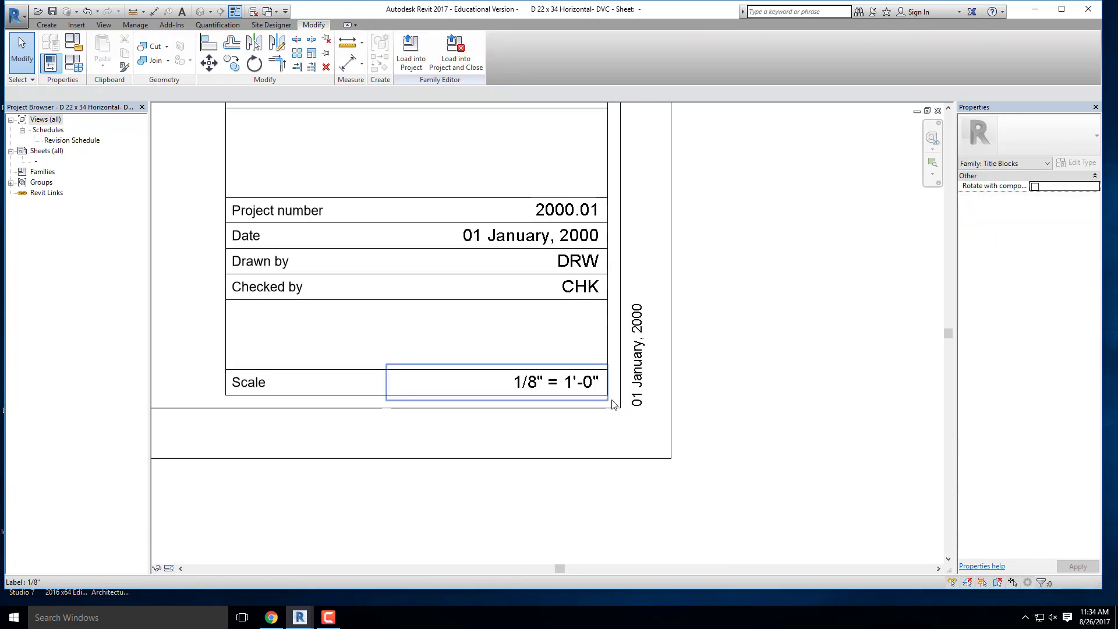
# - Delete the drawing scale value label, the Scale text and the row's horizontal lines from the titleblock family
pyautogui.click(581, 387)
pyautogui.scroll(-1, 722, 433)
pyautogui.scroll(-1, 722, 433)
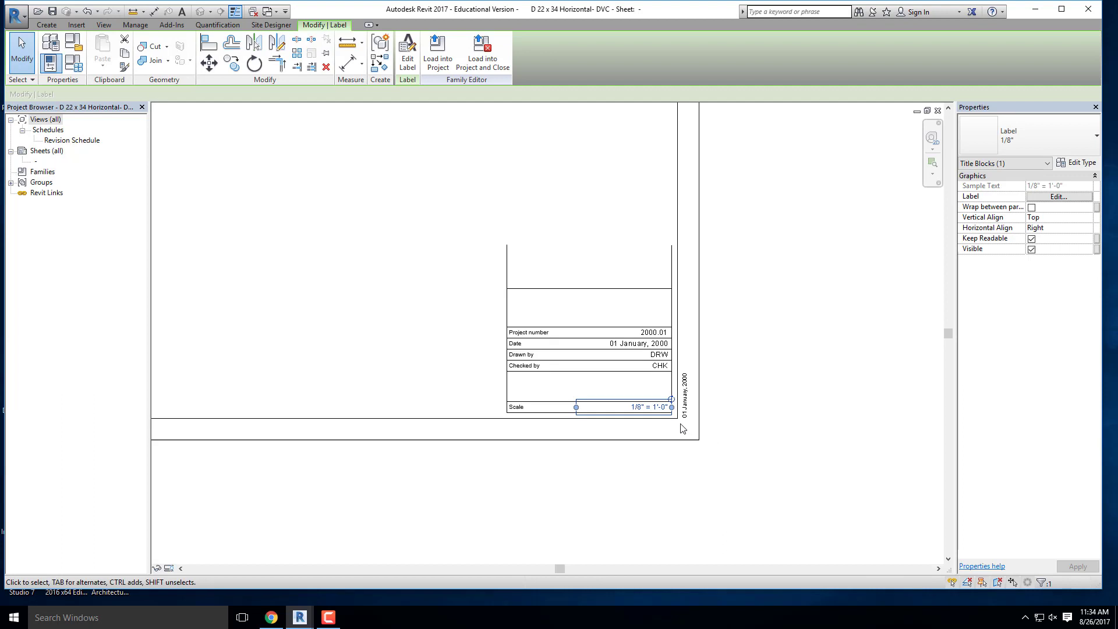
pyautogui.press('Delete')
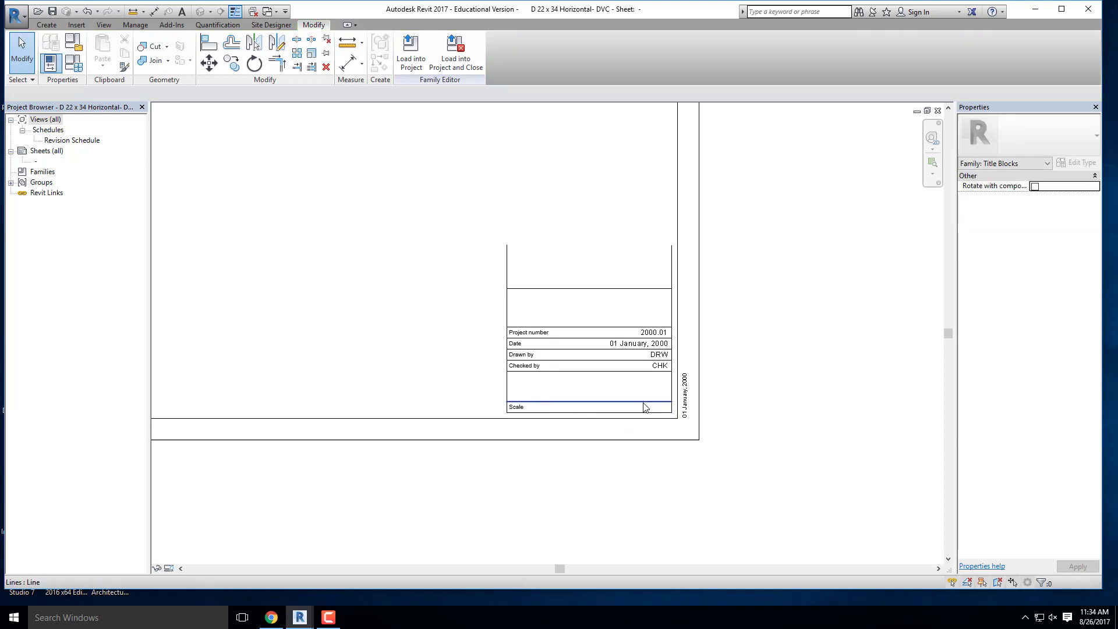
pyautogui.click(654, 413)
pyautogui.press('Delete')
pyautogui.click(517, 407)
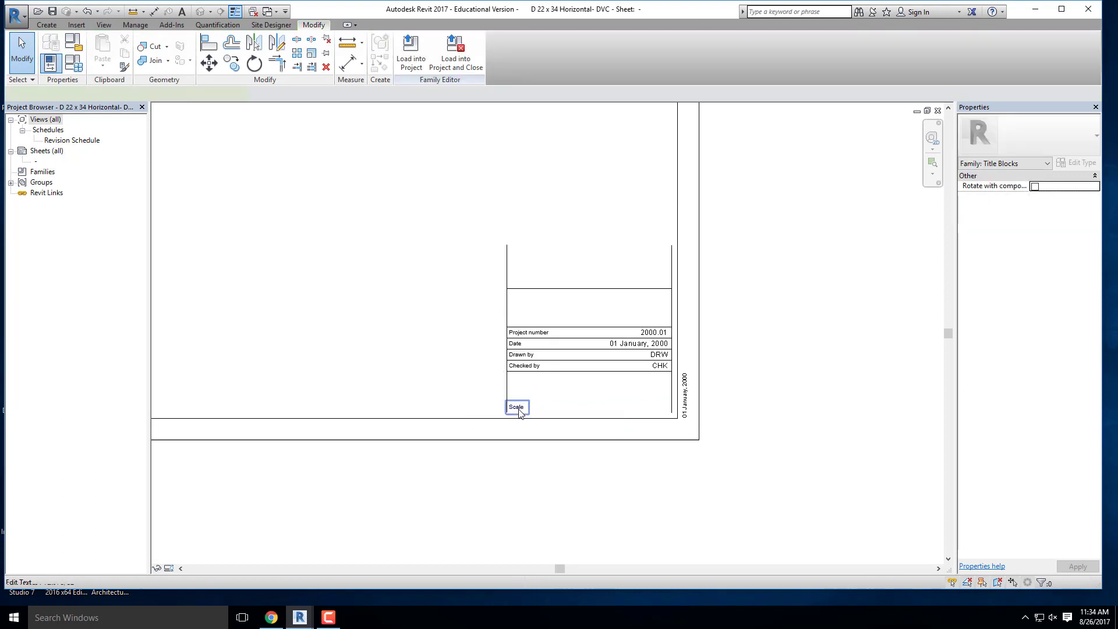
pyautogui.press('Delete')
# - Delete the remaining project information rows with their side lines, and the rotated date label in the sheet margin
pyautogui.click(506, 391)
pyautogui.press('Delete')
pyautogui.moveTo(658, 411); pyautogui.dragTo(469, 267)
pyautogui.press('Delete')
pyautogui.click(671, 349)
pyautogui.press('Delete')
pyautogui.scroll(-2, 717, 402)
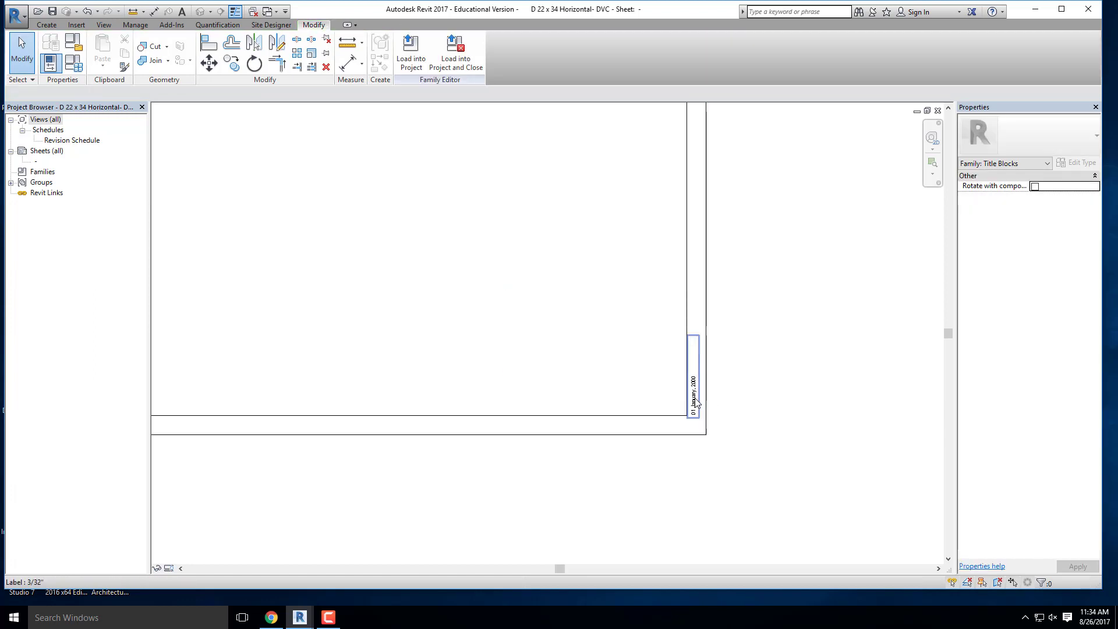
pyautogui.click(704, 396)
pyautogui.press('Delete')
# - Measure the width of the sheet along its outer top edge
pyautogui.scroll(-3, 742, 425)
pyautogui.scroll(3, 556, 319)
pyautogui.moveTo(664, 383); pyautogui.dragTo(443, 379, button='middle')
pyautogui.moveTo(427, 329); pyautogui.dragTo(515, 327, button='middle')
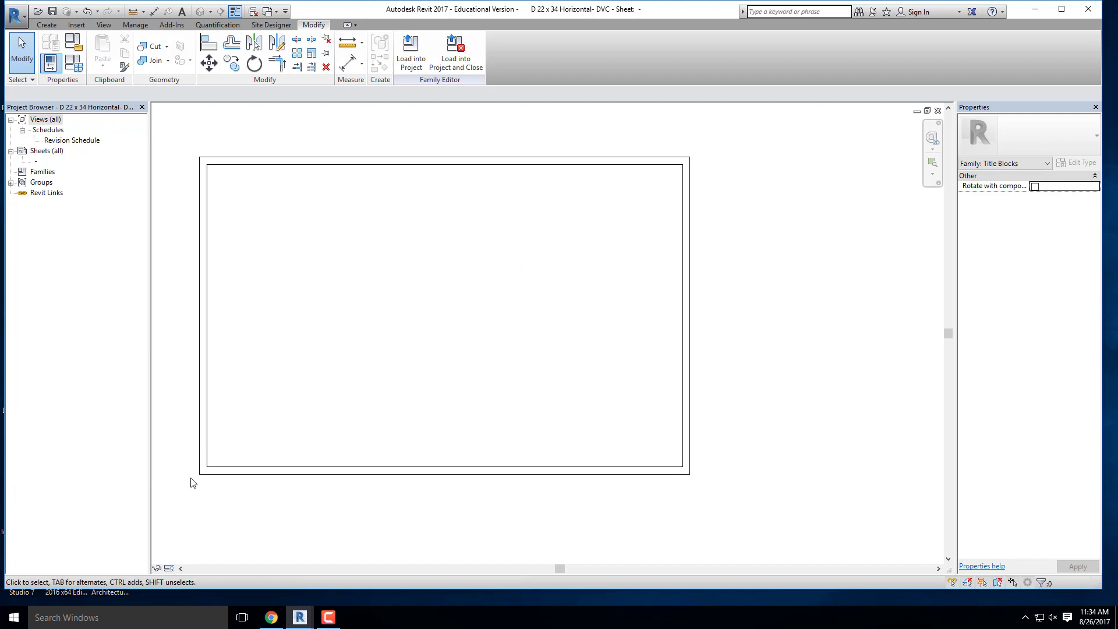
pyautogui.click(347, 43)
pyautogui.click(200, 157)
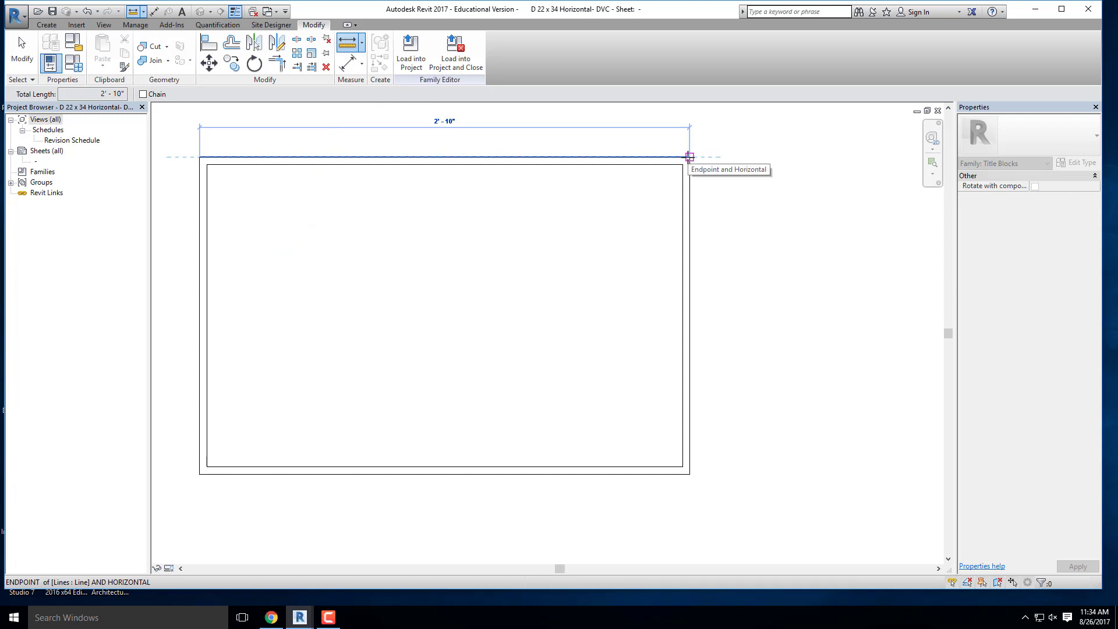
pyautogui.press('Escape')
pyautogui.press('Escape')
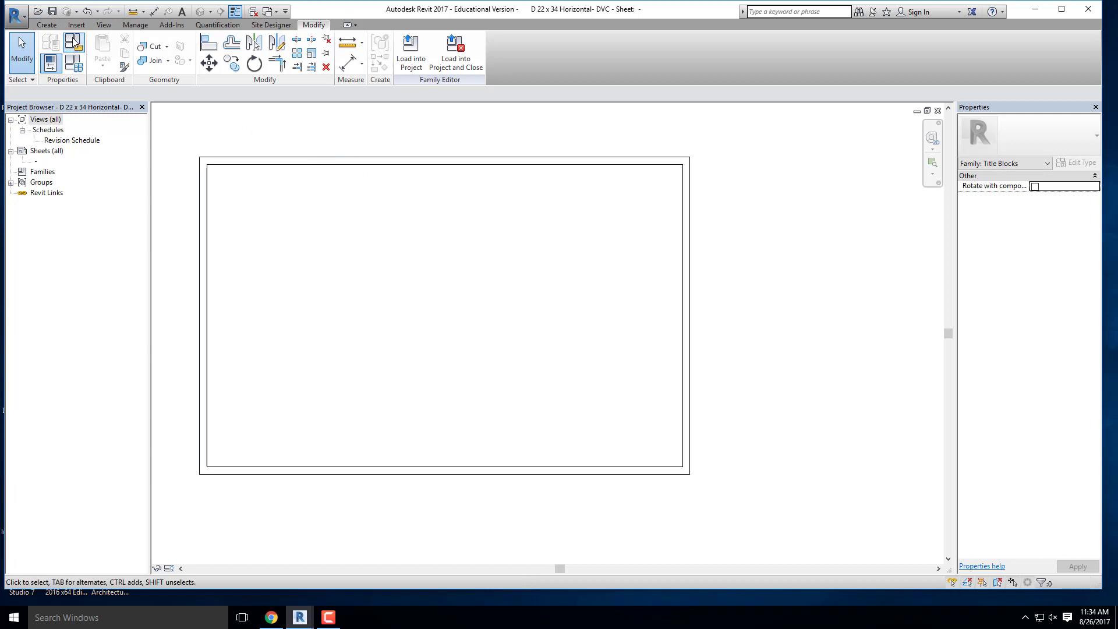
# - Start the Line tool and set the line subcategory to Thin Lines
pyautogui.click(46, 27)
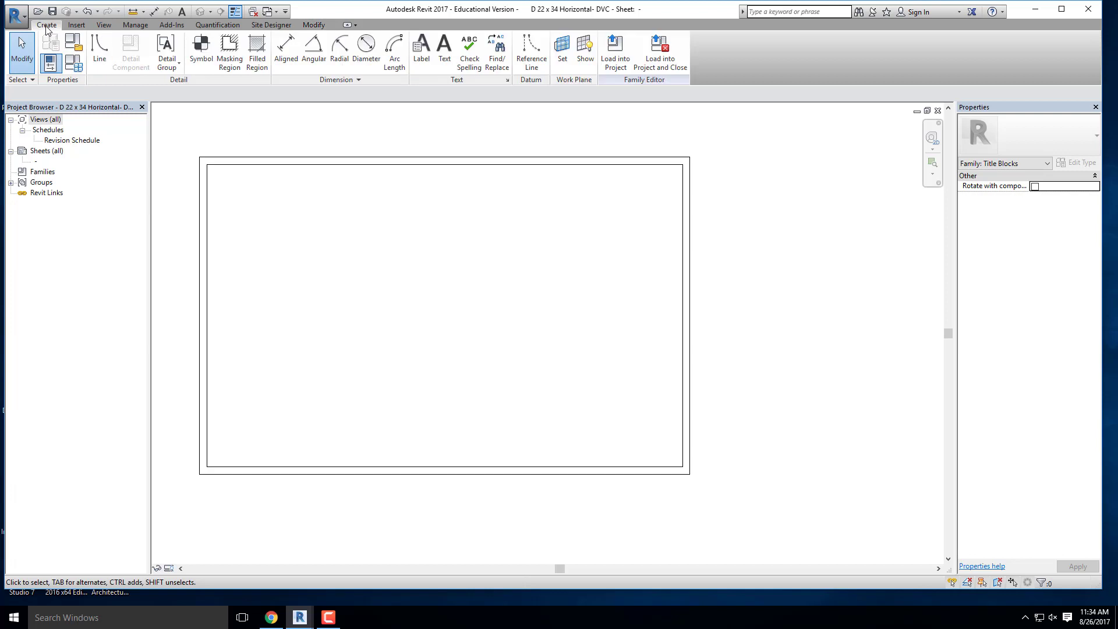
pyautogui.click(99, 50)
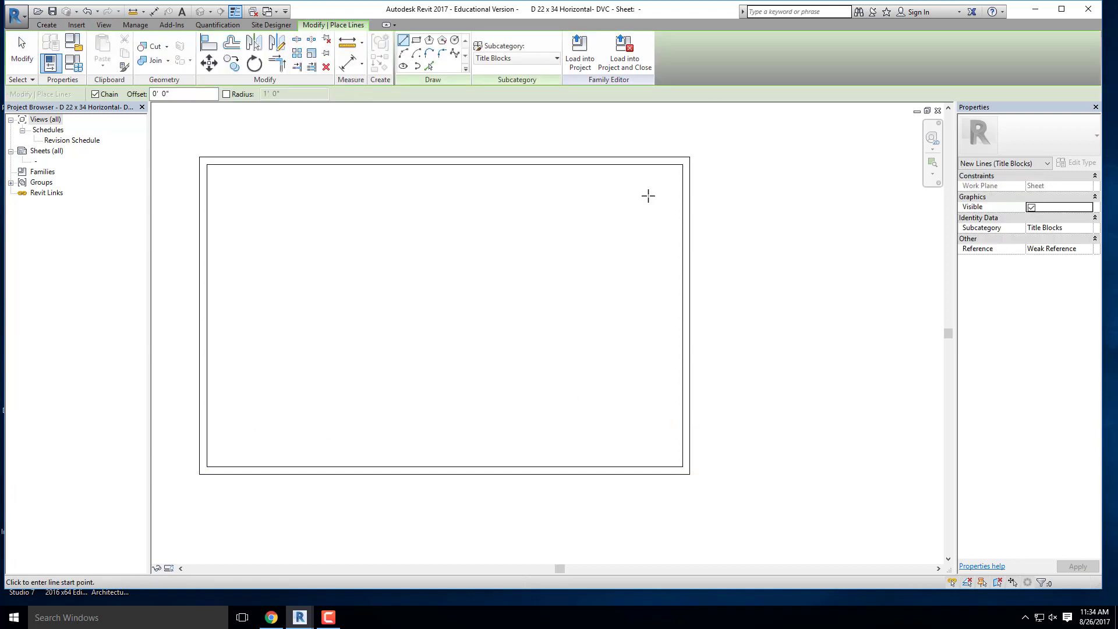
pyautogui.moveTo(607, 254); pyautogui.dragTo(553, 246, button='middle')
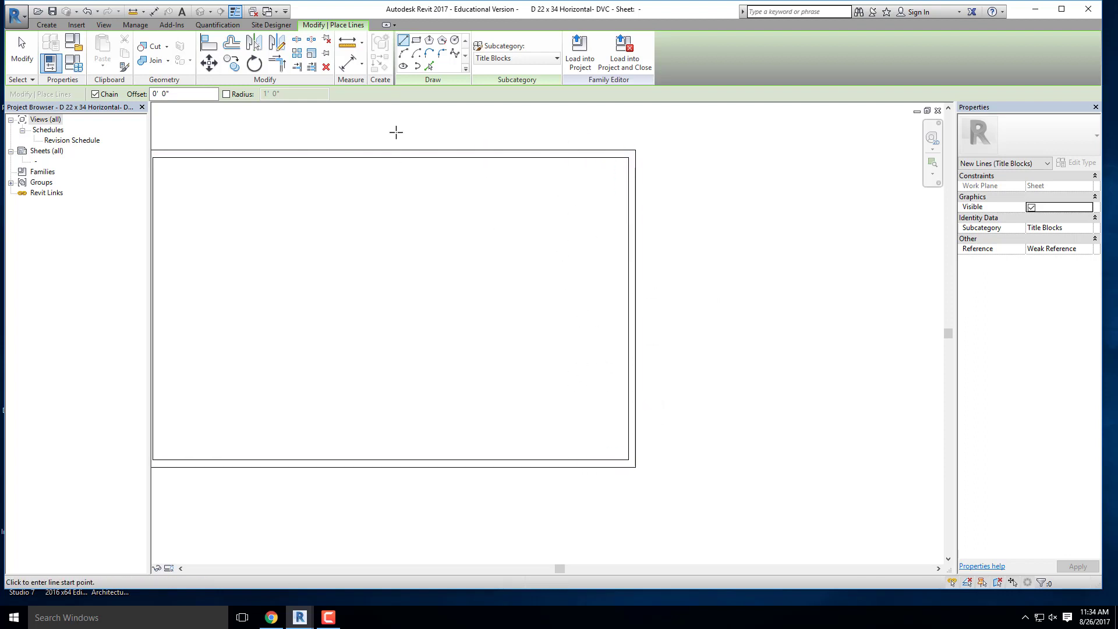
pyautogui.scroll(-2, 396, 132)
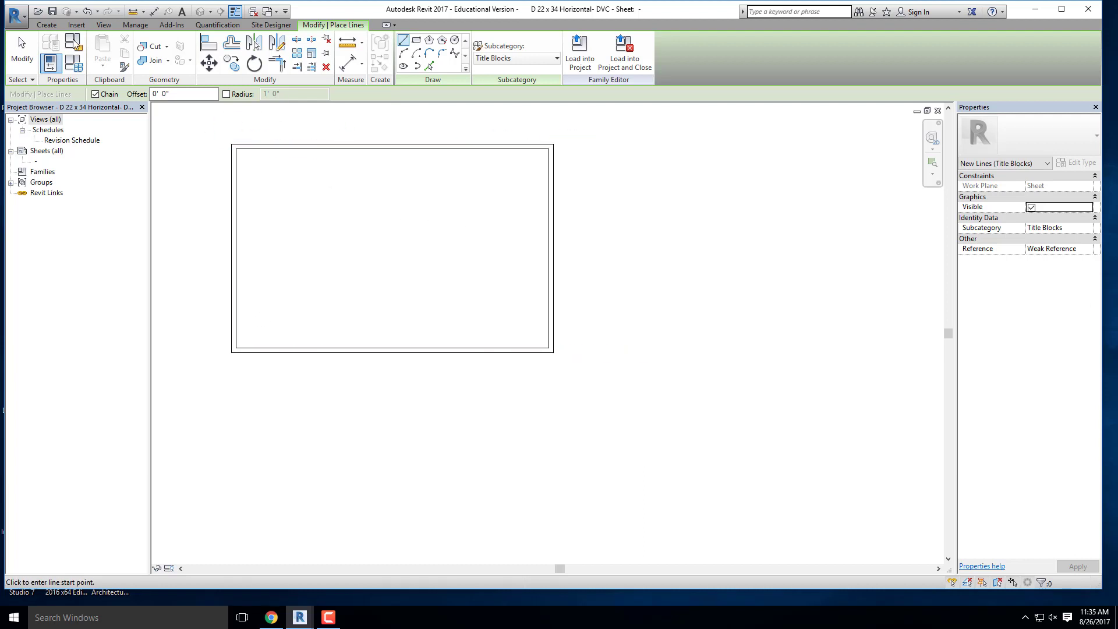
pyautogui.click(509, 60)
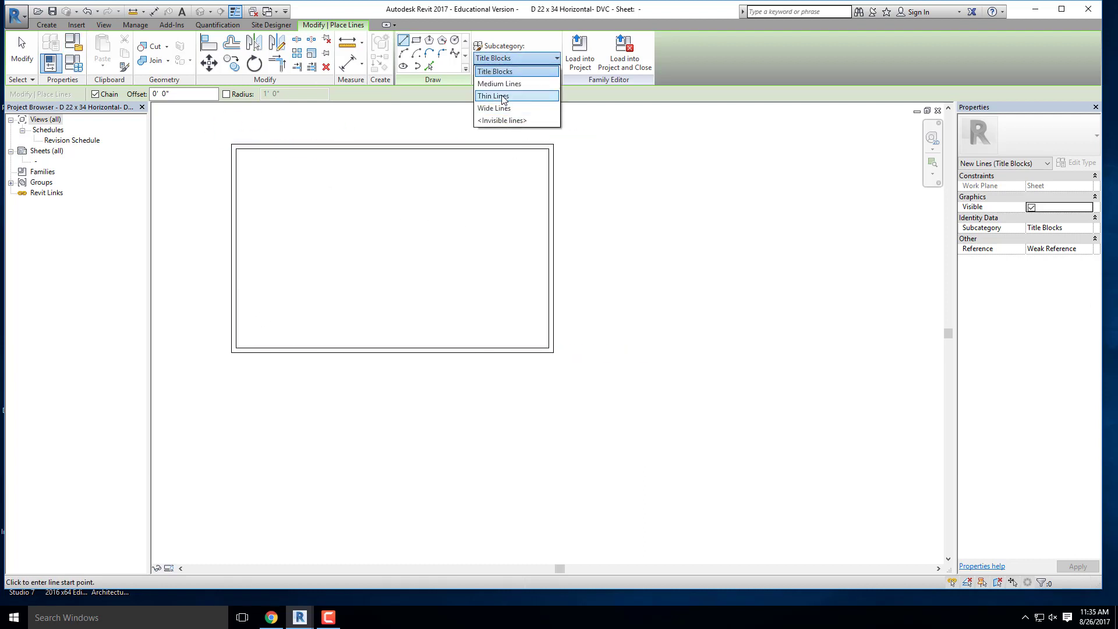
pyautogui.click(503, 98)
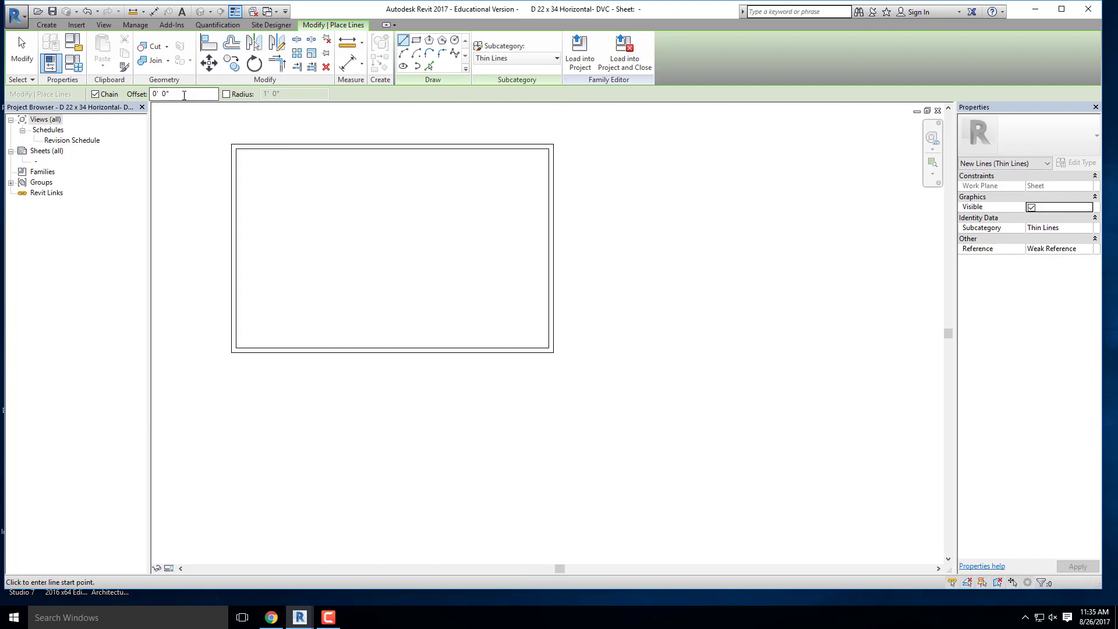
# - Create a vertical thin line offset 4" inward from the right inner border using Pick Lines
pyautogui.moveTo(188, 95); pyautogui.dragTo(125, 94)
pyautogui.click(429, 66)
pyautogui.moveTo(153, 95); pyautogui.dragTo(119, 95)
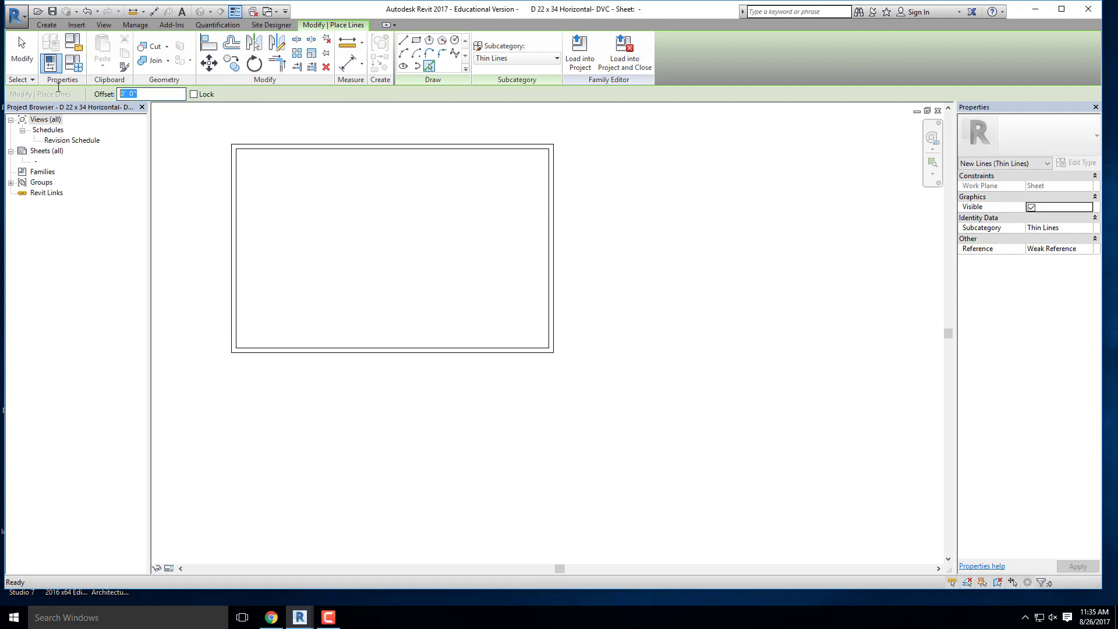
pyautogui.write('2')
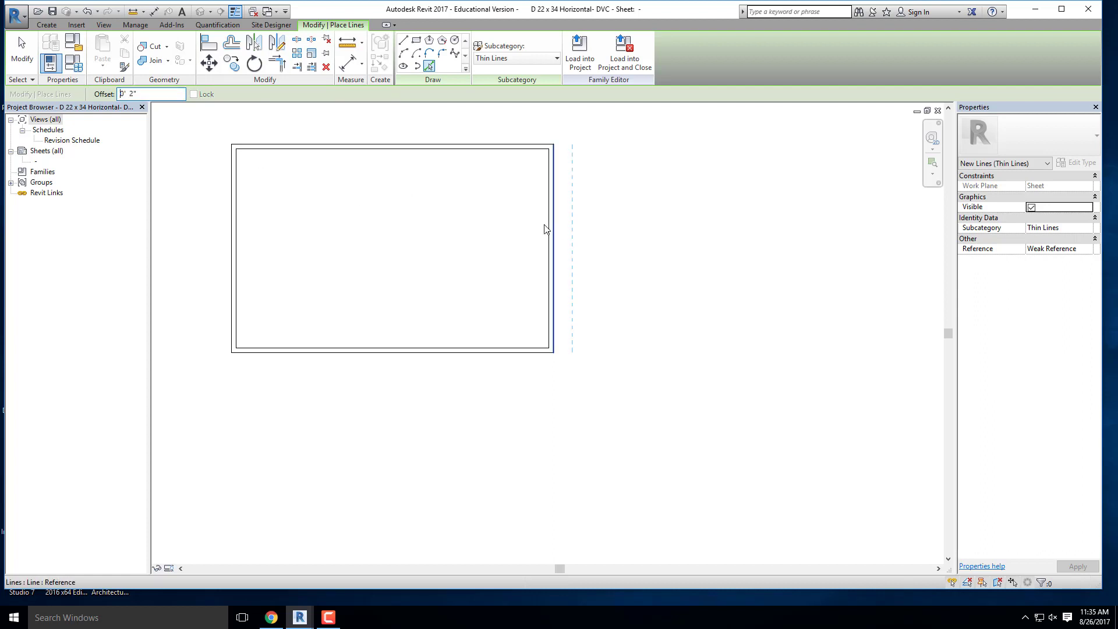
pyautogui.scroll(3, 552, 229)
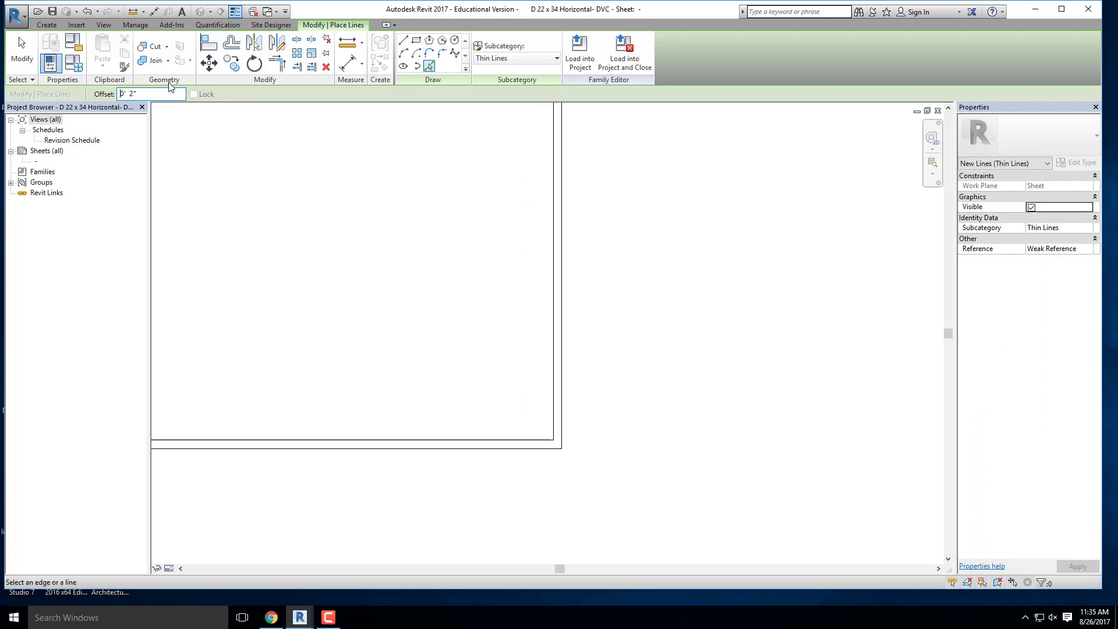
pyautogui.moveTo(151, 95); pyautogui.dragTo(89, 94)
pyautogui.write('4')
pyautogui.click(553, 235)
pyautogui.scroll(-3, 522, 310)
pyautogui.scroll(1, 511, 344)
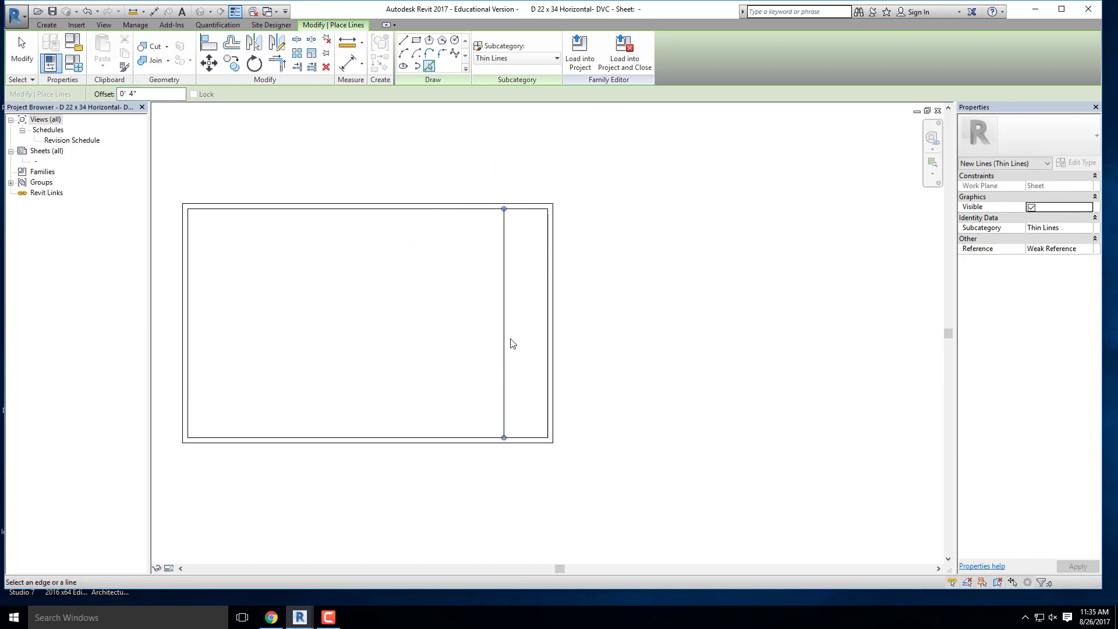
# - Add a second vertical thin line offset 0.2" from the new line, on its side facing the right border
pyautogui.scroll(1, 530, 326)
pyautogui.scroll(-1, 554, 325)
pyautogui.scroll(2, 554, 342)
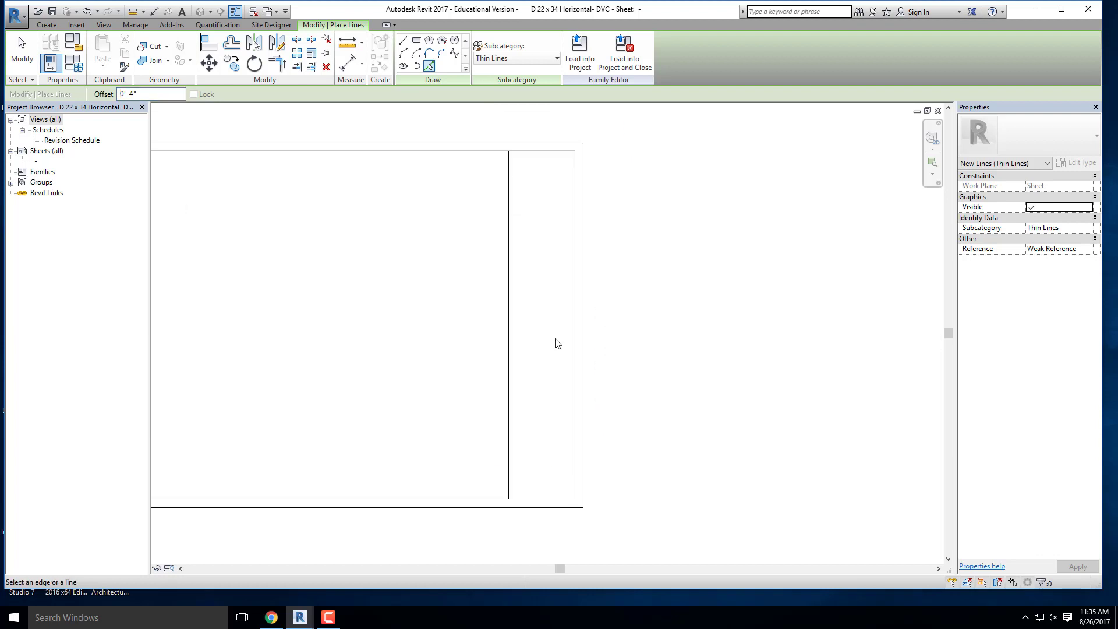
pyautogui.click(129, 93)
pyautogui.write('.2')
pyautogui.press('Return')
pyautogui.scroll(2, 560, 332)
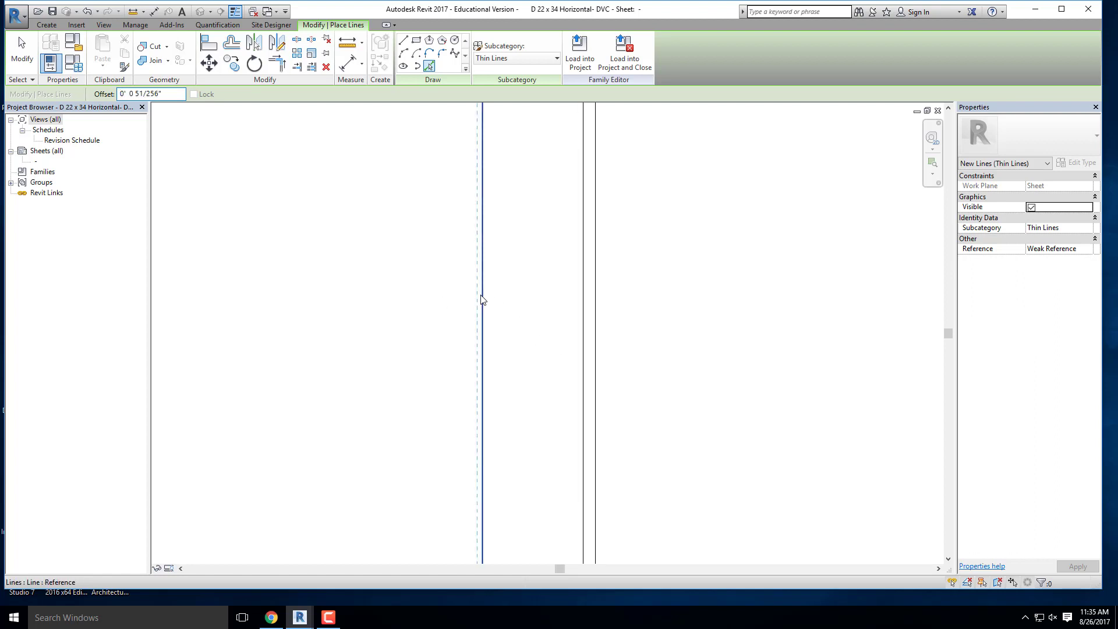
pyautogui.click(484, 305)
pyautogui.scroll(-1, 510, 361)
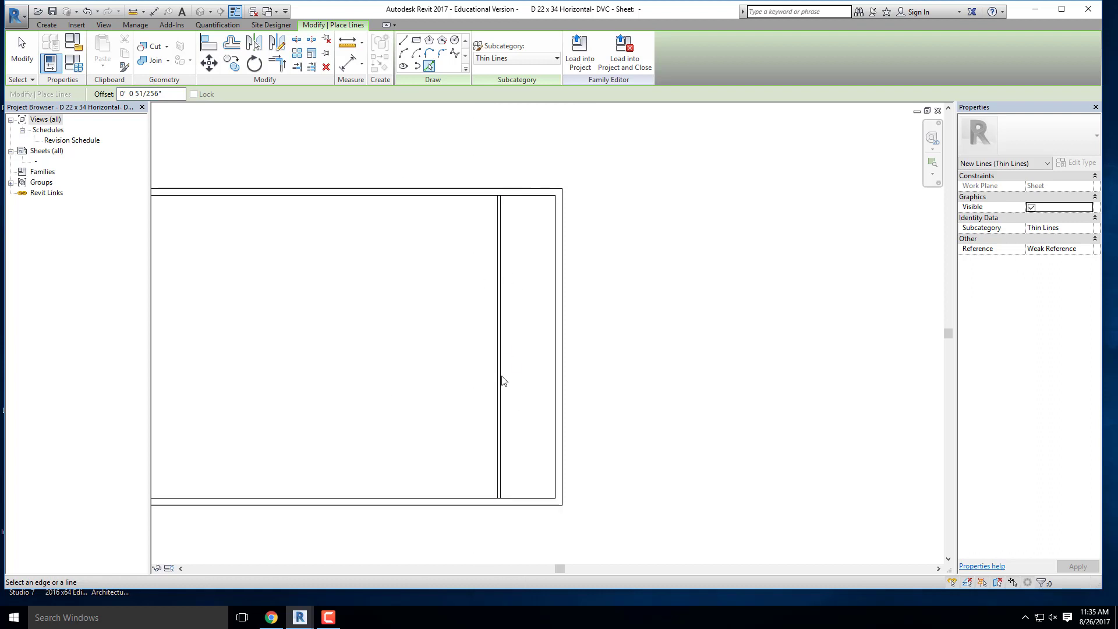
pyautogui.scroll(1, 515, 465)
pyautogui.press('Escape')
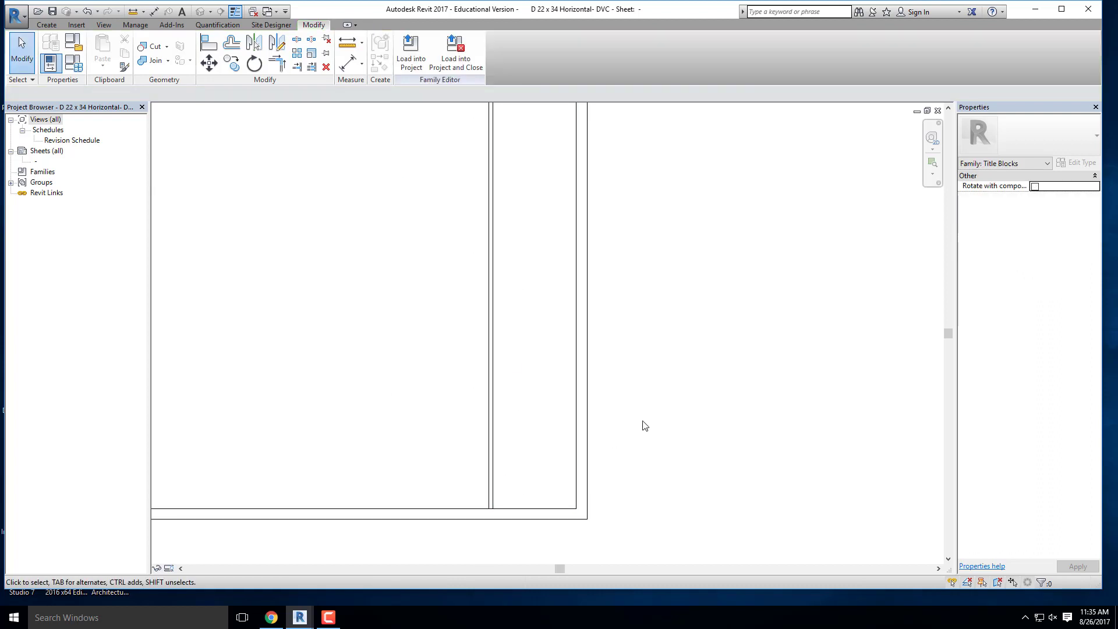
# - Draw a horizontal thin line across the right-hand strip, about 4" below the inner top border
pyautogui.scroll(-3, 645, 425)
pyautogui.scroll(3, 606, 216)
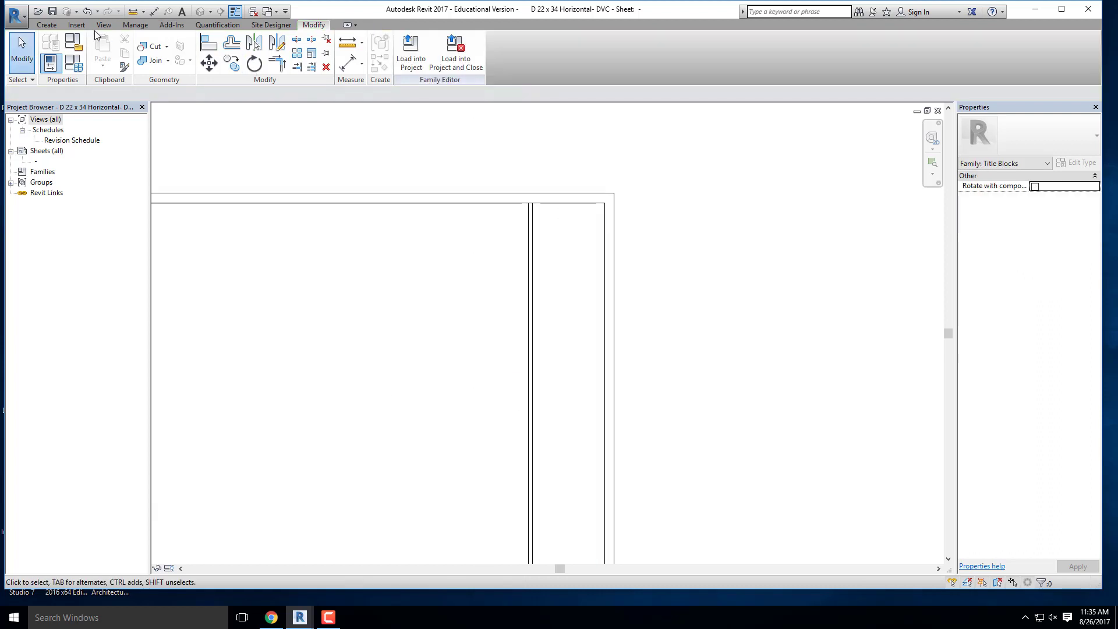
pyautogui.click(48, 25)
pyautogui.click(99, 49)
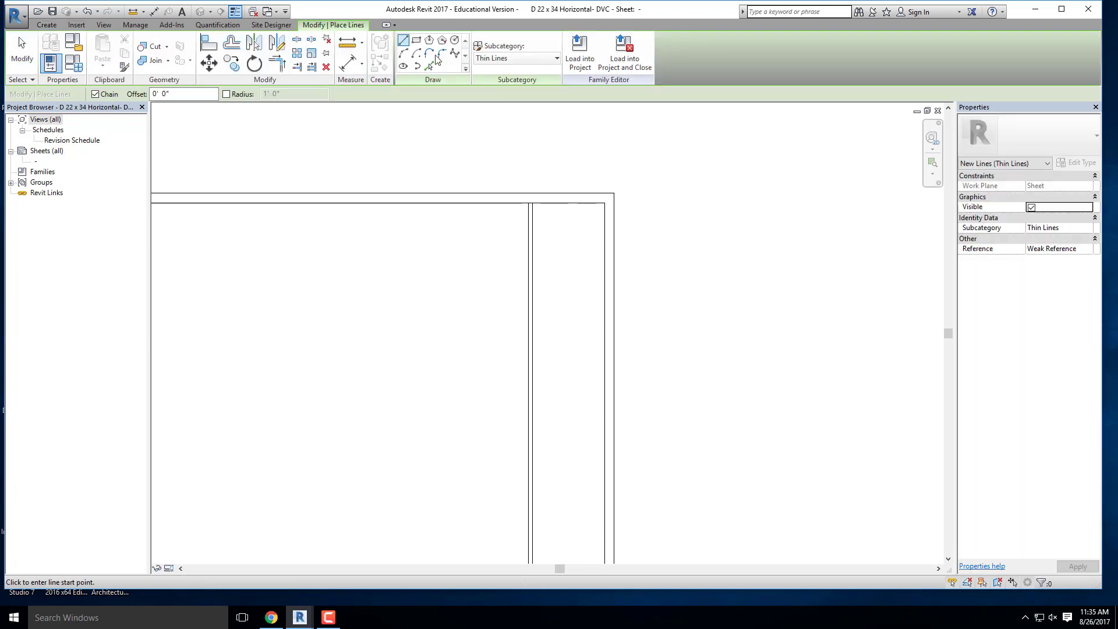
pyautogui.scroll(1, 568, 250)
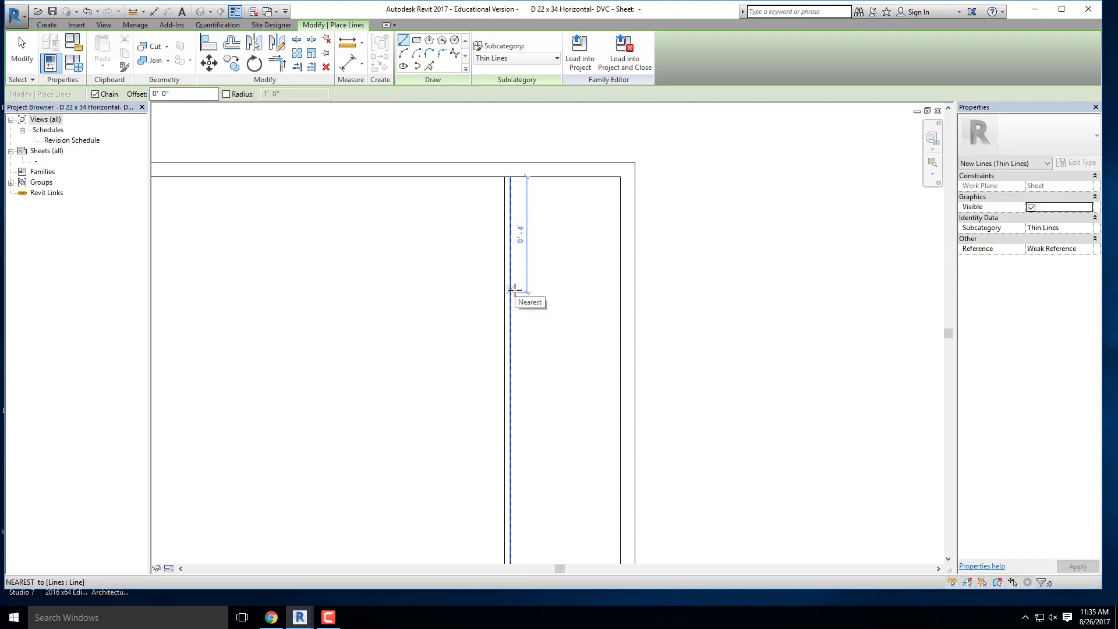
pyautogui.click(511, 290)
pyautogui.click(619, 291)
pyautogui.press('Escape')
pyautogui.scroll(-1, 576, 248)
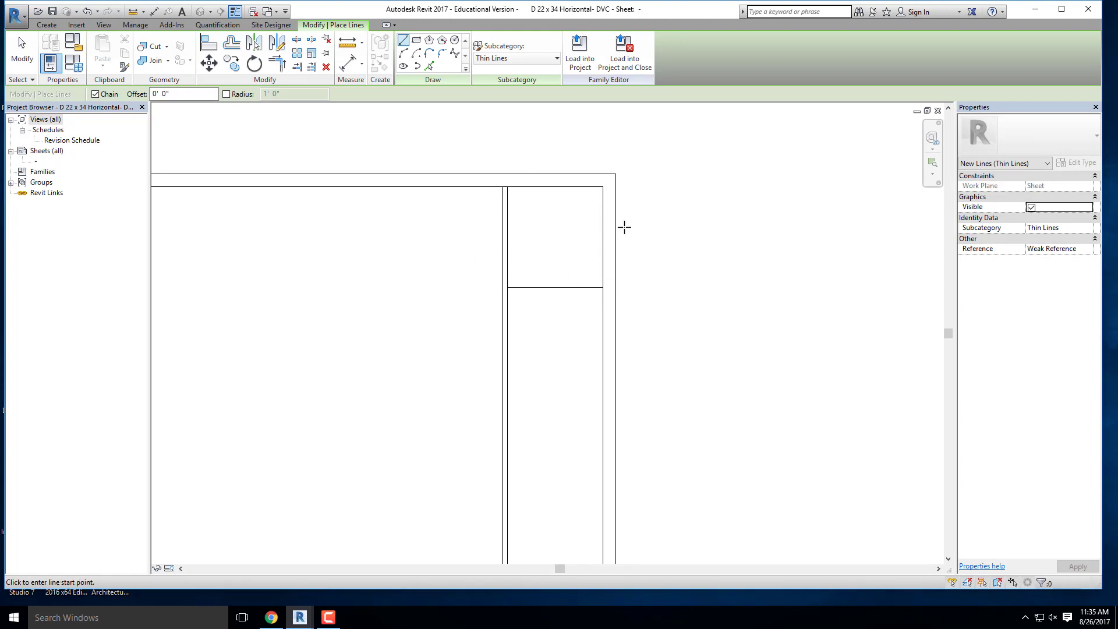
# - Draw a horizontal thin line across the strip's lower end, about 1" above the inner bottom border
pyautogui.scroll(-3, 649, 244)
pyautogui.scroll(3, 618, 420)
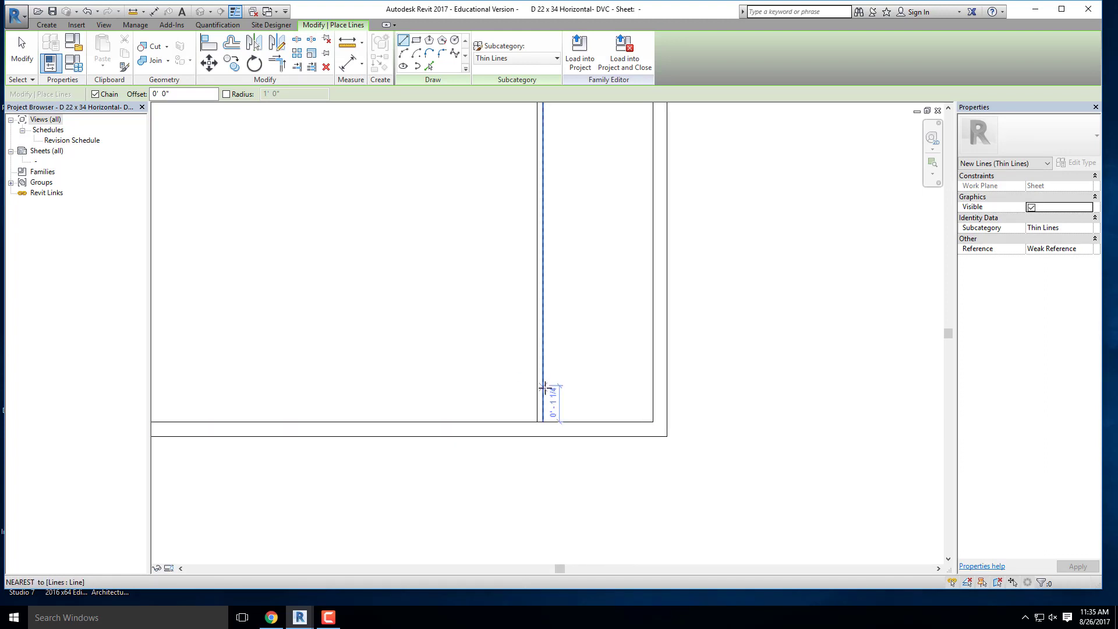
pyautogui.click(544, 390)
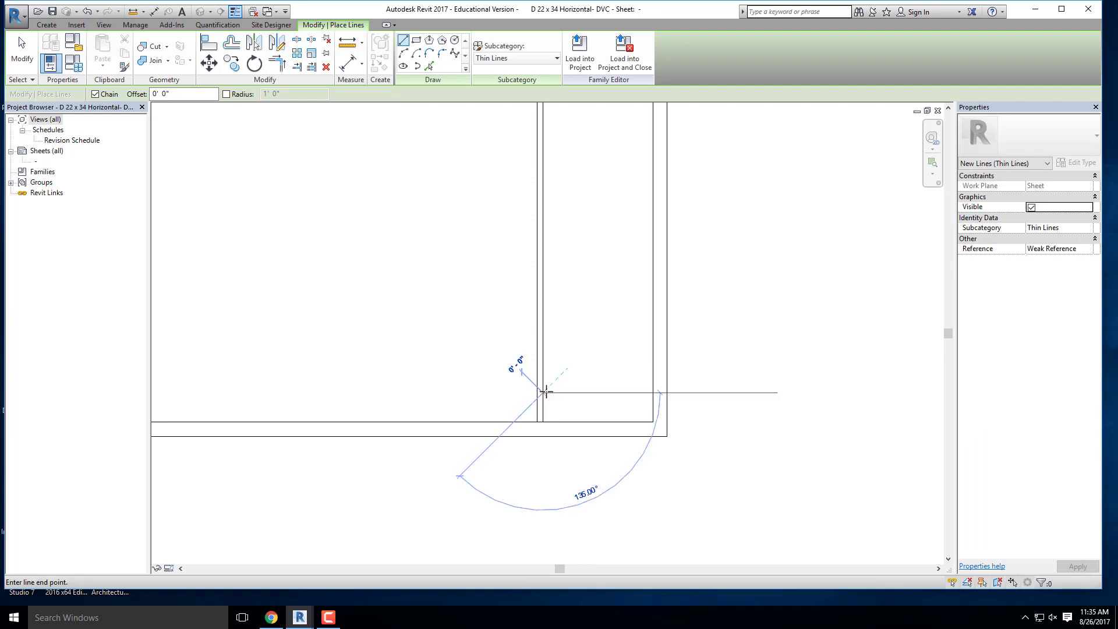
pyautogui.click(650, 391)
# - Draw another horizontal thin line across the strip, about 4" above the lowest divider, and finish the Line tool
pyautogui.scroll(-3, 632, 434)
pyautogui.scroll(4, 604, 355)
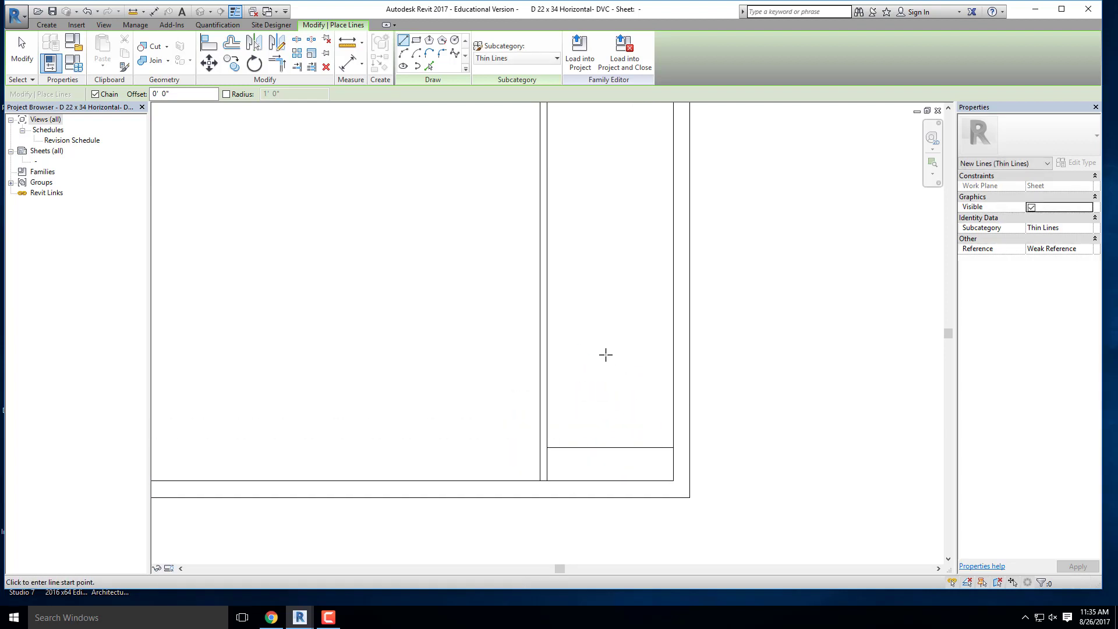
pyautogui.click(547, 314)
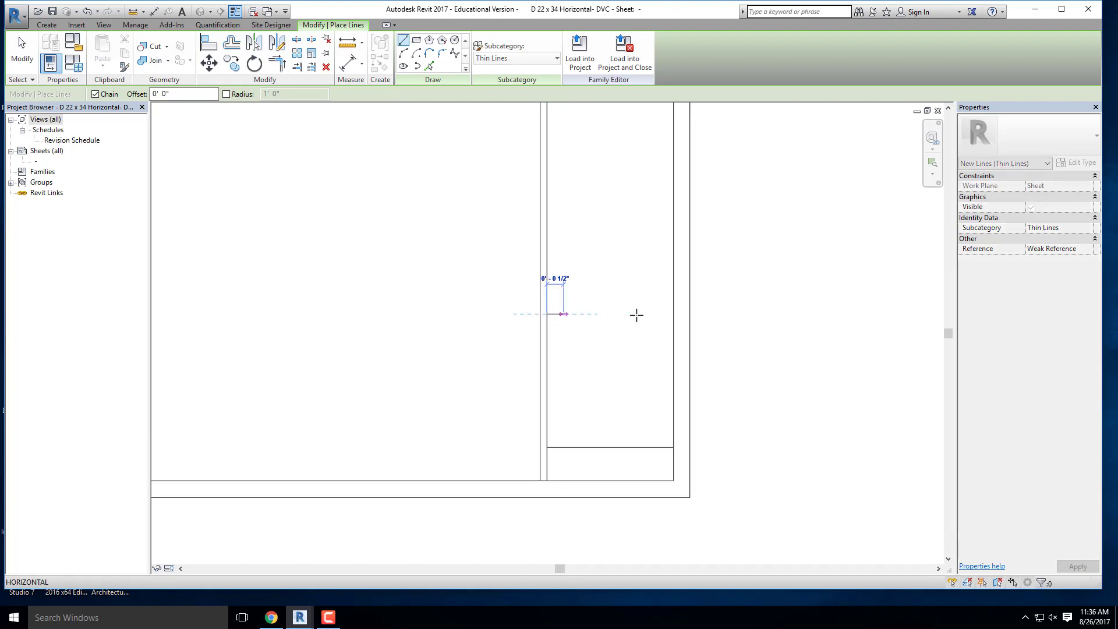
pyautogui.click(673, 314)
pyautogui.press('Escape')
pyautogui.scroll(-4, 623, 375)
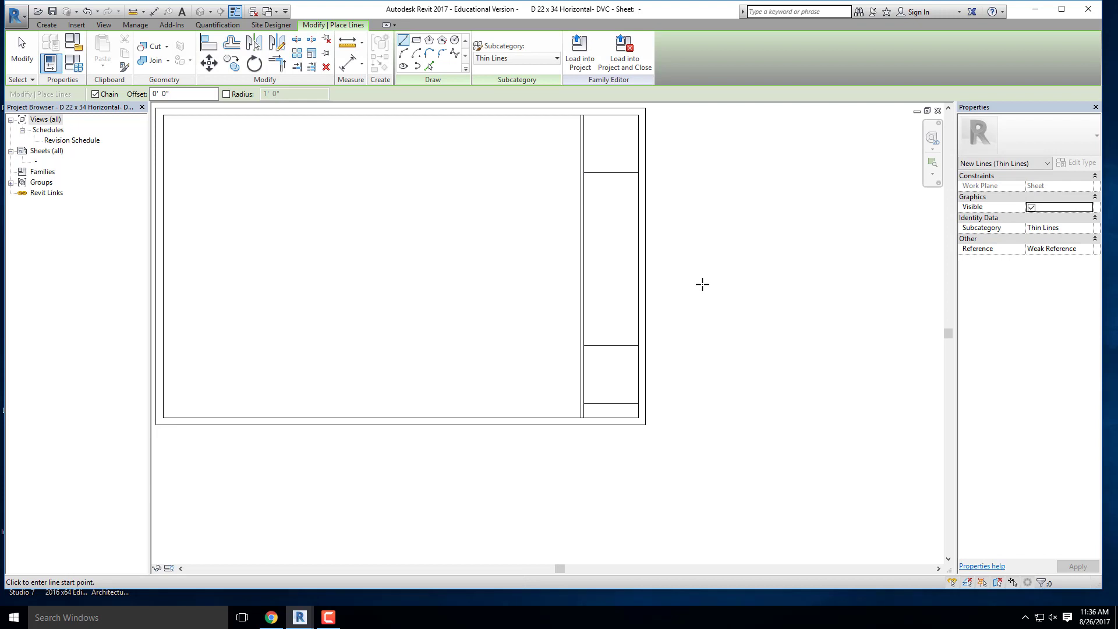
pyautogui.moveTo(643, 222); pyautogui.dragTo(600, 262, button='middle')
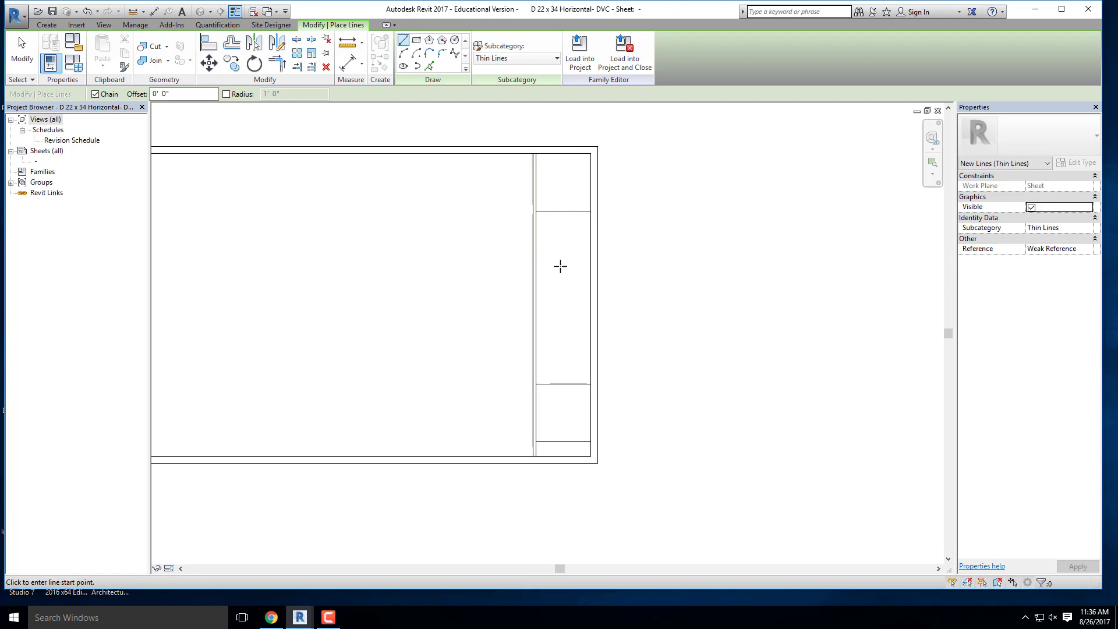
pyautogui.press('Escape')
pyautogui.press('Escape')
# - Place a label with the Sheet Number parameter in the open drawing area beside the title strip
pyautogui.click(47, 25)
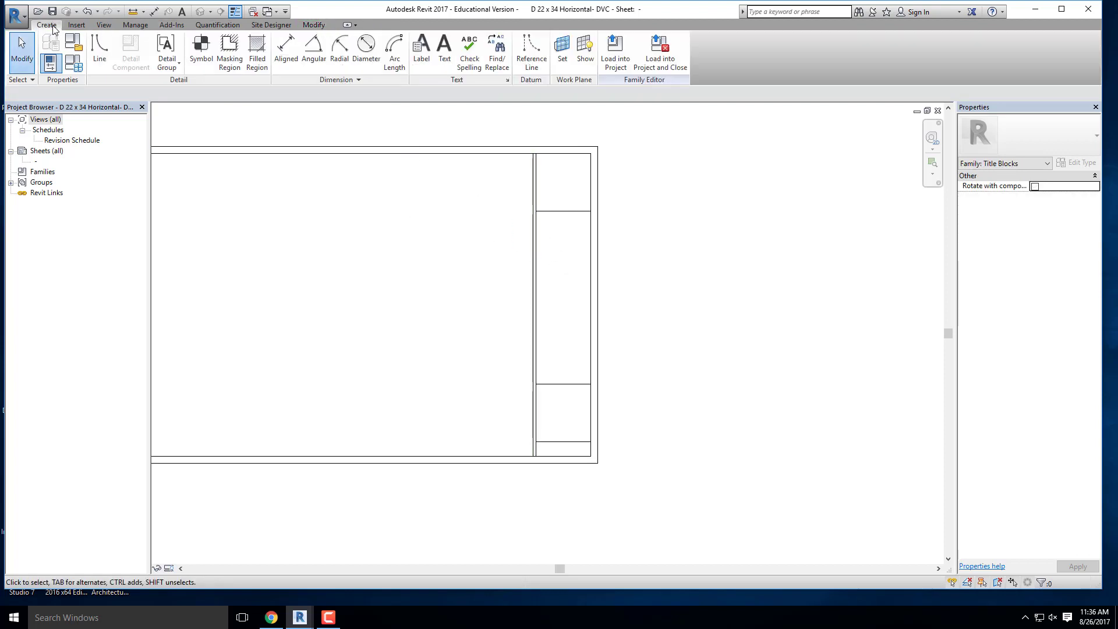
pyautogui.click(422, 55)
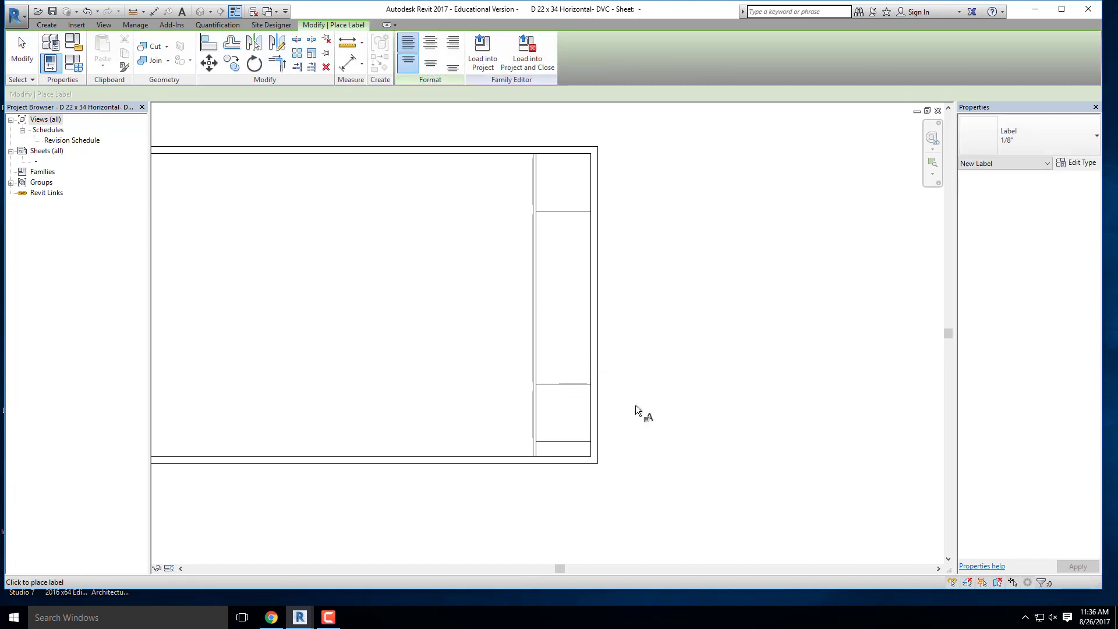
pyautogui.click(493, 294)
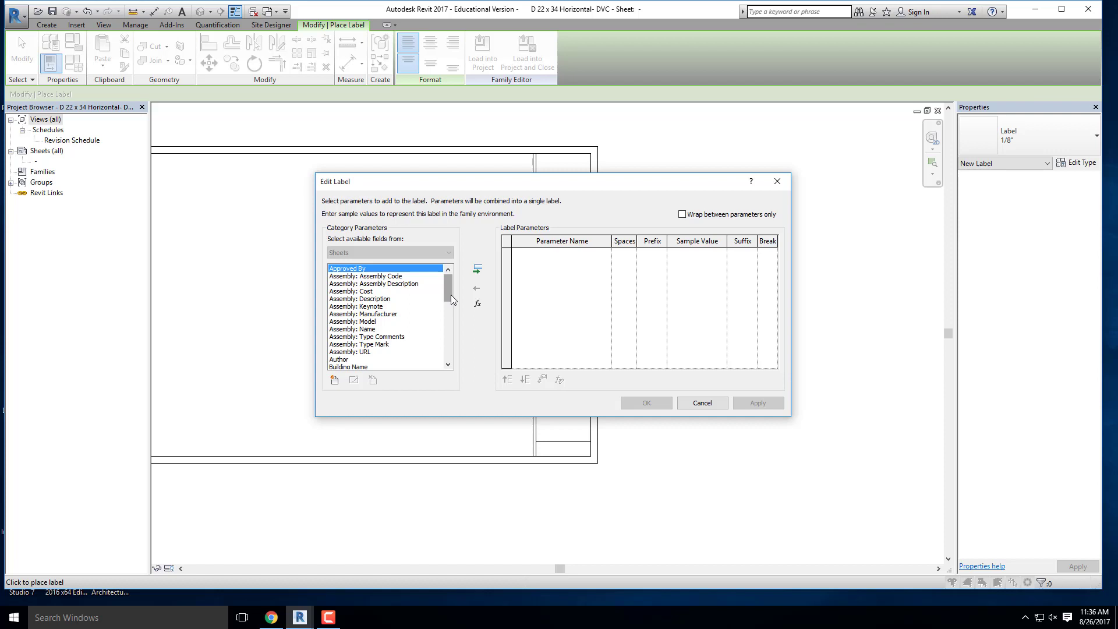
pyautogui.scroll(-1, 357, 302)
pyautogui.scroll(-5, 352, 308)
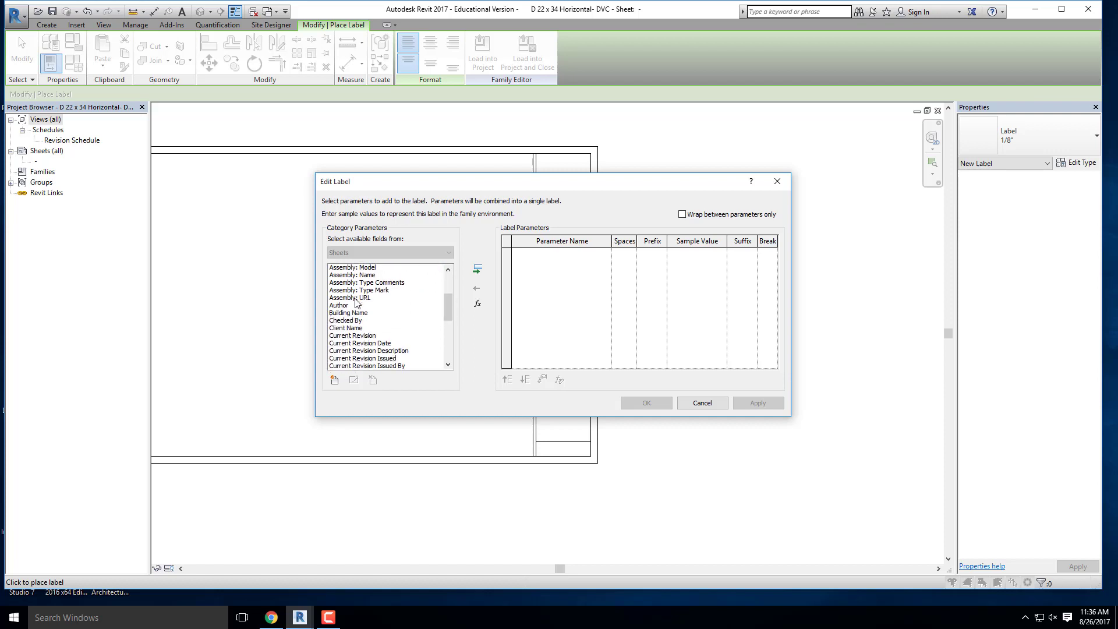
pyautogui.scroll(-4, 347, 316)
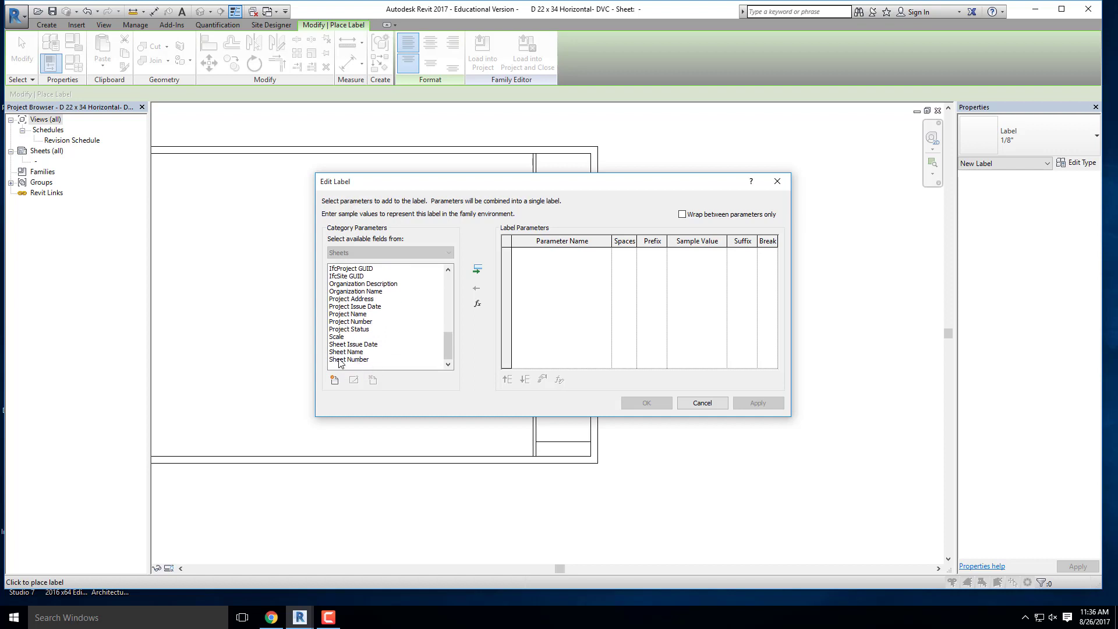
pyautogui.click(339, 360)
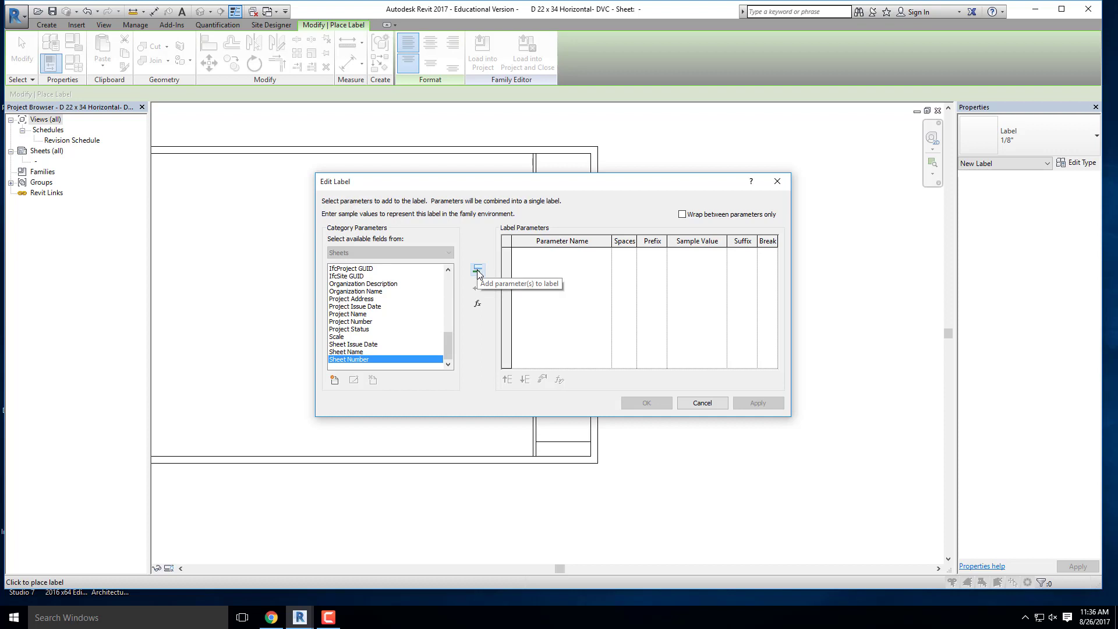
pyautogui.doubleClick(354, 360)
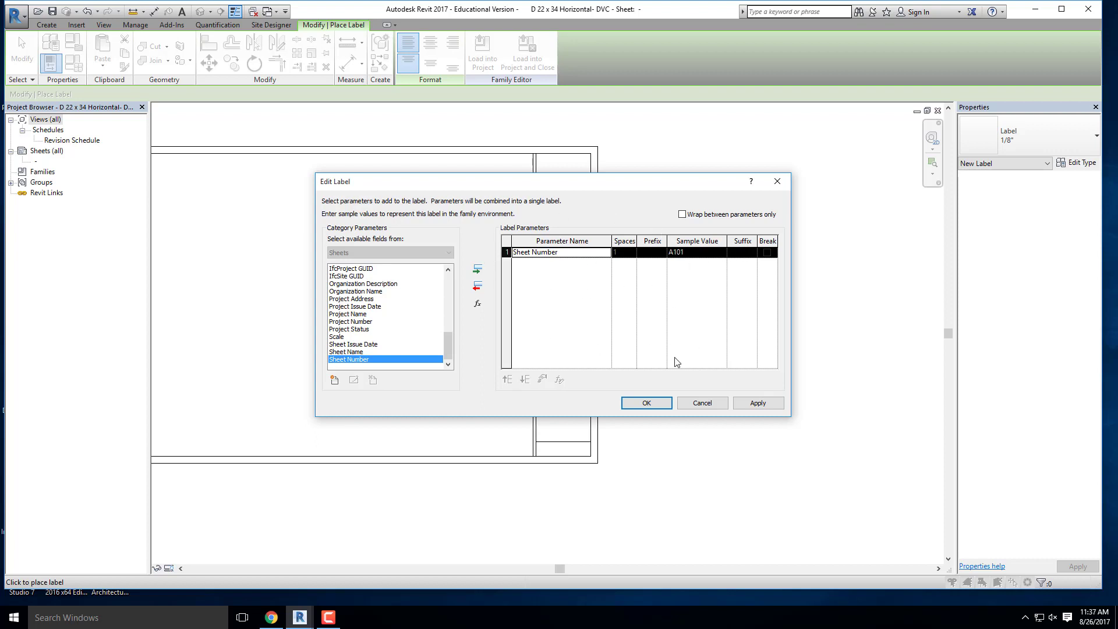
pyautogui.click(647, 403)
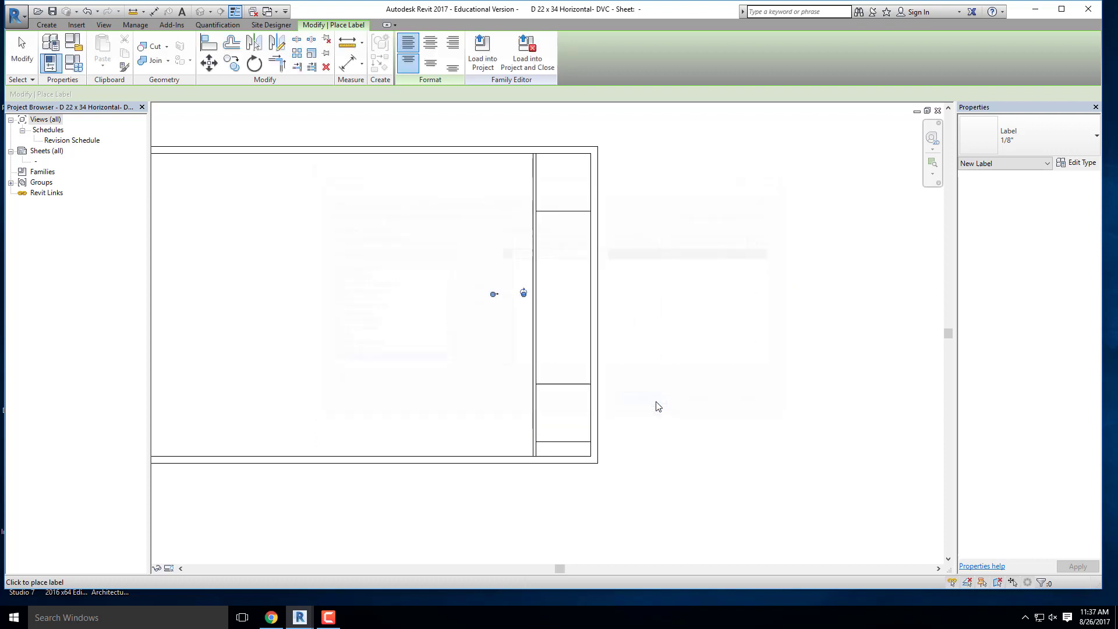
pyautogui.scroll(5, 501, 300)
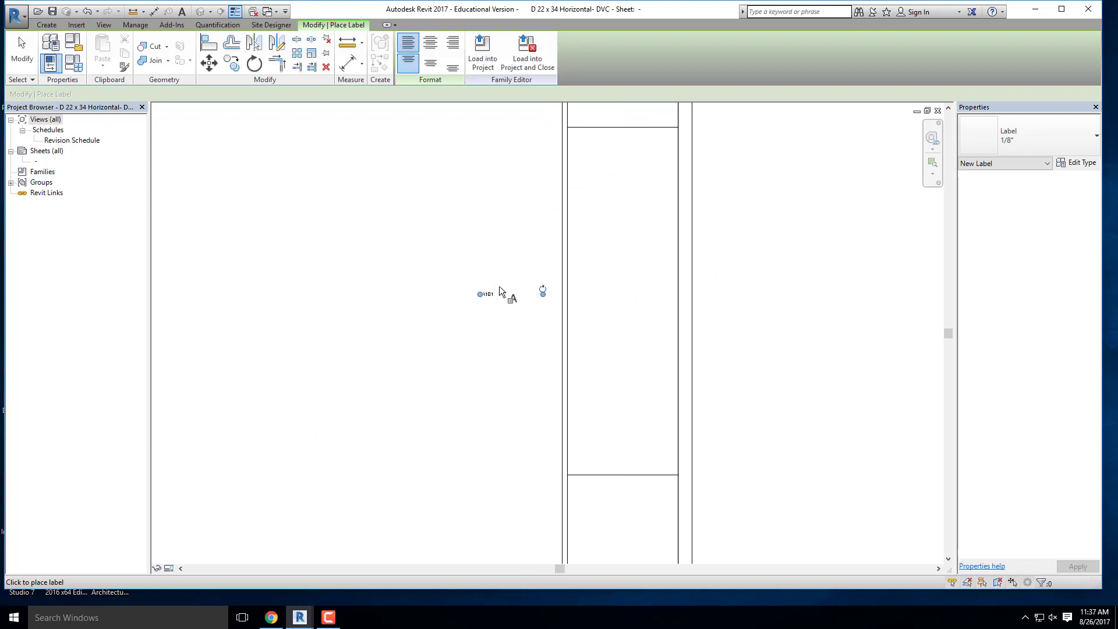
pyautogui.press('Escape')
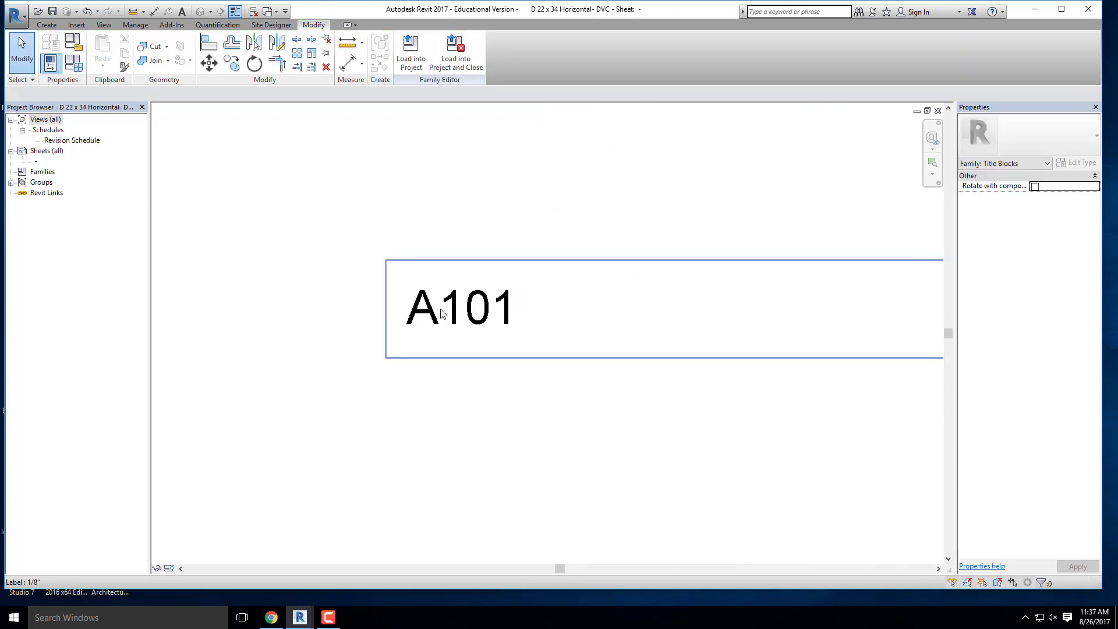
# - Duplicate the sheet number label's 1/8" type as a new label type named 1/2"
pyautogui.click(443, 315)
pyautogui.scroll(-2, 292, 256)
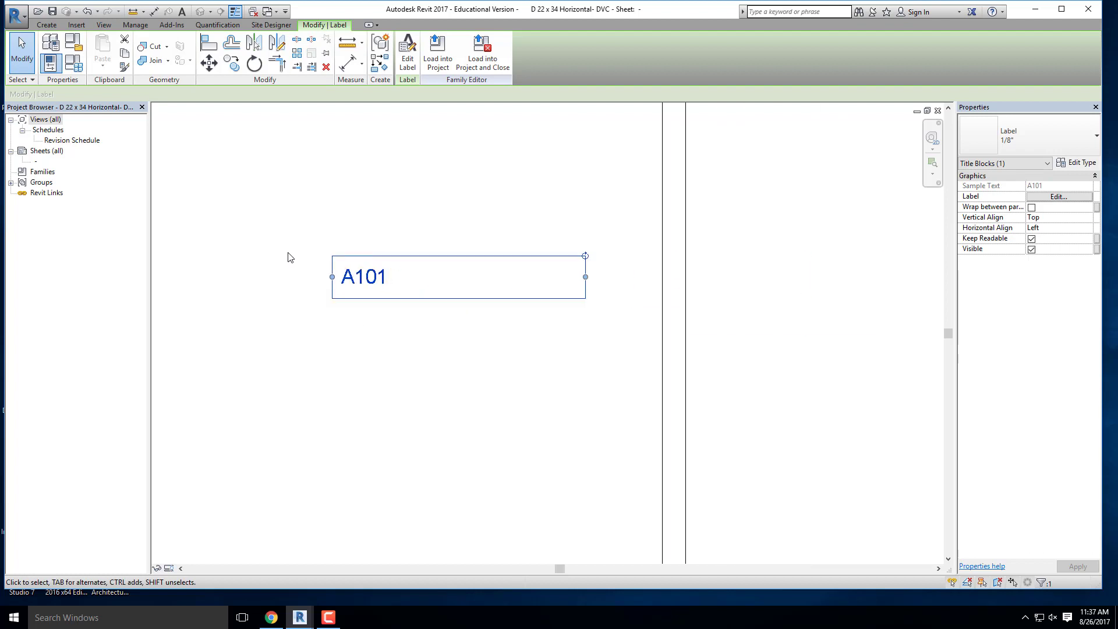
pyautogui.scroll(-2, 287, 225)
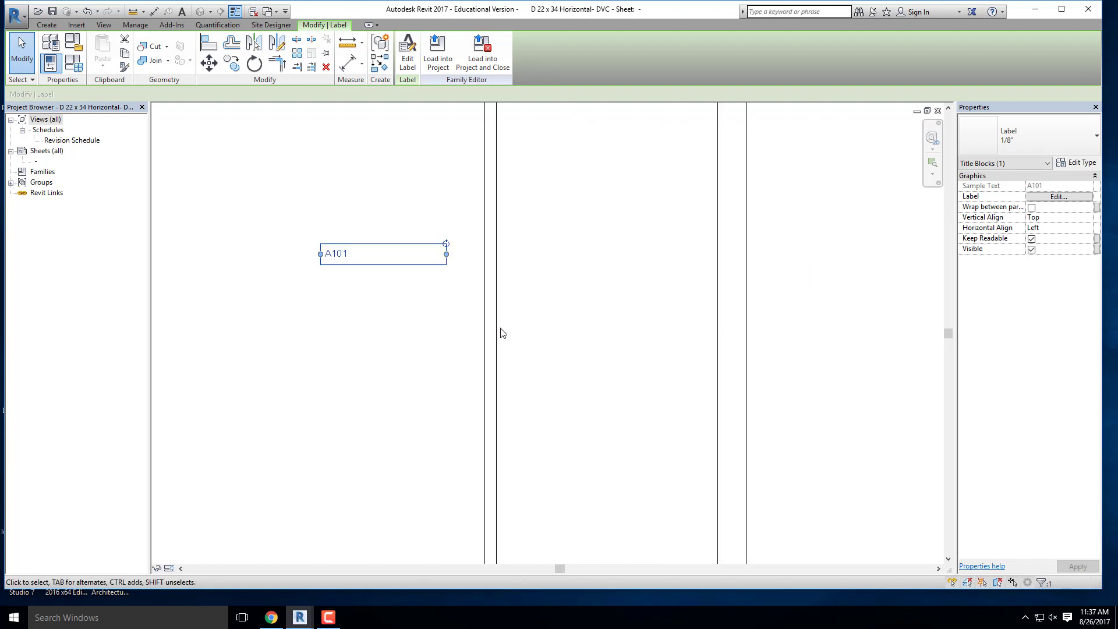
pyautogui.click(1081, 164)
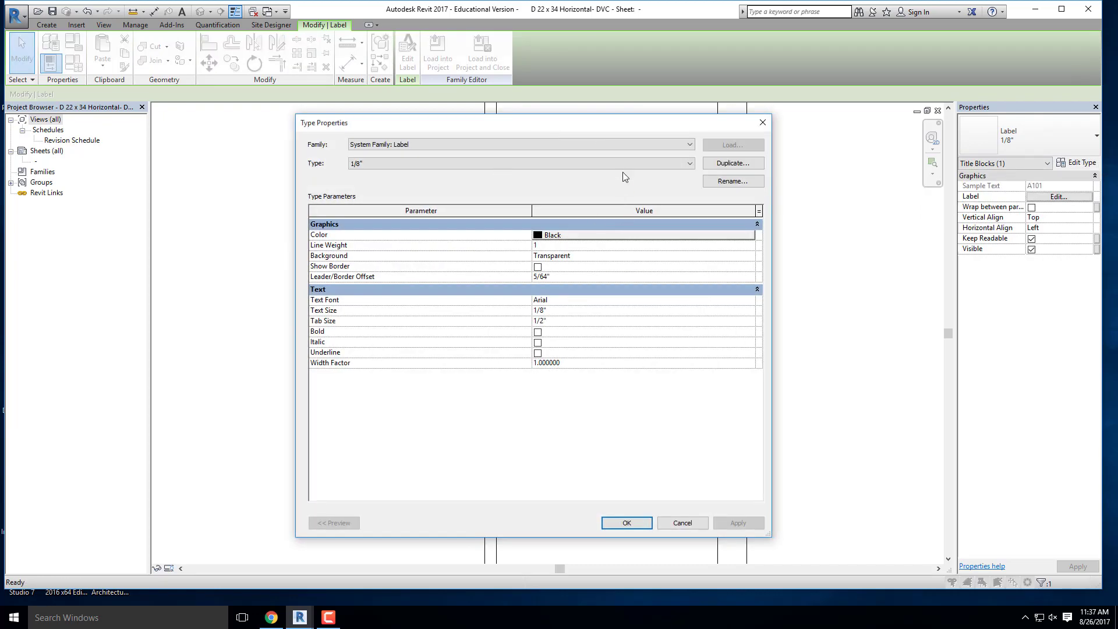
pyautogui.moveTo(454, 130); pyautogui.dragTo(504, 151)
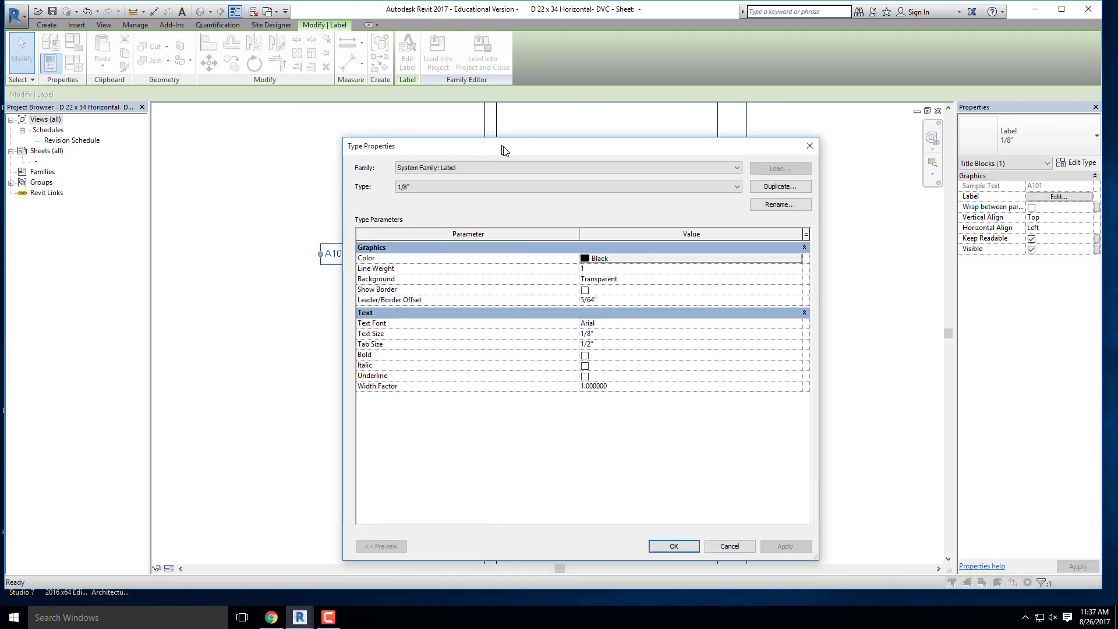
pyautogui.click(791, 188)
pyautogui.write('1/2"')
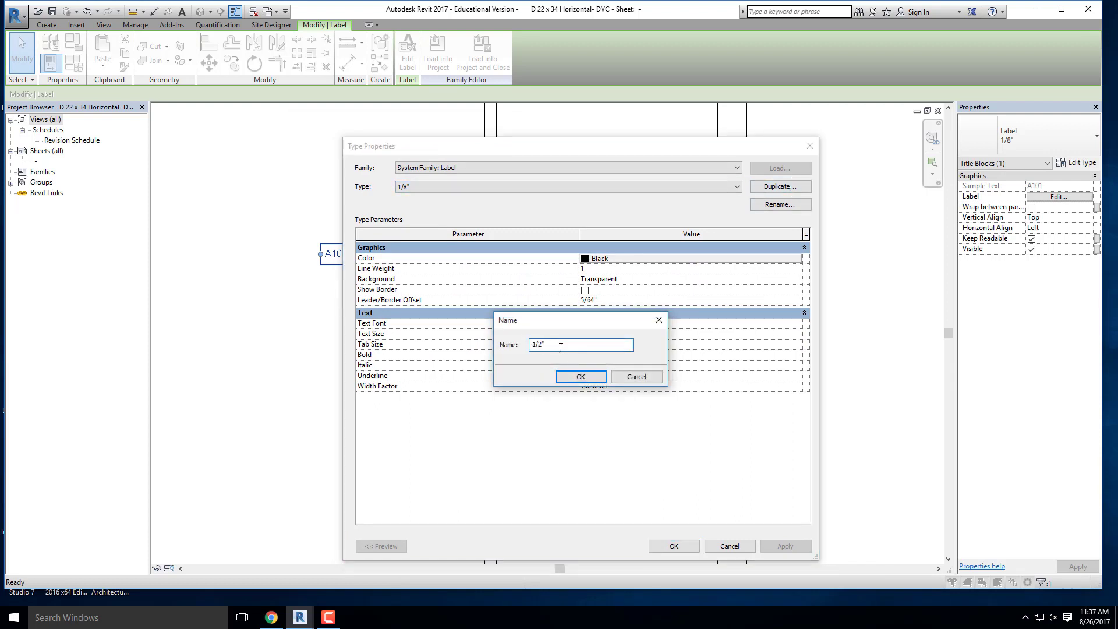
pyautogui.click(580, 377)
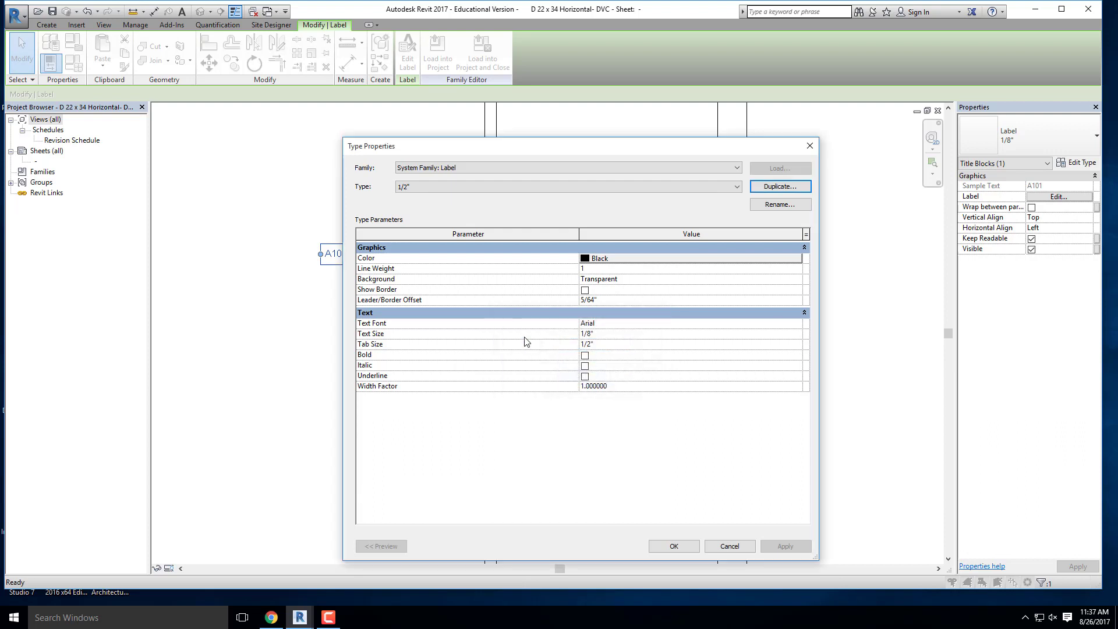
# - Set the text size of the new 1/2" label type to 1/2" and apply the type to the sheet number label
pyautogui.click(608, 336)
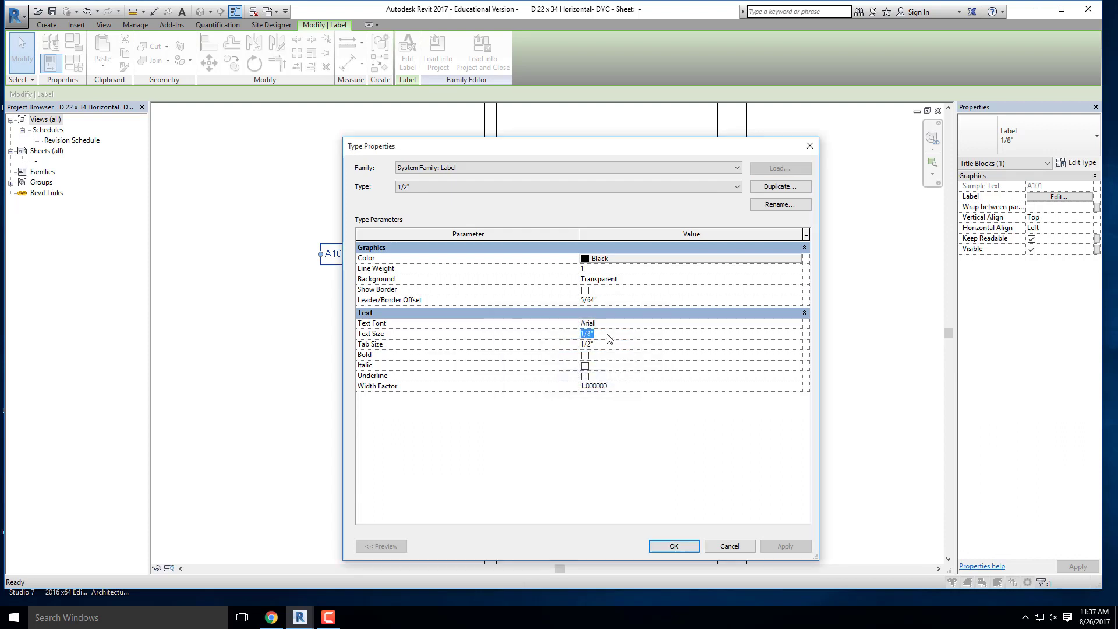
pyautogui.write('1/2"')
pyautogui.click(626, 325)
pyautogui.click(798, 324)
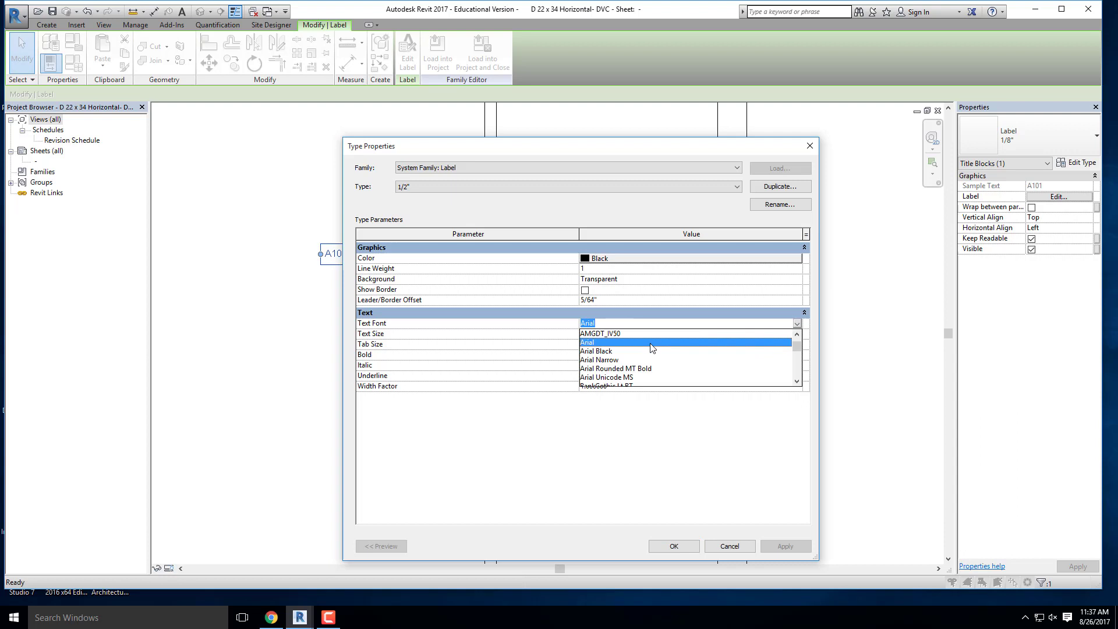
pyautogui.click(640, 464)
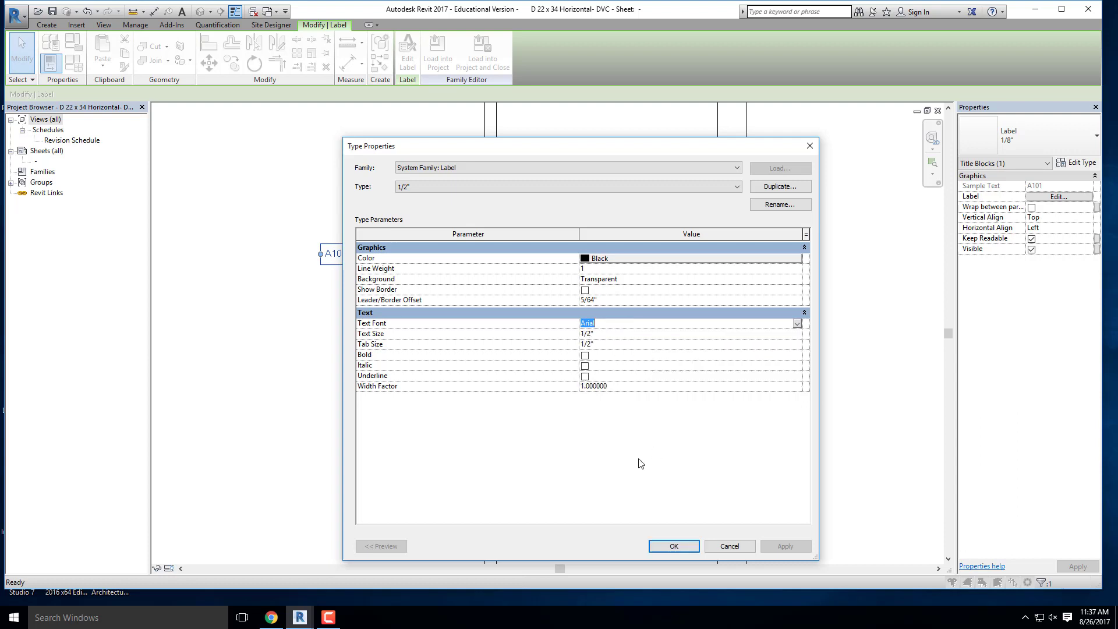
pyautogui.click(684, 547)
# - Move the sheet number label into the middle of the title strip's lowest box
pyautogui.scroll(-5, 558, 316)
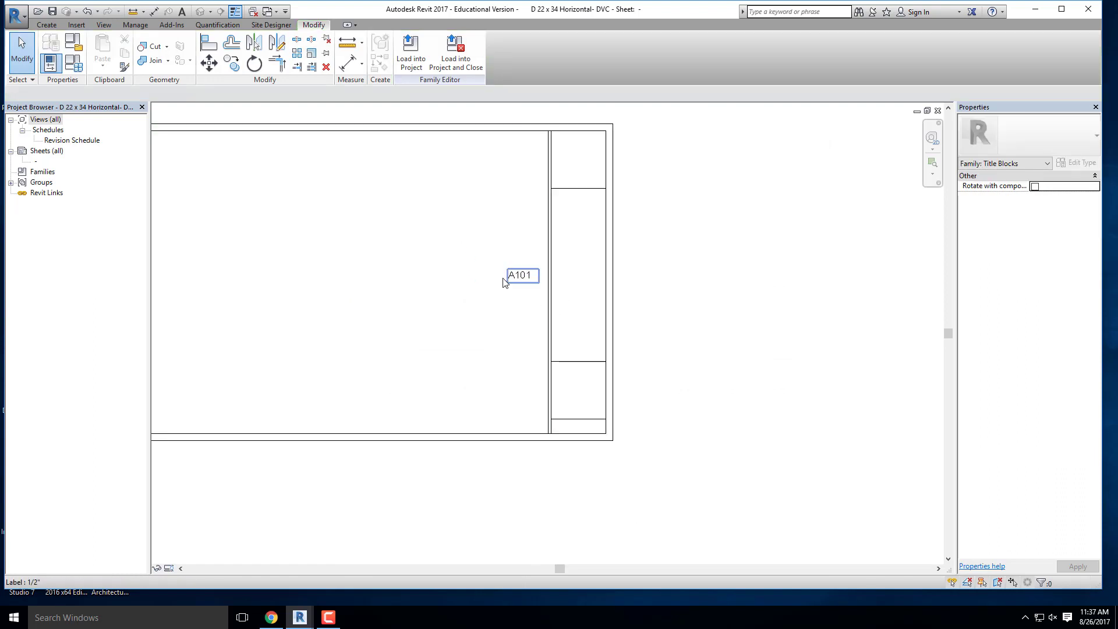
pyautogui.scroll(2, 547, 272)
pyautogui.moveTo(546, 365); pyautogui.dragTo(476, 266, button='middle')
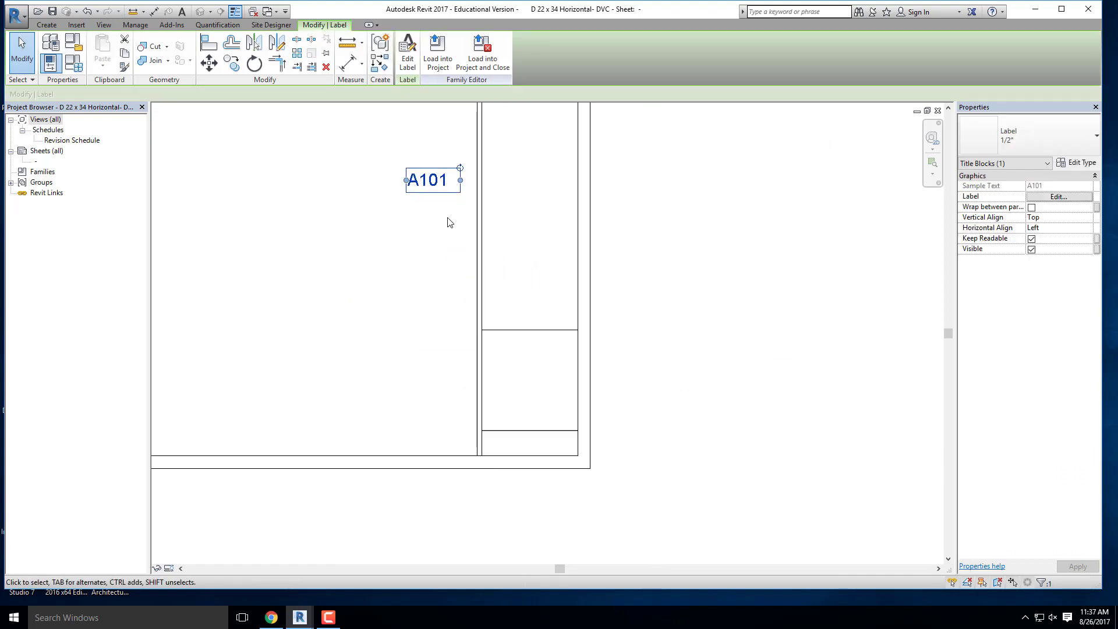
pyautogui.moveTo(438, 184); pyautogui.dragTo(537, 449)
pyautogui.click(404, 392)
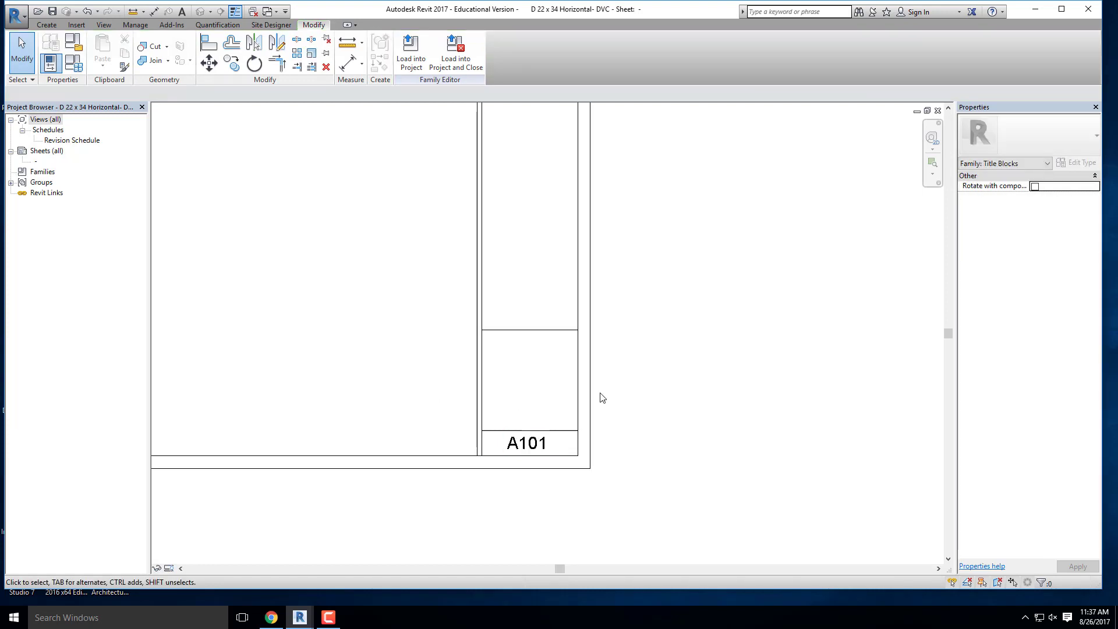
# - Place a label with the Sheet Name parameter in the open drawing area beside the title strip
pyautogui.scroll(-3, 597, 349)
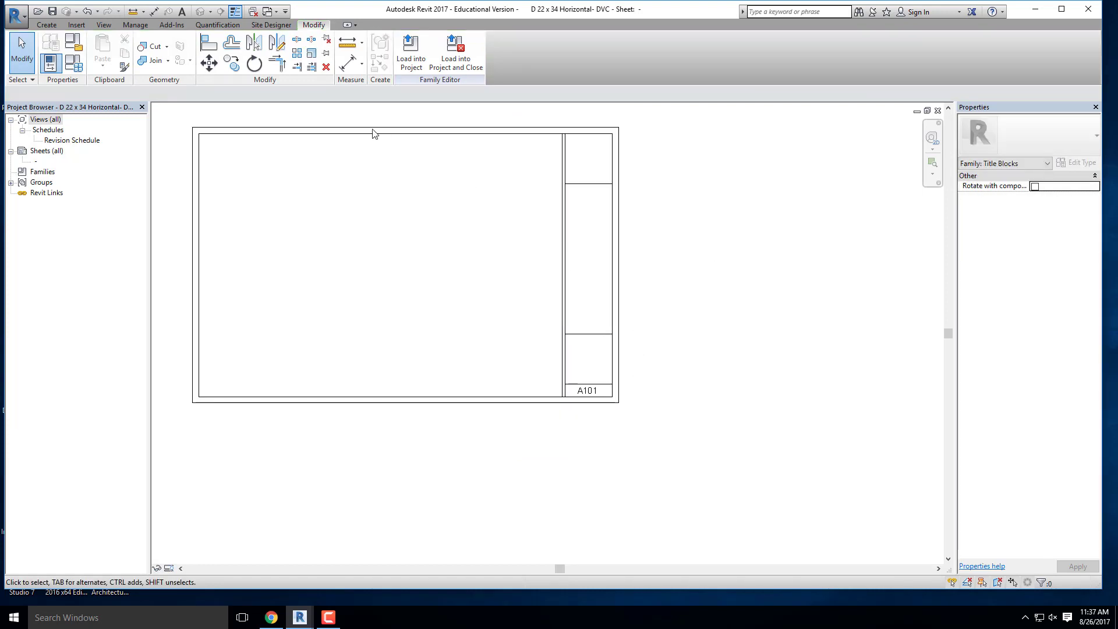
pyautogui.click(45, 25)
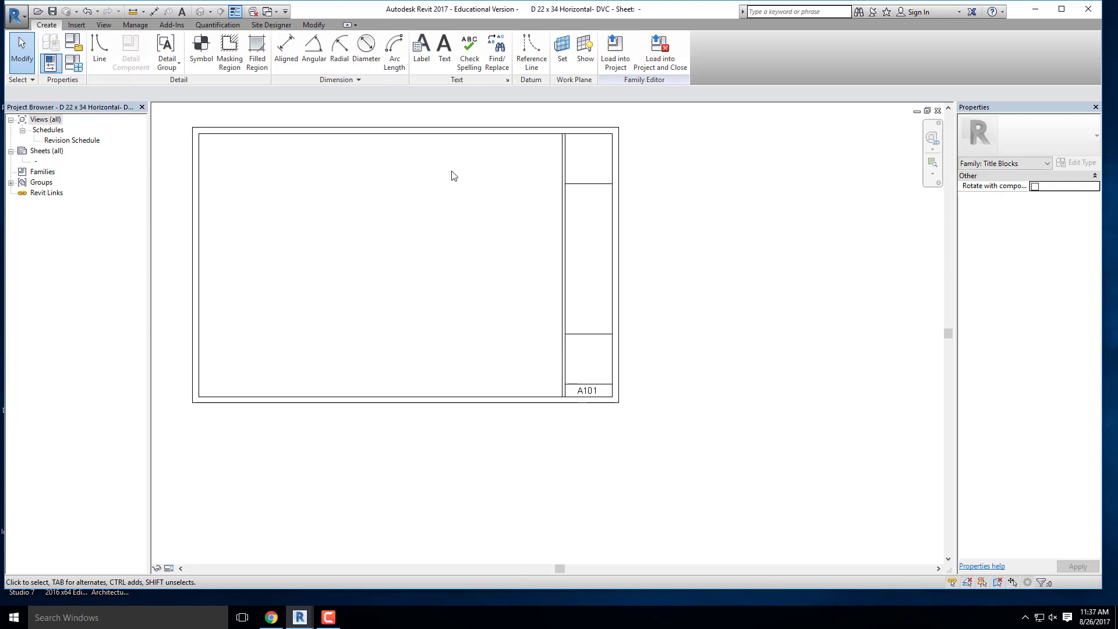
pyautogui.click(420, 60)
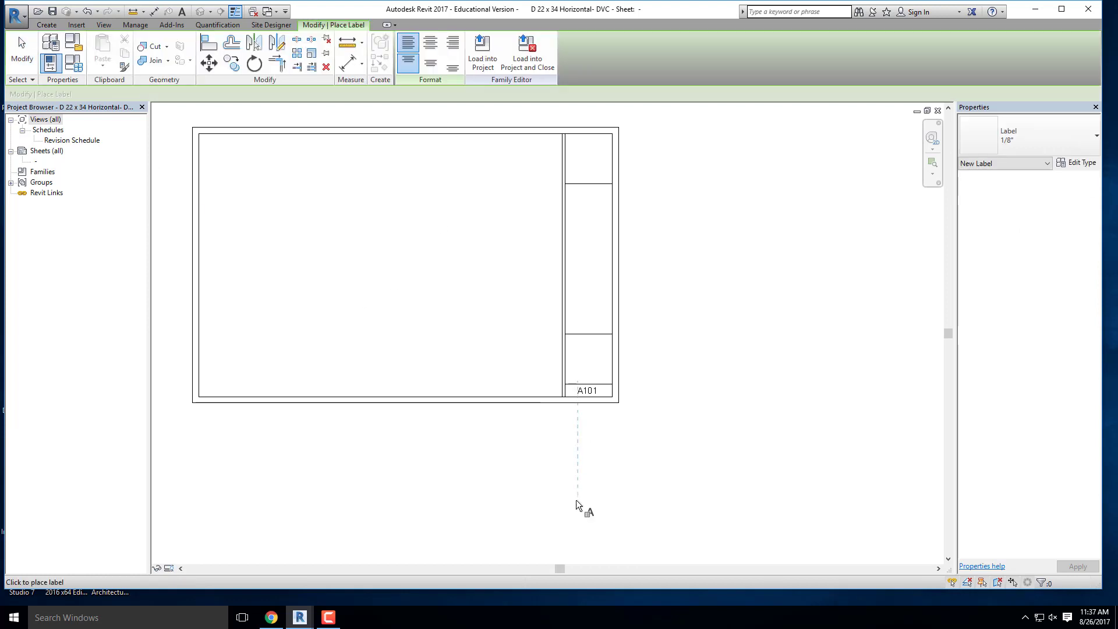
pyautogui.click(480, 272)
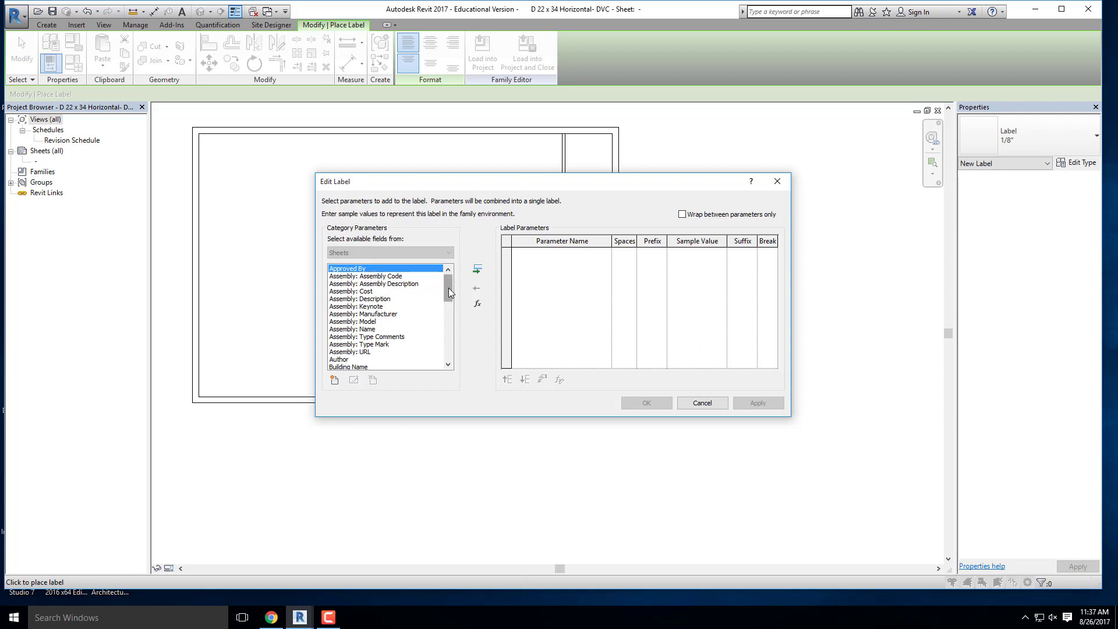
pyautogui.moveTo(448, 288); pyautogui.dragTo(450, 348)
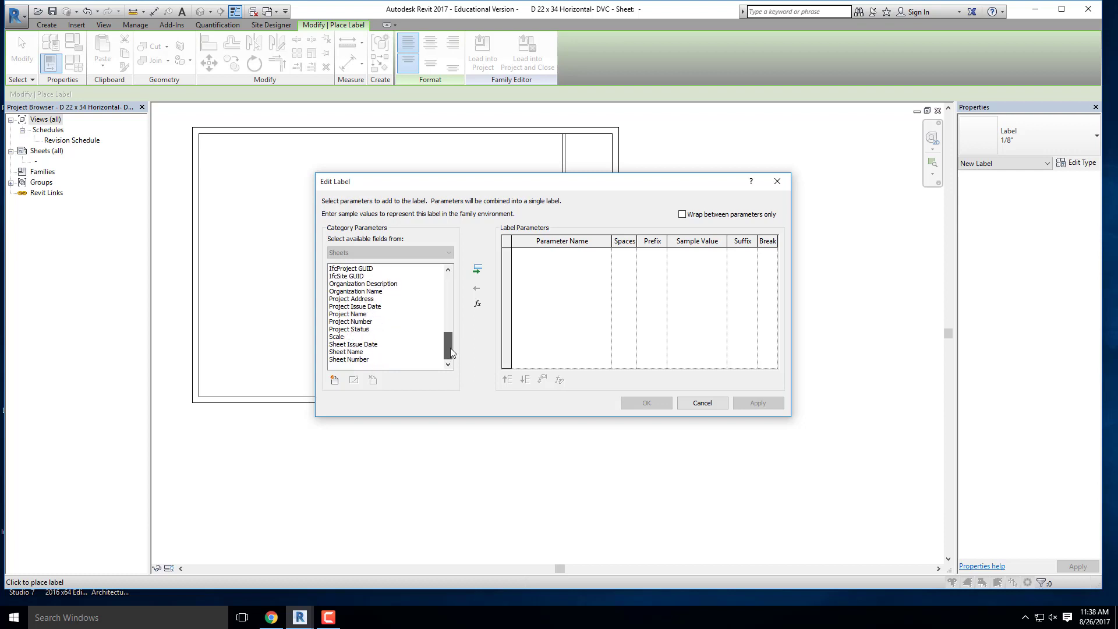
pyautogui.click(346, 352)
pyautogui.doubleClick(346, 352)
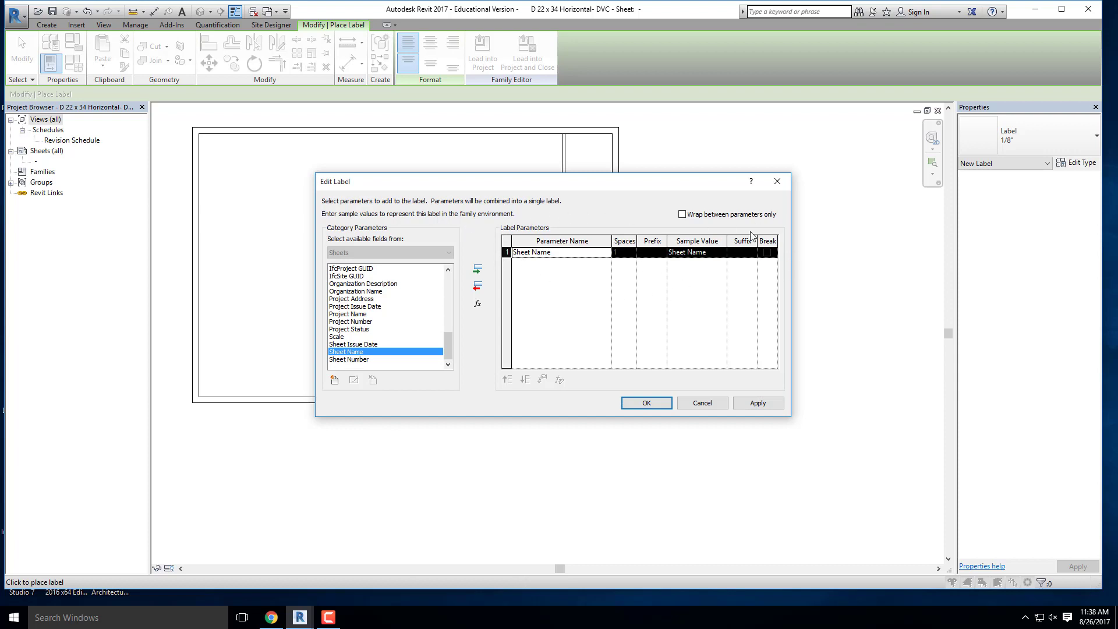
pyautogui.click(647, 403)
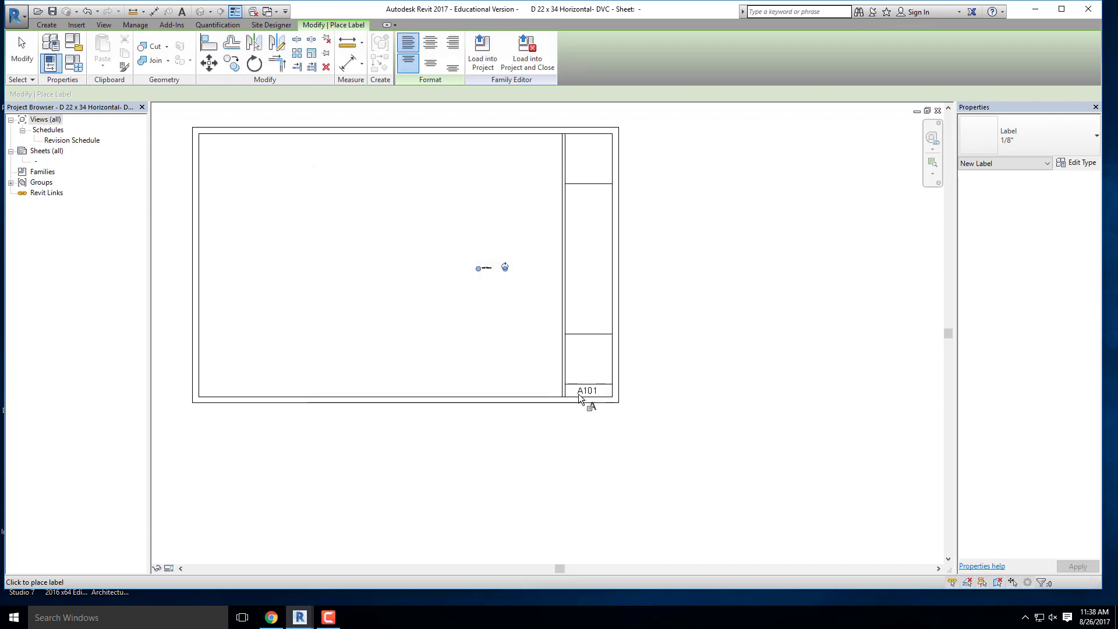
pyautogui.scroll(3, 489, 279)
pyautogui.moveTo(564, 304); pyautogui.dragTo(447, 279, button='middle')
pyautogui.press('Escape')
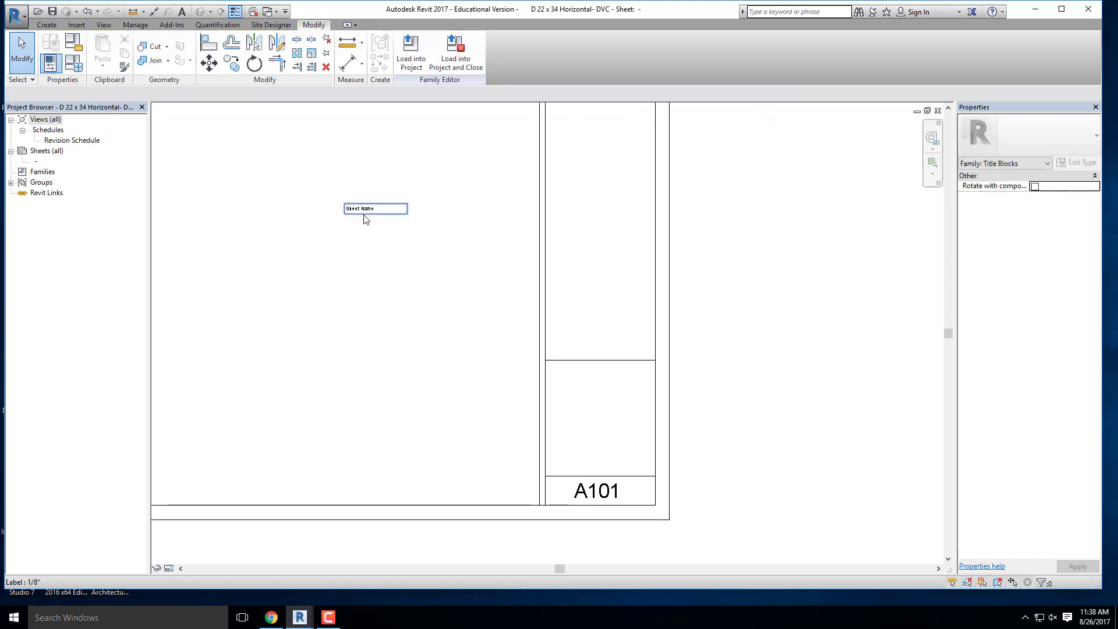
# - Change the Sheet Name label to the 1/4" label type
pyautogui.click(365, 213)
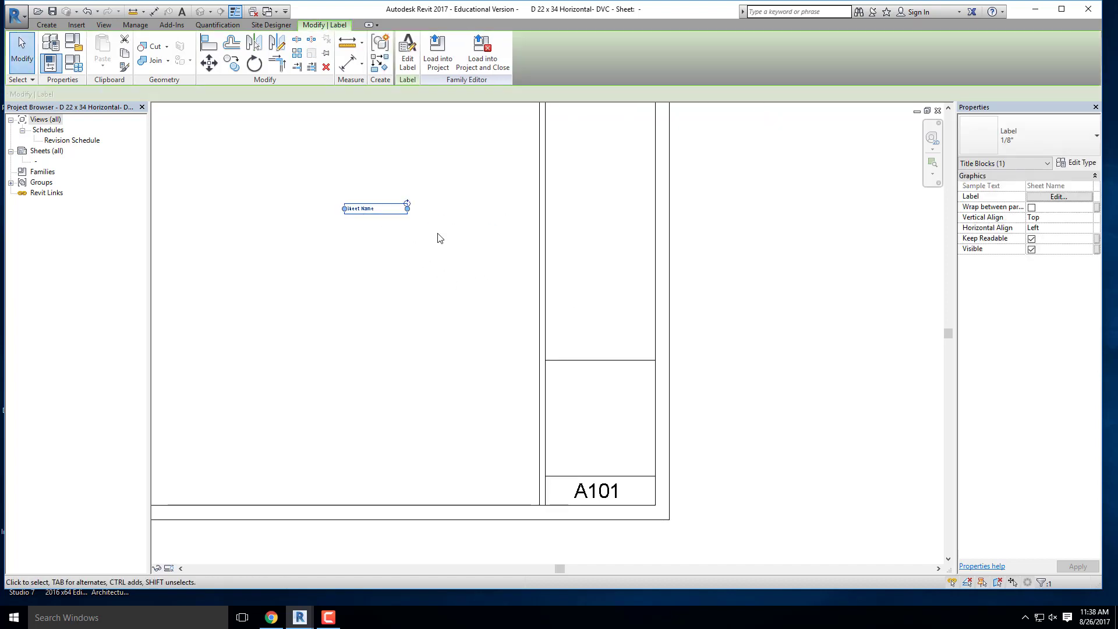
pyautogui.click(1042, 135)
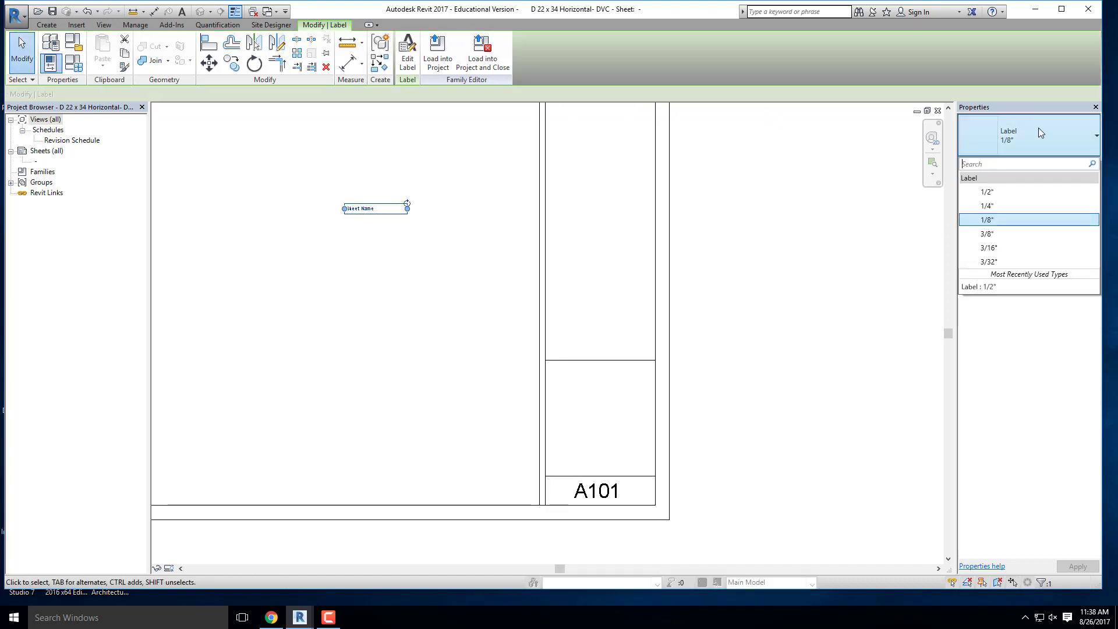
pyautogui.click(1003, 207)
pyautogui.scroll(3, 369, 185)
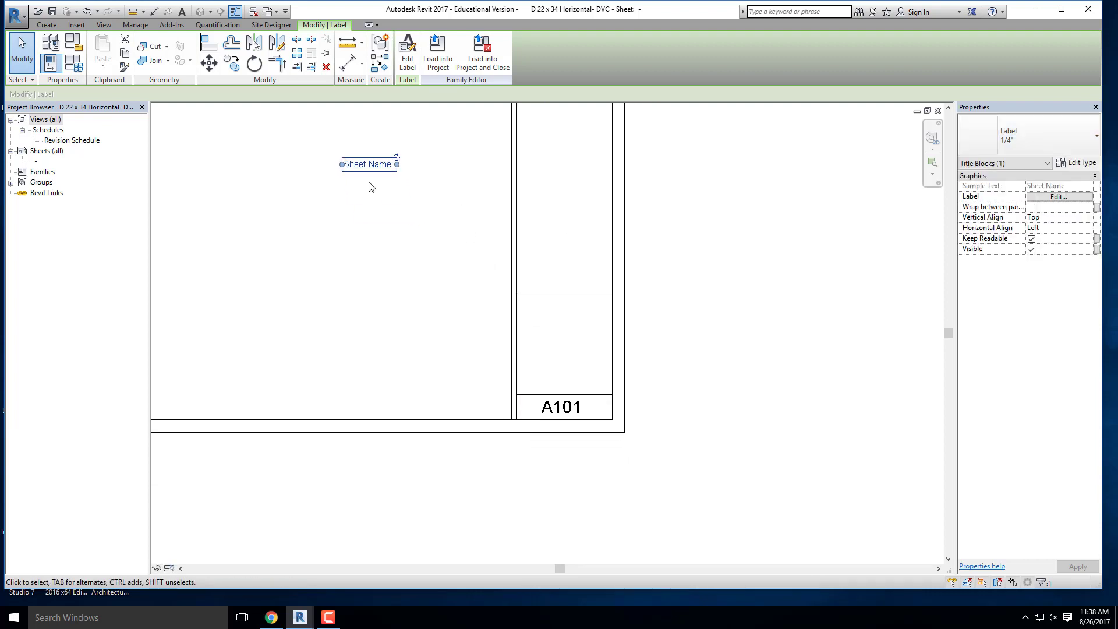
# - Widen the Sheet Name label and move it into the title strip box just above the sheet number
pyautogui.moveTo(418, 152); pyautogui.dragTo(486, 152)
pyautogui.moveTo(338, 158); pyautogui.dragTo(658, 458)
pyautogui.moveTo(658, 458); pyautogui.dragTo(495, 327, button='middle')
pyautogui.moveTo(495, 327); pyautogui.dragTo(532, 343)
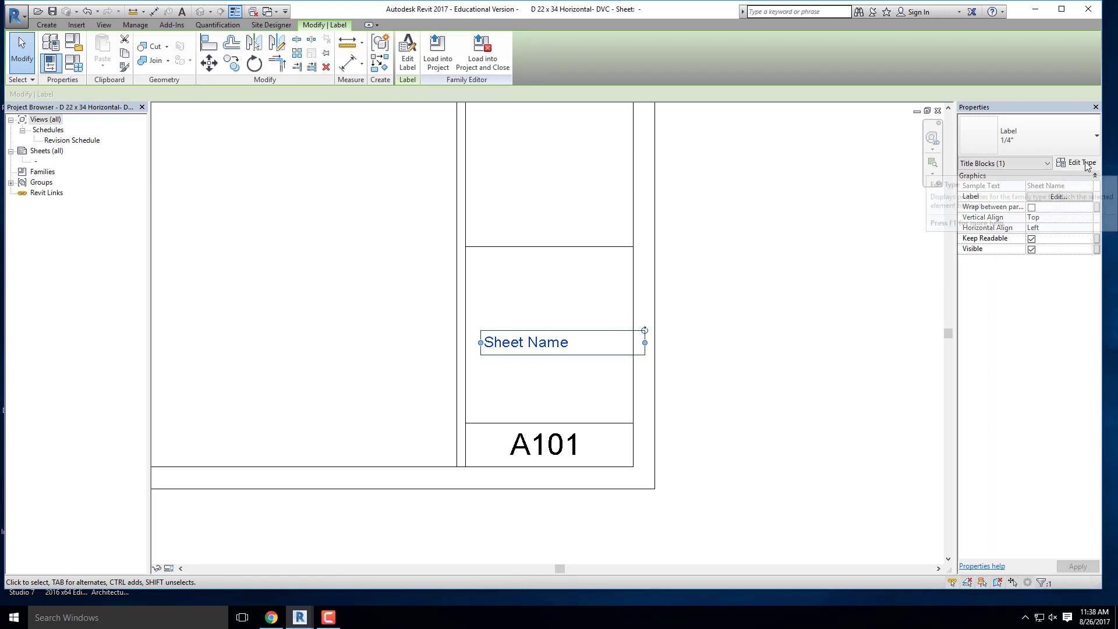
# - Narrow the Sheet Name label's frame to just past its text, so it fits inside the strip
pyautogui.click(591, 377)
pyautogui.click(594, 348)
pyautogui.moveTo(603, 344); pyautogui.dragTo(575, 351)
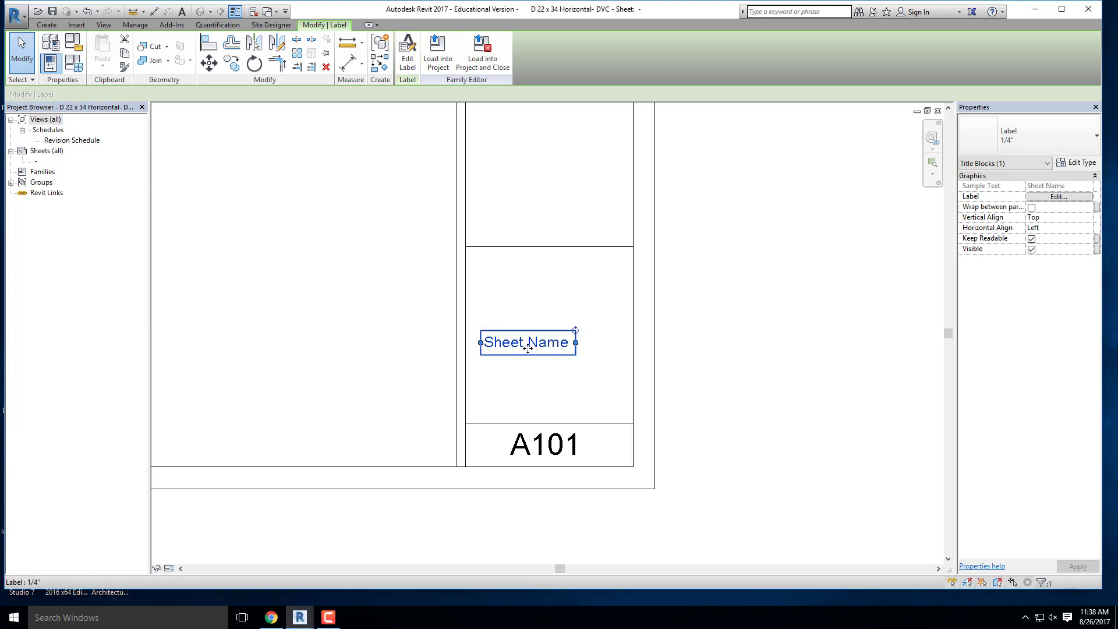
# - Widen the Sheet Name label's frame on both sides to nearly the full width of the title strip box
pyautogui.moveTo(576, 342); pyautogui.dragTo(628, 343)
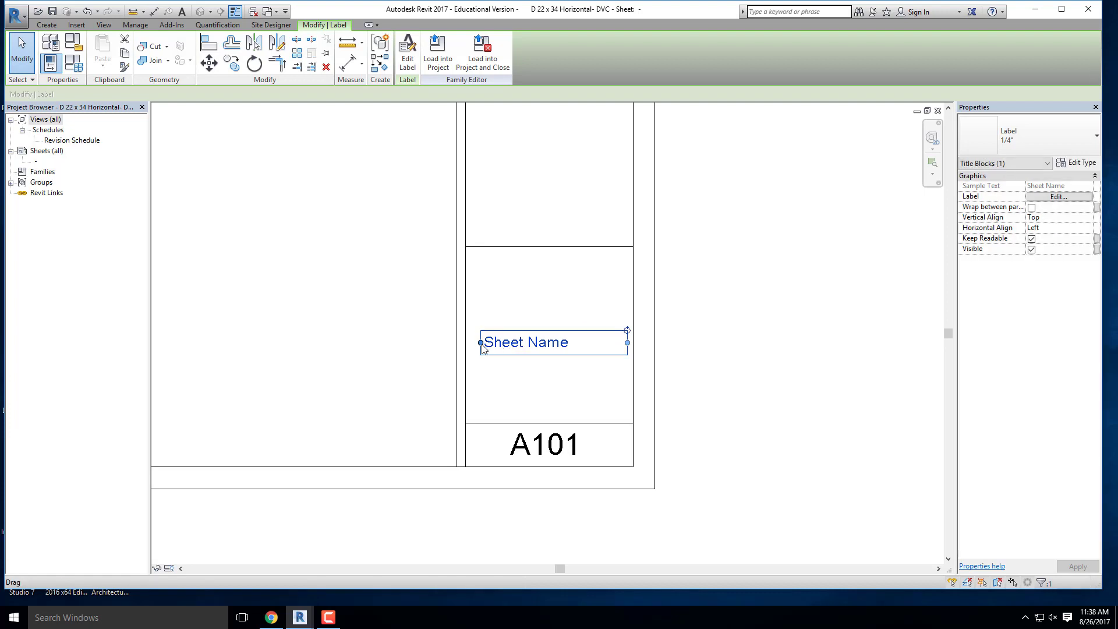
pyautogui.moveTo(481, 342); pyautogui.dragTo(474, 344)
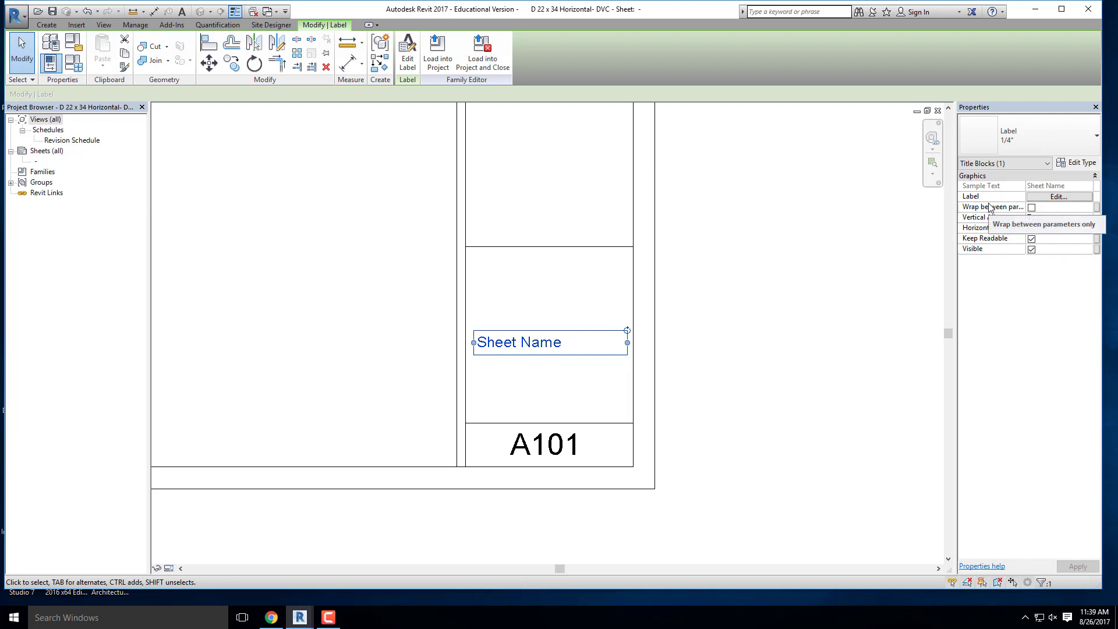
pyautogui.click(583, 367)
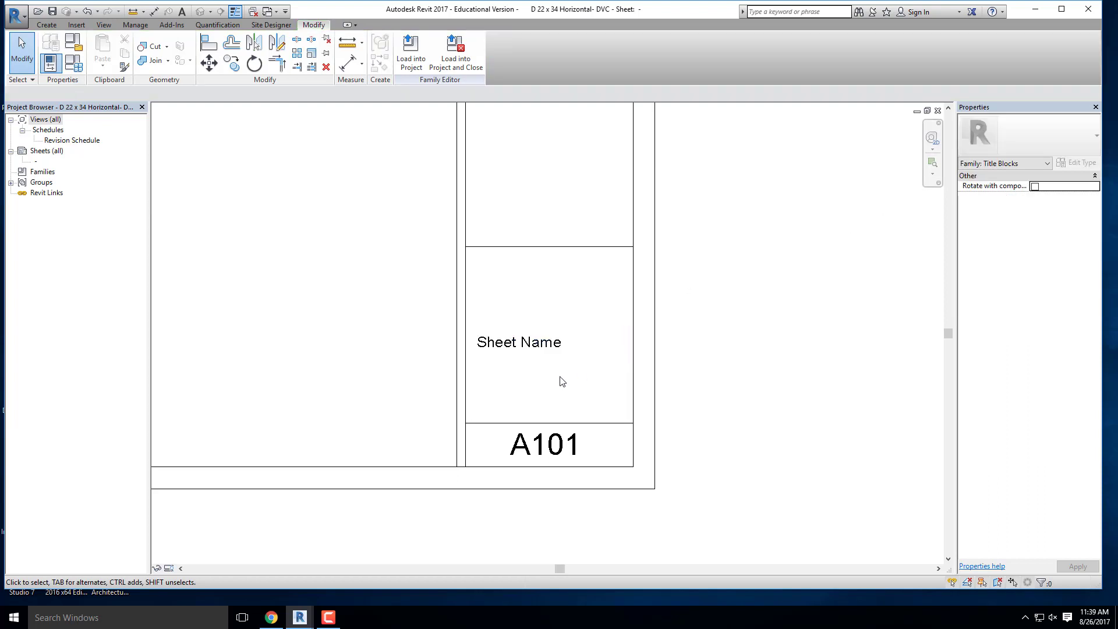
# - Move the Sheet Name label down within its box to sit just above the line over the sheet number
pyautogui.click(504, 349)
pyautogui.keyDown('ctrl'); pyautogui.moveTo(511, 348); pyautogui.dragTo(514, 400); pyautogui.keyUp('ctrl')
pyautogui.click(748, 390)
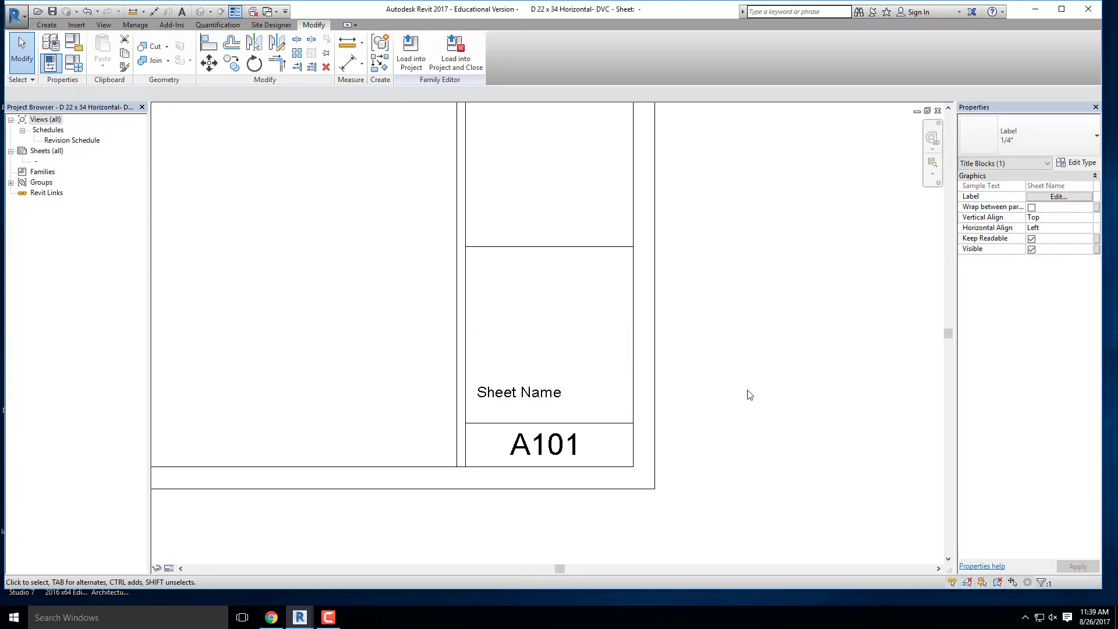
pyautogui.scroll(-1, 752, 495)
pyautogui.click(588, 420)
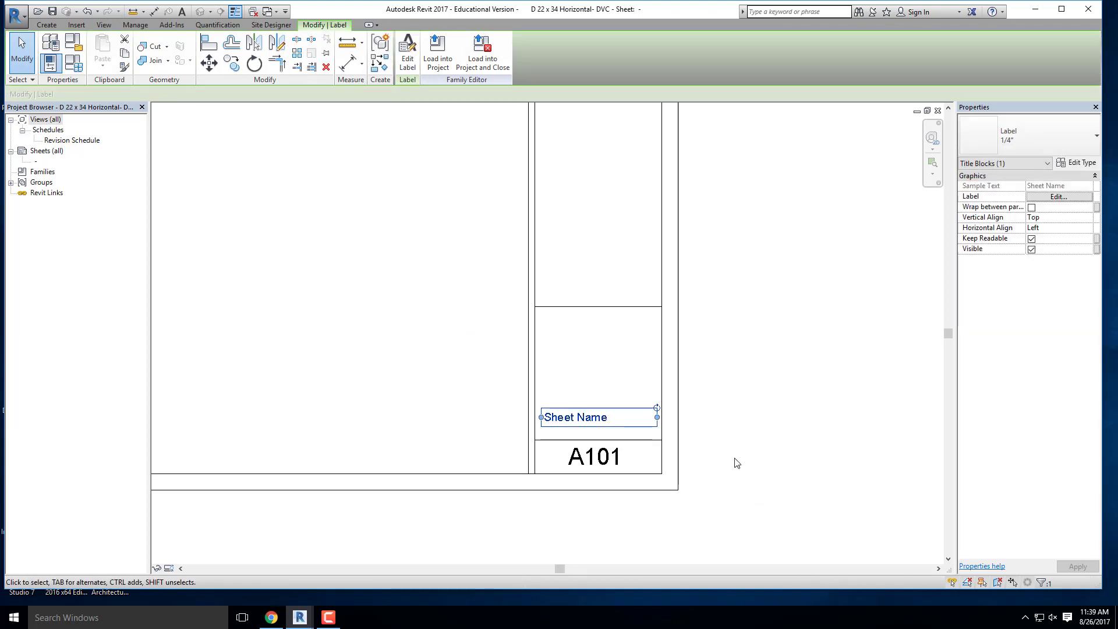
pyautogui.click(737, 460)
pyautogui.scroll(-1, 833, 434)
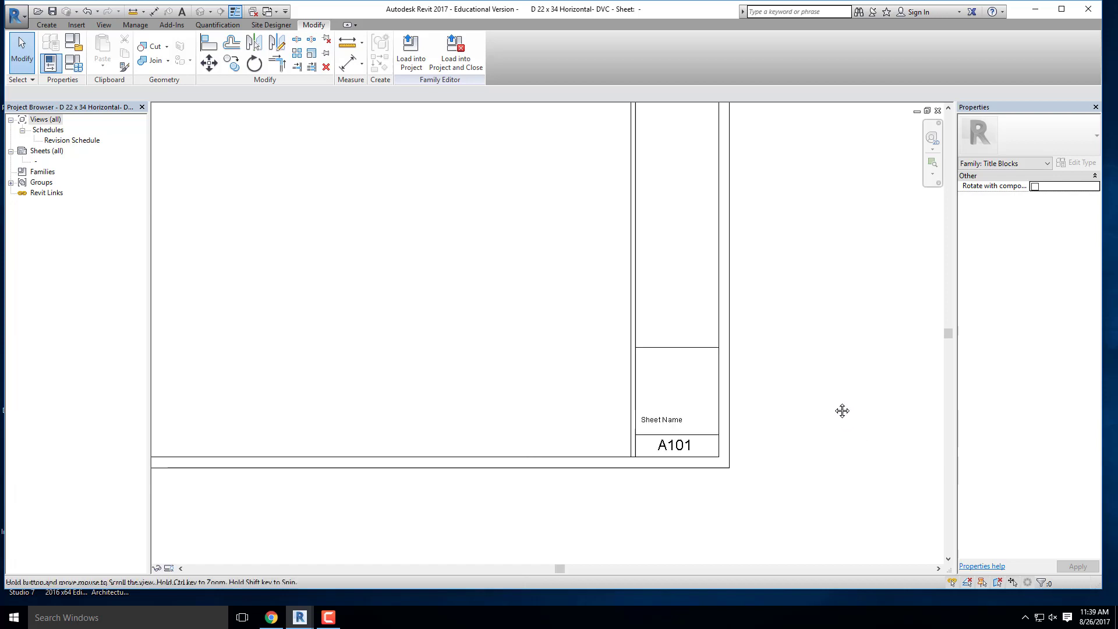
pyautogui.moveTo(842, 411); pyautogui.dragTo(766, 449, button='middle')
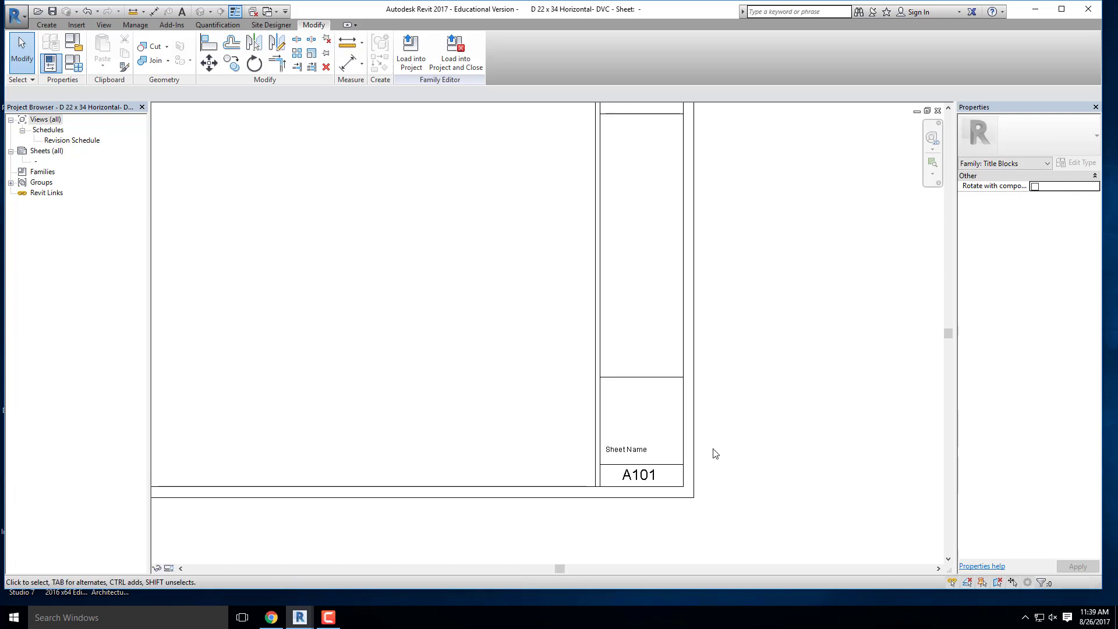
# - Place a 1/8" label with the Client Name parameter in the open drawing area beside the title strip
pyautogui.scroll(1, 719, 434)
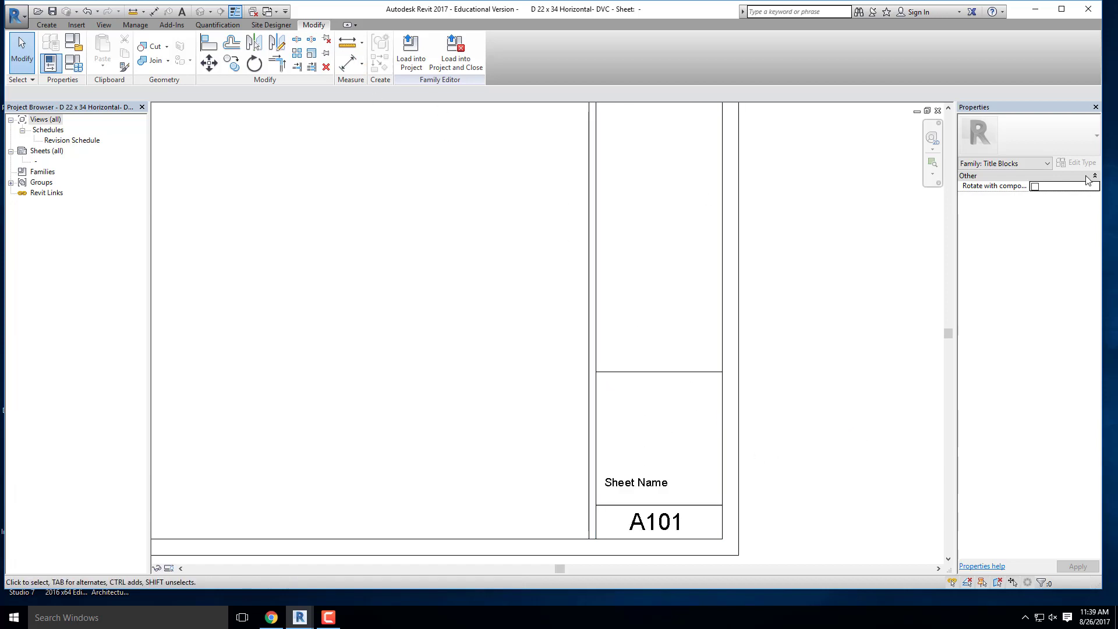
pyautogui.click(48, 25)
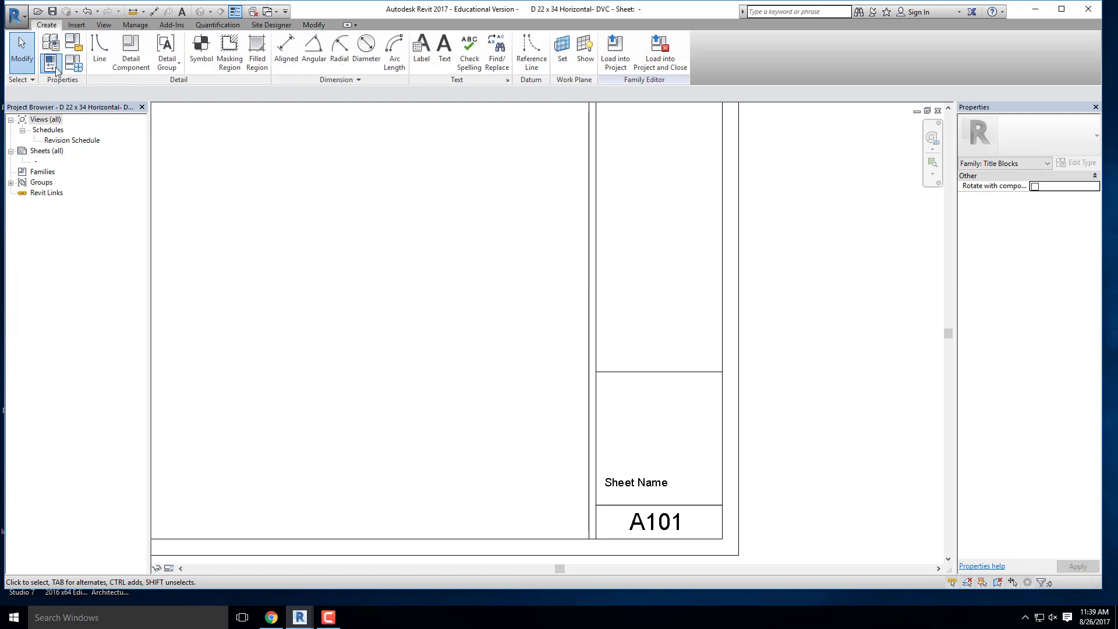
pyautogui.click(422, 49)
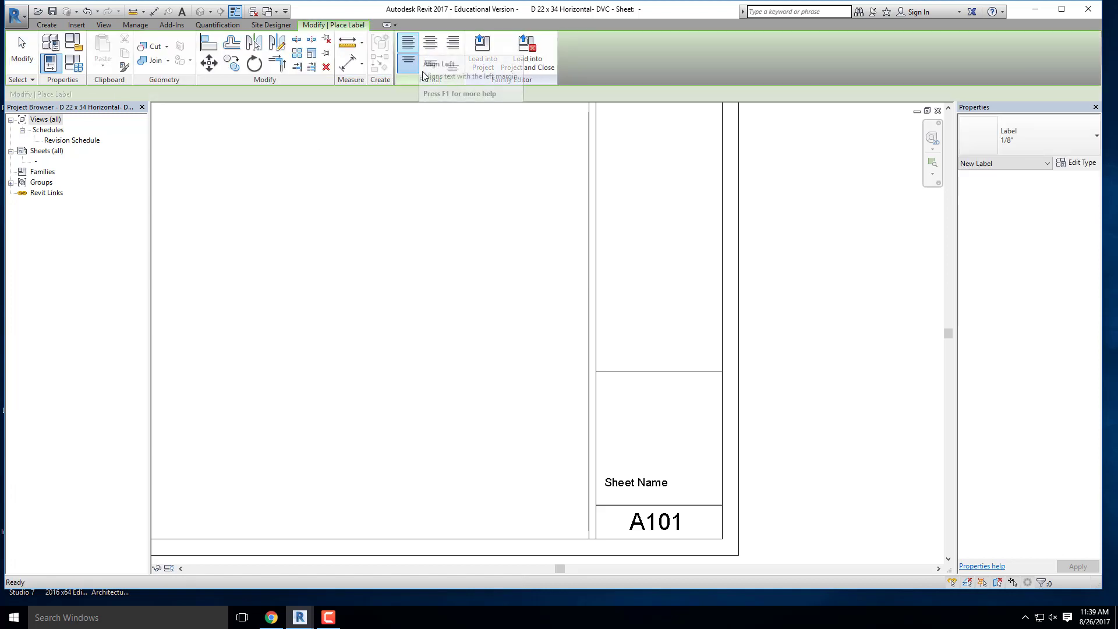
pyautogui.moveTo(549, 255); pyautogui.dragTo(539, 198, button='middle')
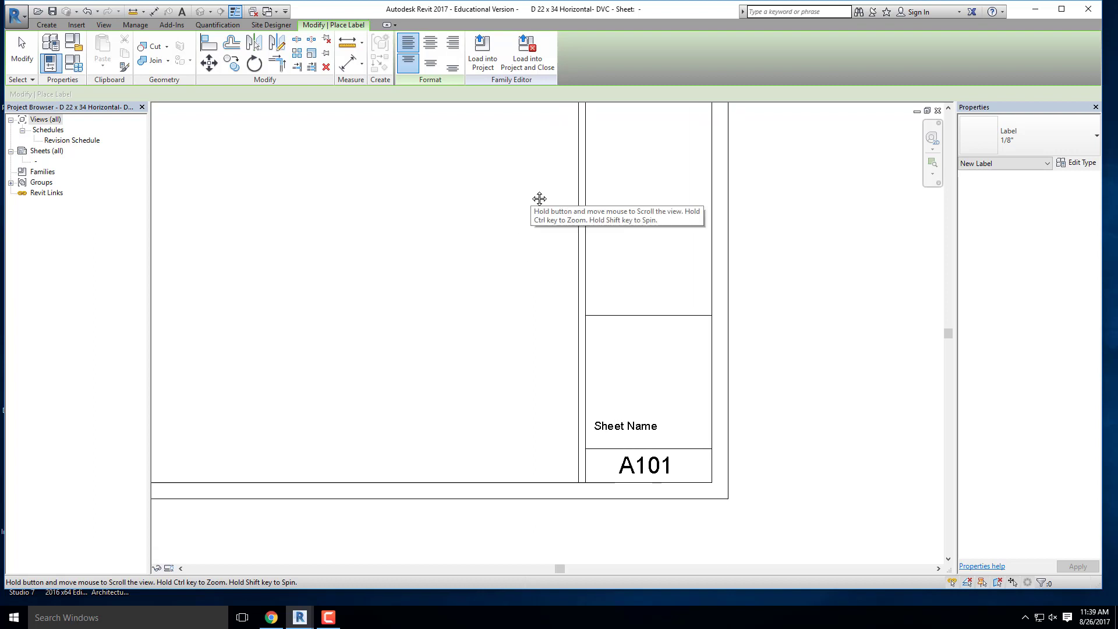
pyautogui.click(463, 281)
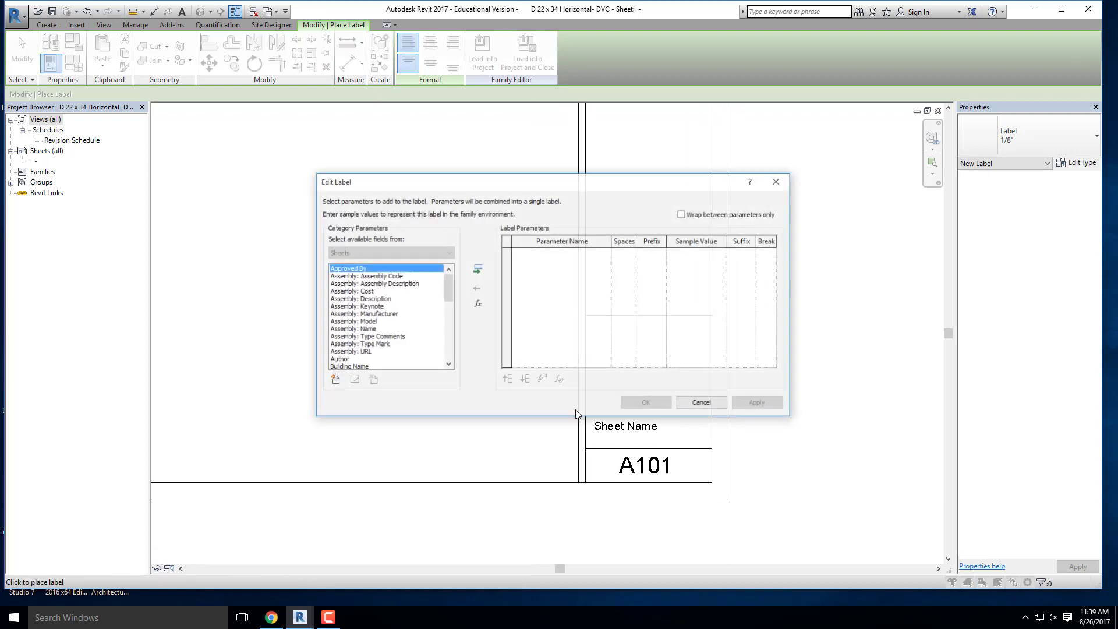
pyautogui.moveTo(443, 283); pyautogui.dragTo(446, 306)
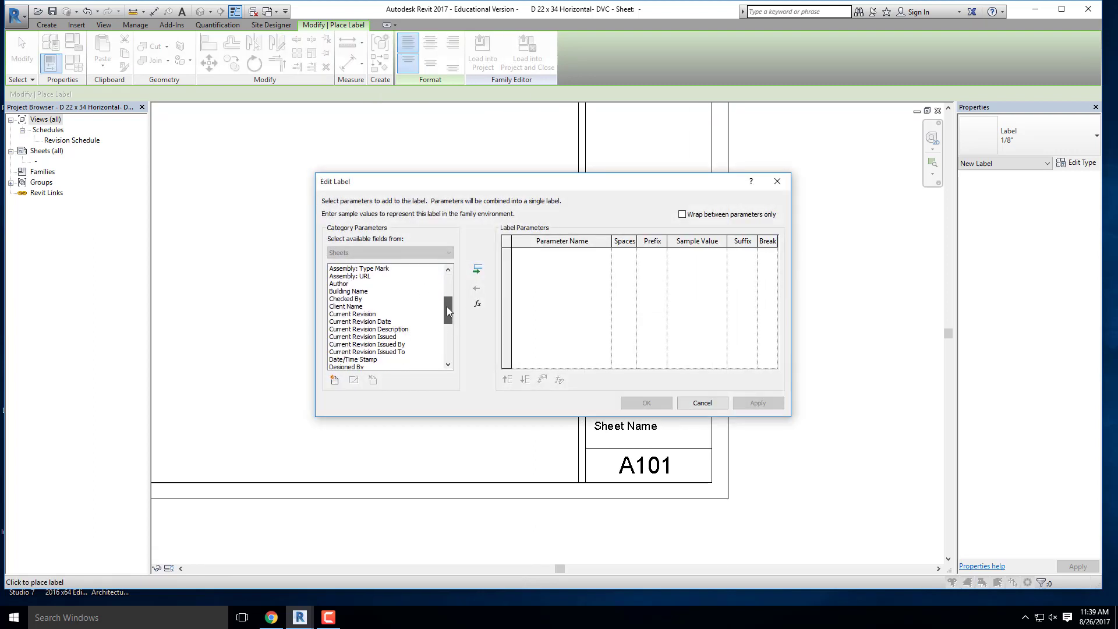
pyautogui.click(350, 306)
pyautogui.doubleClick(395, 311)
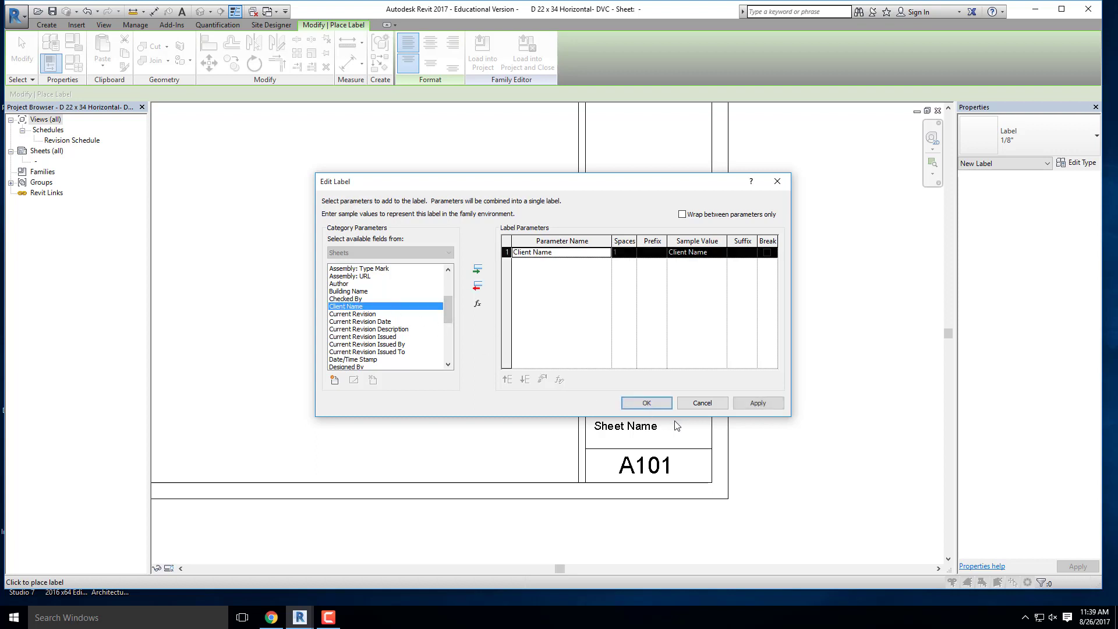
pyautogui.click(646, 403)
pyautogui.scroll(1, 510, 288)
pyautogui.scroll(1, 478, 280)
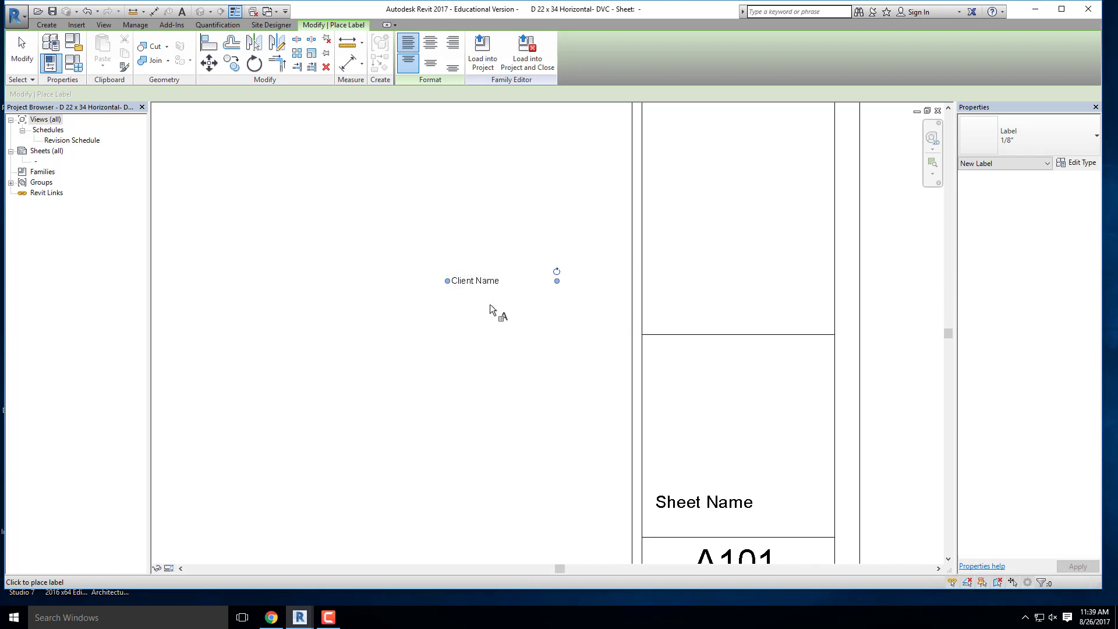
pyautogui.press('Escape')
# - Move the Client Name label into the upper left corner of the title strip box that holds the Sheet Name label
pyautogui.click(479, 287)
pyautogui.moveTo(482, 283); pyautogui.dragTo(696, 350)
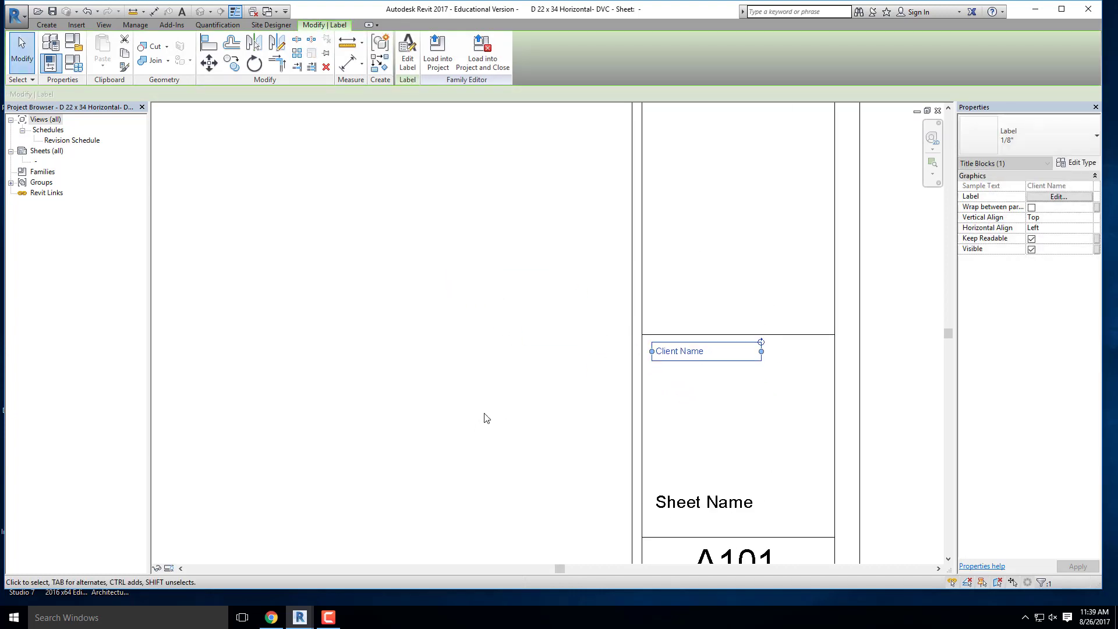
pyautogui.click(484, 417)
pyautogui.scroll(-1, 670, 353)
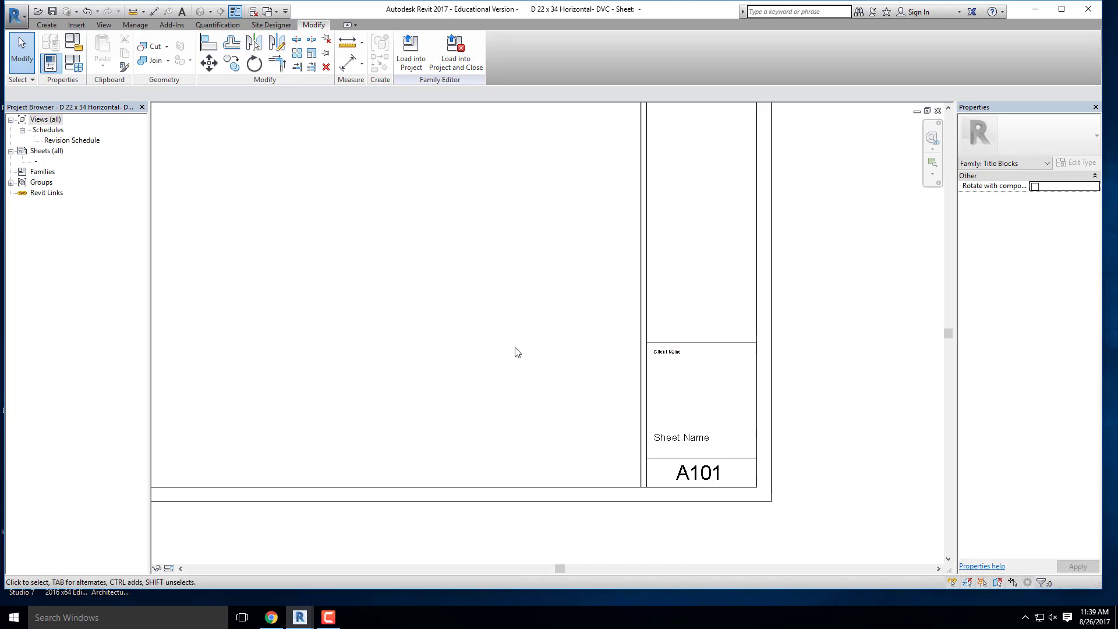
pyautogui.scroll(-2, 464, 394)
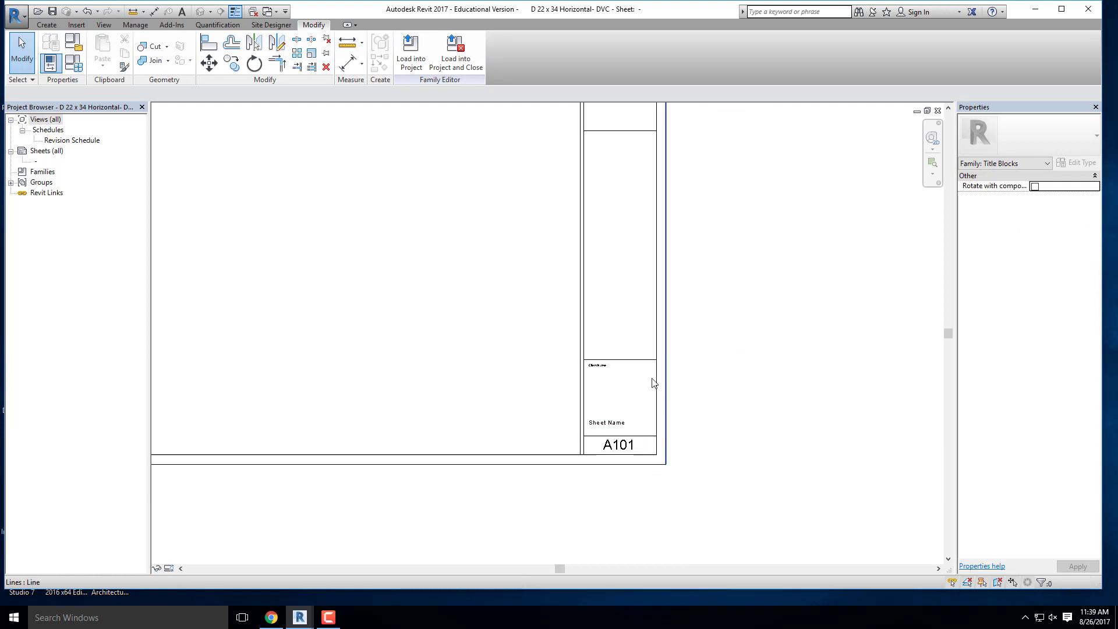
pyautogui.scroll(-2, 686, 347)
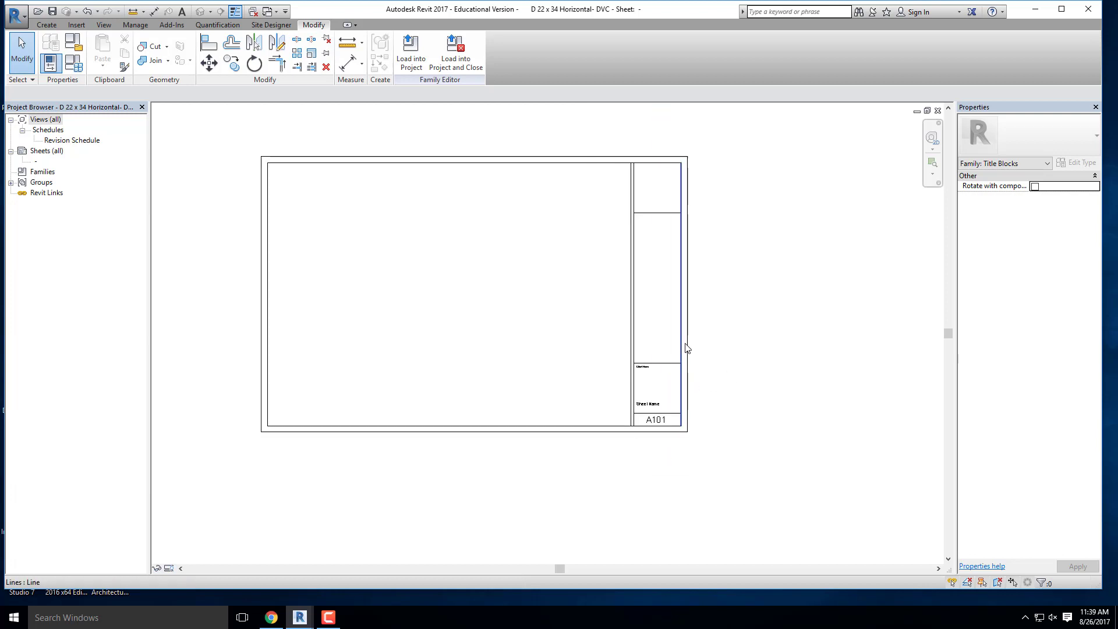
pyautogui.scroll(3, 686, 347)
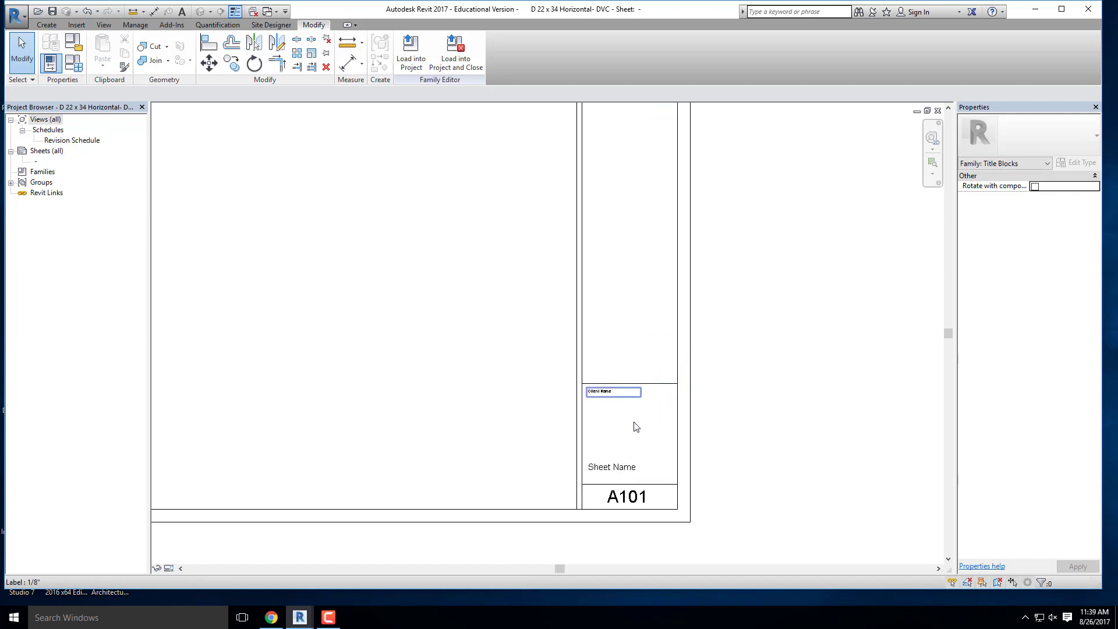
pyautogui.scroll(-2, 643, 465)
pyautogui.scroll(3, 646, 225)
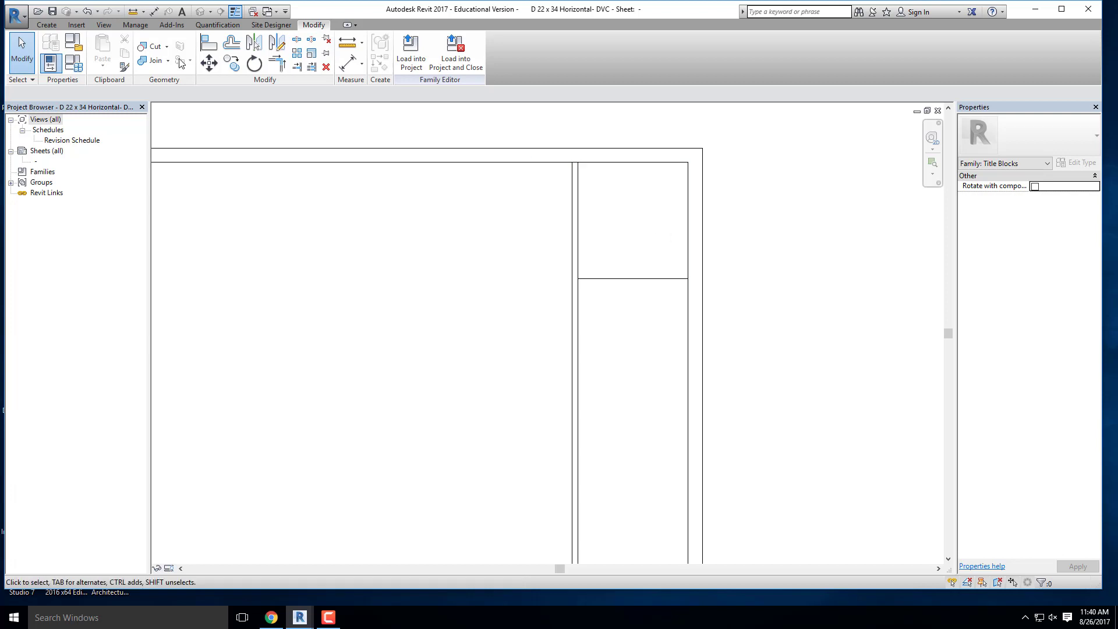
pyautogui.click(272, 619)
pyautogui.click(1050, 9)
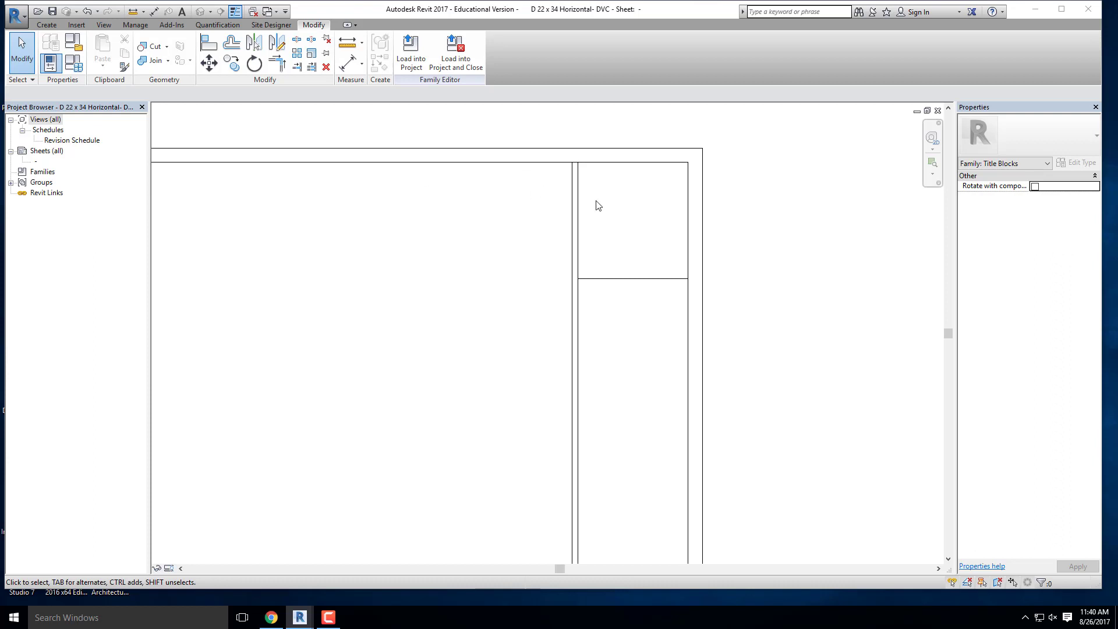
pyautogui.click(52, 27)
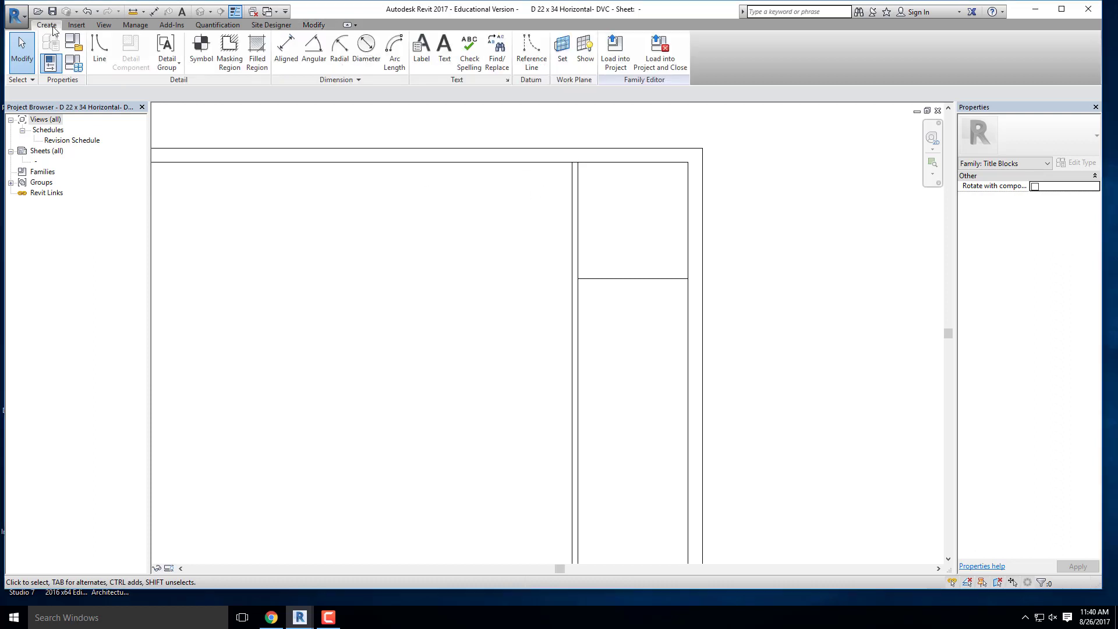
# - Import the DVC logo image from the WEEK 3 folder and place it over the uppermost box of the title strip
pyautogui.click(77, 25)
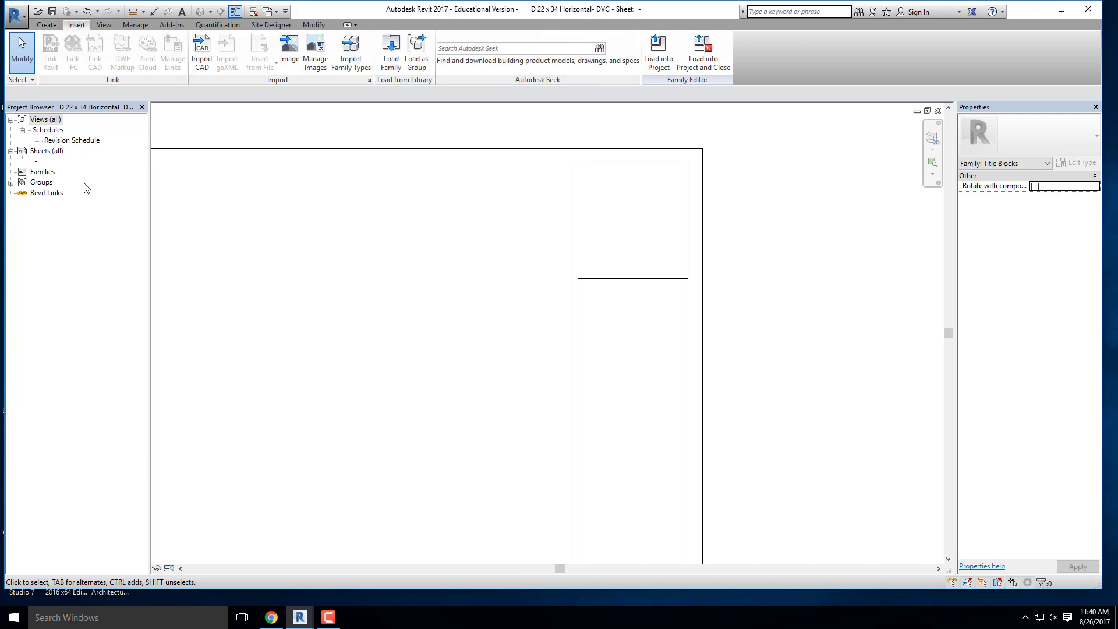
pyautogui.click(283, 51)
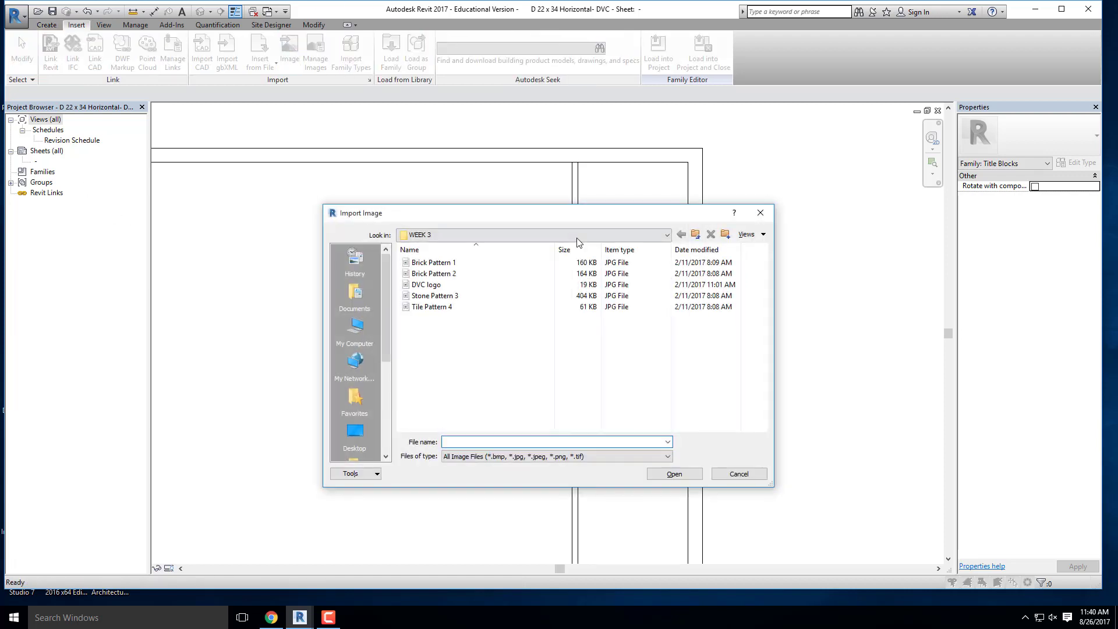
pyautogui.click(431, 286)
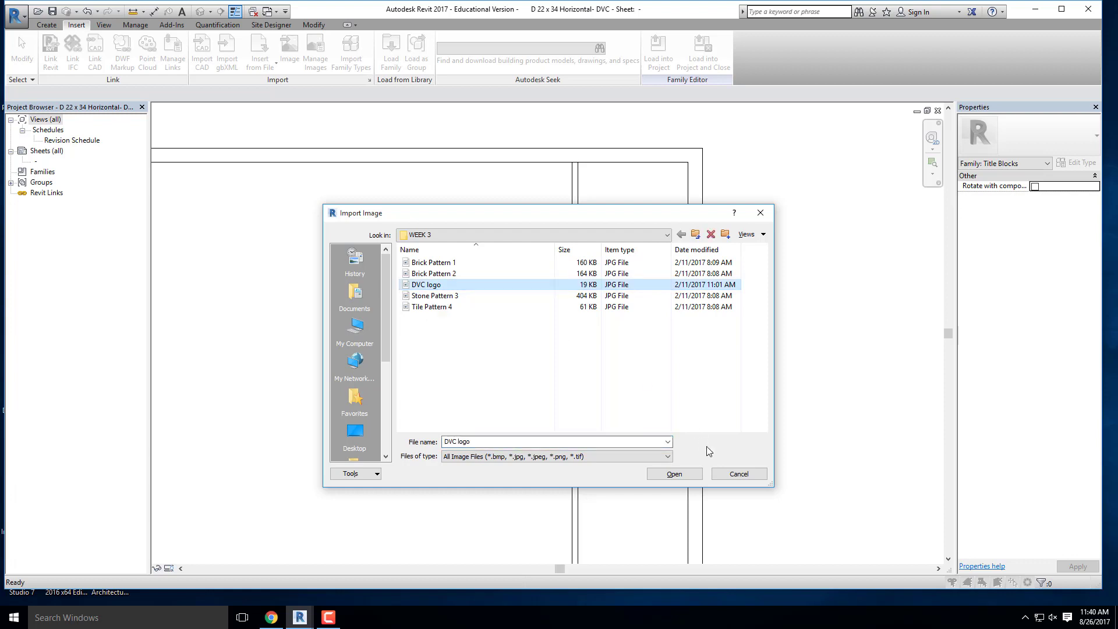
pyautogui.click(693, 477)
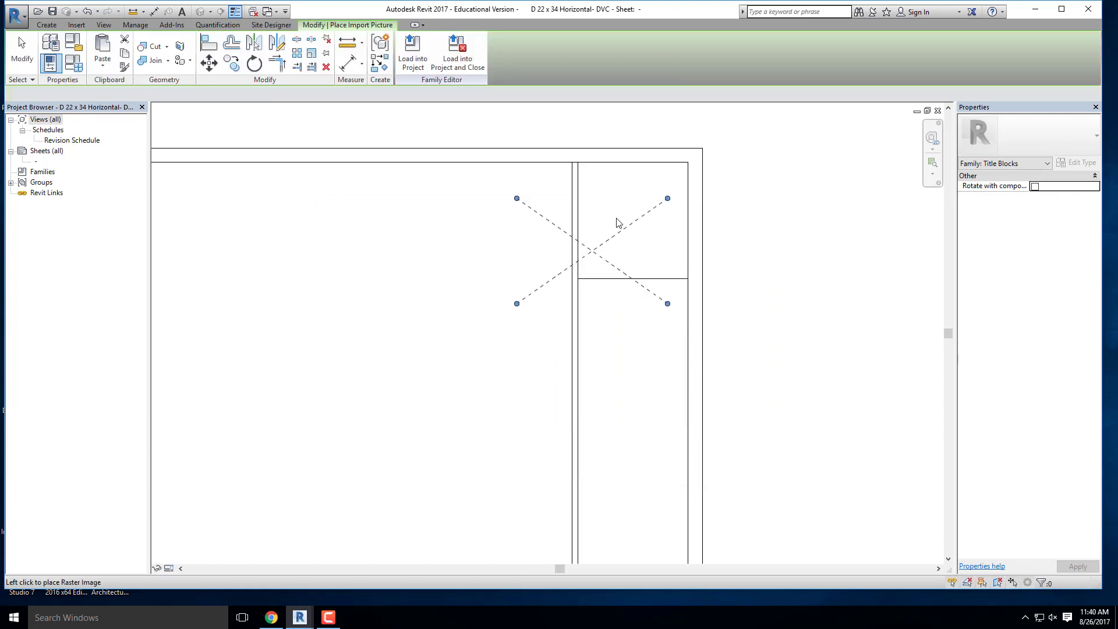
pyautogui.click(626, 221)
# - Shrink the DVC logo to about 3 3/4" wide and fit it against the upper edge of its title strip box
pyautogui.moveTo(702, 168); pyautogui.dragTo(661, 198)
pyautogui.moveTo(621, 234); pyautogui.dragTo(647, 203)
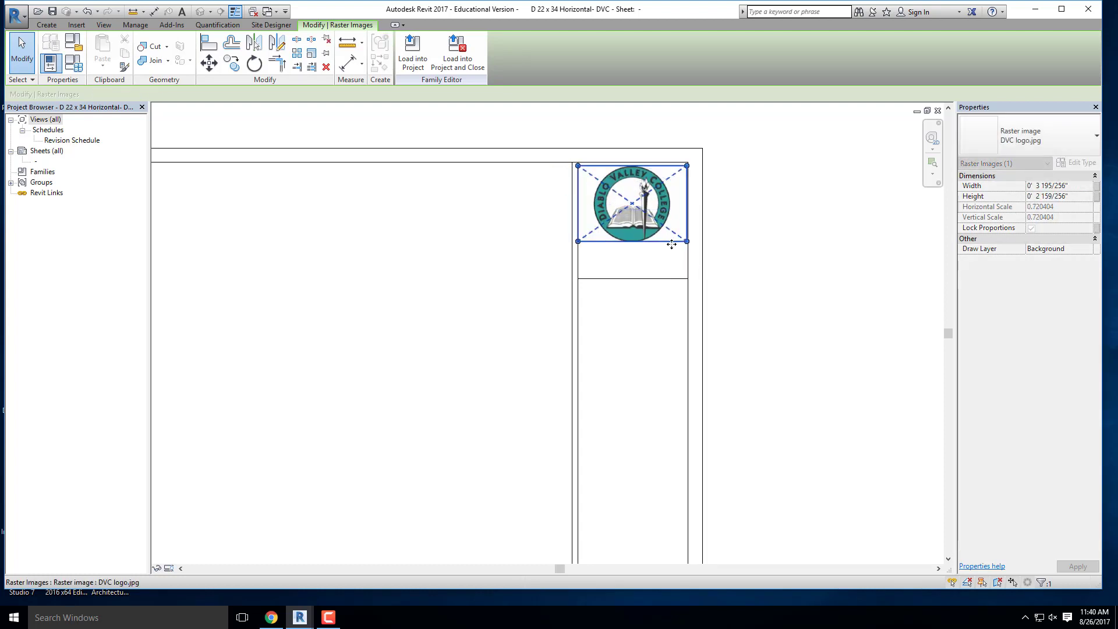
pyautogui.click(821, 252)
# - Add a 1/4" text note below the logo, nearly as wide as the box, reading "Diablo Valley College"
pyautogui.click(46, 25)
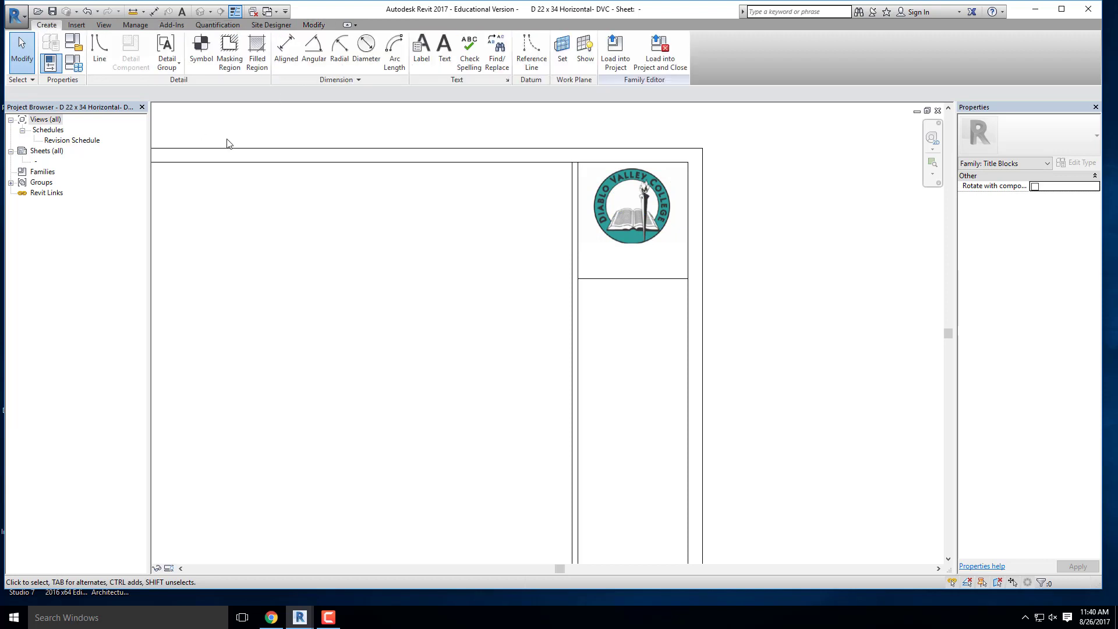
pyautogui.click(444, 51)
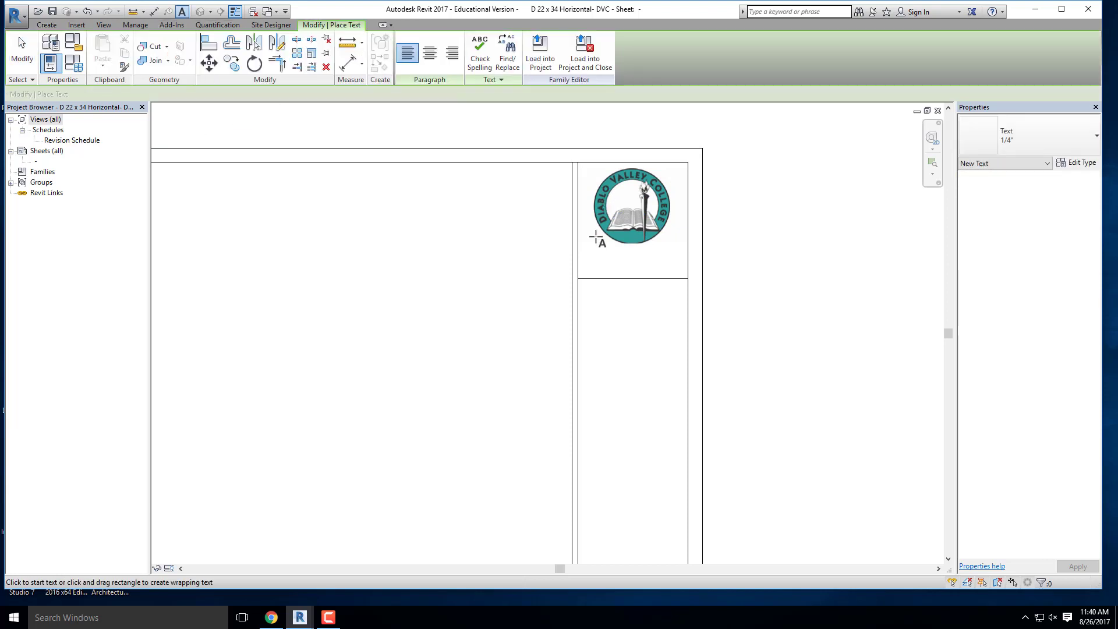
pyautogui.scroll(2, 597, 244)
pyautogui.moveTo(586, 254); pyautogui.dragTo(733, 293)
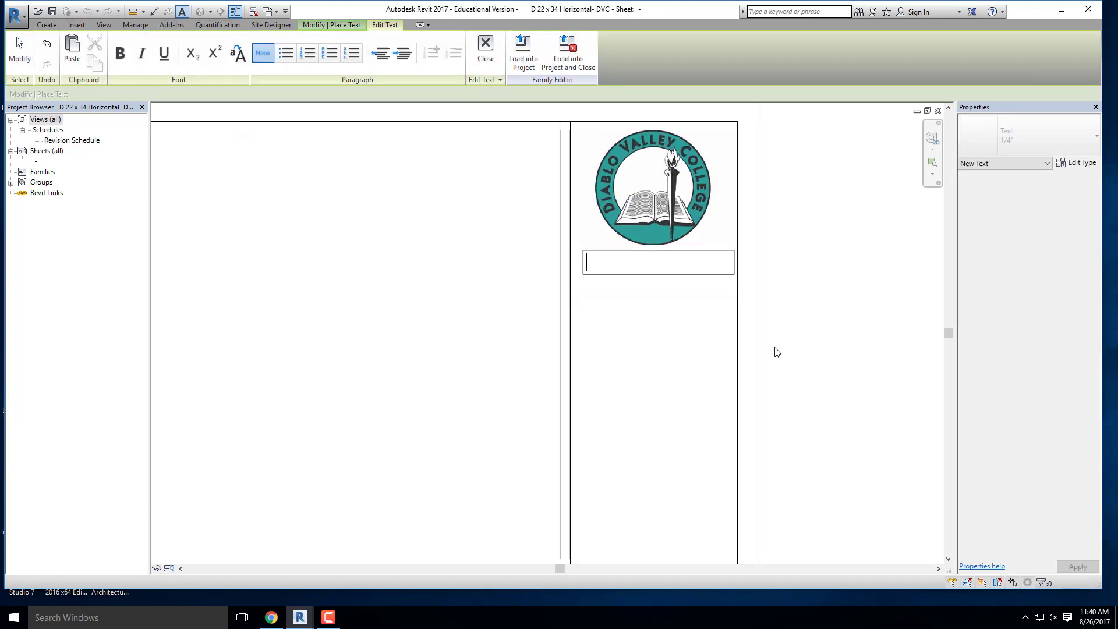
pyautogui.write('D')
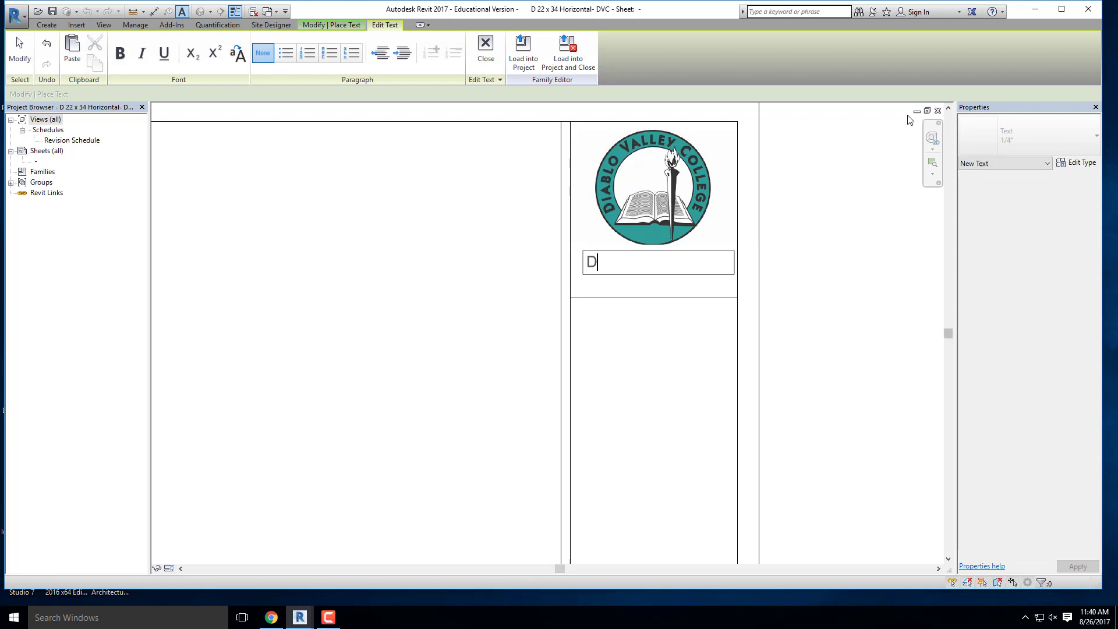
pyautogui.write('iablo Val')
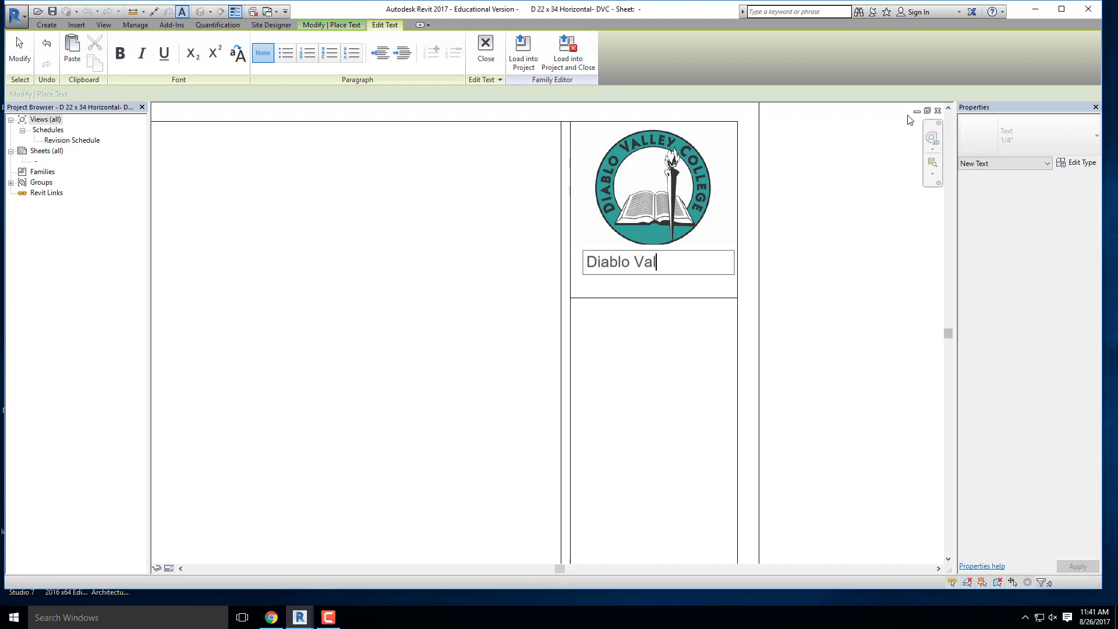
pyautogui.write('ley Collge')
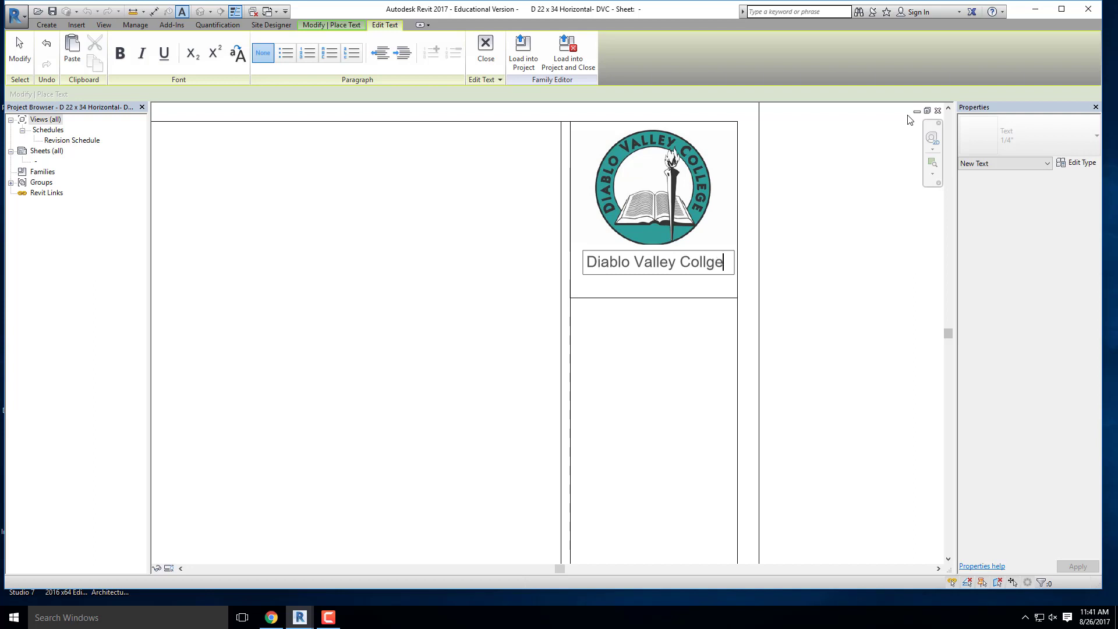
pyautogui.press('Return')
pyautogui.press('BackSpace')
pyautogui.press('BackSpace')
pyautogui.press('BackSpace')
pyautogui.write('ege')
pyautogui.press('Return')
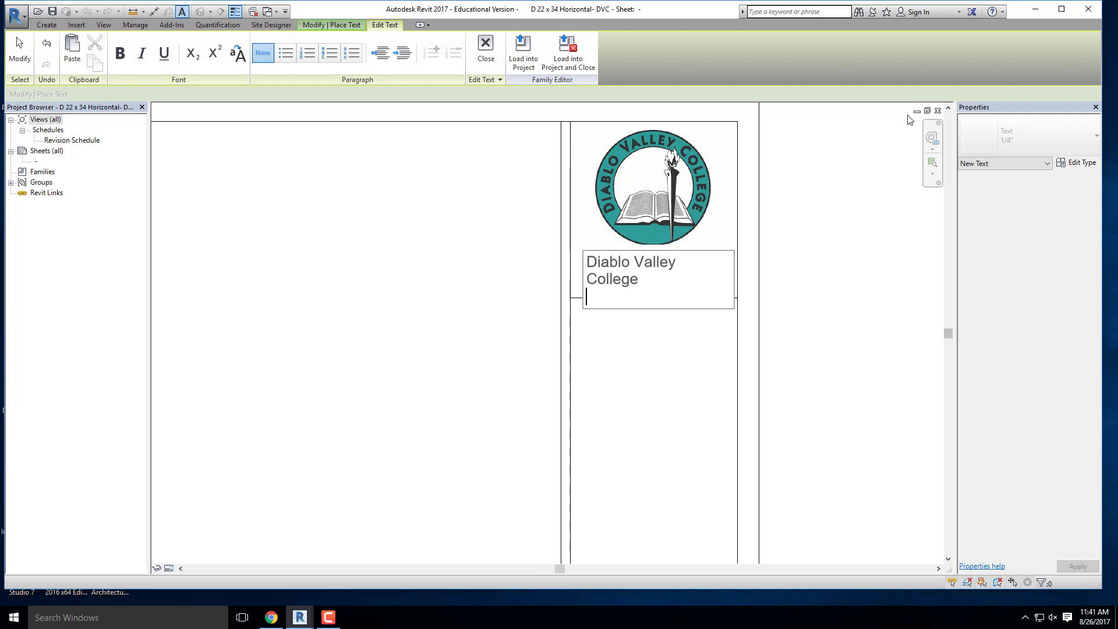
# - Enter the college's street address as a new line in the text note below the logo
pyautogui.write('1234 Viking Dr')
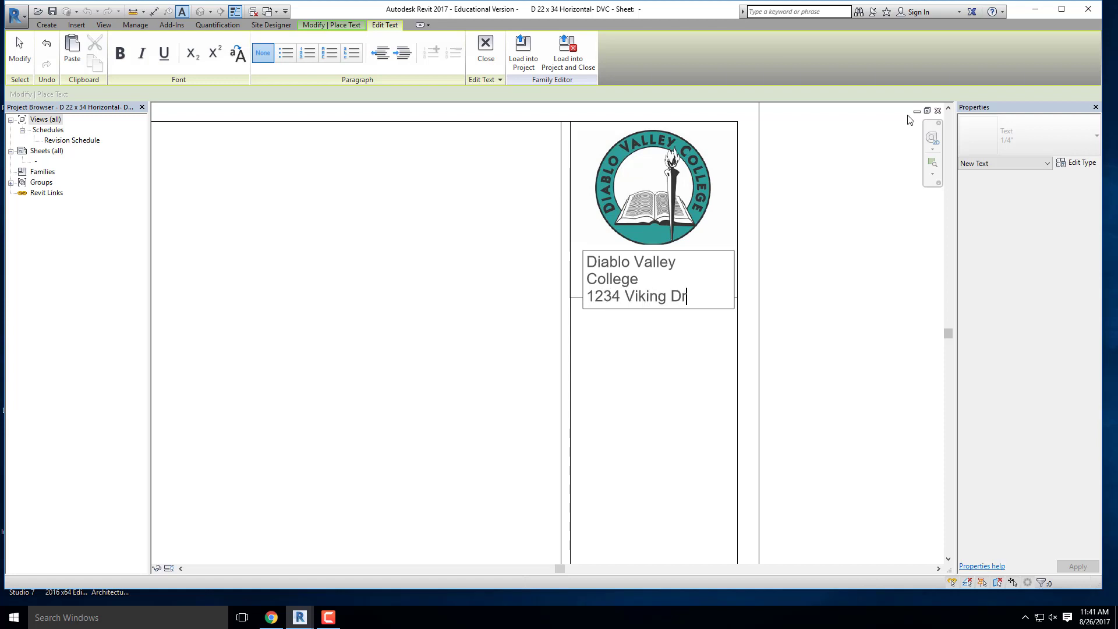
pyautogui.press('BackSpace')
pyautogui.press('BackSpace')
pyautogui.press('BackSpace')
pyautogui.press('BackSpace')
pyautogui.press('BackSpace')
pyautogui.press('BackSpace')
pyautogui.press('BackSpace')
pyautogui.press('BackSpace')
pyautogui.press('BackSpace')
pyautogui.write('Golf Links Dr.')
pyautogui.press('Return')
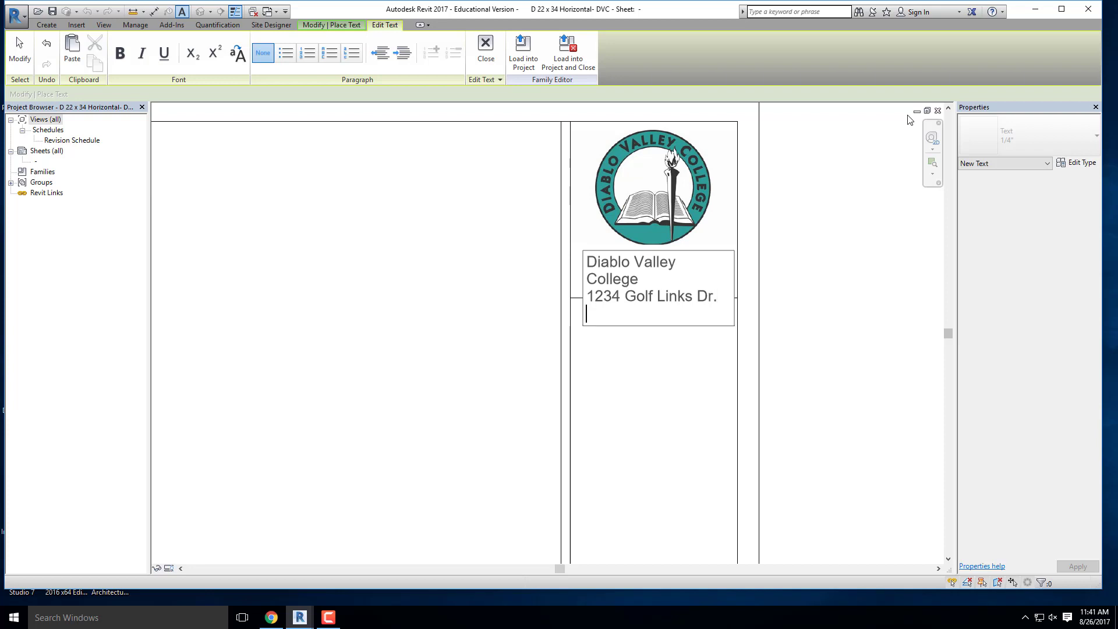
# - Add the college's city and state as the last line of the text note and finish placing text
pyautogui.write('Pleasant Hill, CAA')
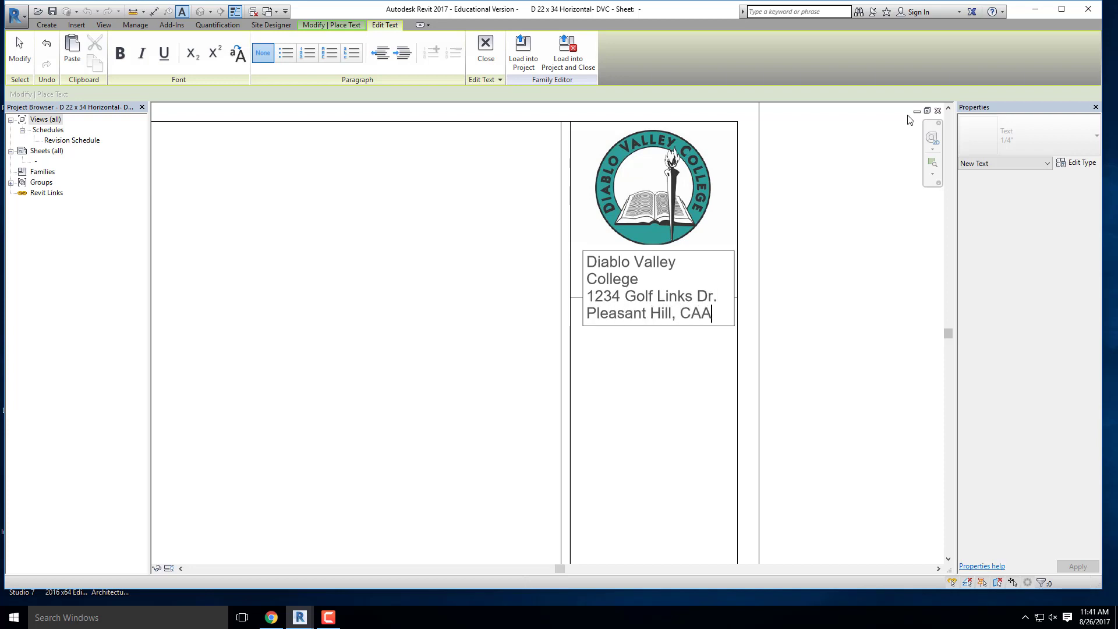
pyautogui.press('BackSpace')
pyautogui.click(482, 301)
pyautogui.scroll(-2, 455, 302)
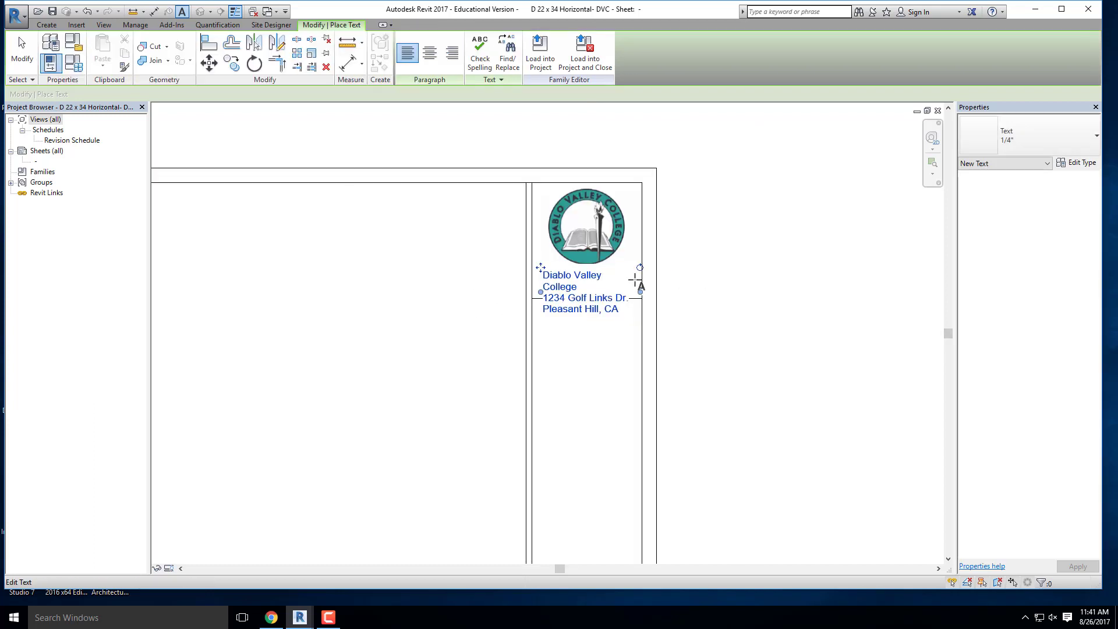
pyautogui.press('Escape')
# - Change the college address note's text type to 1/8
pyautogui.click(578, 301)
pyautogui.click(1028, 135)
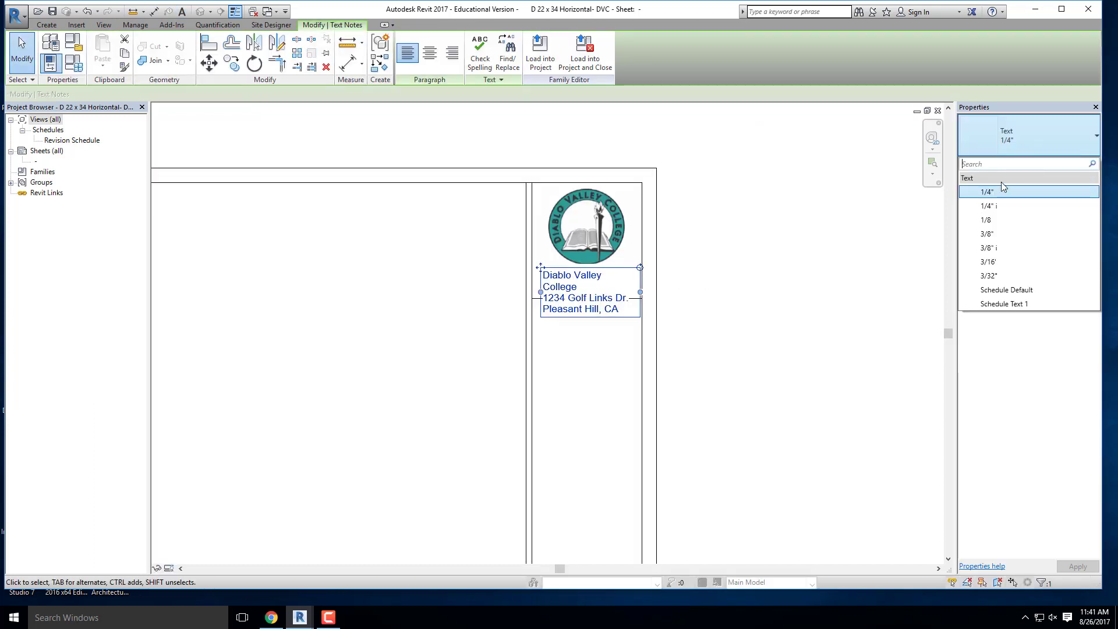
pyautogui.click(997, 225)
# - Narrow the college address note's frame to fit its text and move the note to sit centered below the logo
pyautogui.scroll(2, 655, 282)
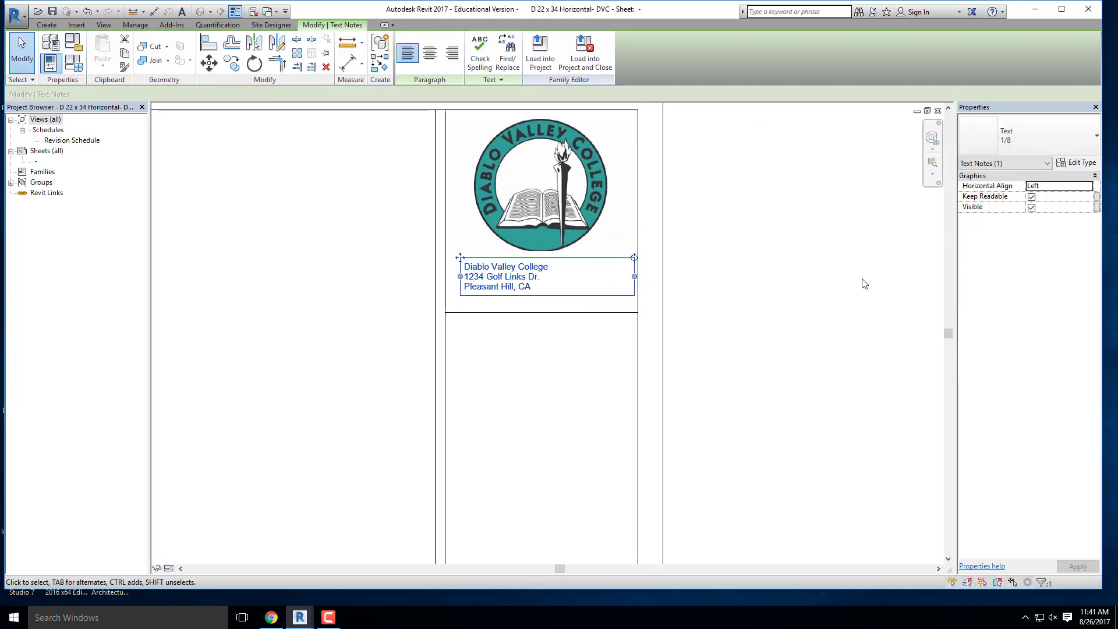
pyautogui.moveTo(634, 276); pyautogui.dragTo(561, 280)
pyautogui.moveTo(460, 257); pyautogui.dragTo(502, 260)
pyautogui.click(722, 294)
# - Examine the address note below the logo and the label layout along the whole title strip
pyautogui.scroll(-3, 788, 228)
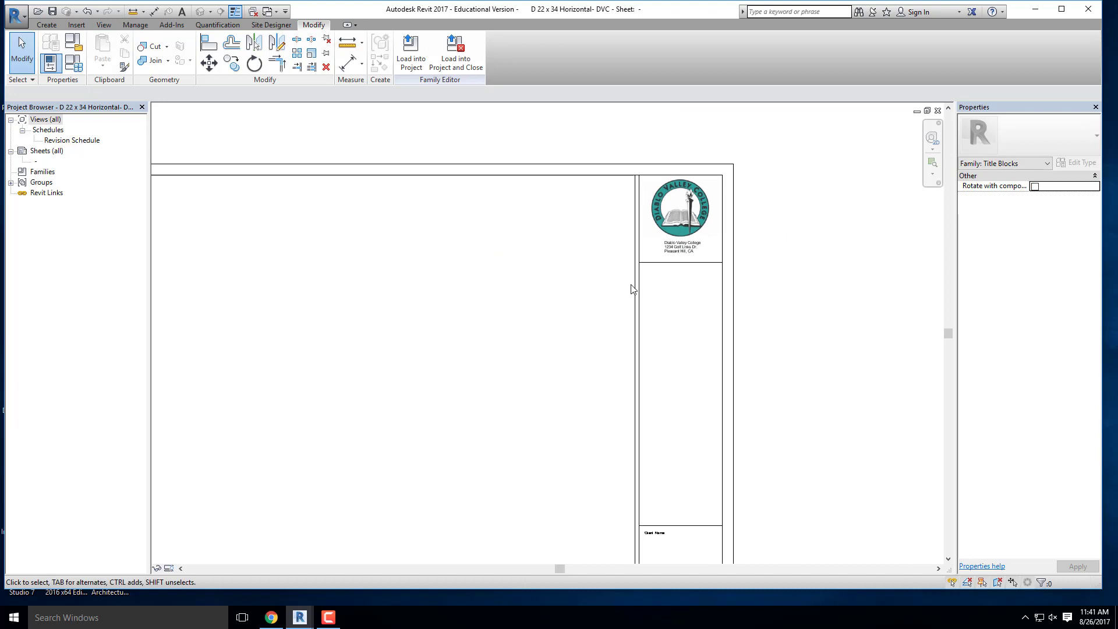
pyautogui.scroll(2, 642, 278)
pyautogui.click(722, 232)
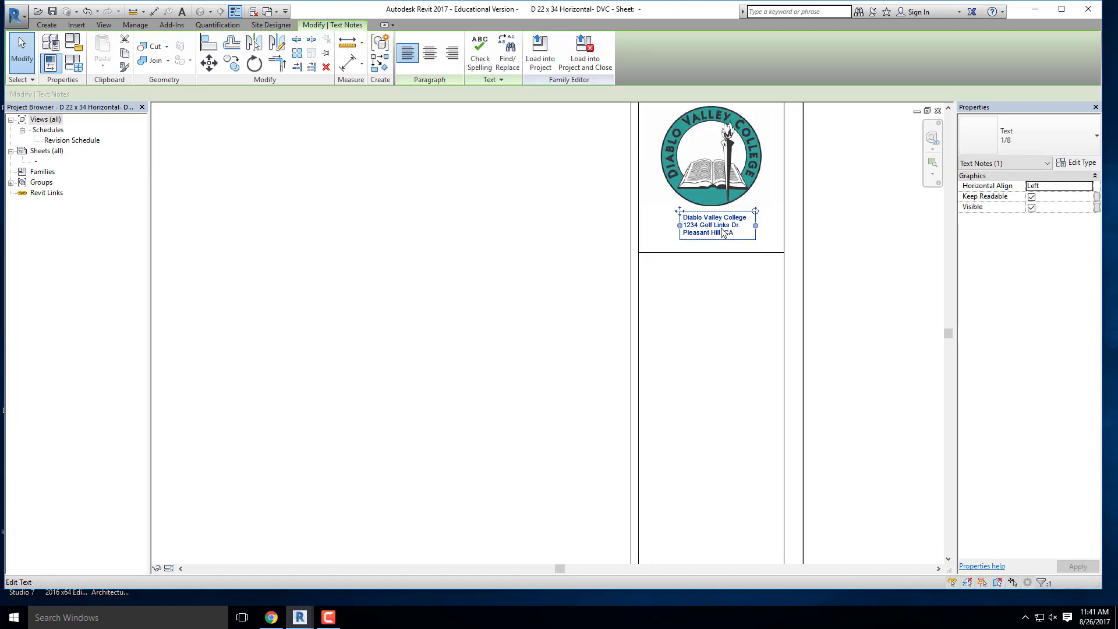
pyautogui.click(832, 196)
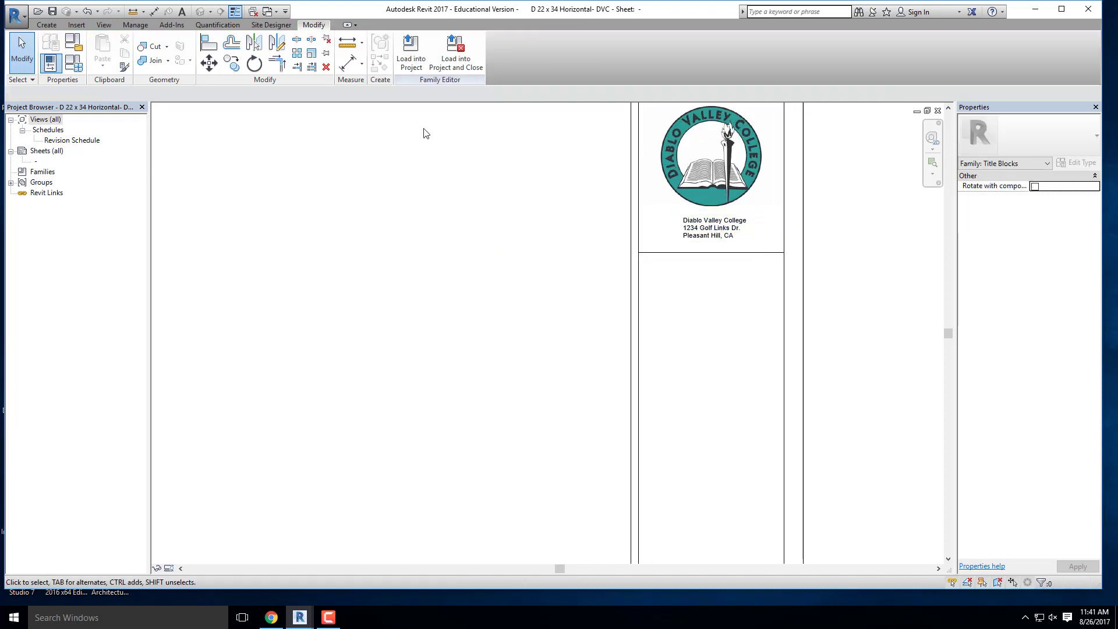
pyautogui.scroll(-3, 424, 132)
pyautogui.scroll(2, 556, 384)
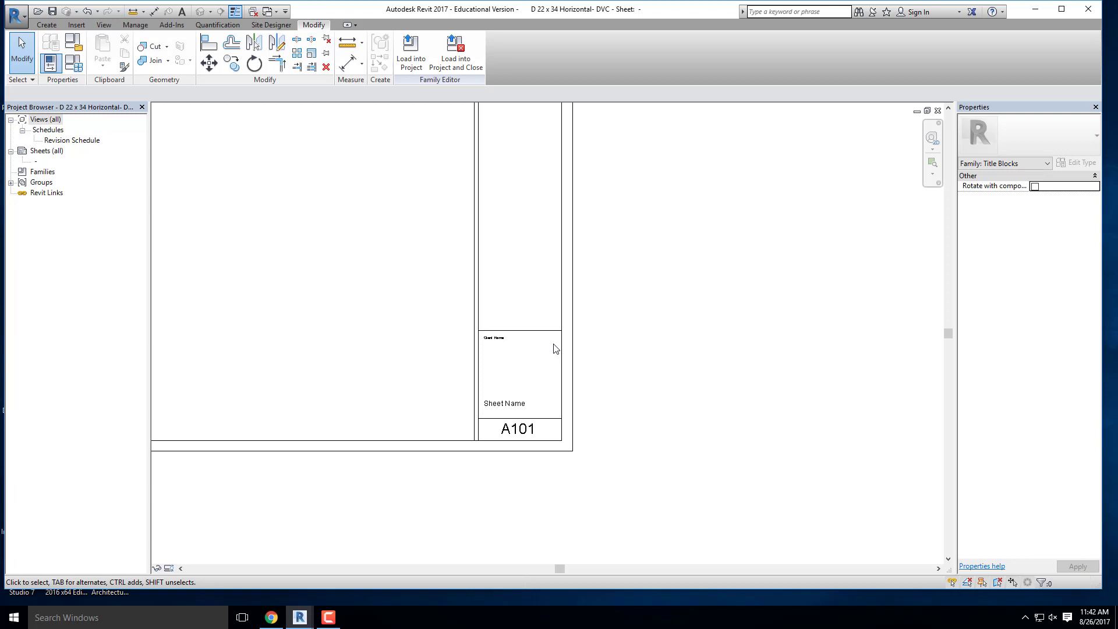
pyautogui.scroll(-5, 612, 338)
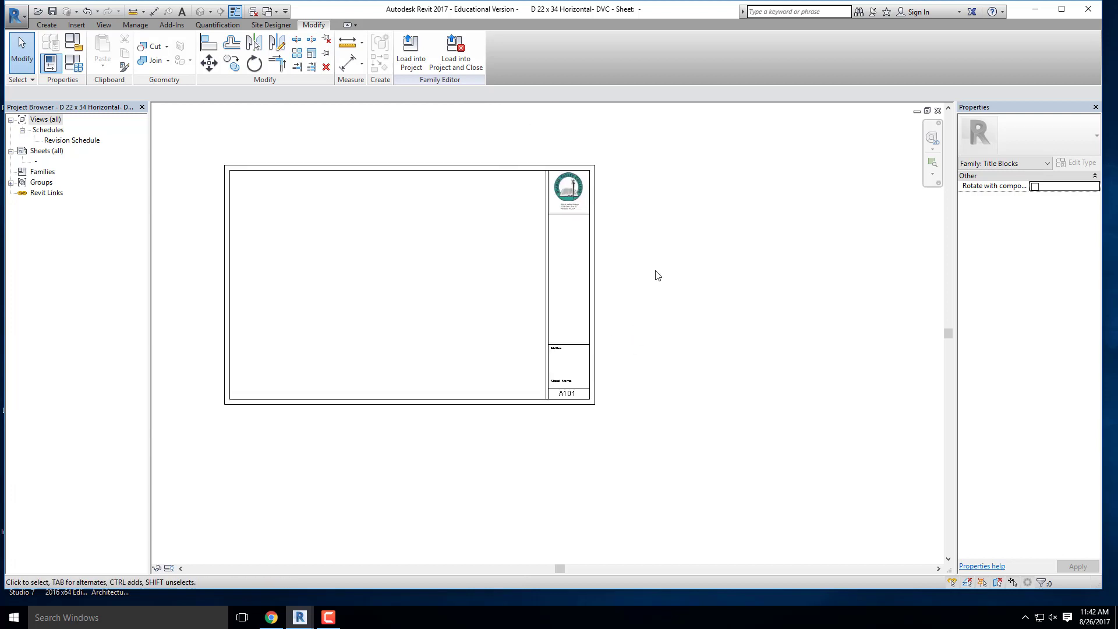
pyautogui.scroll(2, 645, 261)
pyautogui.scroll(-1, 642, 253)
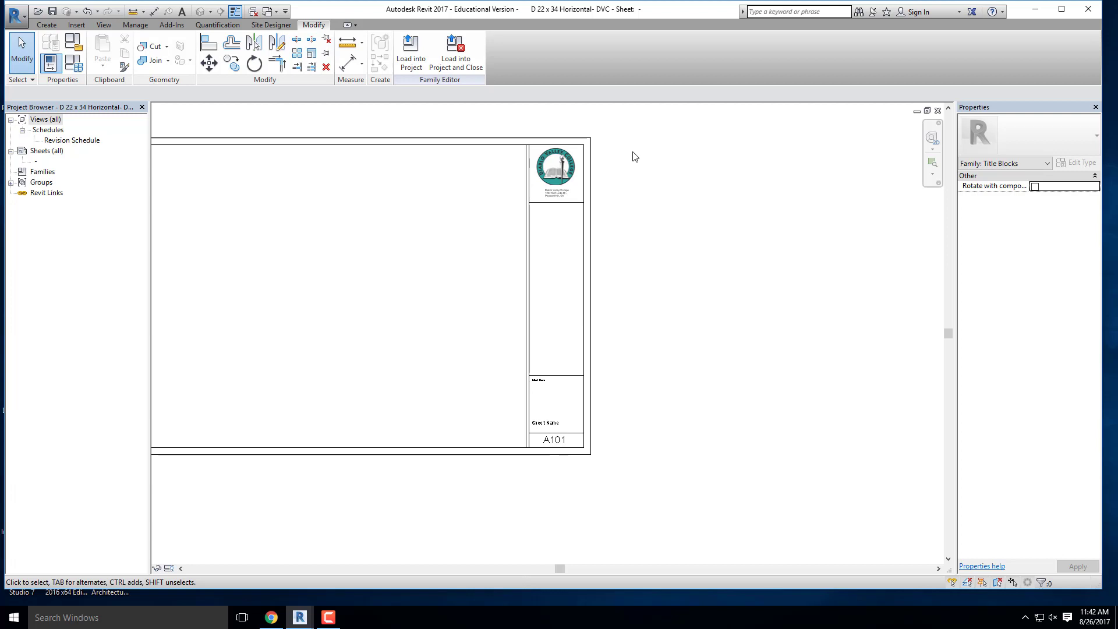
# - Save the title block family and load it into the house project, overwriting the existing version
pyautogui.hotkey('ctrl', 's')
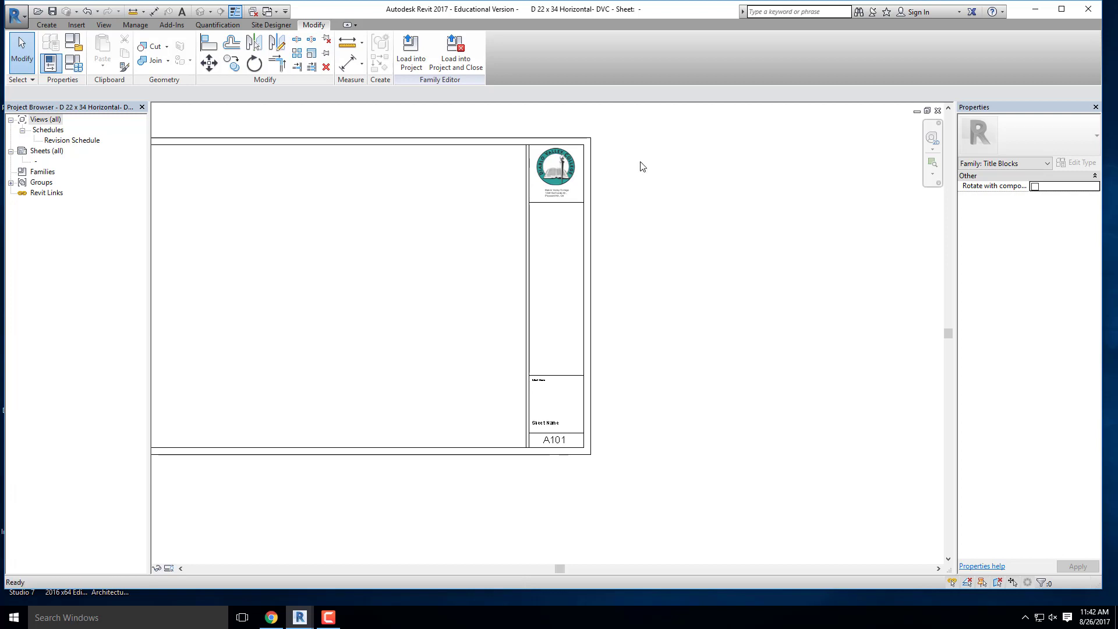
pyautogui.click(409, 60)
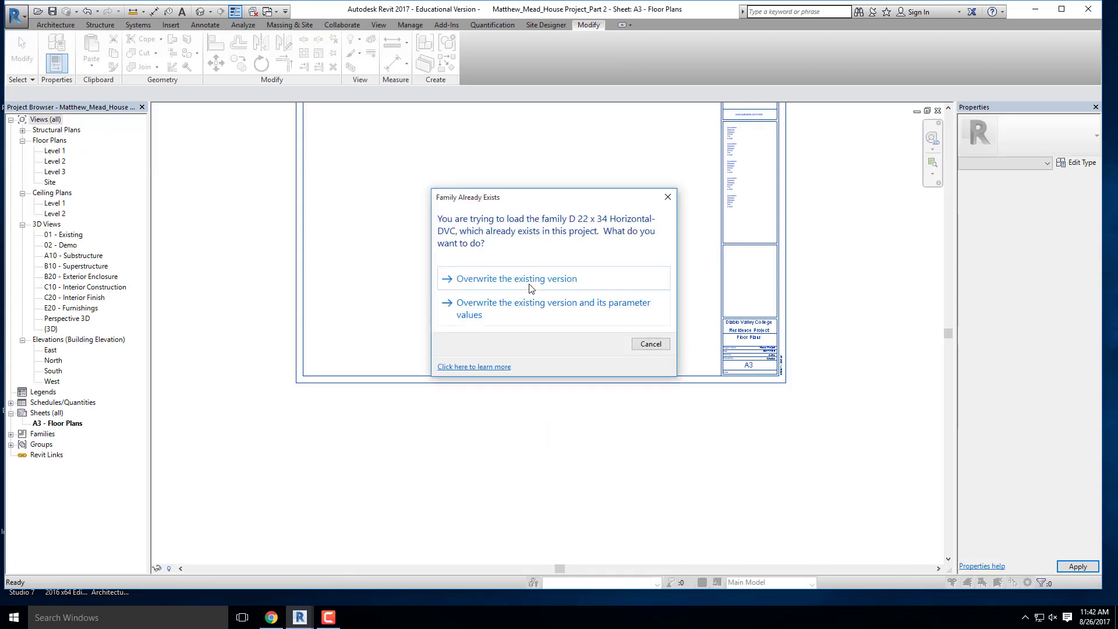
pyautogui.click(535, 280)
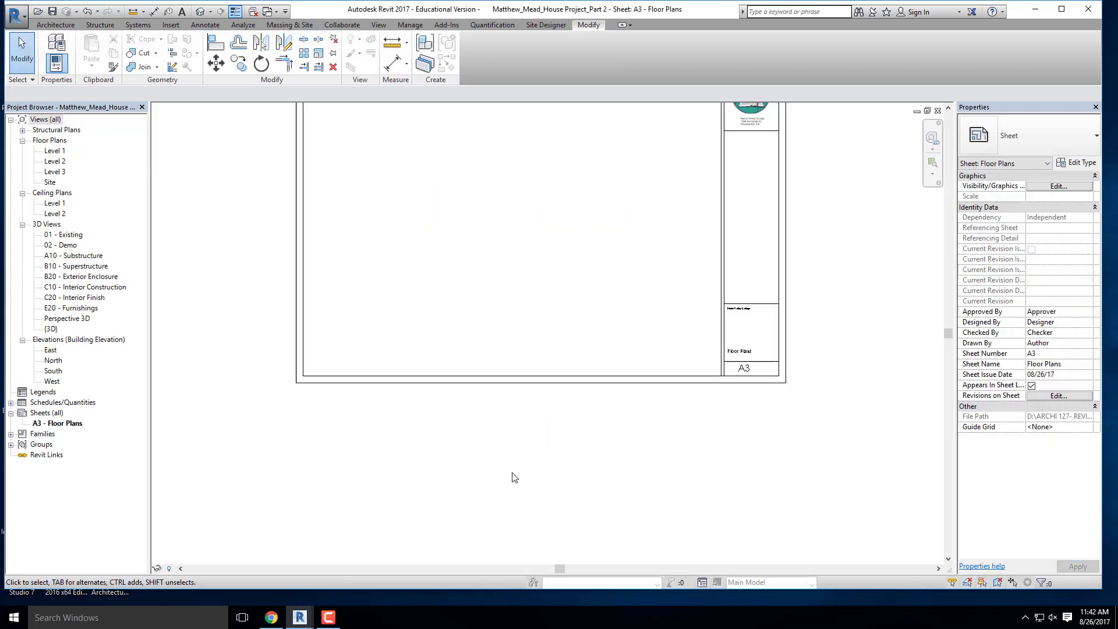
# - Change the sheet number to A6 directly in the title block on the Floor Plans sheet
pyautogui.scroll(2, 683, 304)
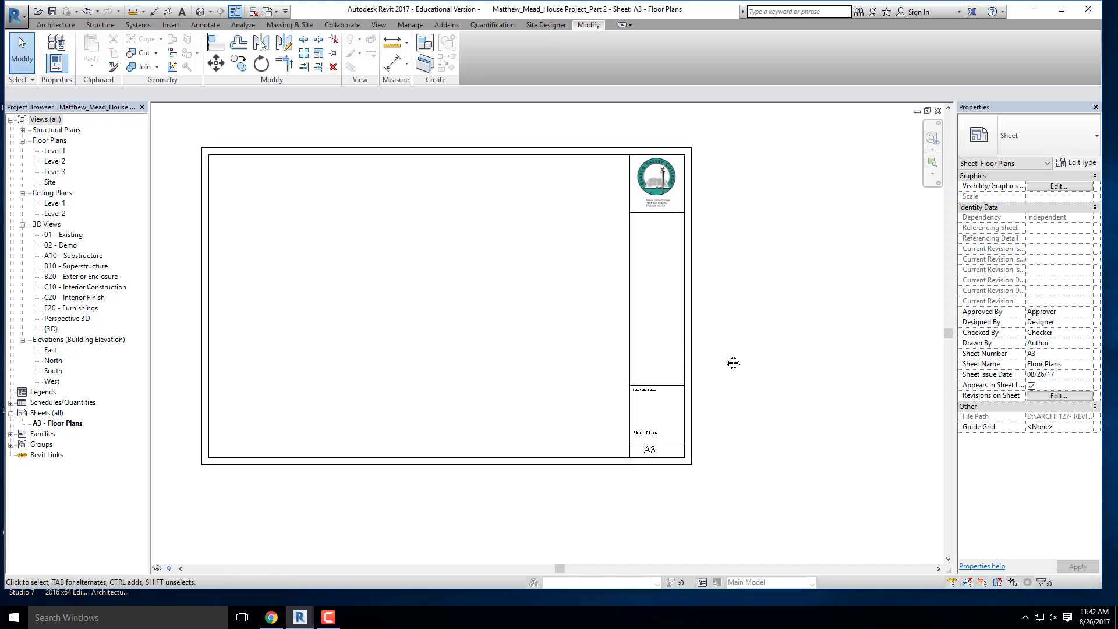
pyautogui.scroll(3, 652, 465)
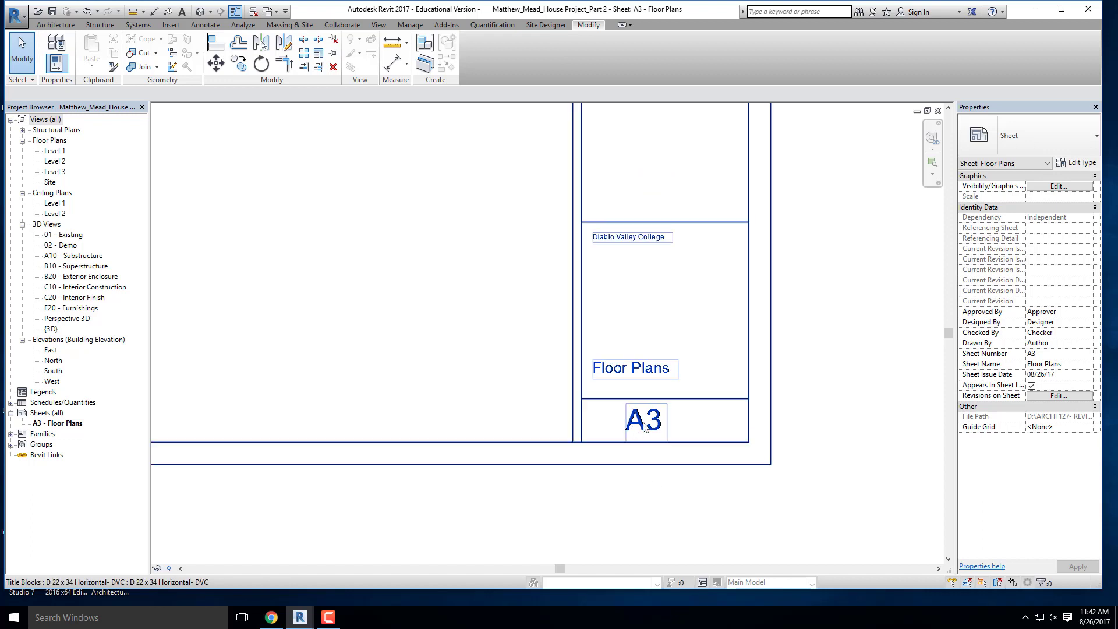
pyautogui.click(645, 429)
pyautogui.click(645, 428)
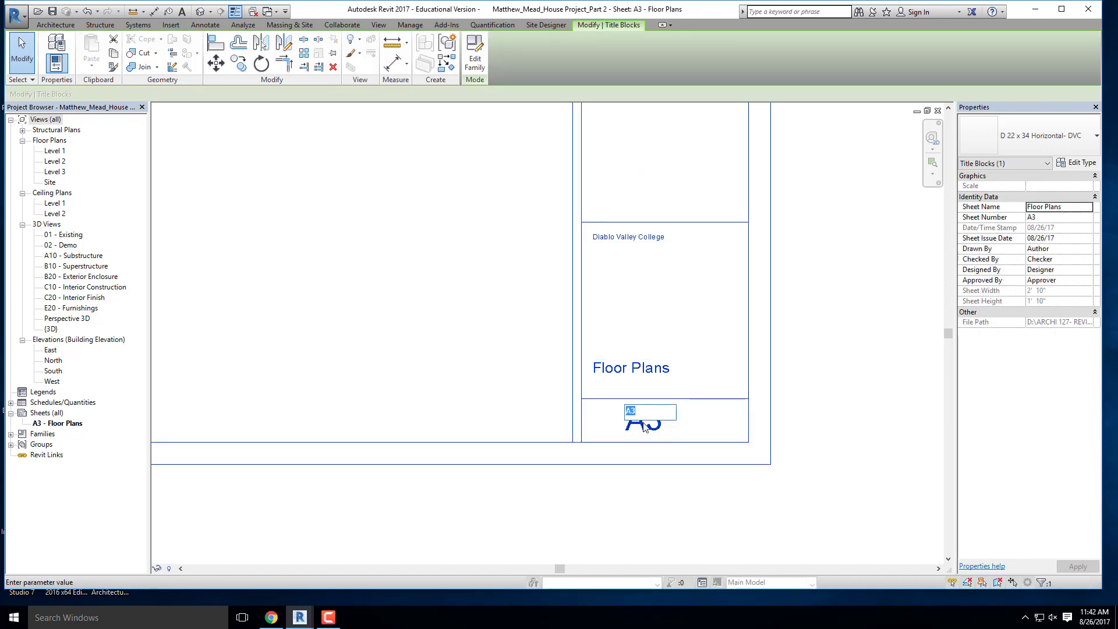
pyautogui.write('a')
pyautogui.press('BackSpace')
pyautogui.write('A6')
pyautogui.click(527, 386)
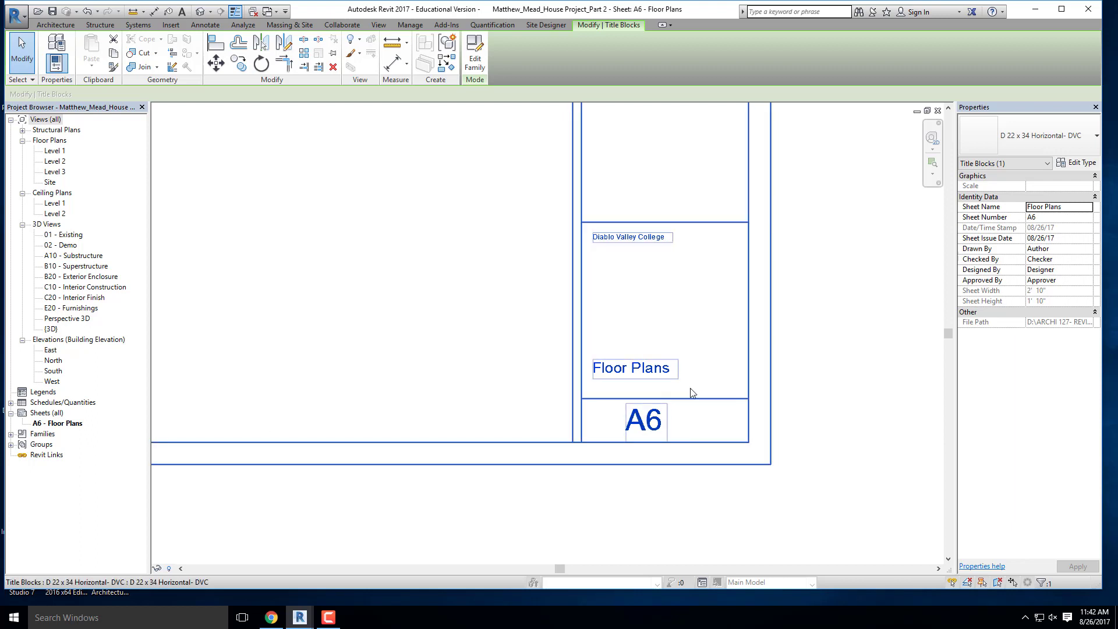
# - Try to rename the sheet to "Building 5: Elevation, South" directly in the title block
pyautogui.click(662, 372)
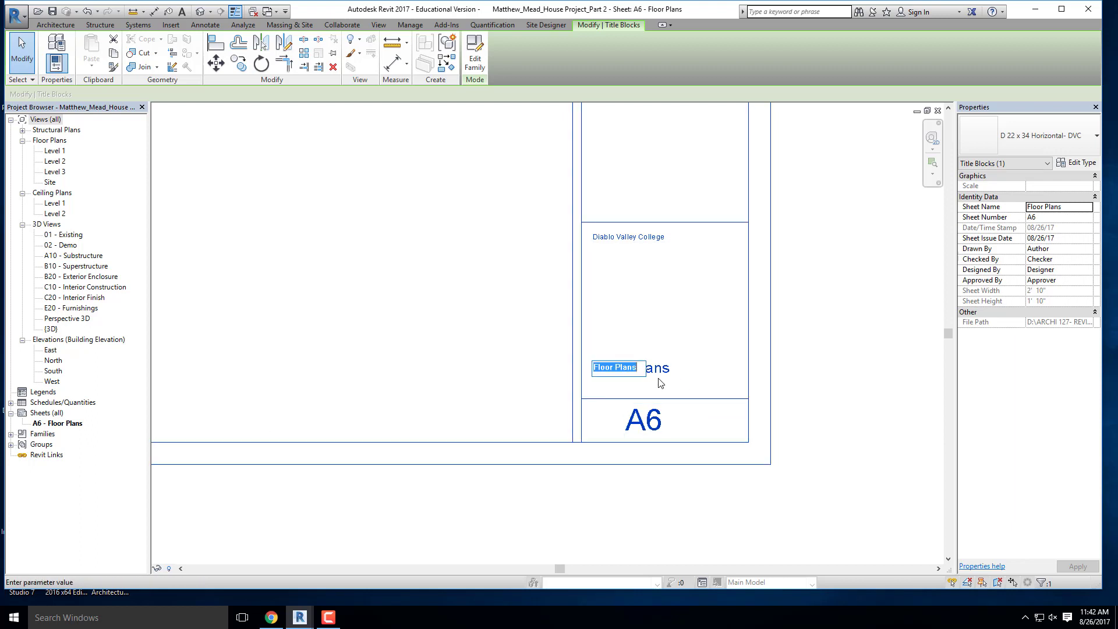
pyautogui.write('Bui')
pyautogui.write('lding ')
pyautogui.write('5')
pyautogui.write(': Elevation')
pyautogui.write(', Sout')
pyautogui.write('h')
pyautogui.click(383, 322)
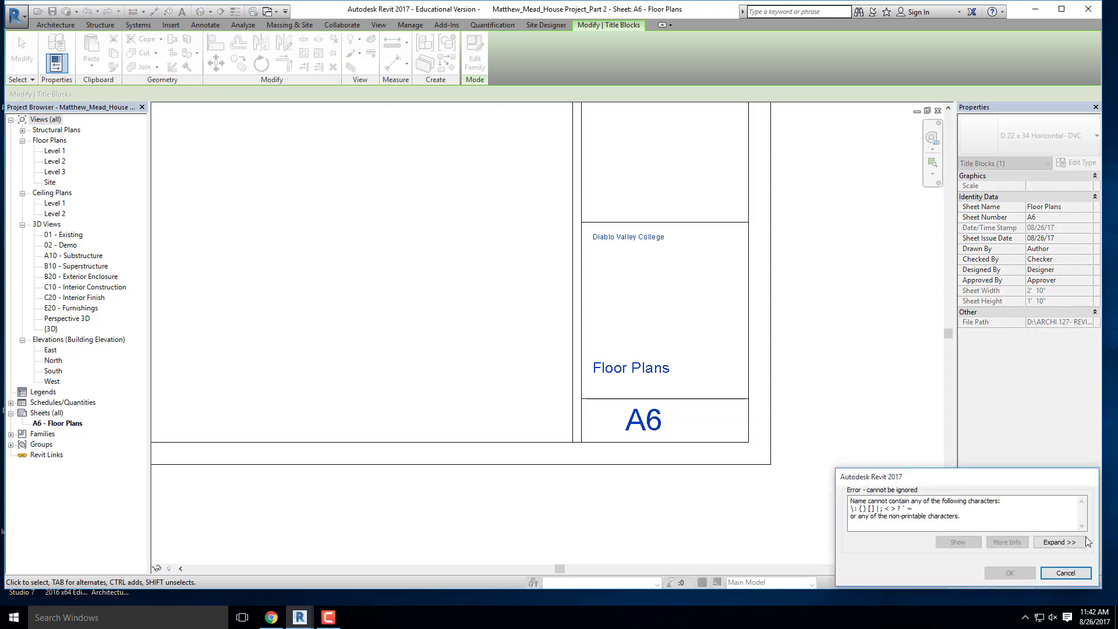
pyautogui.click(1065, 573)
# - Set the sheet name in the title block to "Floor Plans Level 2"
pyautogui.click(668, 368)
pyautogui.click(668, 369)
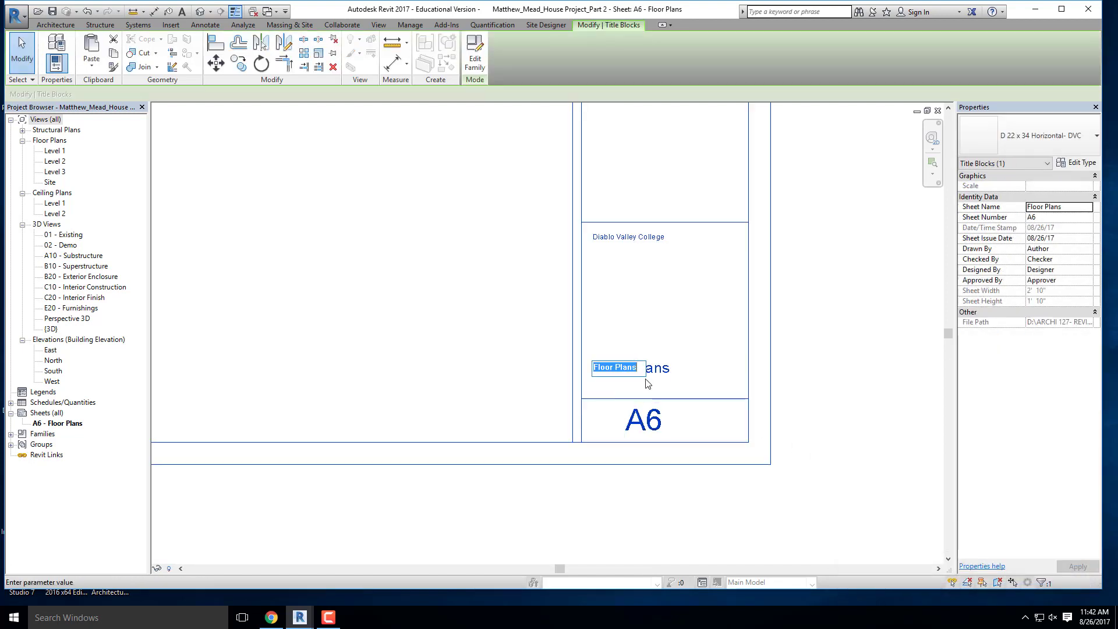
pyautogui.write('Floo')
pyautogui.write('r Plans')
pyautogui.write(' Level 2')
pyautogui.click(510, 352)
pyautogui.click(508, 340)
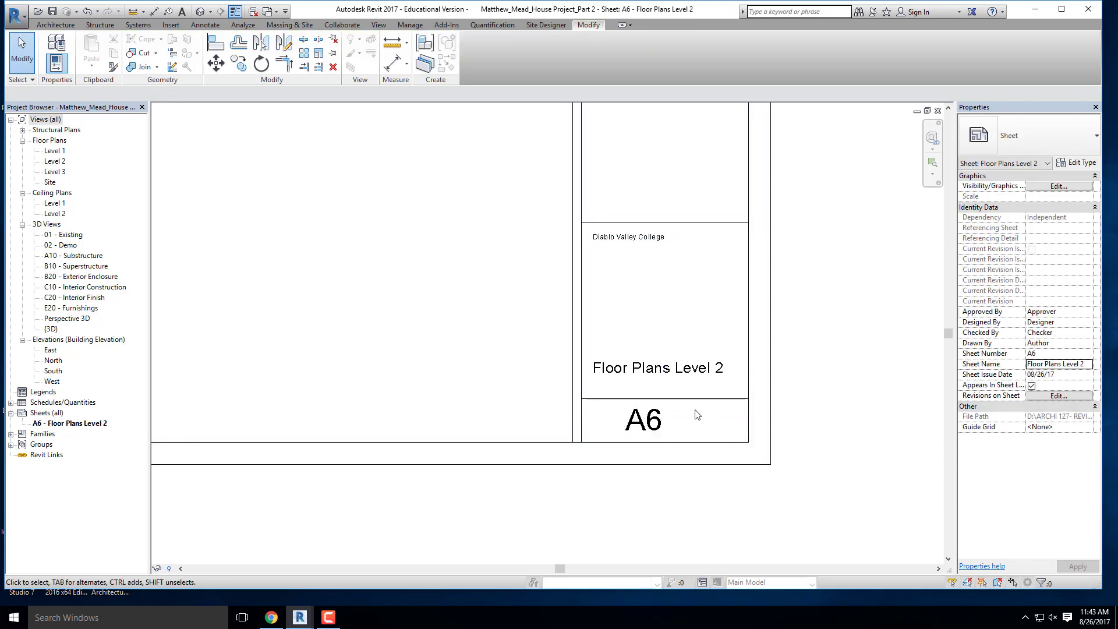
# - Swap the sheet's title block for the D 22 x 34 Horizontal- DVC TITLEBLOCK type
pyautogui.scroll(-2, 702, 413)
pyautogui.scroll(-2, 614, 439)
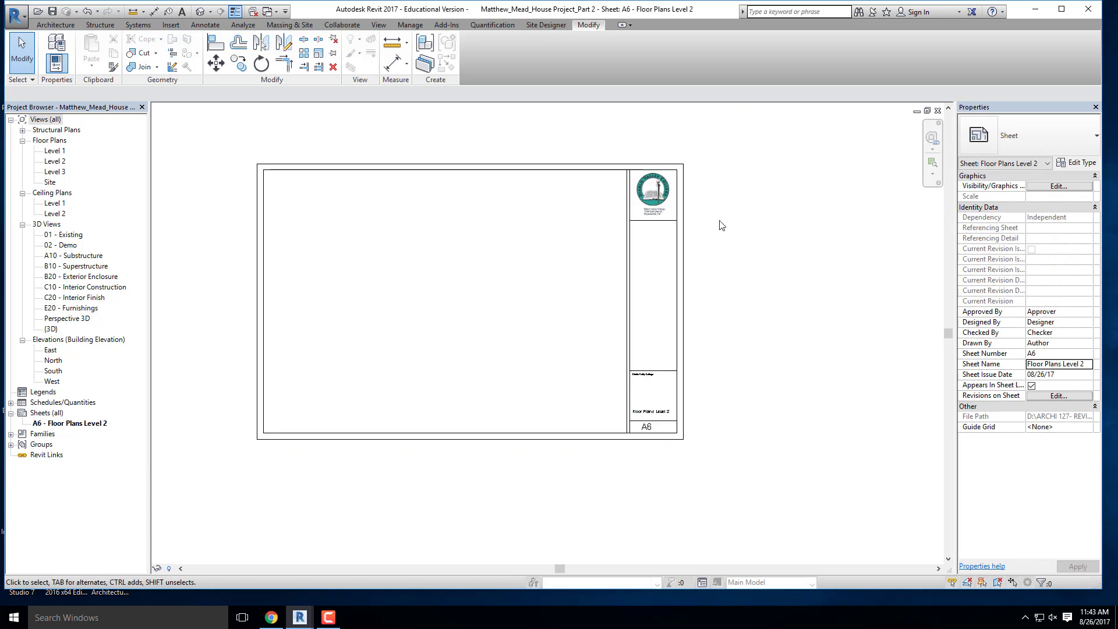
pyautogui.click(646, 201)
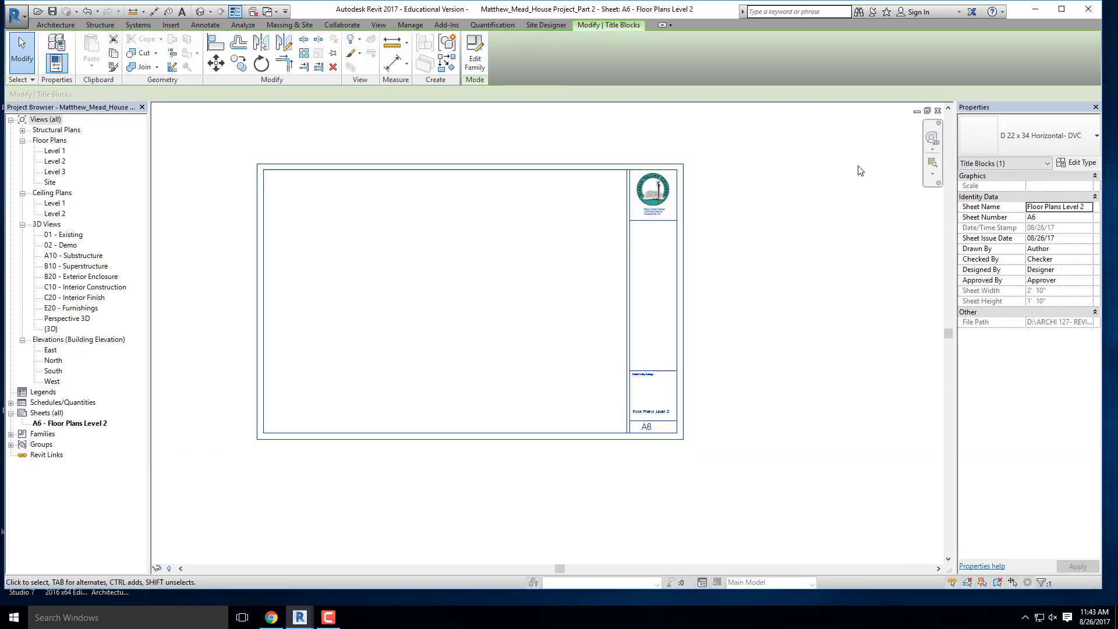
pyautogui.click(1076, 139)
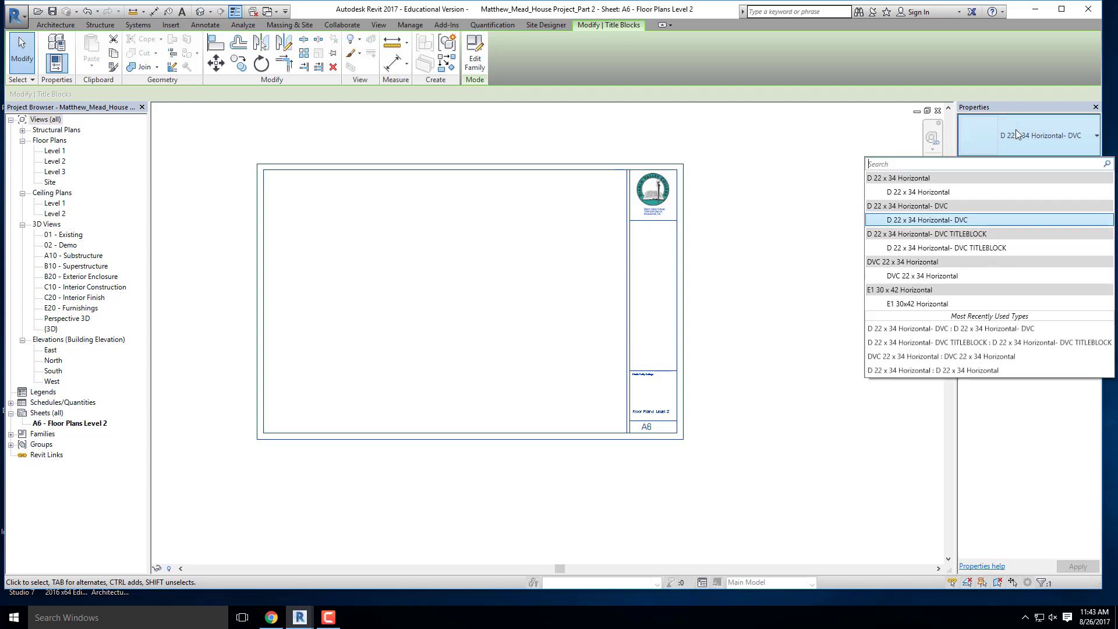
pyautogui.click(1008, 249)
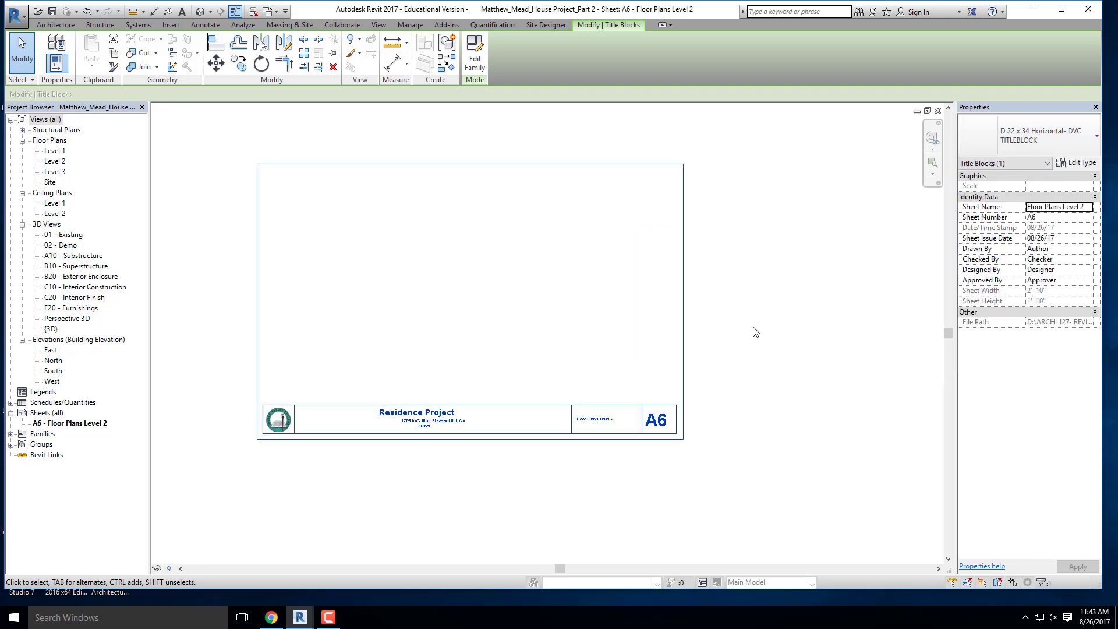
pyautogui.click(438, 340)
# - Examine the project name, address, author, sheet name and sheet number labels along the horizontal title strip
pyautogui.scroll(2, 429, 442)
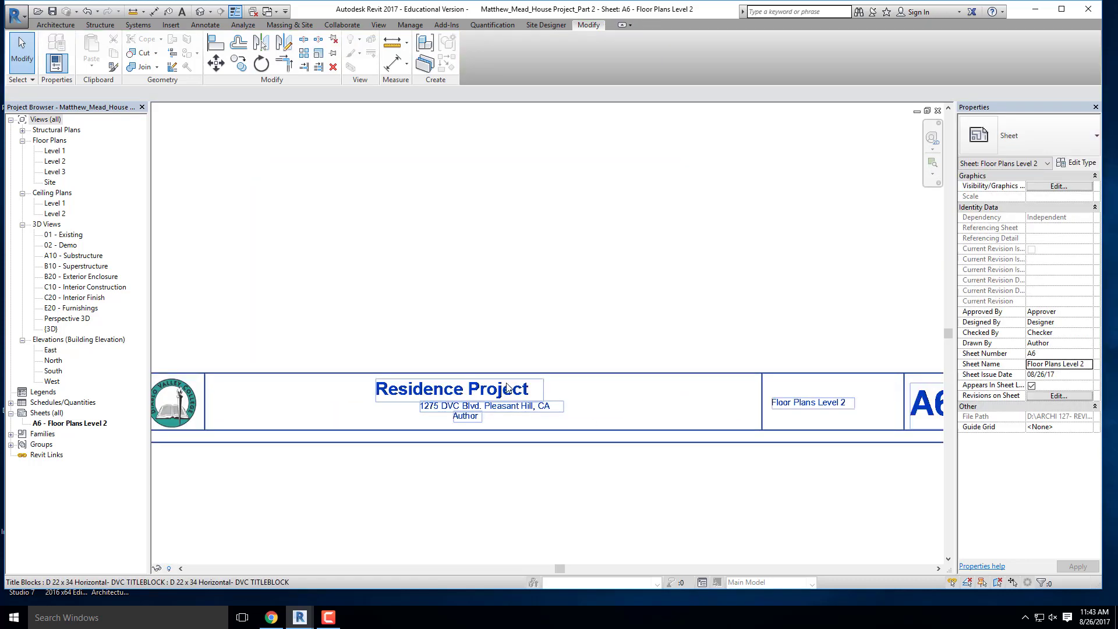
pyautogui.scroll(-3, 364, 409)
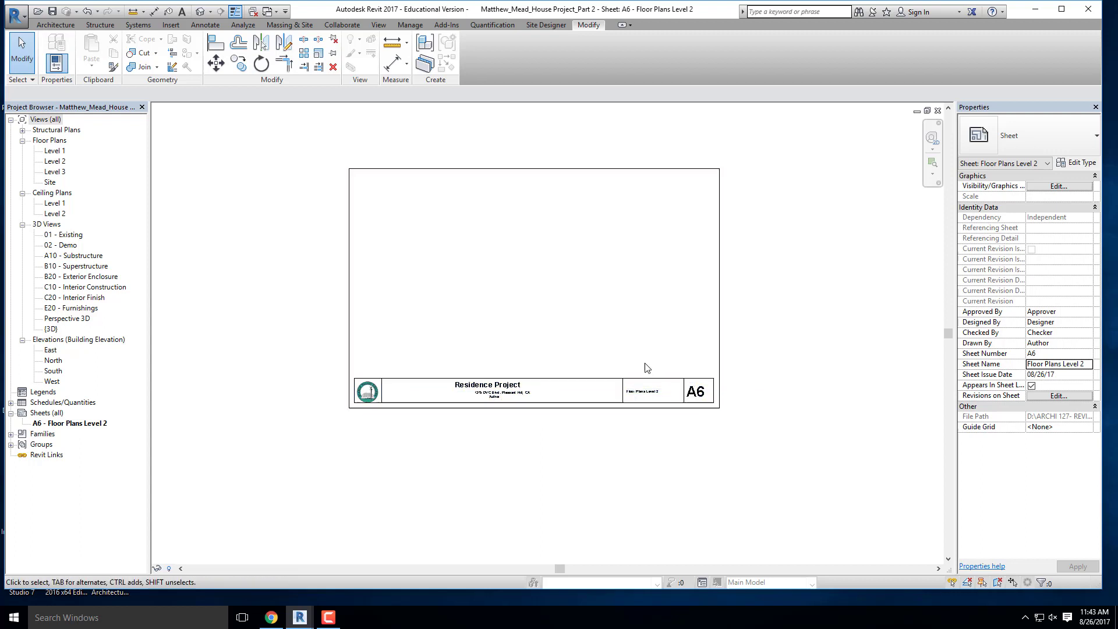
pyautogui.scroll(2, 640, 408)
pyautogui.scroll(1, 672, 393)
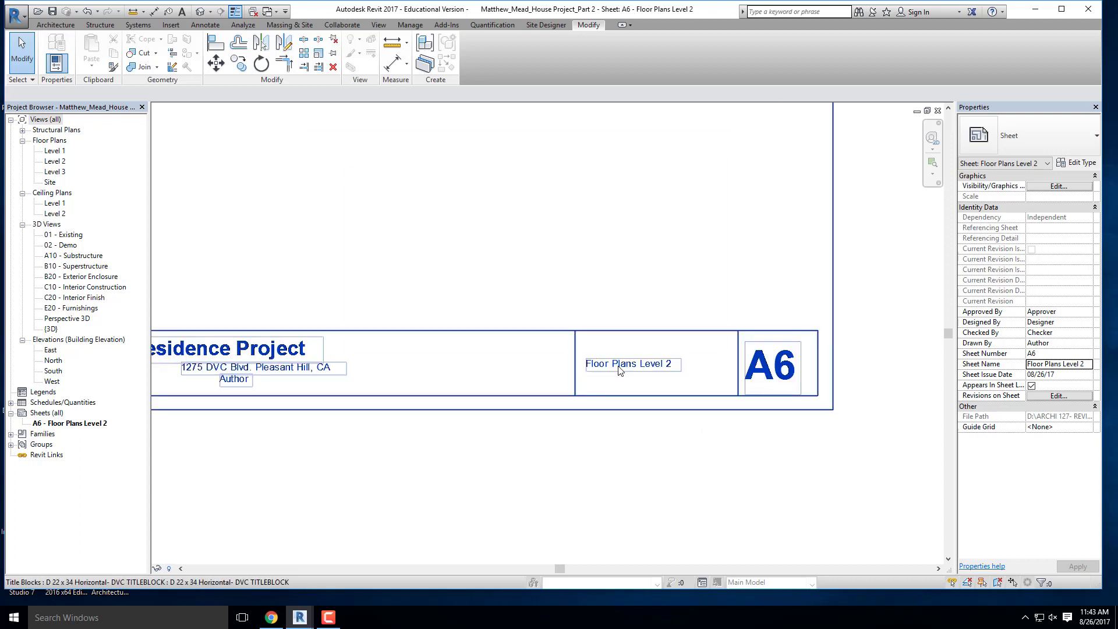
pyautogui.scroll(1, 664, 371)
pyautogui.scroll(-2, 673, 371)
pyautogui.scroll(1, 780, 373)
pyautogui.scroll(-2, 804, 372)
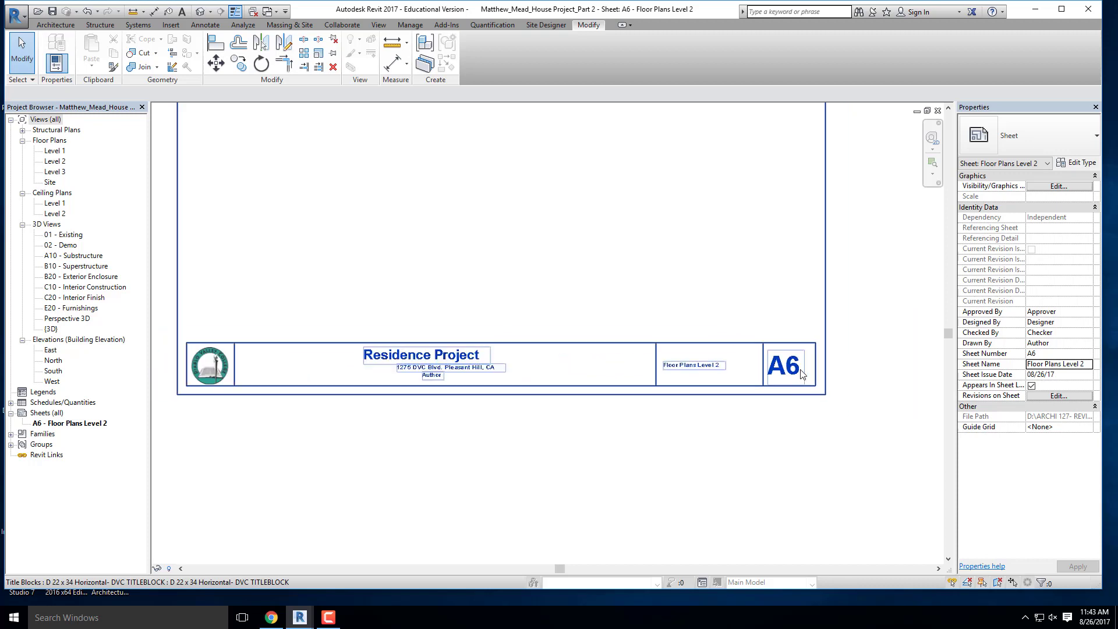
pyautogui.scroll(1, 460, 364)
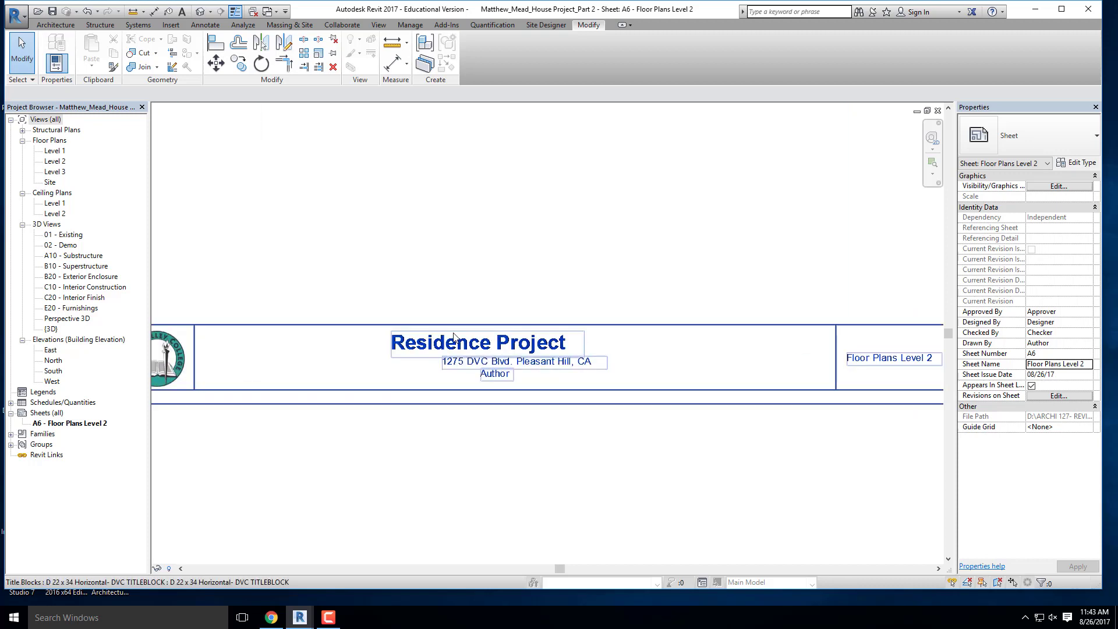
pyautogui.scroll(-2, 571, 362)
pyautogui.scroll(3, 524, 361)
pyautogui.scroll(-2, 583, 367)
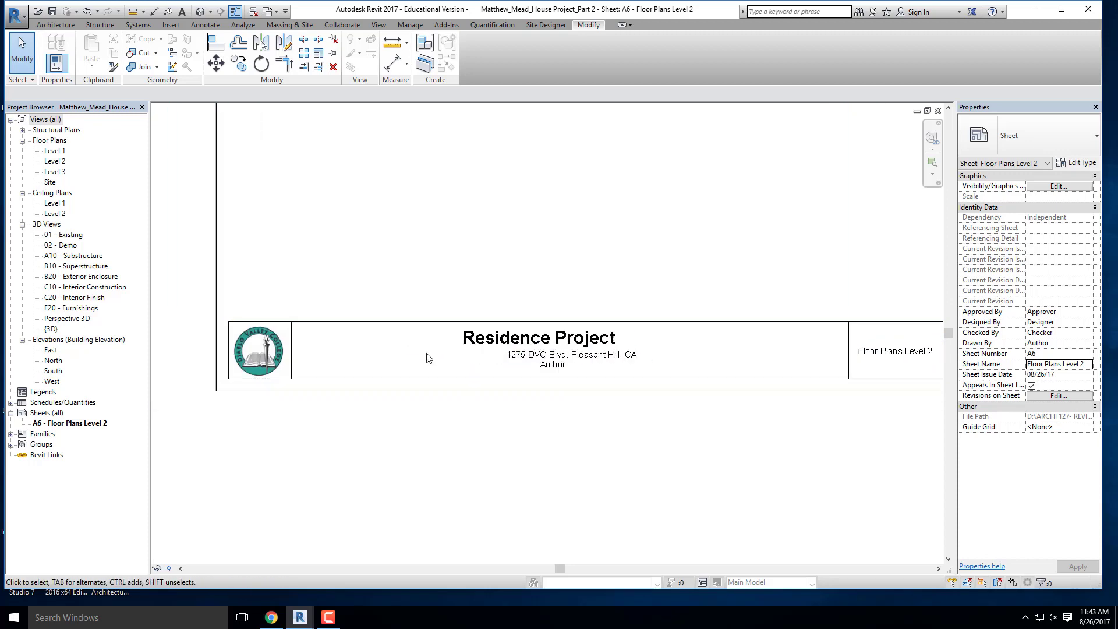
# - Replace the Author label in the title block with the author's full name
pyautogui.scroll(3, 588, 372)
pyautogui.click(550, 365)
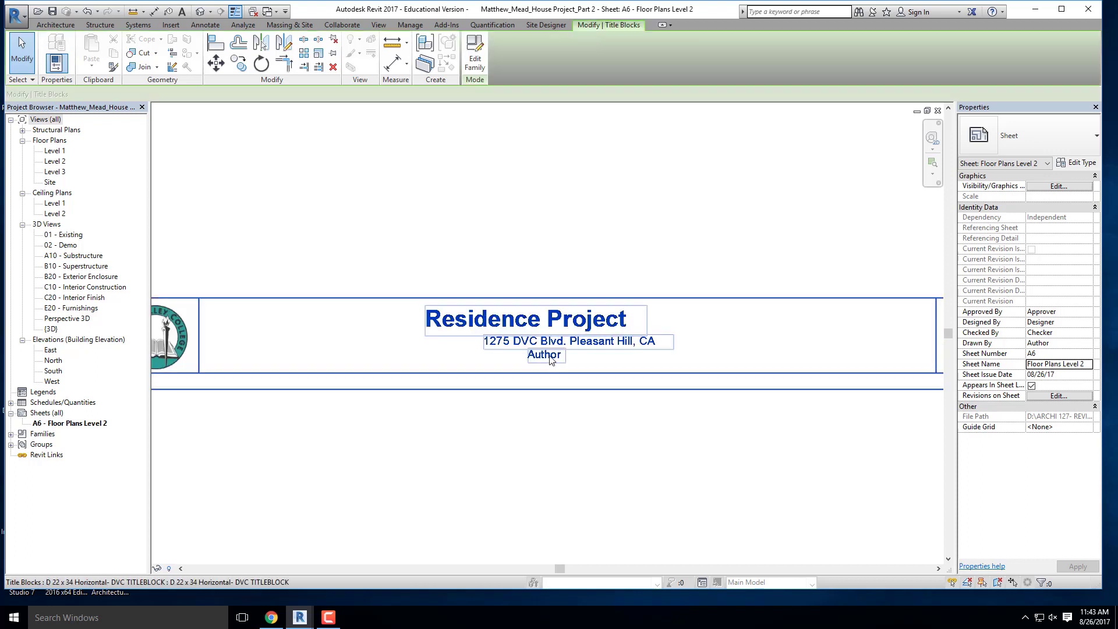
pyautogui.click(549, 360)
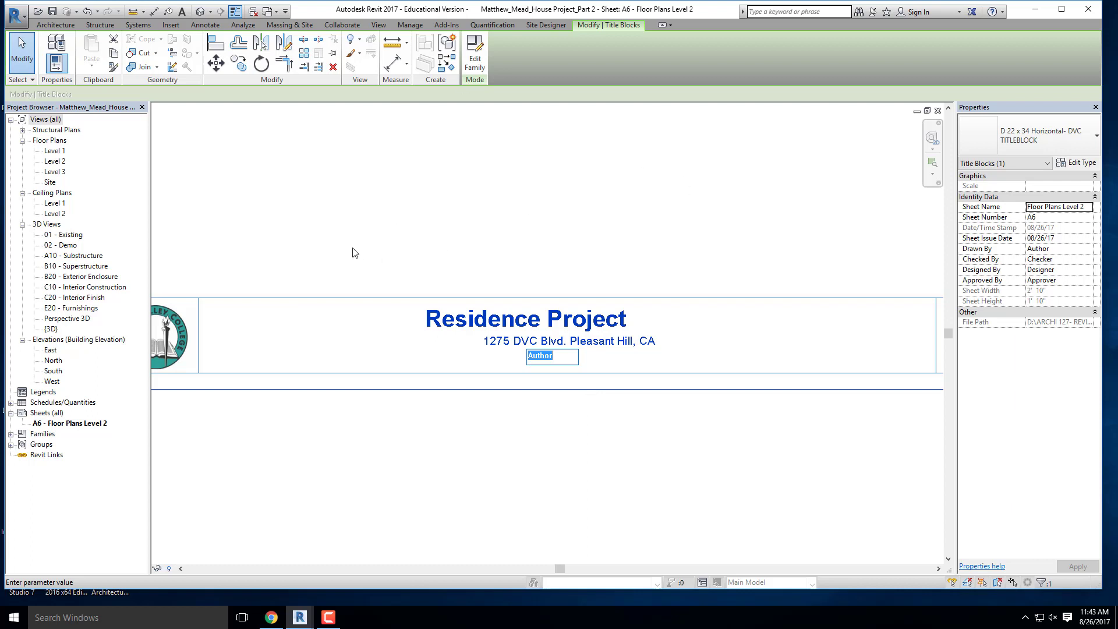
pyautogui.click(541, 222)
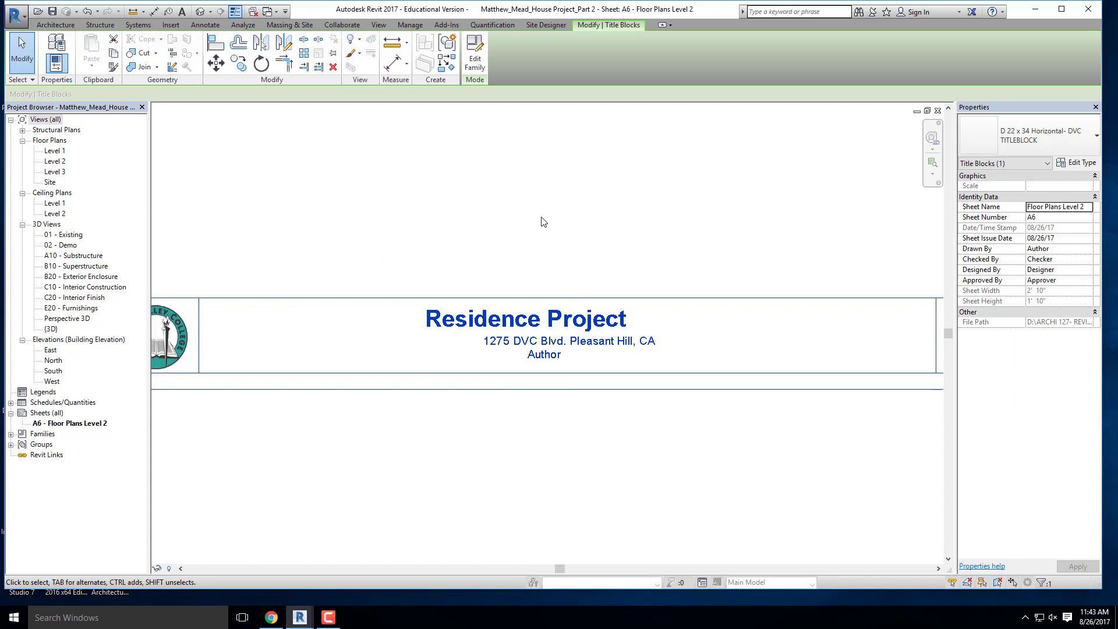
pyautogui.click(544, 355)
pyautogui.write('Matthew Mead')
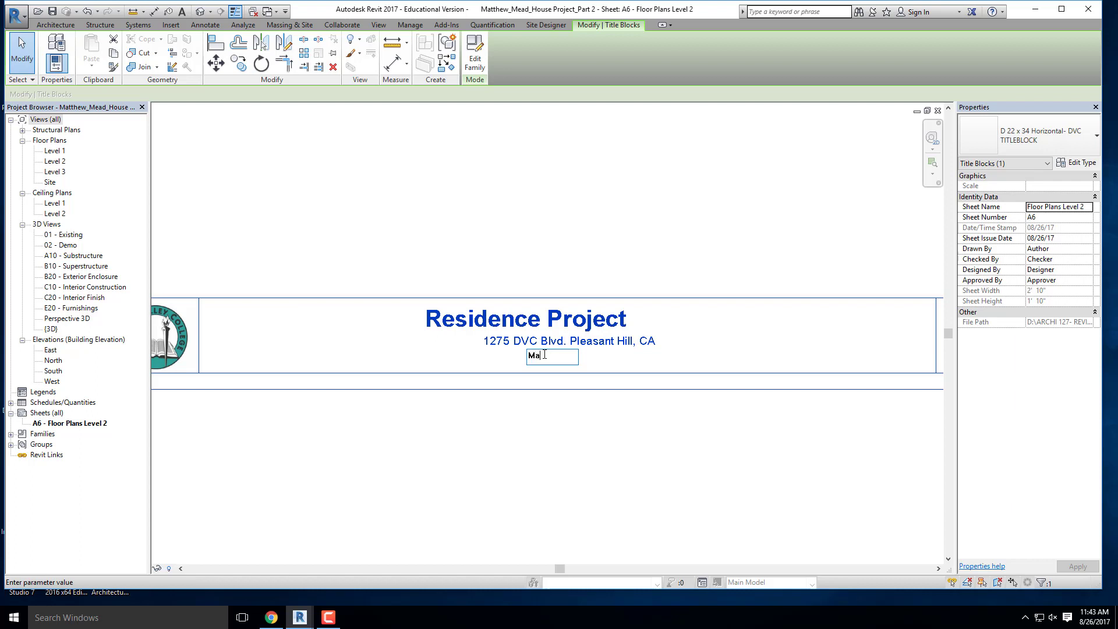
pyautogui.click(517, 222)
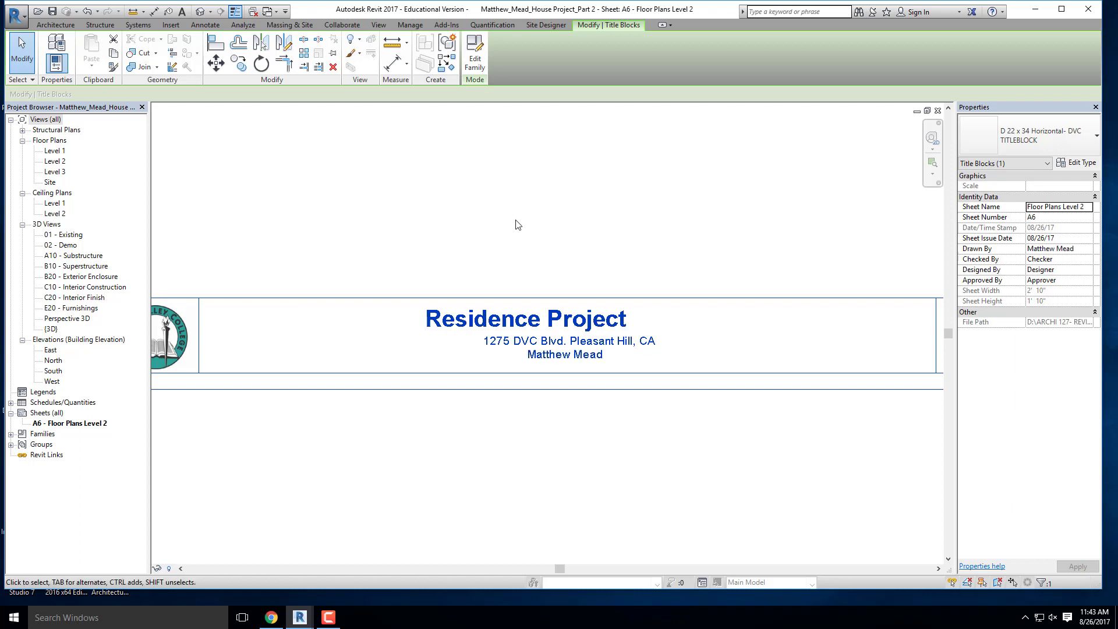
# - Extend the project name in the title block to "Residence Project- Part 3"
pyautogui.click(563, 337)
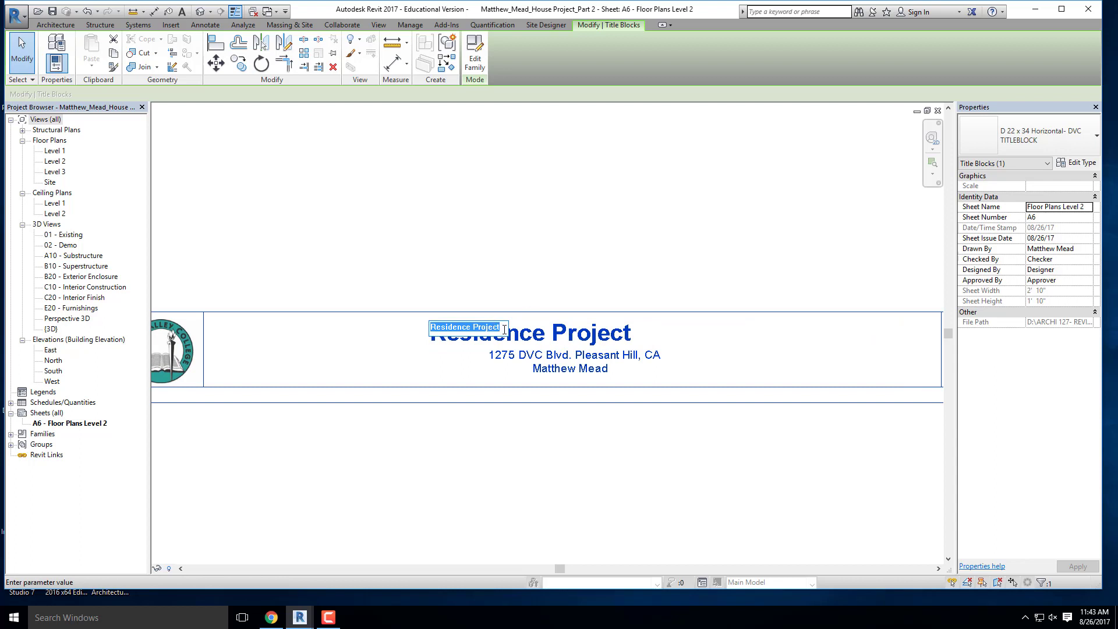
pyautogui.click(503, 327)
pyautogui.write('- Part 3')
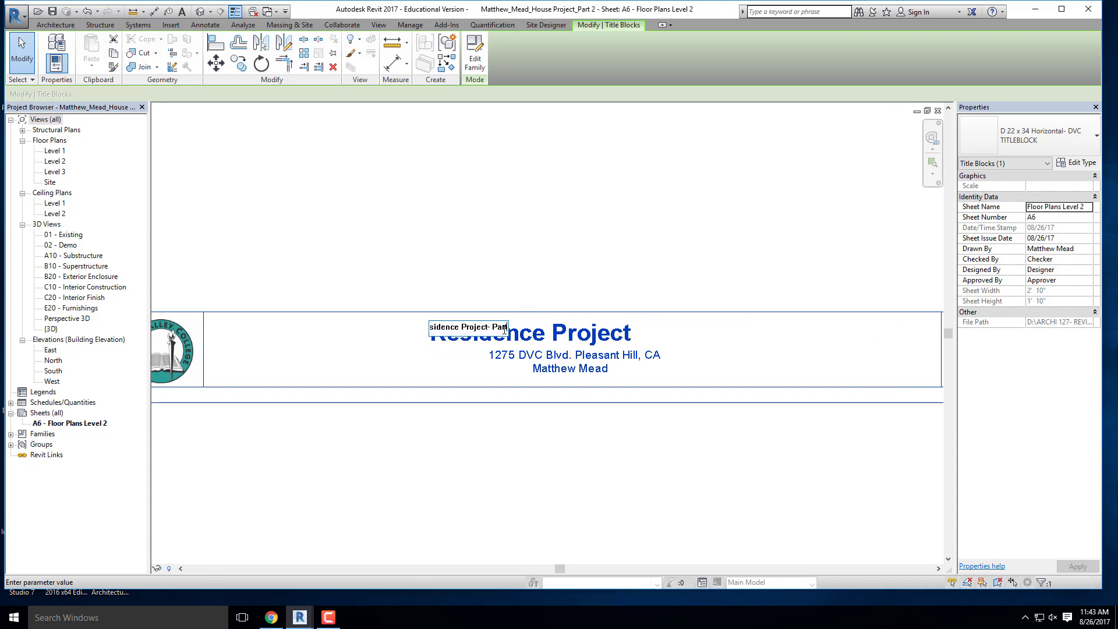
pyautogui.click(582, 275)
pyautogui.click(526, 419)
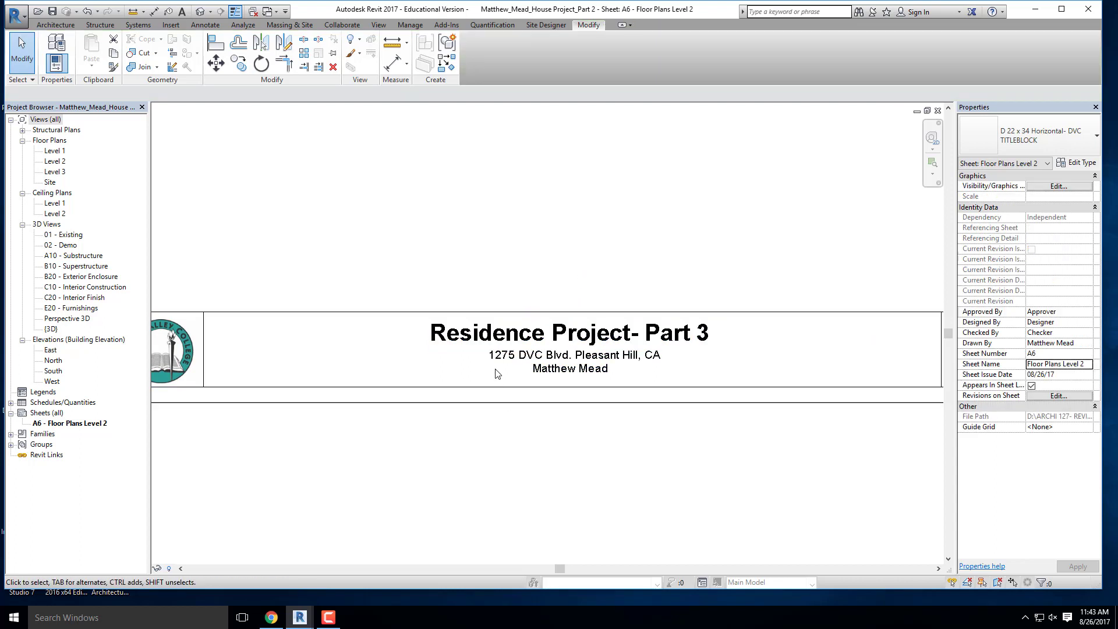
# - Place the Level 1 floor plan view on sheet A6, with the plan inside the sheet border above the title strip
pyautogui.scroll(-3, 489, 350)
pyautogui.moveTo(739, 423); pyautogui.dragTo(674, 470, button='middle')
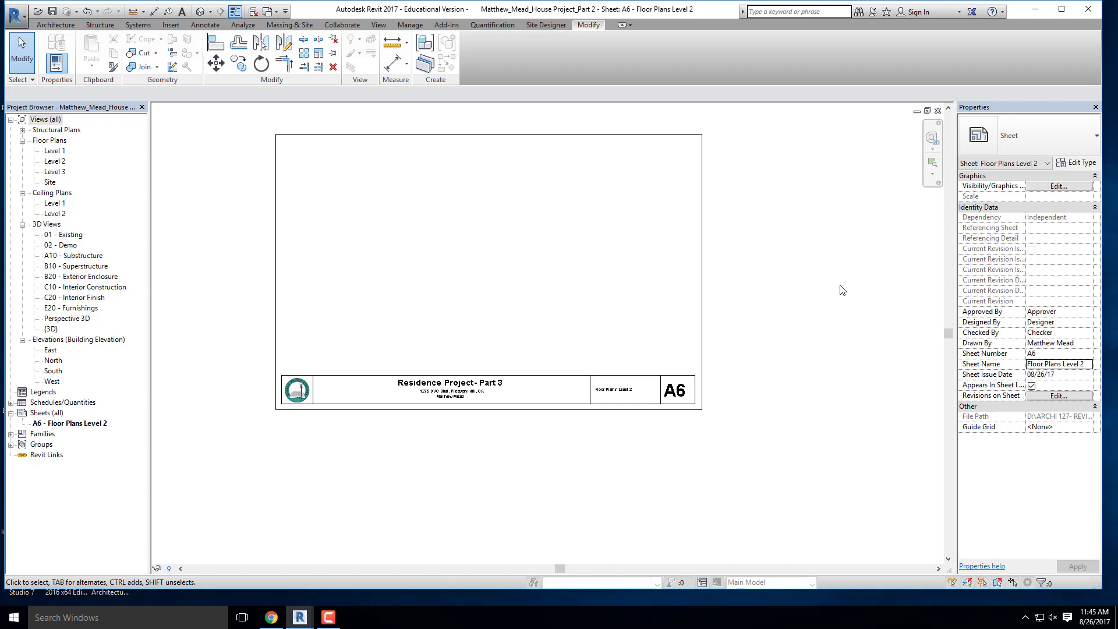
pyautogui.moveTo(771, 232); pyautogui.dragTo(751, 283, button='middle')
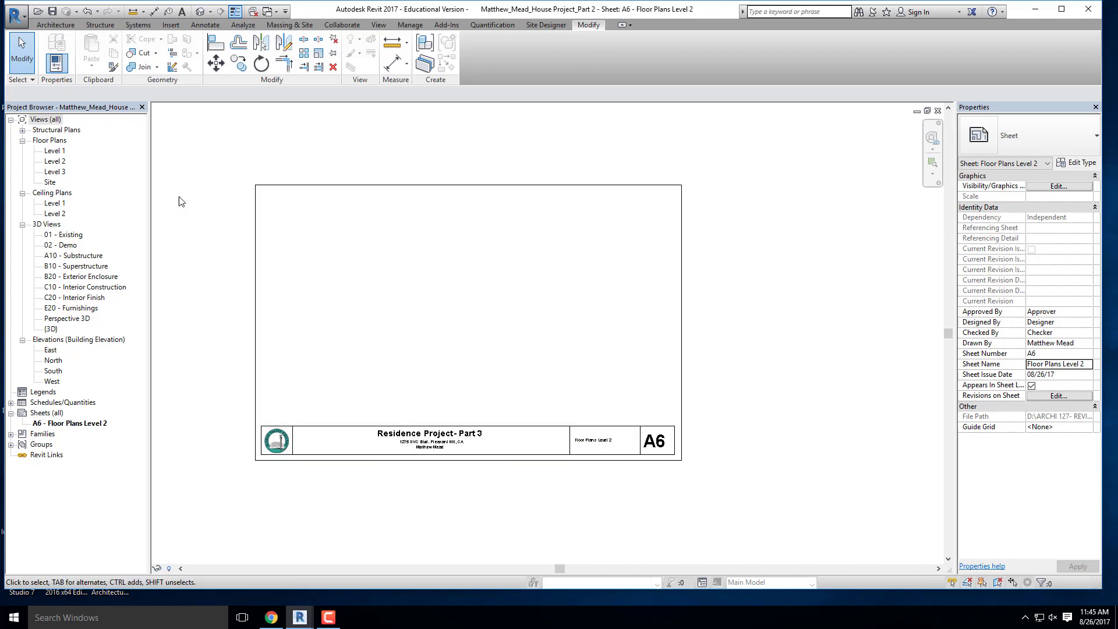
pyautogui.click(55, 152)
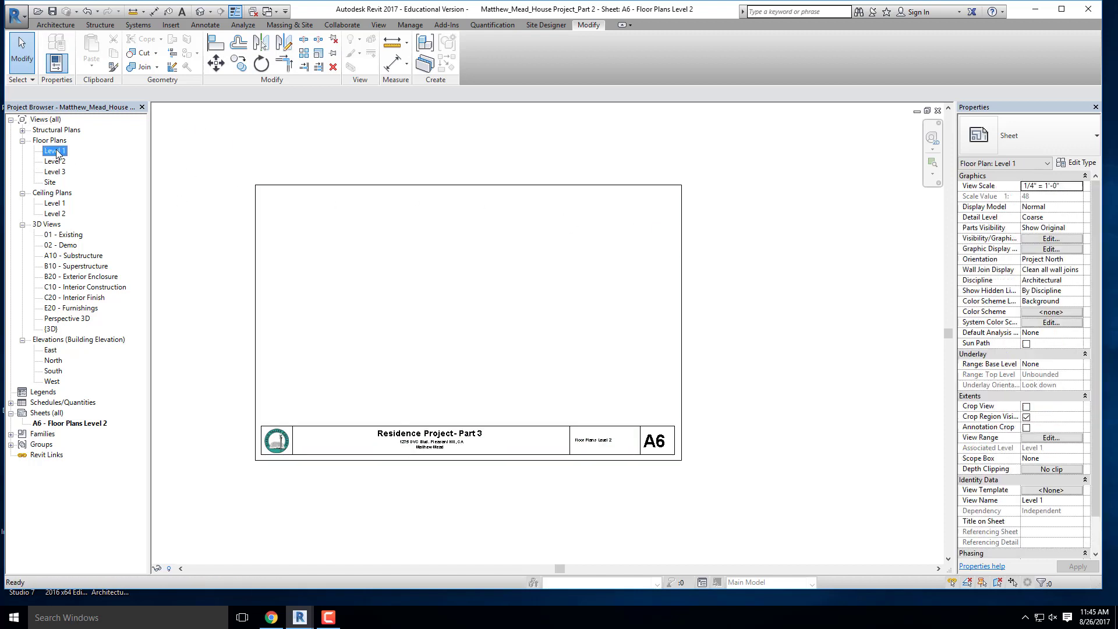
pyautogui.moveTo(56, 153); pyautogui.dragTo(495, 291)
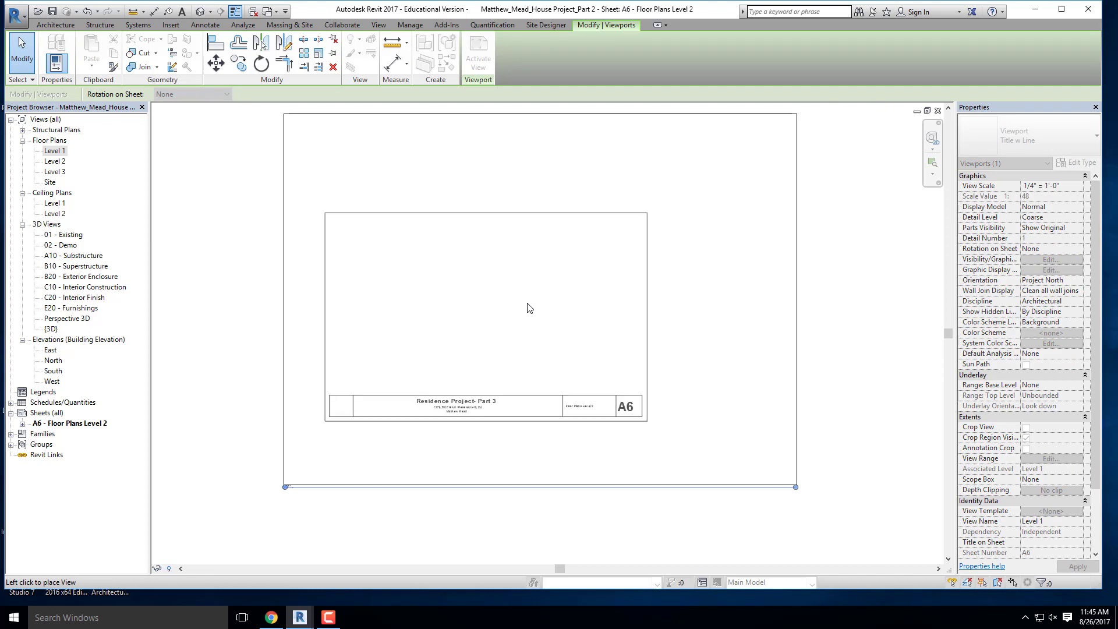
pyautogui.scroll(-1, 529, 308)
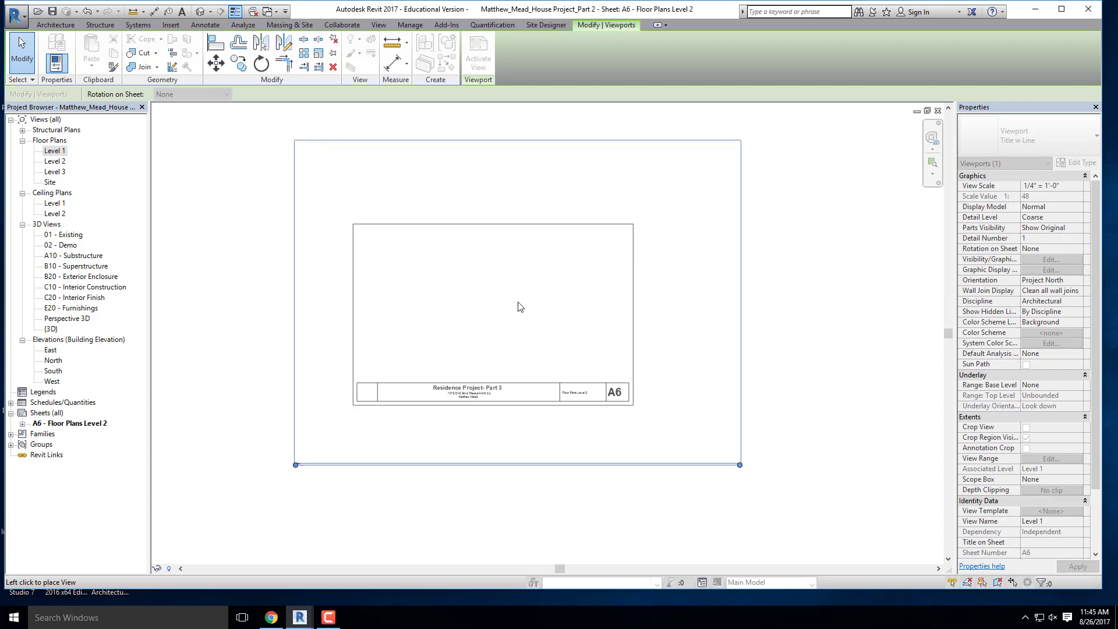
pyautogui.click(524, 299)
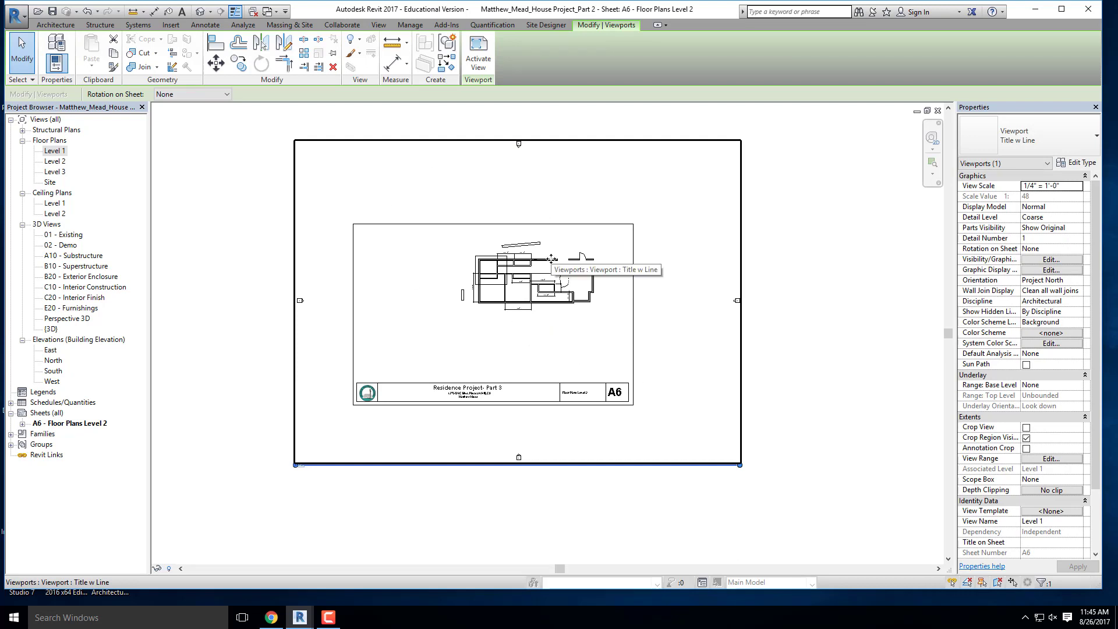
pyautogui.click(688, 347)
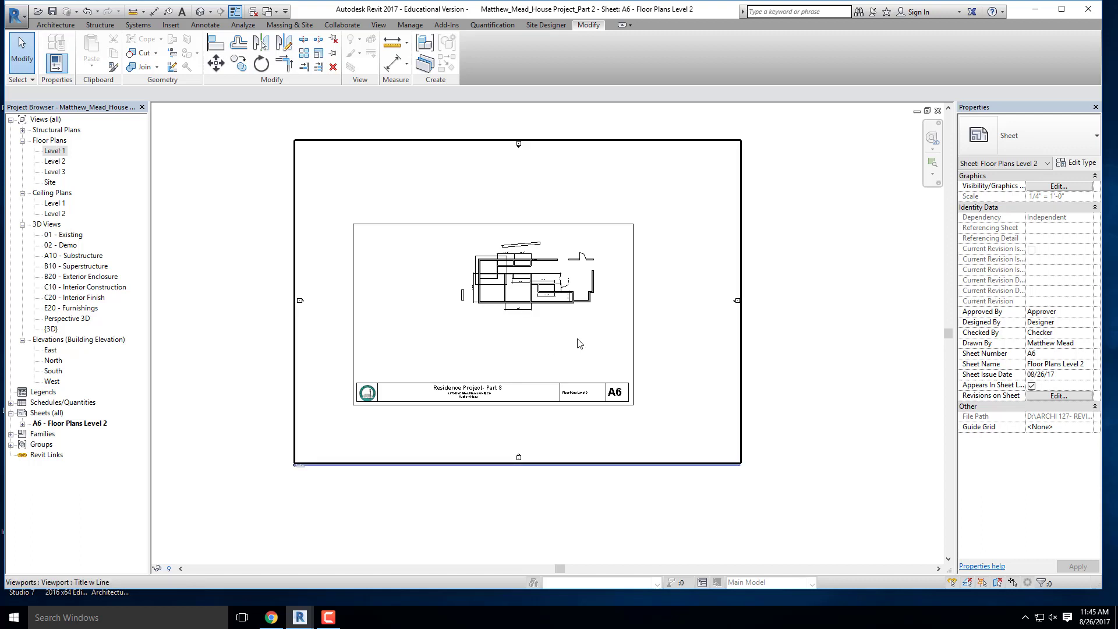
# - Open the Level 1 floor plan view to inspect its layout, and close it to return to the sheet
pyautogui.scroll(5, 267, 453)
pyautogui.scroll(-6, 522, 231)
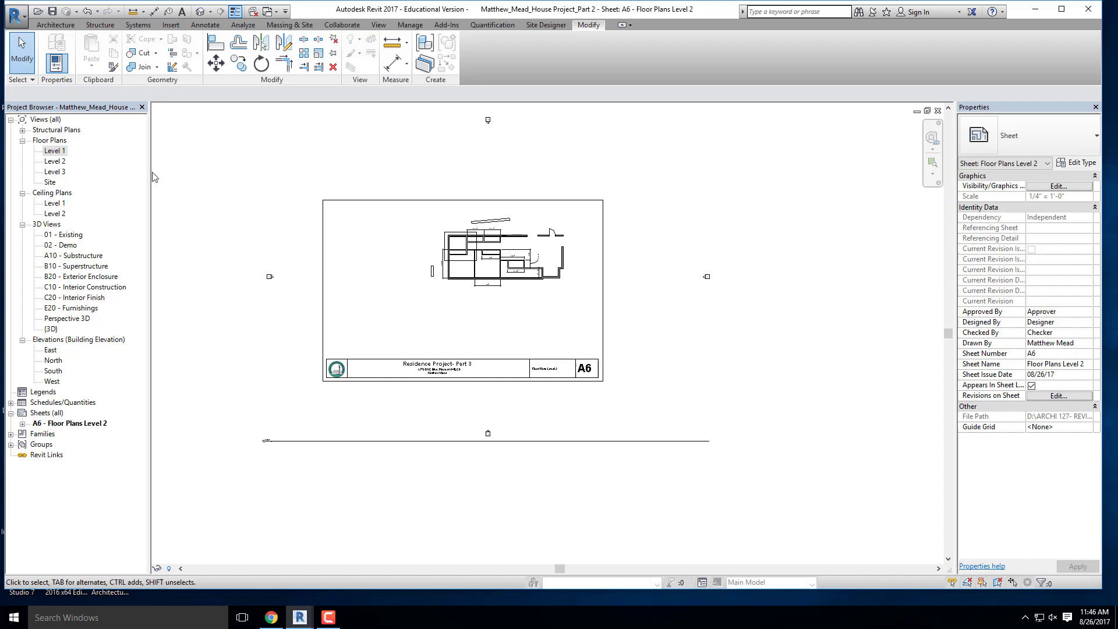
pyautogui.doubleClick(55, 150)
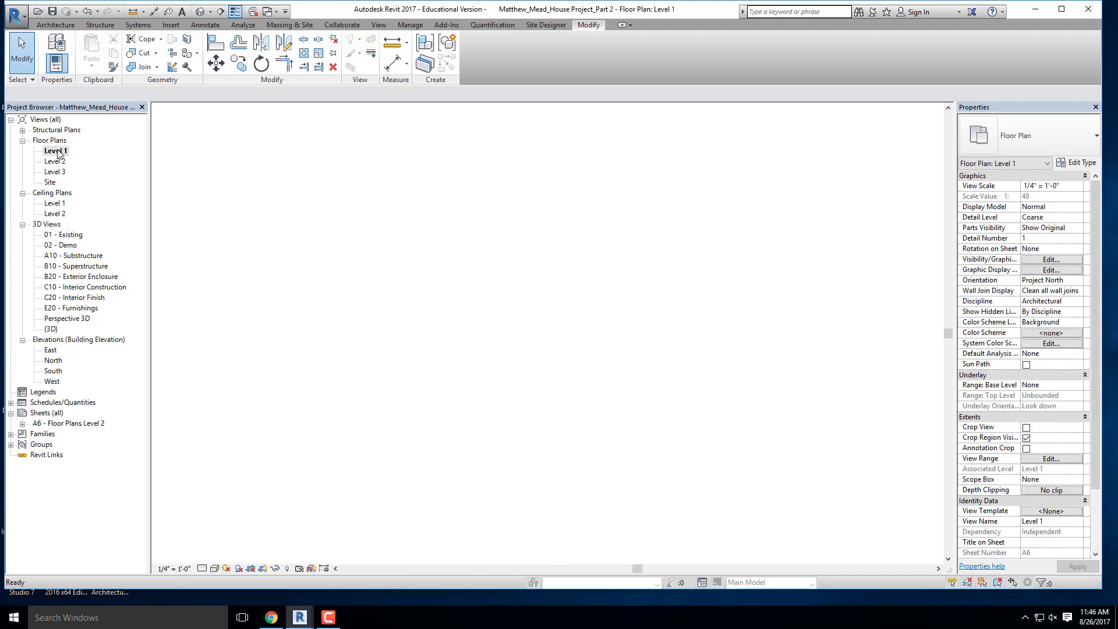
pyautogui.scroll(5, 649, 227)
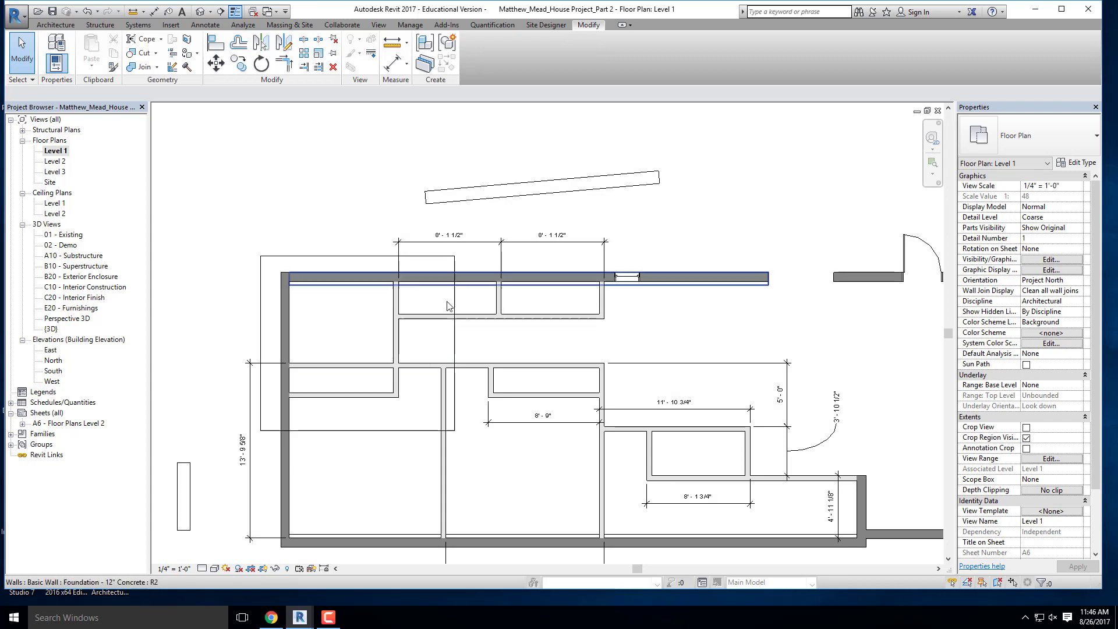
pyautogui.scroll(-4, 693, 195)
pyautogui.click(937, 111)
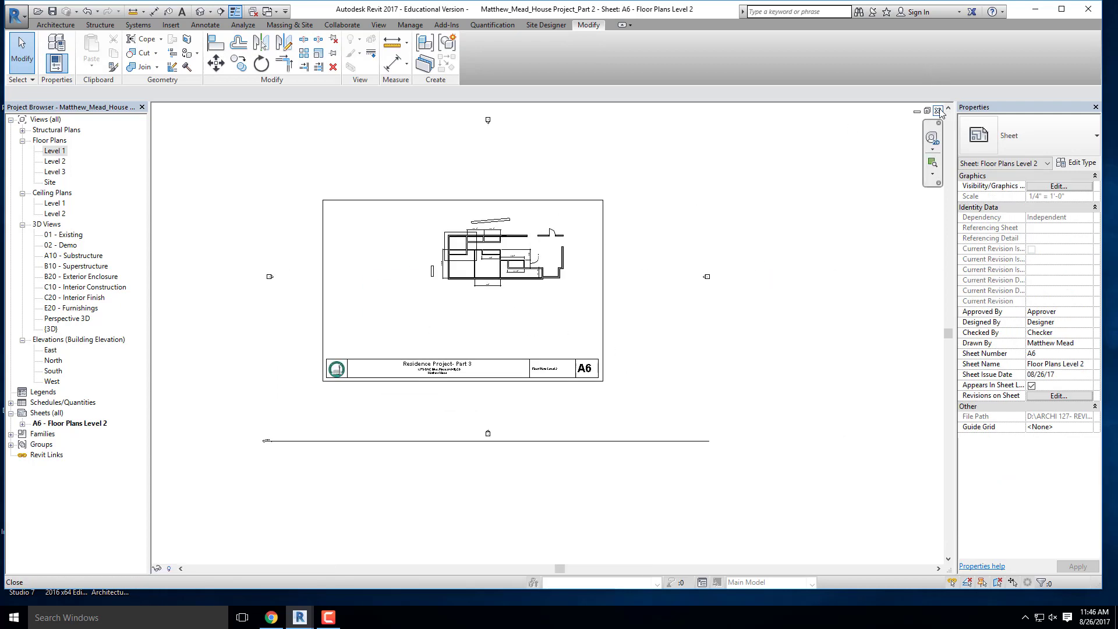
# - Activate the Level 1 viewport so the floor plan can be edited from within sheet A6
pyautogui.doubleClick(510, 254)
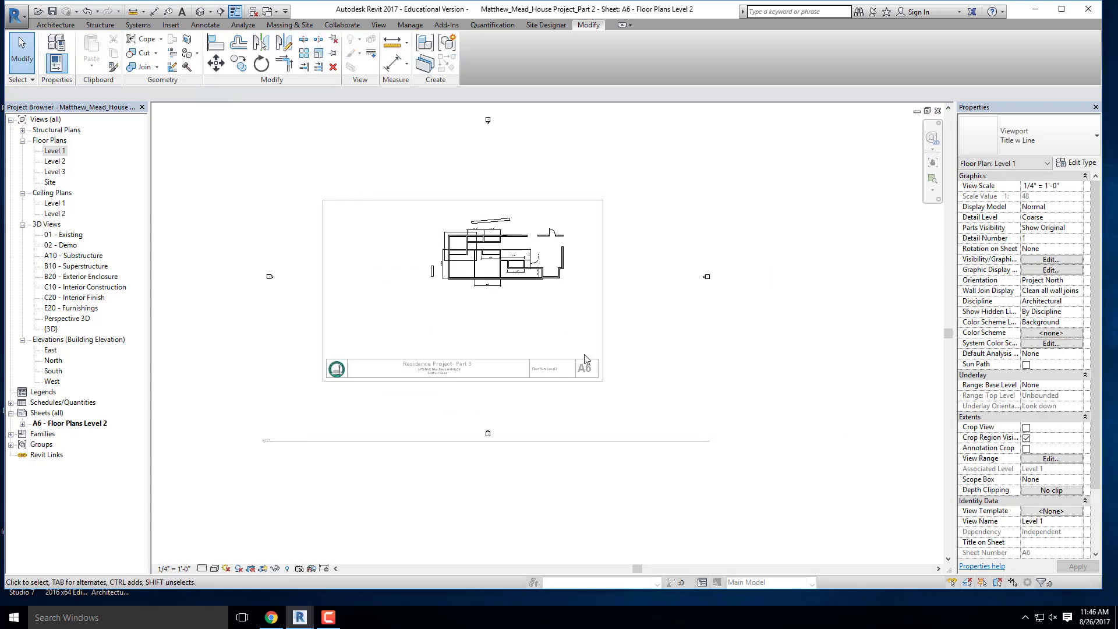
pyautogui.scroll(5, 507, 251)
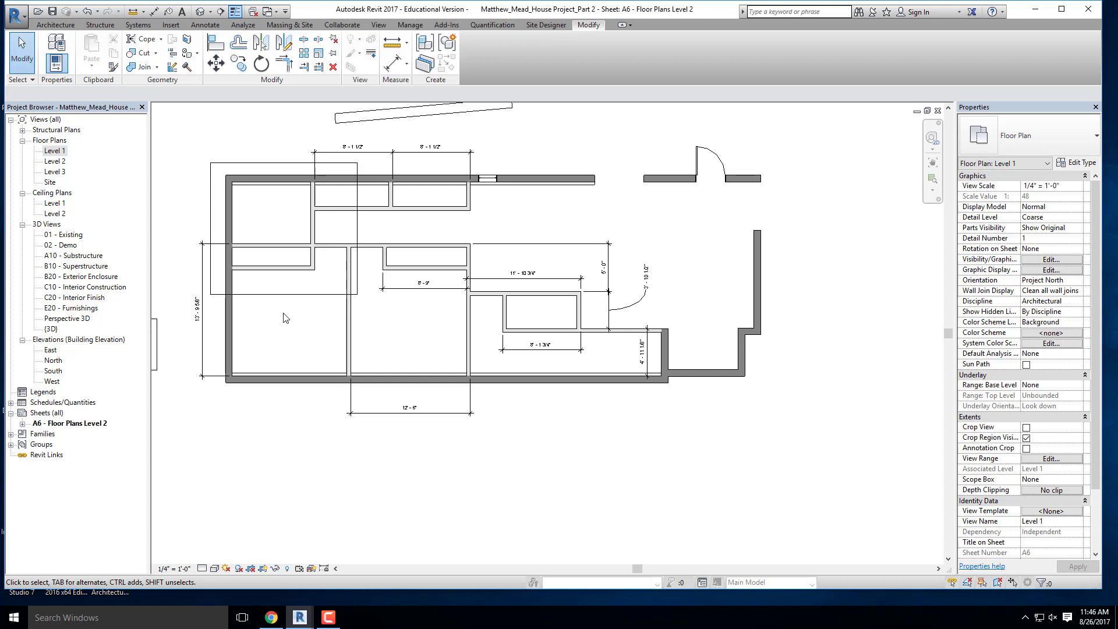
# - Move the North elevation marker down inside the sheet border, just above the angled wall north of the plan, and clear the selection
pyautogui.scroll(-5, 609, 242)
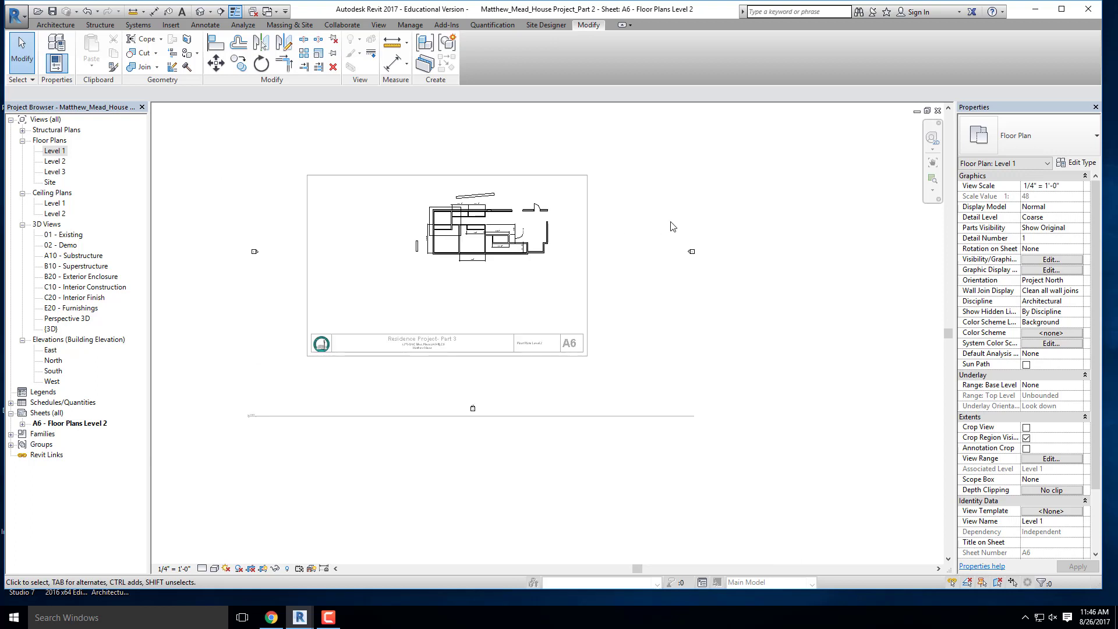
pyautogui.scroll(-2, 735, 262)
pyautogui.scroll(3, 550, 219)
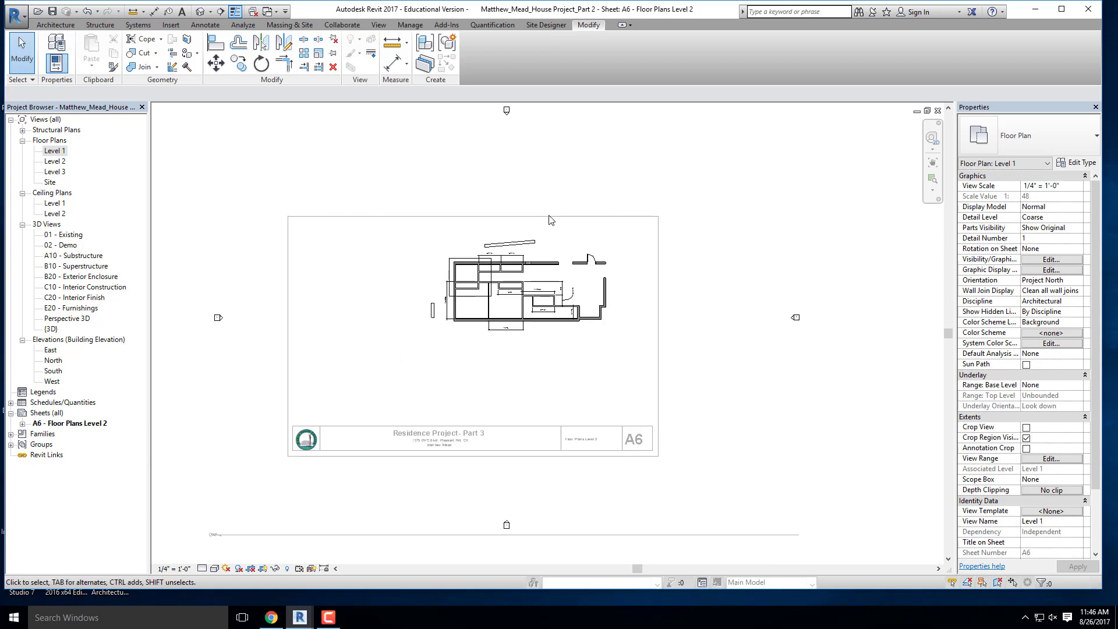
pyautogui.scroll(-2, 550, 219)
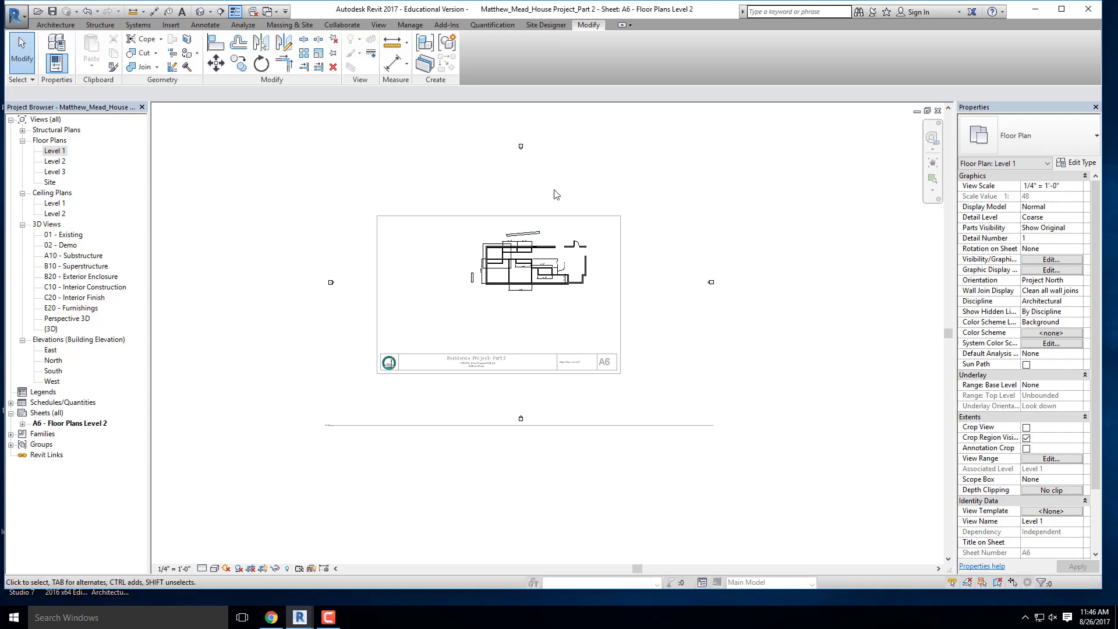
pyautogui.scroll(5, 541, 158)
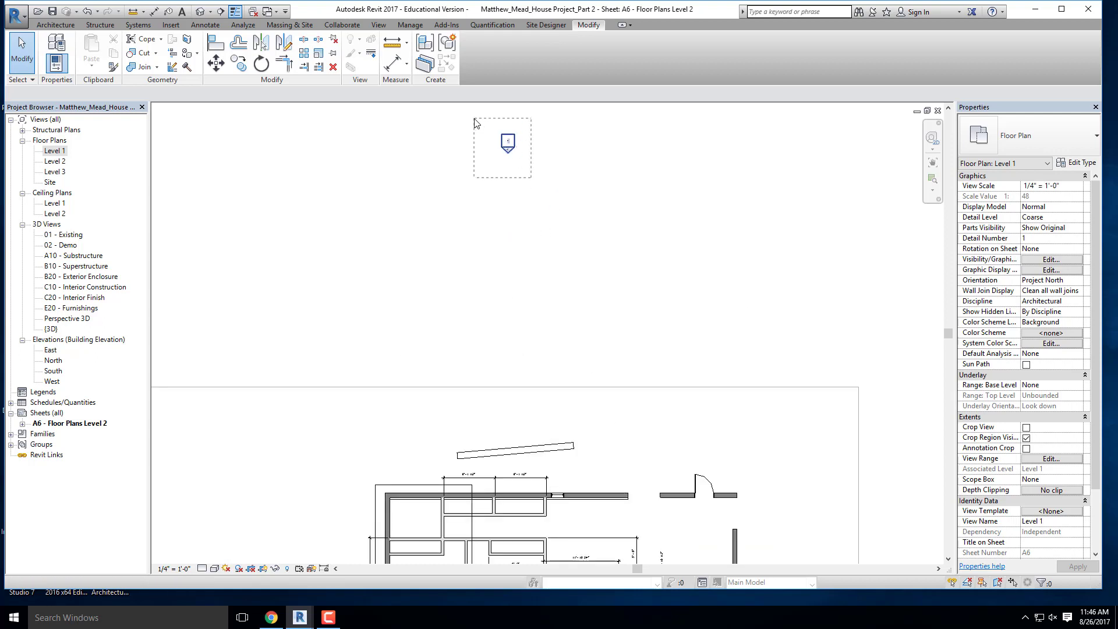
pyautogui.click(508, 142)
pyautogui.moveTo(508, 143)
pyautogui.mouseDown()
pyautogui.moveTo(544, 289)
pyautogui.moveTo(551, 374)
pyautogui.moveTo(540, 404)
pyautogui.mouseUp()
pyautogui.scroll(-5, 419, 294)
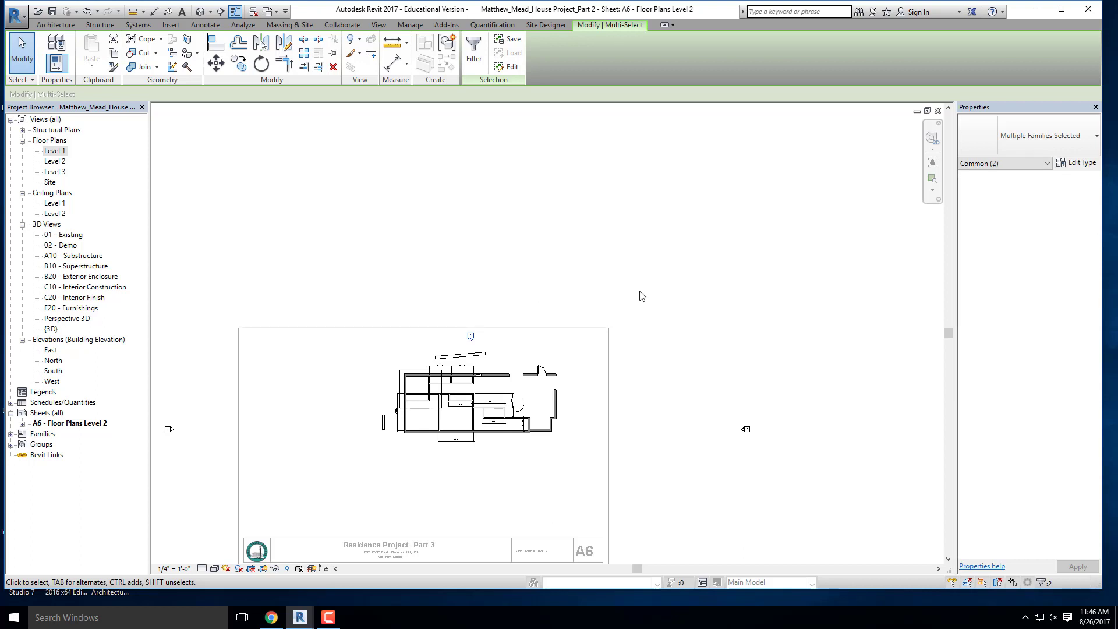
pyautogui.scroll(5, 479, 337)
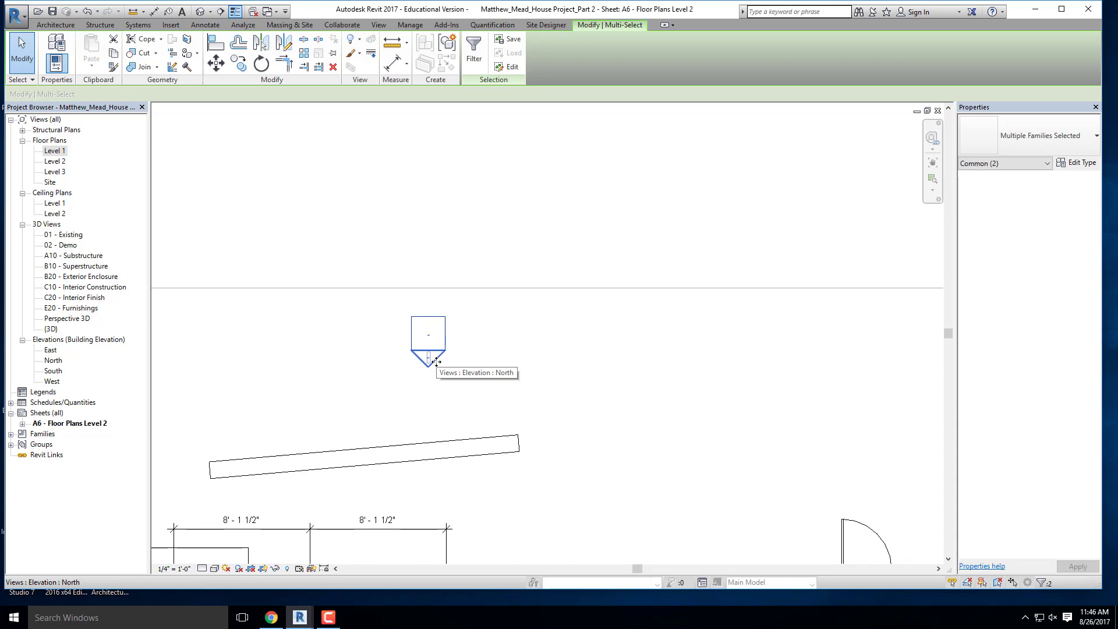
pyautogui.scroll(-8, 386, 294)
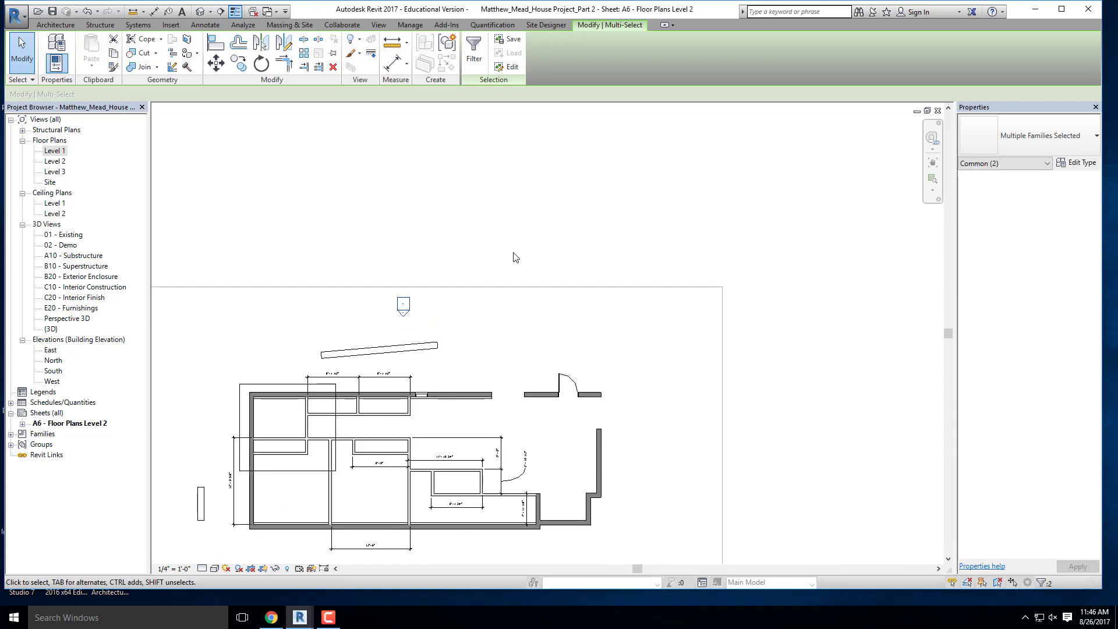
pyautogui.doubleClick(612, 315)
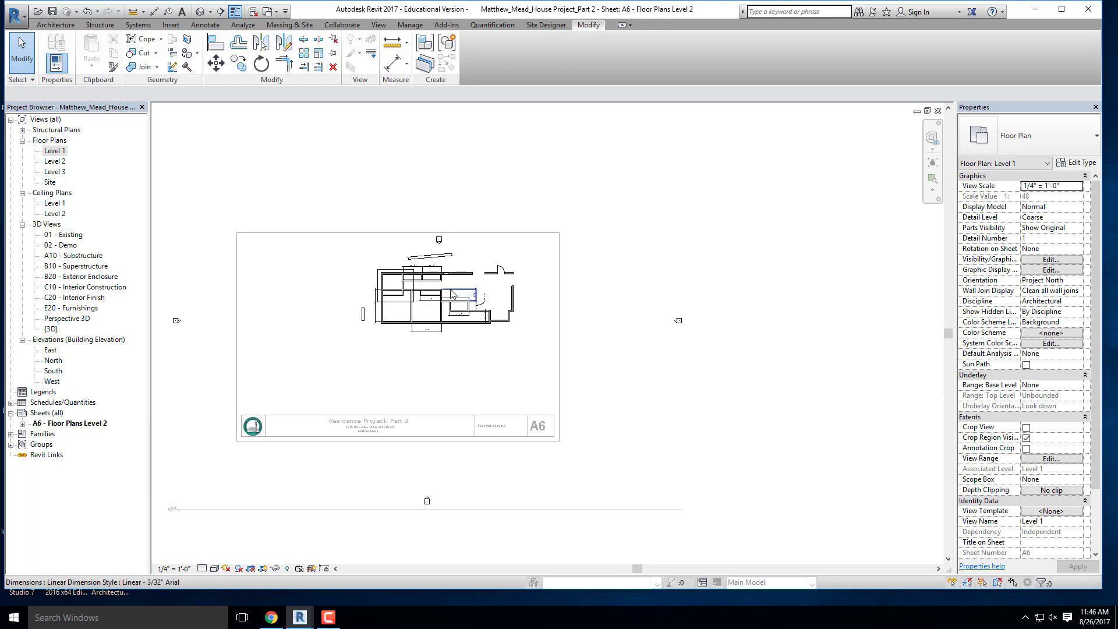
# - Move the East and South elevation markers close to their sides of the plan, inside the sheet border
pyautogui.scroll(2, 608, 318)
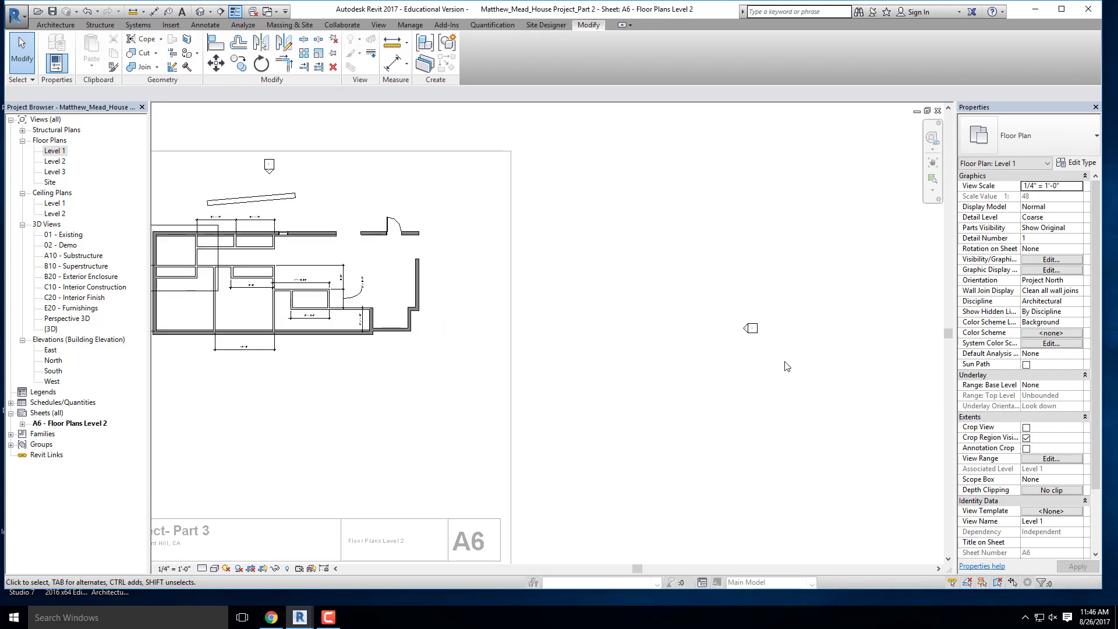
pyautogui.moveTo(779, 363)
pyautogui.mouseDown()
pyautogui.moveTo(721, 308)
pyautogui.moveTo(621, 308)
pyautogui.moveTo(470, 277)
pyautogui.mouseUp()
pyautogui.scroll(-2, 626, 278)
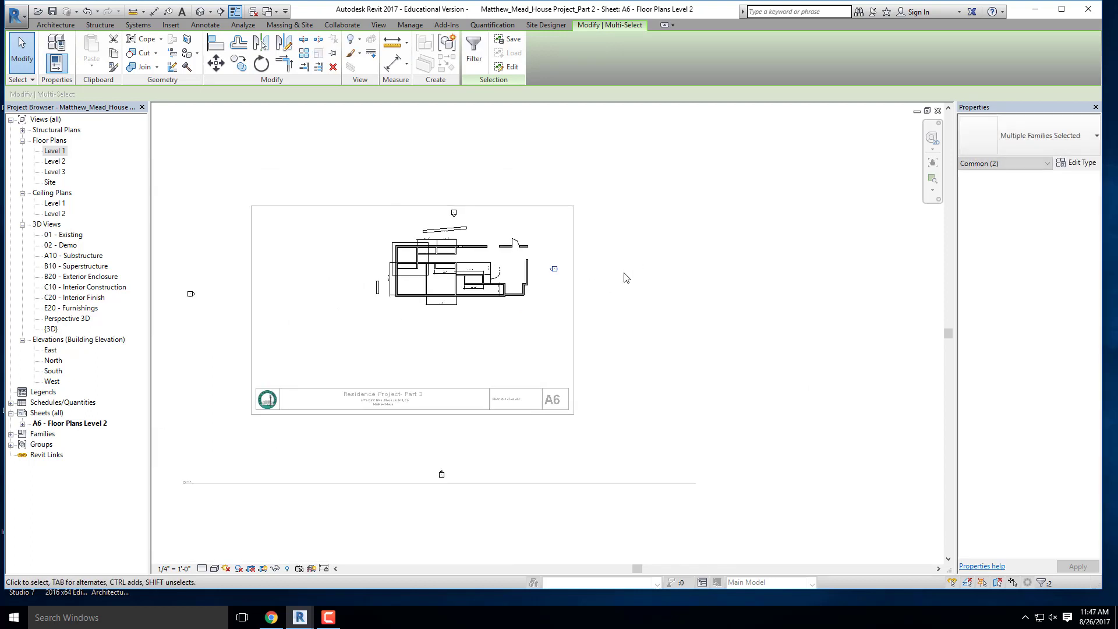
pyautogui.scroll(2, 419, 466)
pyautogui.moveTo(452, 475)
pyautogui.mouseDown()
pyautogui.moveTo(482, 287)
pyautogui.moveTo(477, 250)
pyautogui.mouseUp()
pyautogui.scroll(-2, 520, 311)
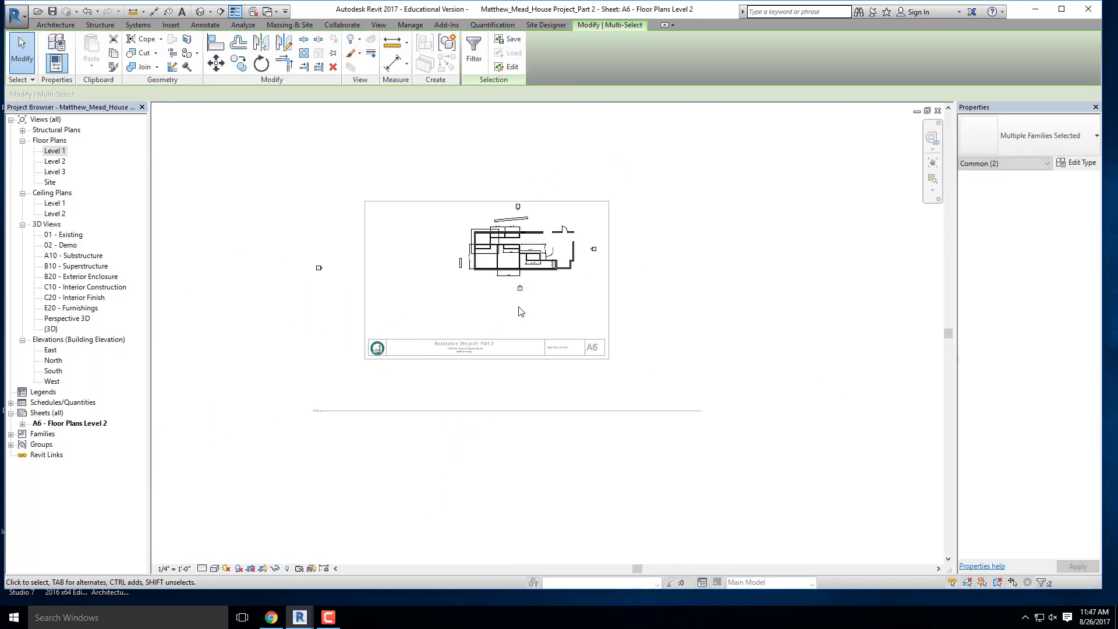
# - Move the West elevation marker inside the sheet border, just west of the short freestanding wall, and clear the selection
pyautogui.scroll(2, 358, 271)
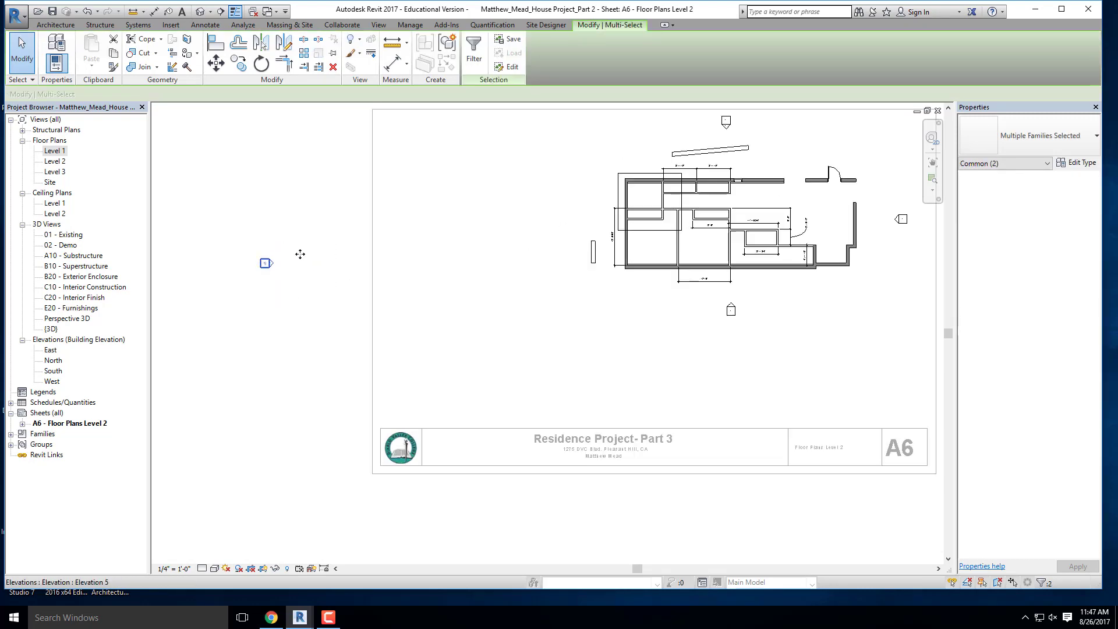
pyautogui.moveTo(300, 254)
pyautogui.mouseDown()
pyautogui.moveTo(520, 221)
pyautogui.moveTo(556, 224)
pyautogui.moveTo(552, 237)
pyautogui.mouseUp()
pyautogui.scroll(-2, 293, 265)
pyautogui.scroll(3, 471, 268)
pyautogui.click(415, 322)
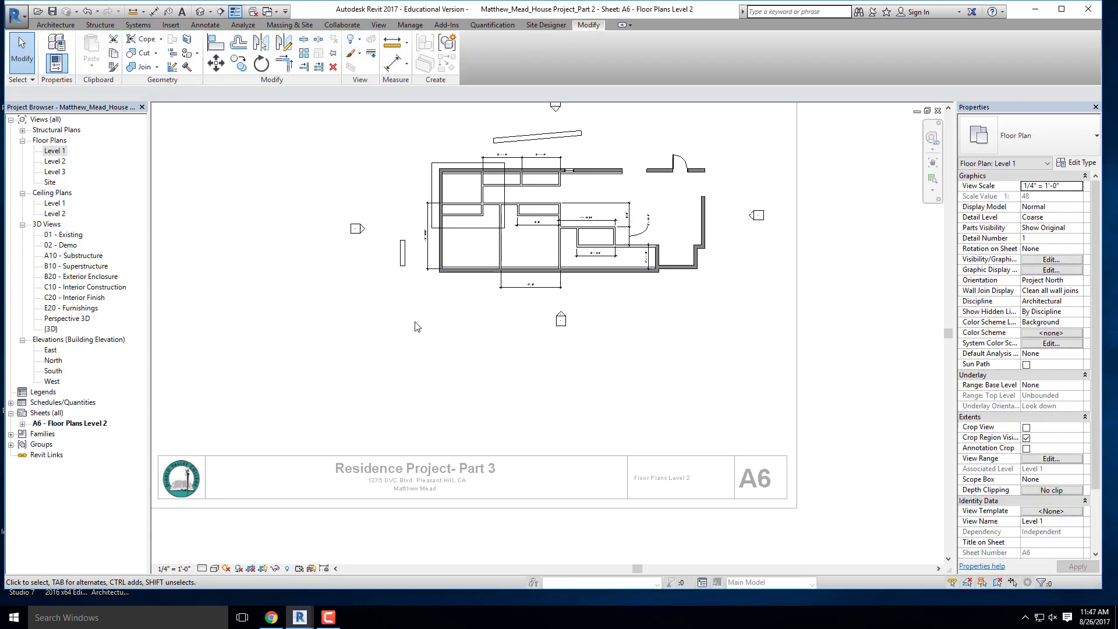
# - Shift the West elevation's view plane line eastward so it cuts through the house's westernmost rooms
pyautogui.scroll(4, 378, 232)
pyautogui.click(353, 234)
pyautogui.scroll(-1, 402, 265)
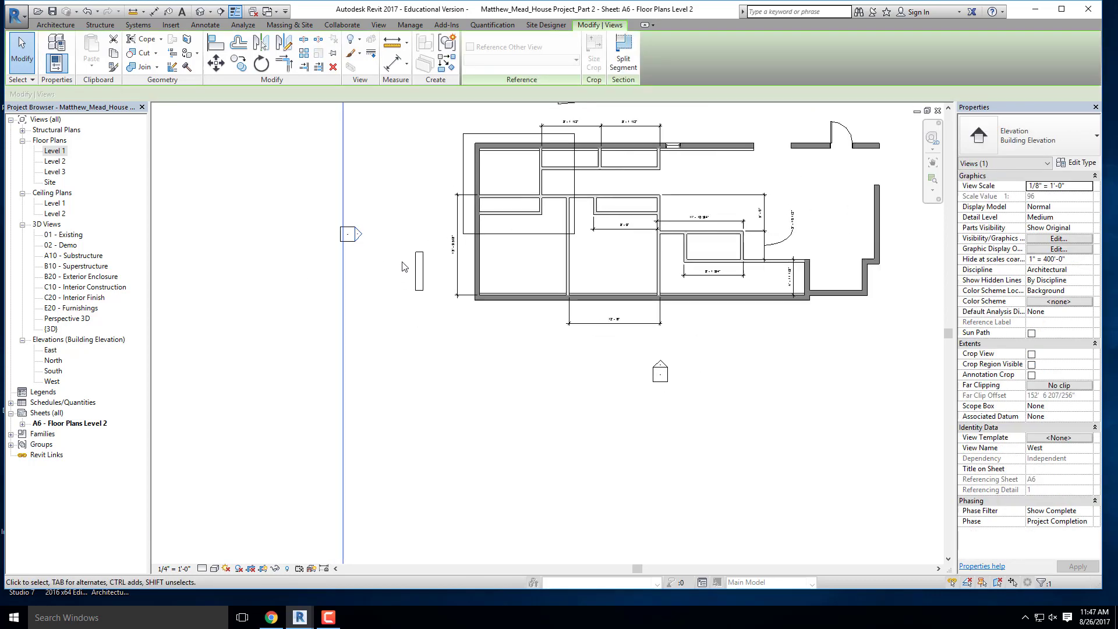
pyautogui.scroll(-5, 402, 265)
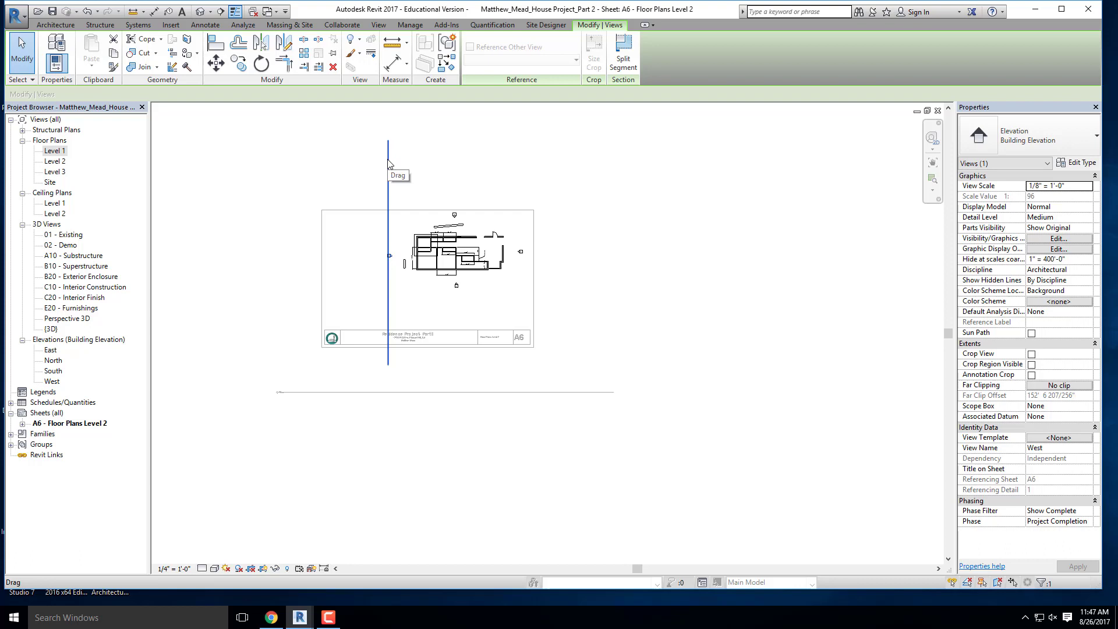
pyautogui.scroll(3, 389, 245)
pyautogui.moveTo(392, 246); pyautogui.dragTo(414, 245)
pyautogui.scroll(1, 460, 248)
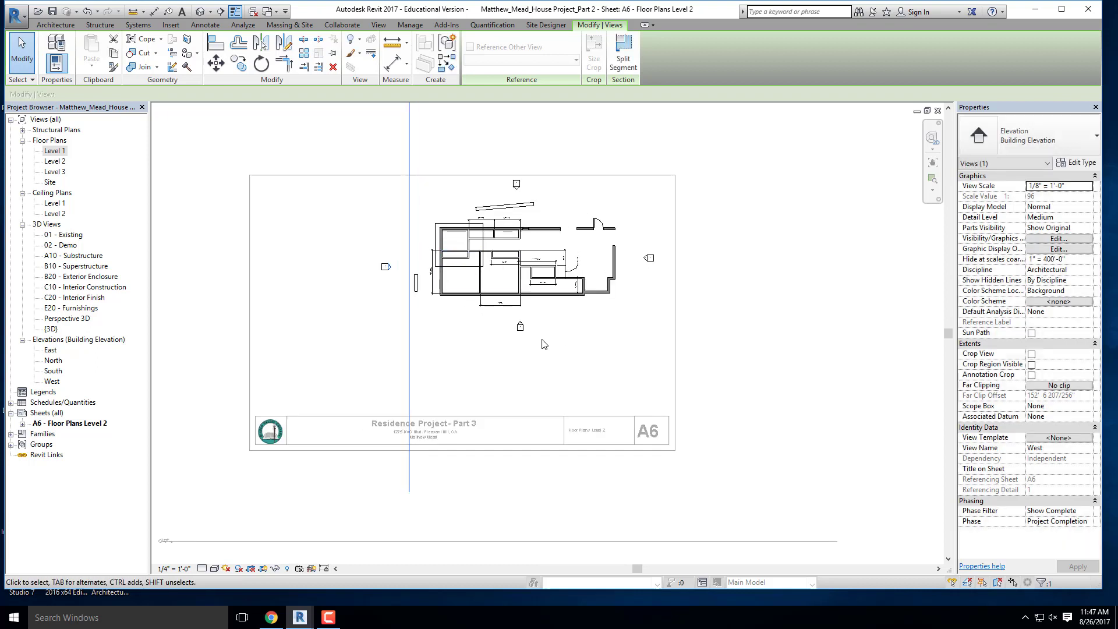
pyautogui.scroll(2, 387, 261)
pyautogui.moveTo(429, 258); pyautogui.dragTo(511, 258)
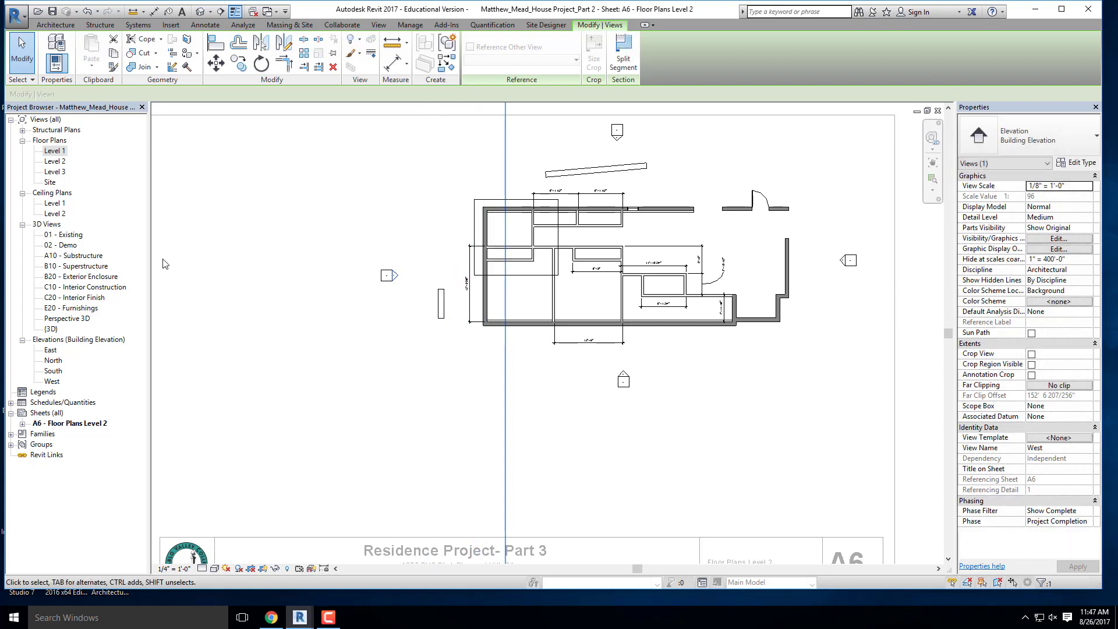
# - Open the West elevation to inspect how the view plane cuts the building, and close it to return to the sheet
pyautogui.doubleClick(415, 277)
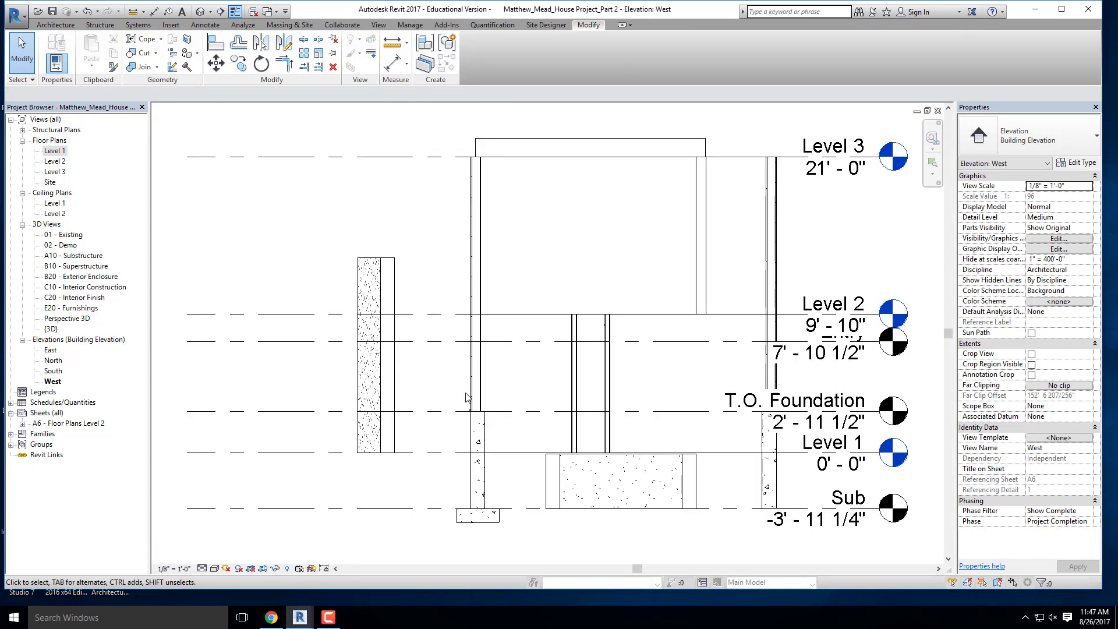
pyautogui.scroll(-2, 408, 291)
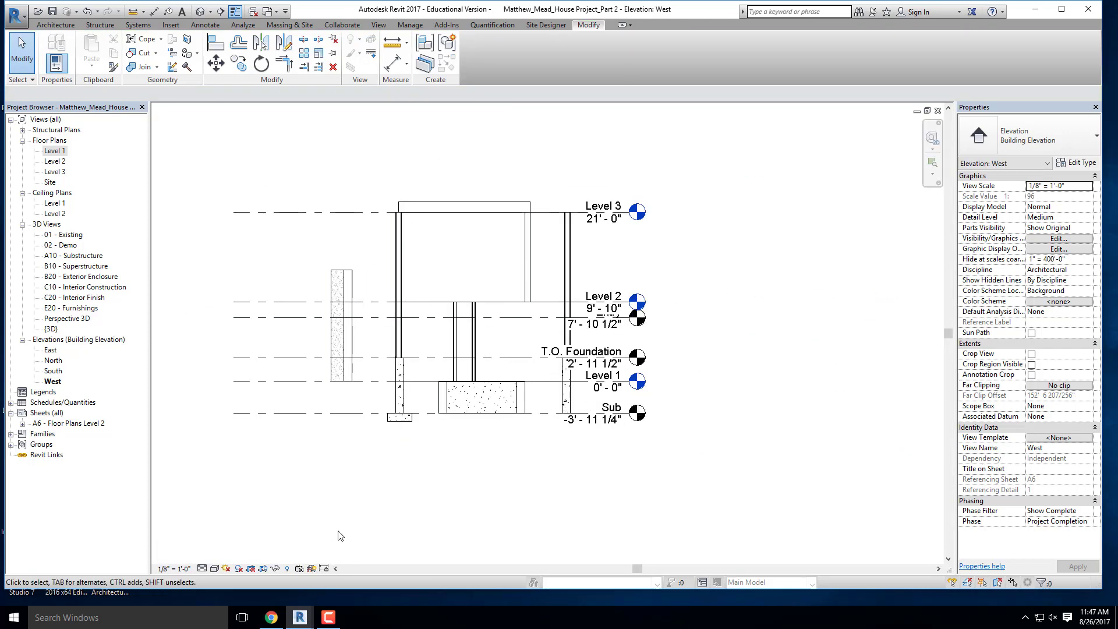
pyautogui.click(937, 110)
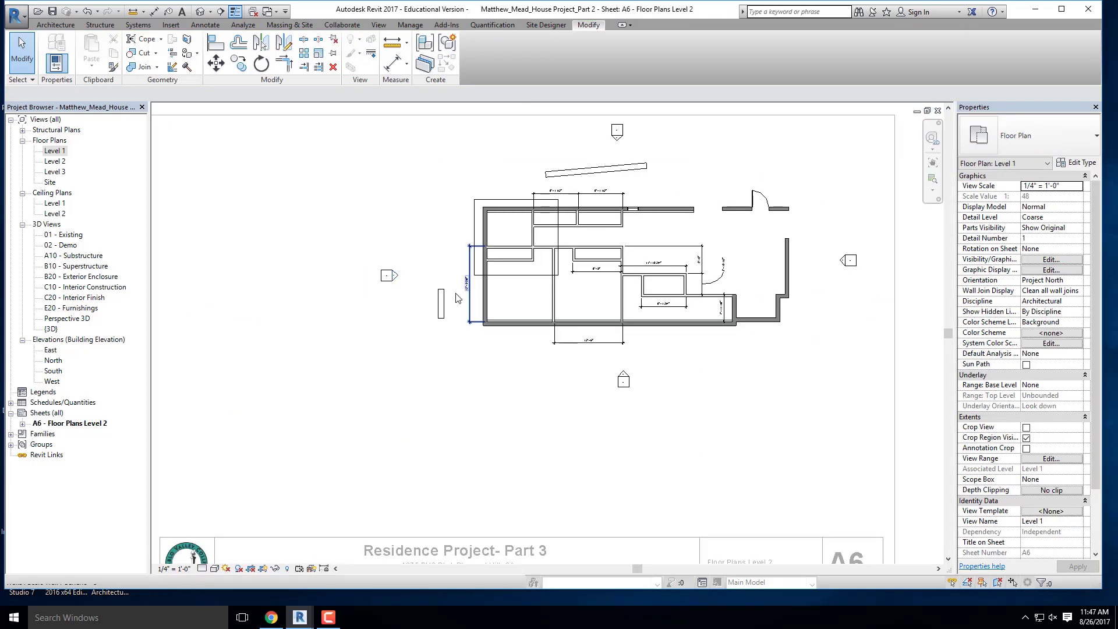
# - Pull the West elevation's view plane line back outside the house, between its marker and the short freestanding wall
pyautogui.scroll(2, 460, 284)
pyautogui.click(357, 269)
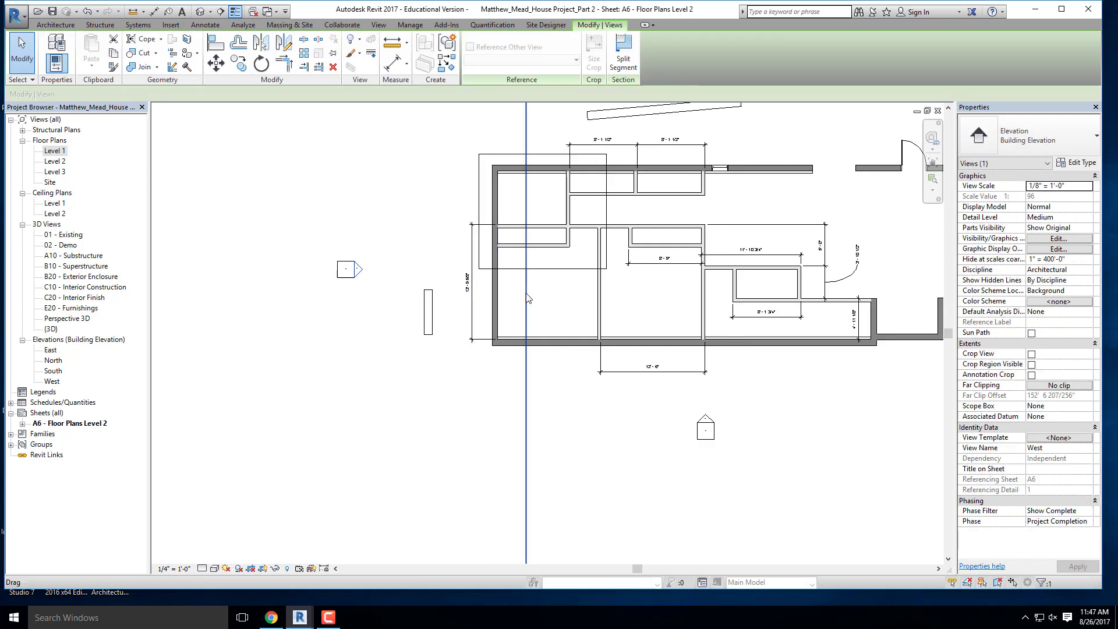
pyautogui.moveTo(526, 291); pyautogui.dragTo(390, 294)
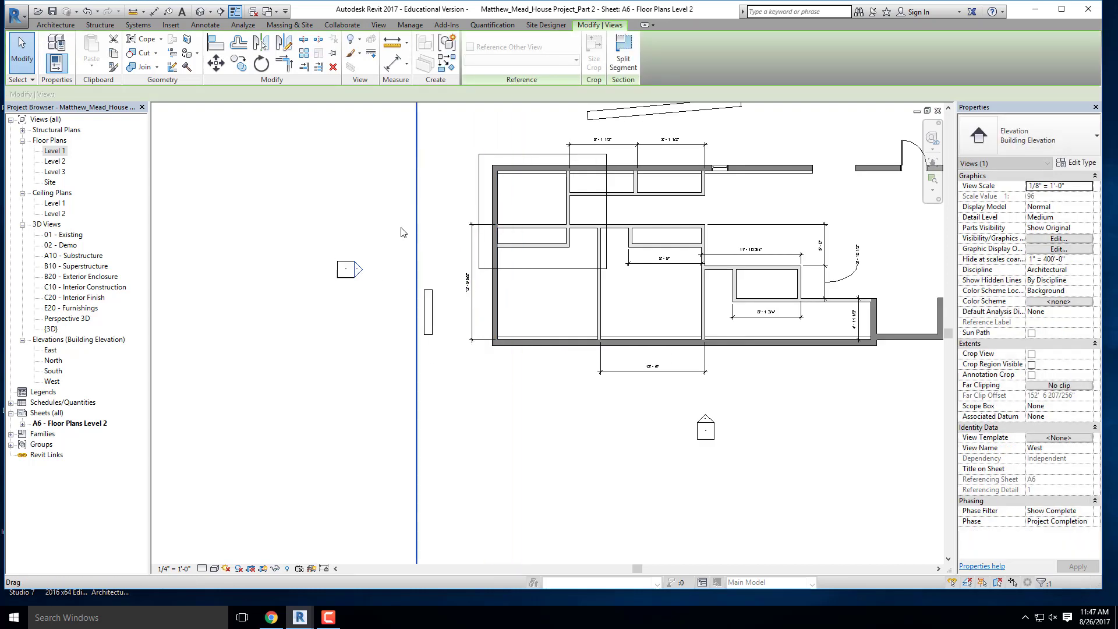
pyautogui.click(381, 260)
# - Open the West elevation again to check the exterior walls, and return to sheet A6
pyautogui.doubleClick(358, 269)
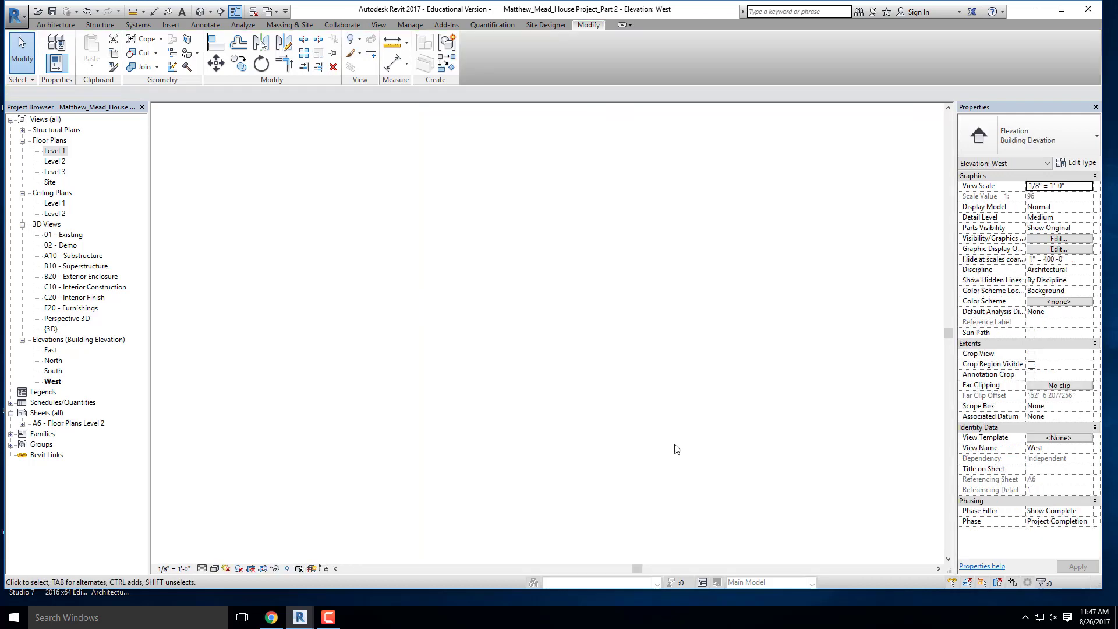
pyautogui.scroll(-3, 319, 255)
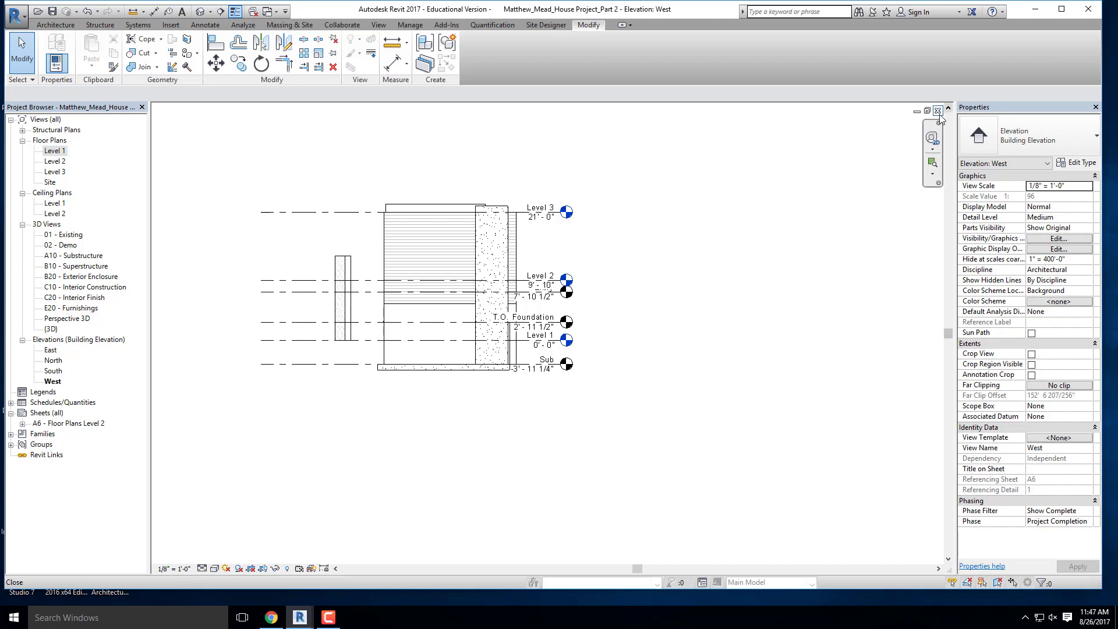
pyautogui.hotkey('ctrl', 'Tab')
# - Select the South elevation marker to check where its view plane lies relative to the house
pyautogui.scroll(4, 671, 406)
pyautogui.click(594, 375)
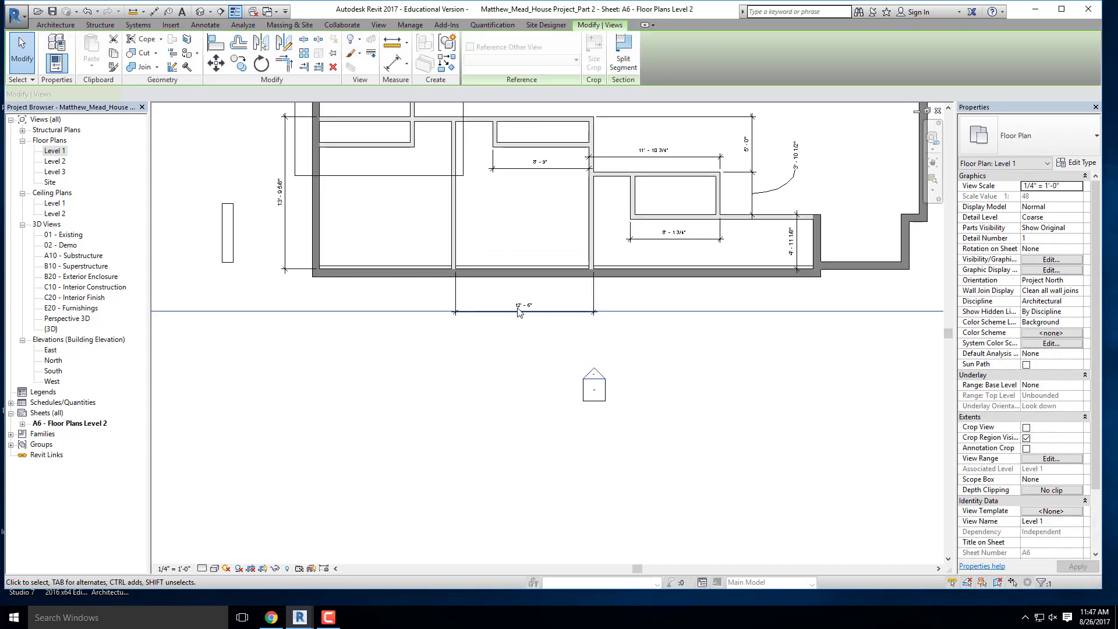
pyautogui.scroll(-5, 518, 310)
pyautogui.scroll(-5, 532, 330)
pyautogui.scroll(6, 686, 282)
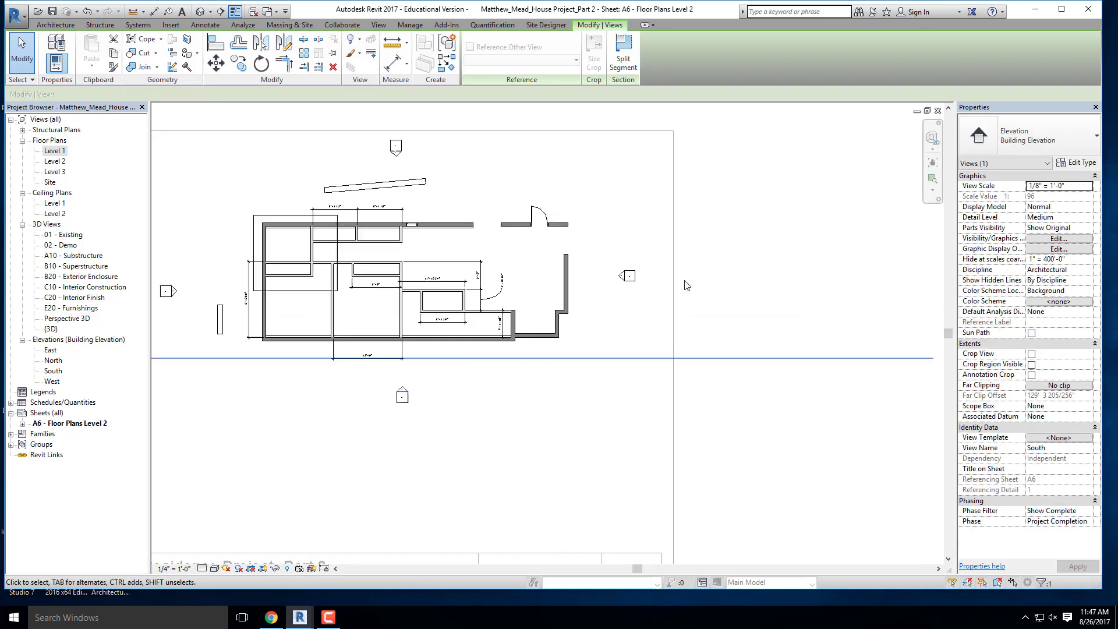
# - Shift the East elevation's view plane line slightly toward the house, keeping it outside the east wall
pyautogui.click(613, 287)
pyautogui.click(615, 291)
pyautogui.scroll(-3, 669, 342)
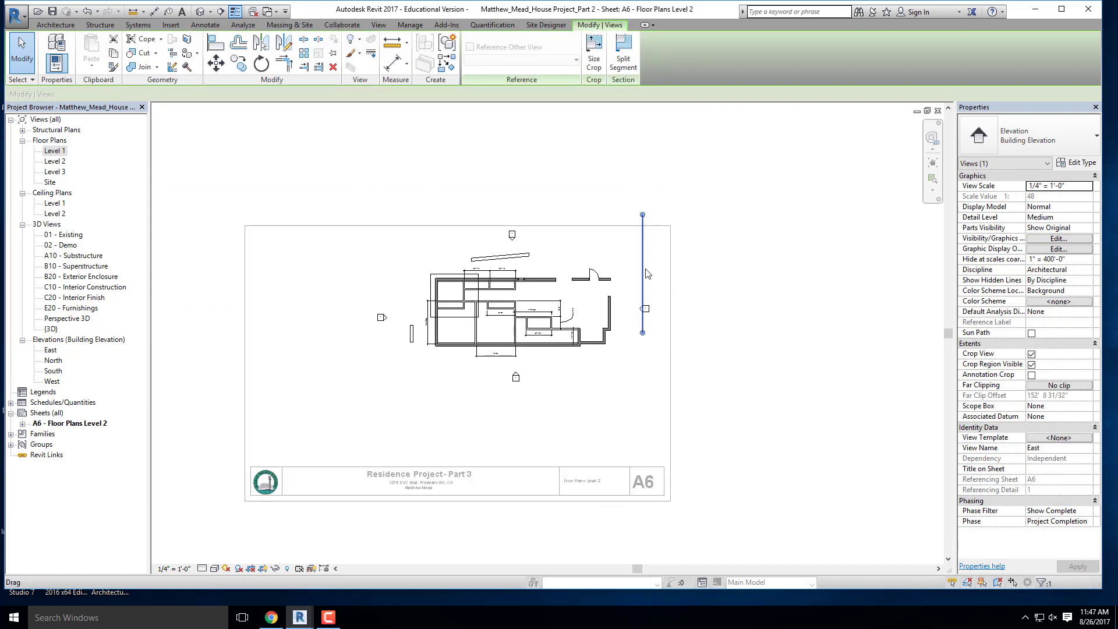
pyautogui.moveTo(641, 284); pyautogui.dragTo(636, 294)
pyautogui.click(666, 289)
# - Select the North elevation marker to check its view plane's position, and clear the selection
pyautogui.scroll(5, 520, 228)
pyautogui.click(505, 247)
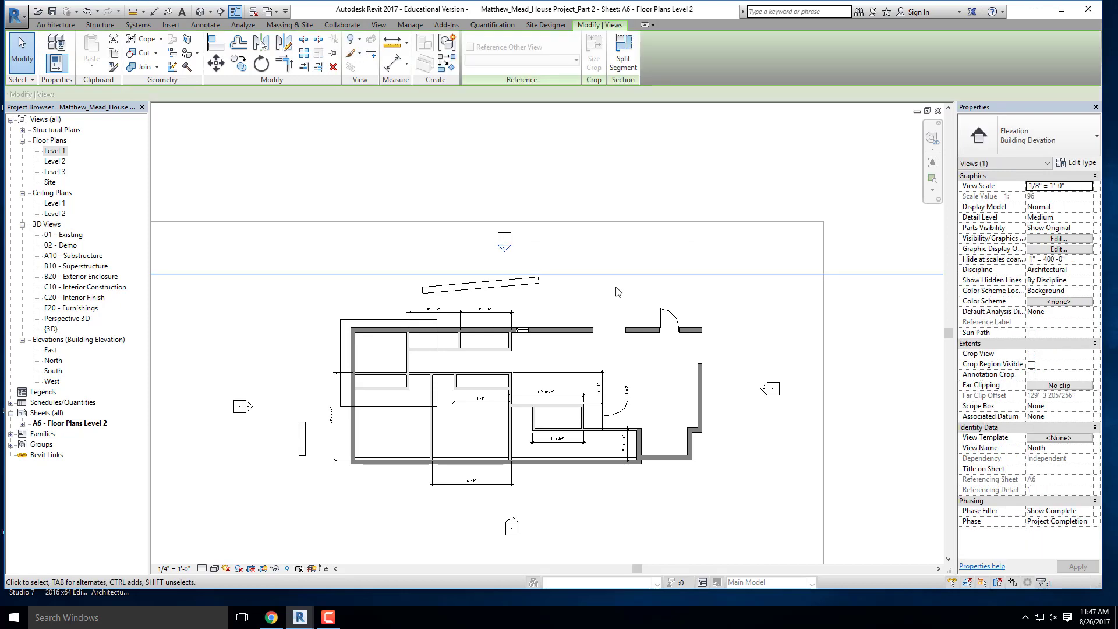
pyautogui.scroll(-7, 552, 244)
pyautogui.click(786, 315)
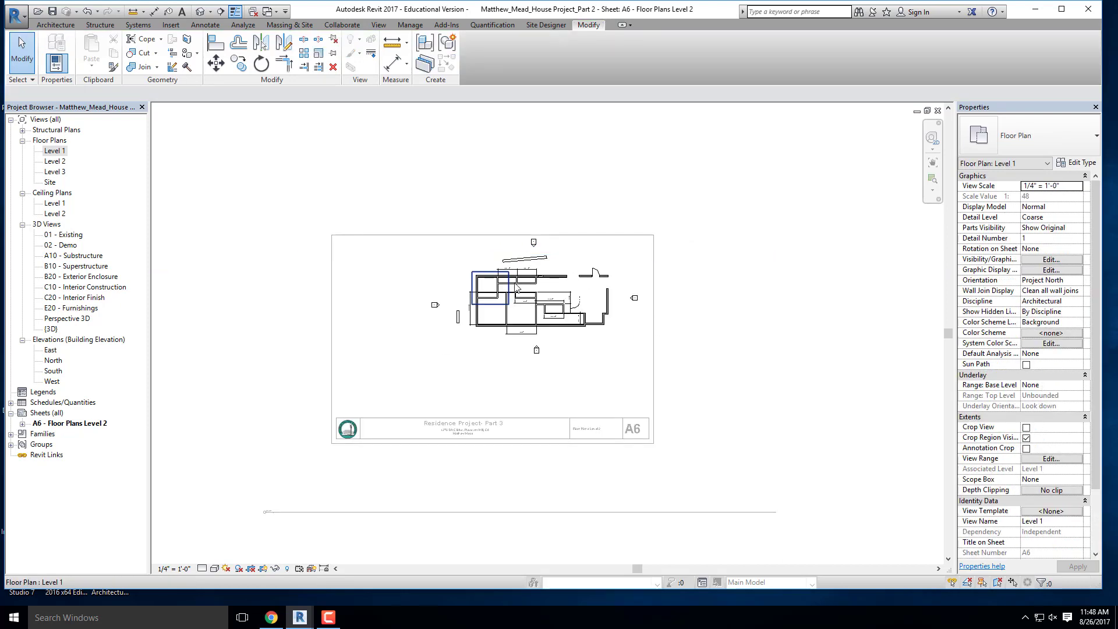
# - Toggle the Level 1 crop region's visibility off and back on
pyautogui.scroll(-3, 386, 224)
pyautogui.scroll(4, 362, 287)
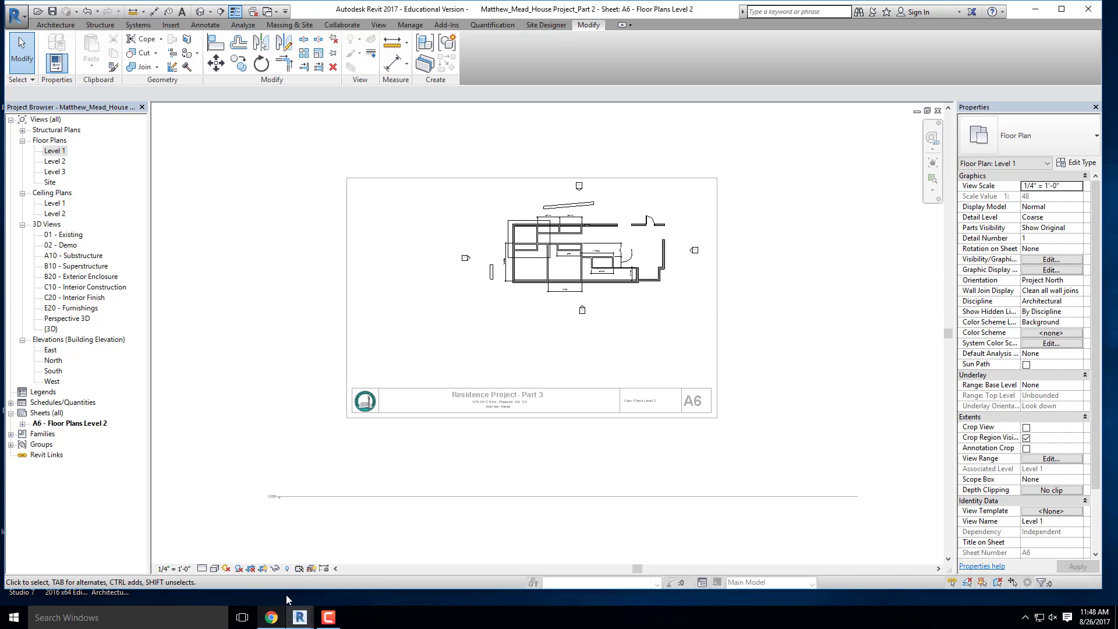
pyautogui.click(262, 569)
pyautogui.click(264, 570)
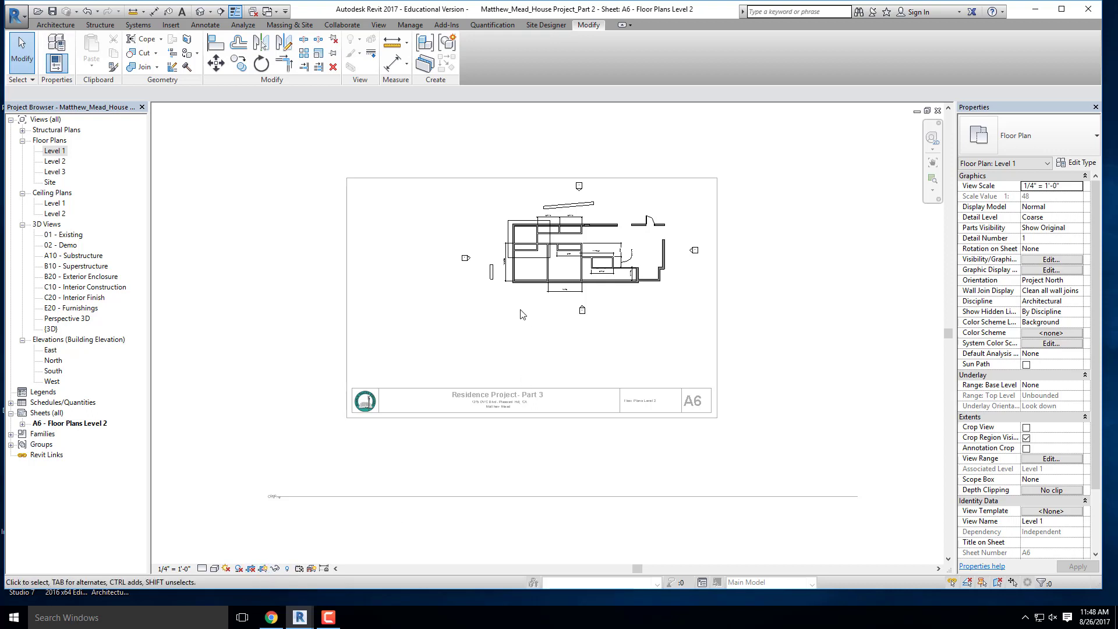
# - Stretch all four edges of the Level 1 crop region to enclose the whole floor plan and the four elevation markers
pyautogui.scroll(6, 526, 284)
pyautogui.moveTo(527, 222); pyautogui.dragTo(397, 266, button='middle')
pyautogui.click(396, 270)
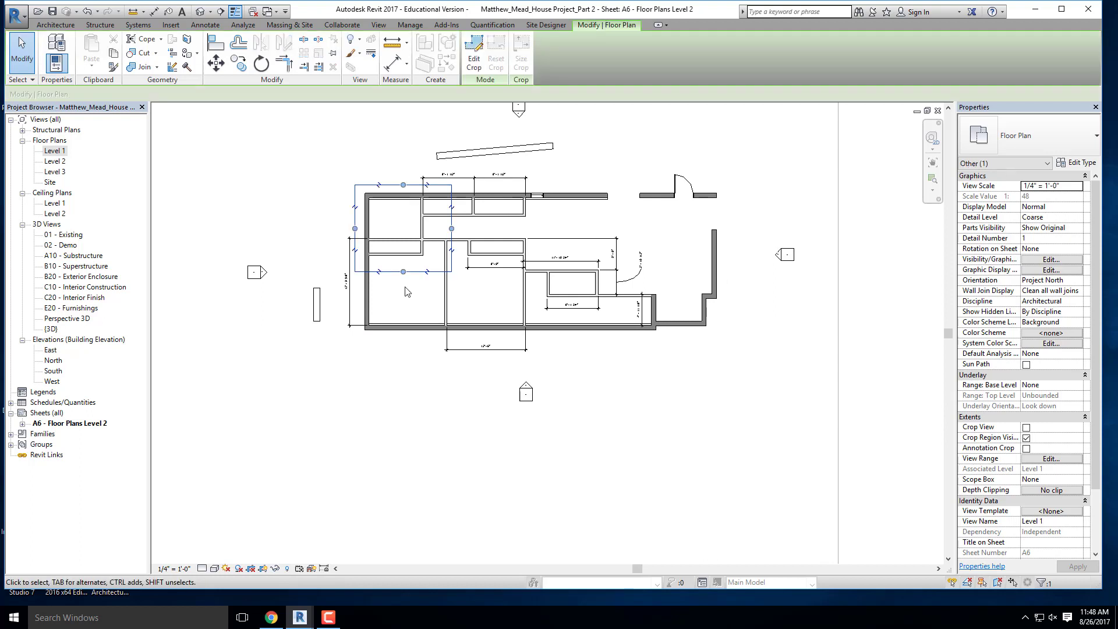
pyautogui.moveTo(403, 271); pyautogui.dragTo(402, 413)
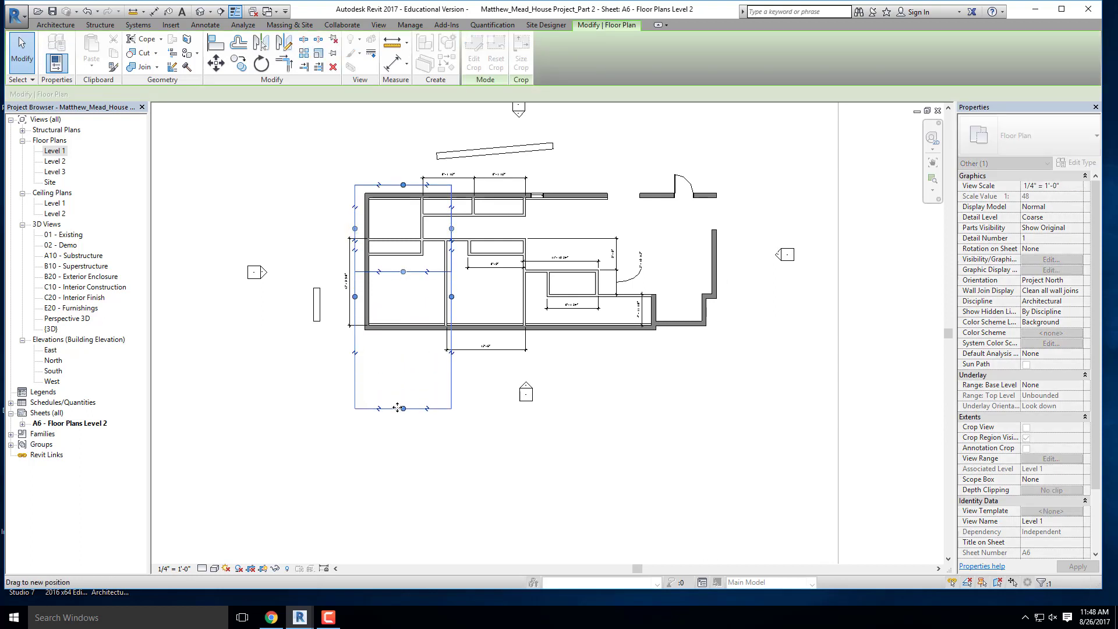
pyautogui.moveTo(452, 298); pyautogui.dragTo(796, 300)
pyautogui.moveTo(489, 297); pyautogui.dragTo(459, 420, button='middle')
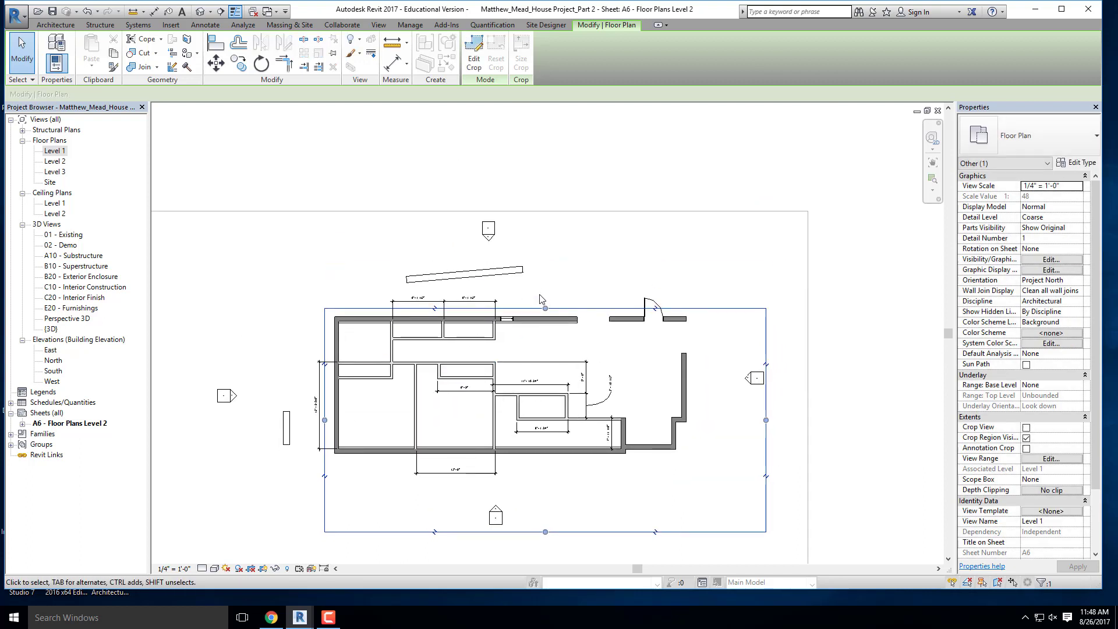
pyautogui.moveTo(545, 307); pyautogui.dragTo(538, 212)
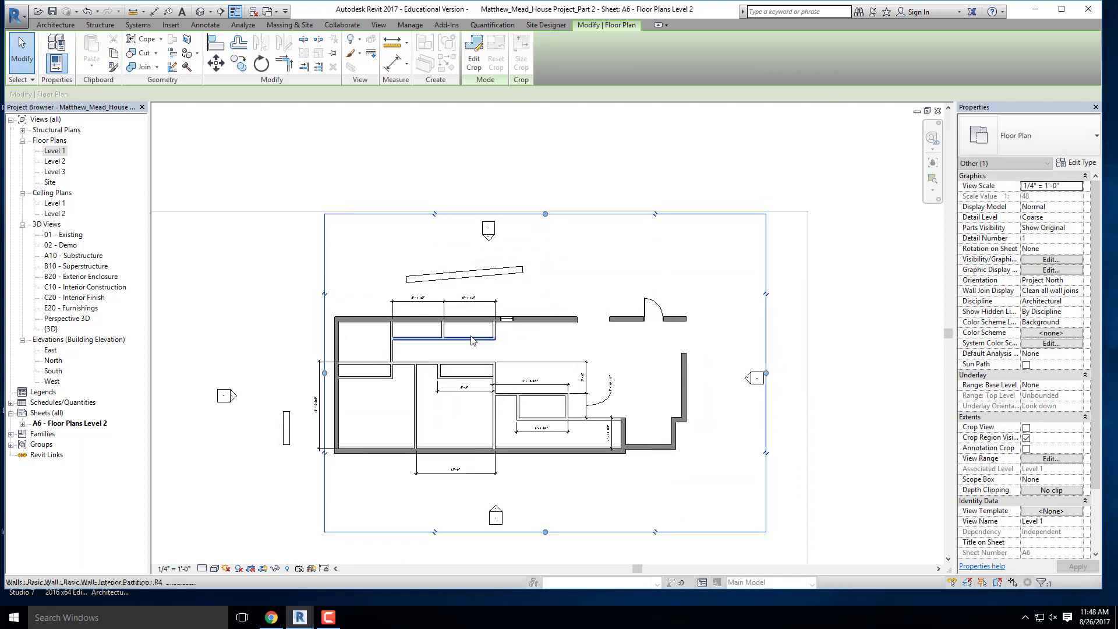
pyautogui.scroll(-2, 467, 337)
pyautogui.moveTo(373, 360); pyautogui.dragTo(300, 361)
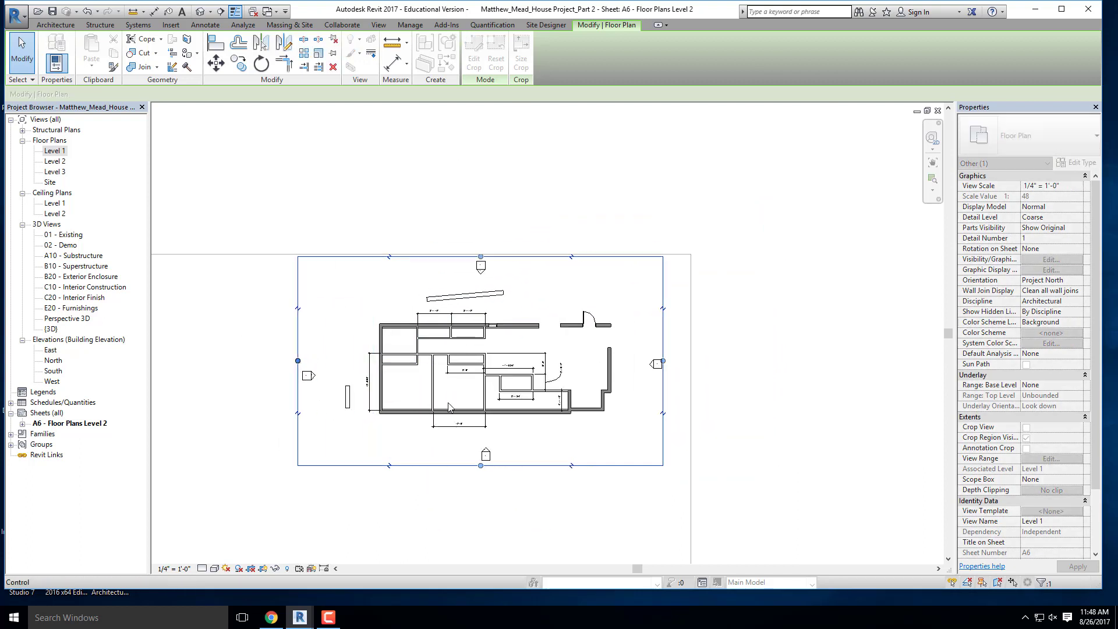
# - Turn on Crop View for the Level 1 plan, hide its crop region, and deactivate the view to return to the sheet
pyautogui.scroll(-2, 544, 350)
pyautogui.click(300, 538)
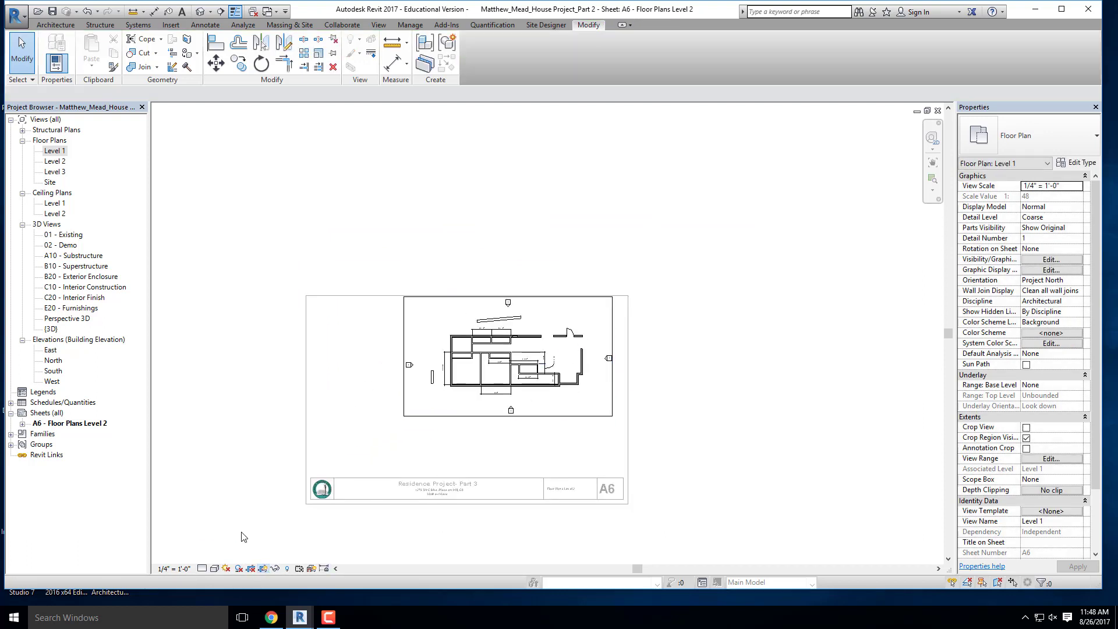
pyautogui.click(251, 569)
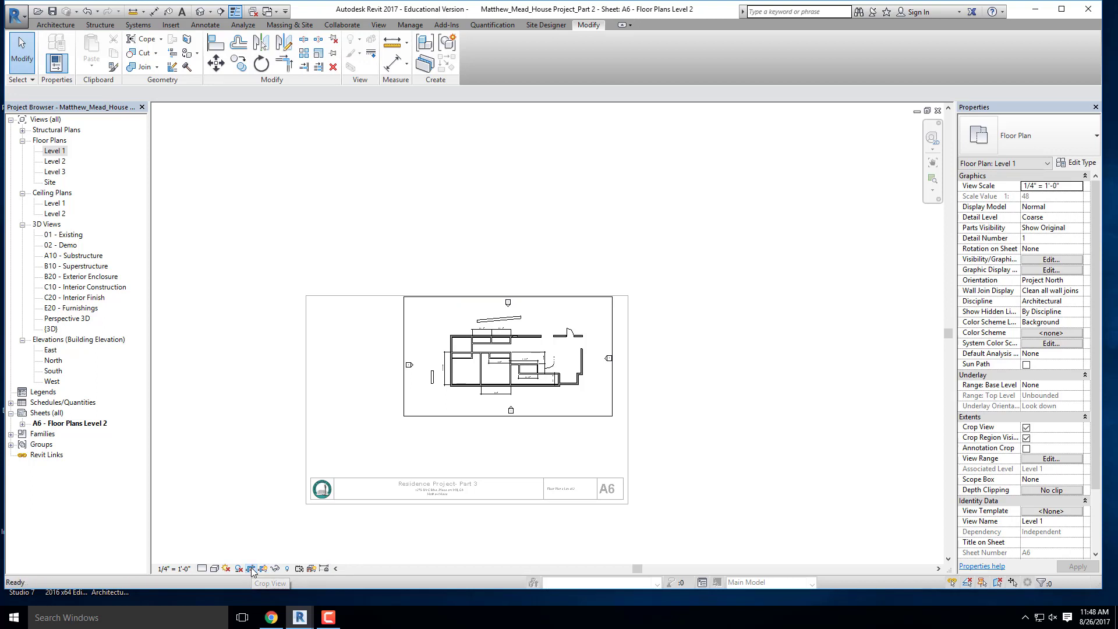
pyautogui.click(263, 569)
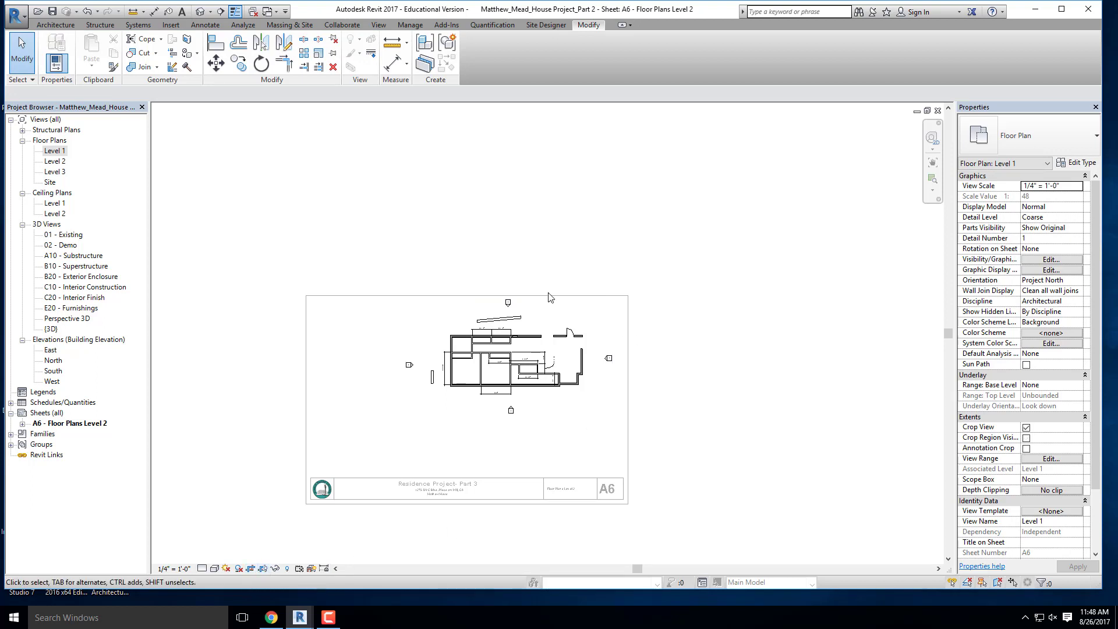
pyautogui.scroll(-2, 500, 314)
pyautogui.click(663, 357)
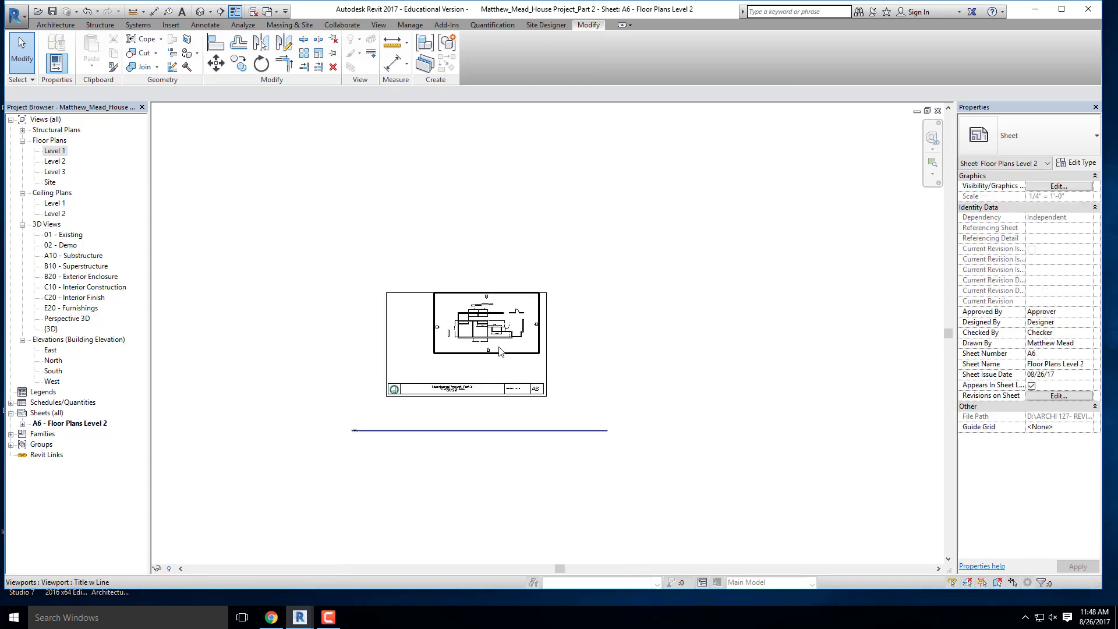
# - Examine the Level 1 view title below the sheet, including its detail number, name, scale and title line
pyautogui.scroll(2, 476, 317)
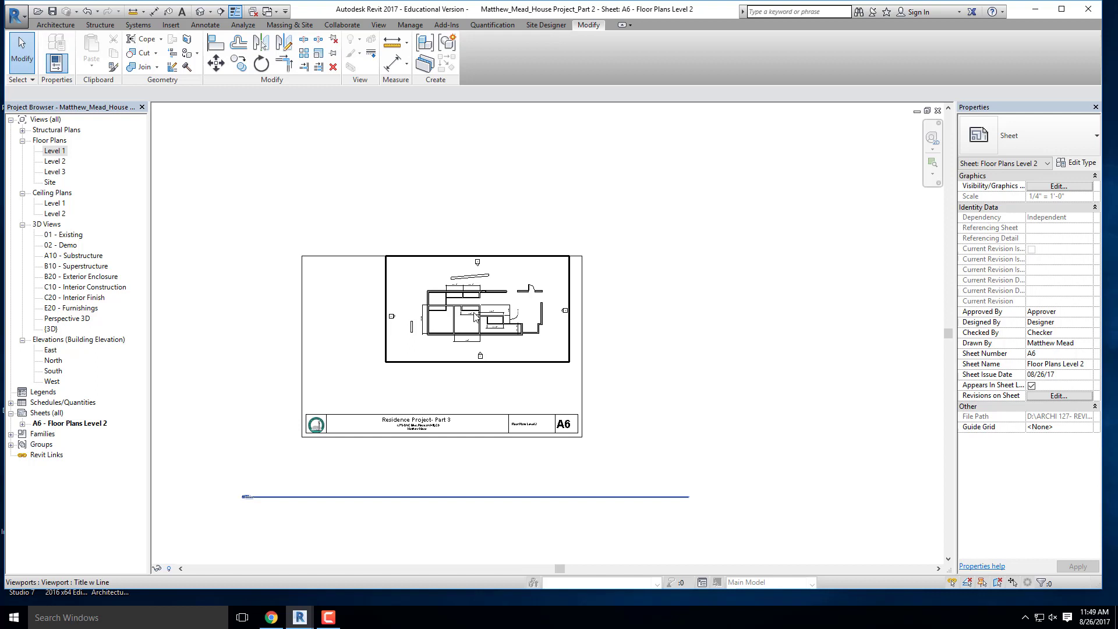
pyautogui.press('Escape')
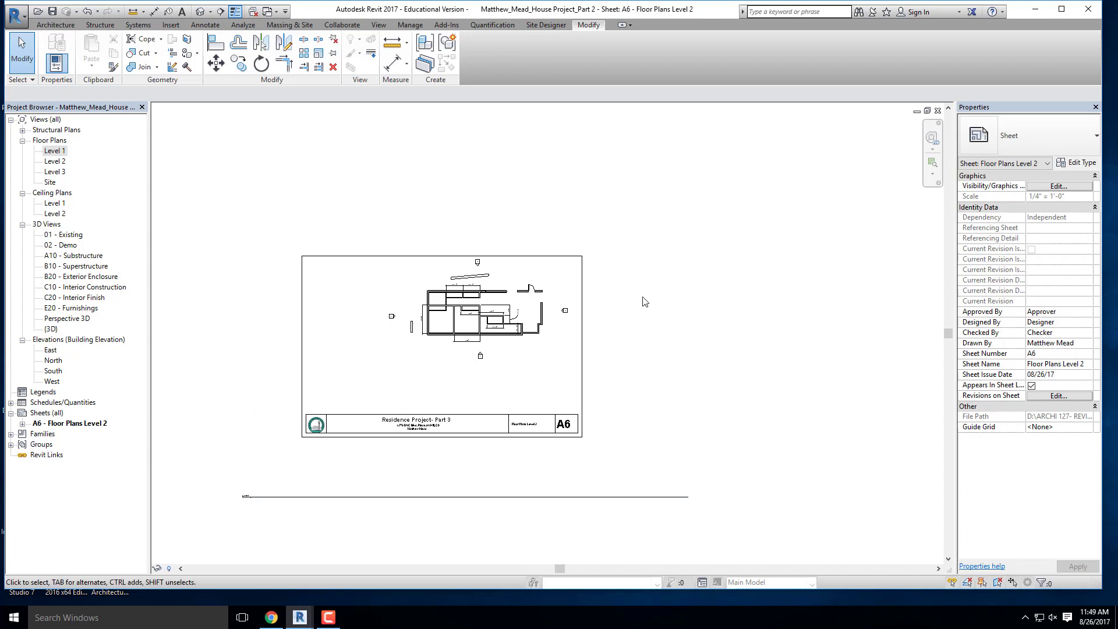
pyautogui.scroll(-2, 631, 274)
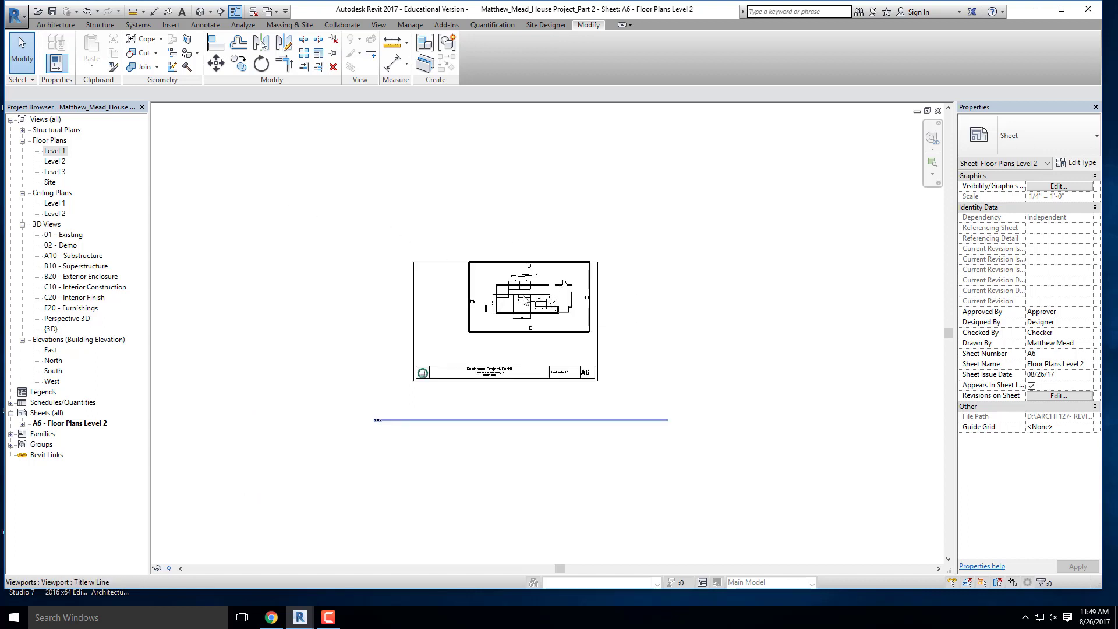
pyautogui.scroll(2, 493, 298)
pyautogui.scroll(3, 285, 524)
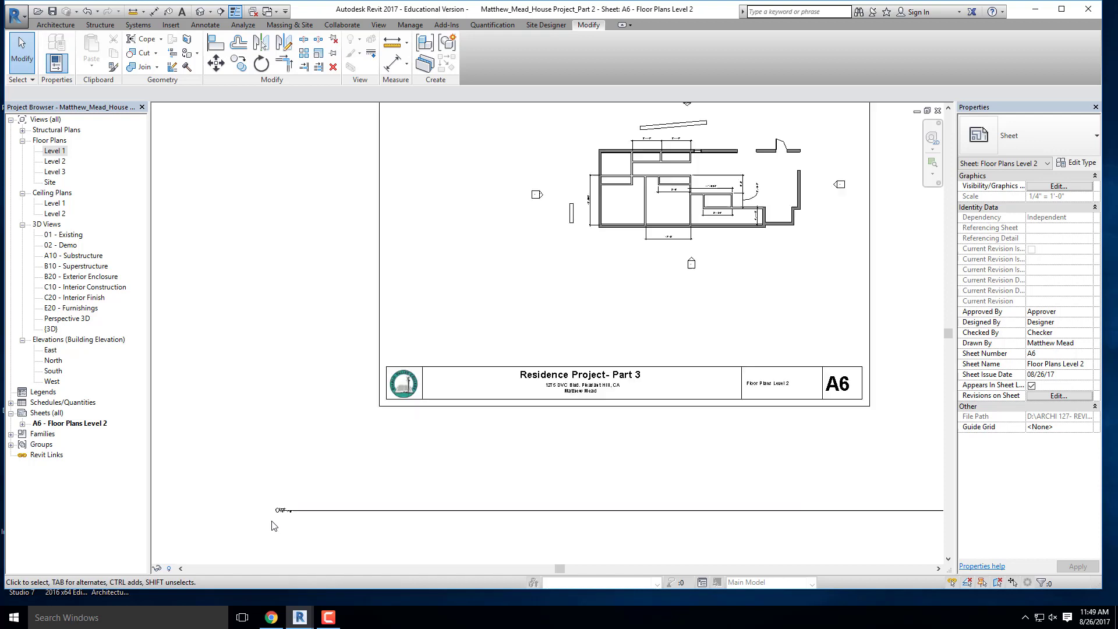
pyautogui.scroll(2, 287, 500)
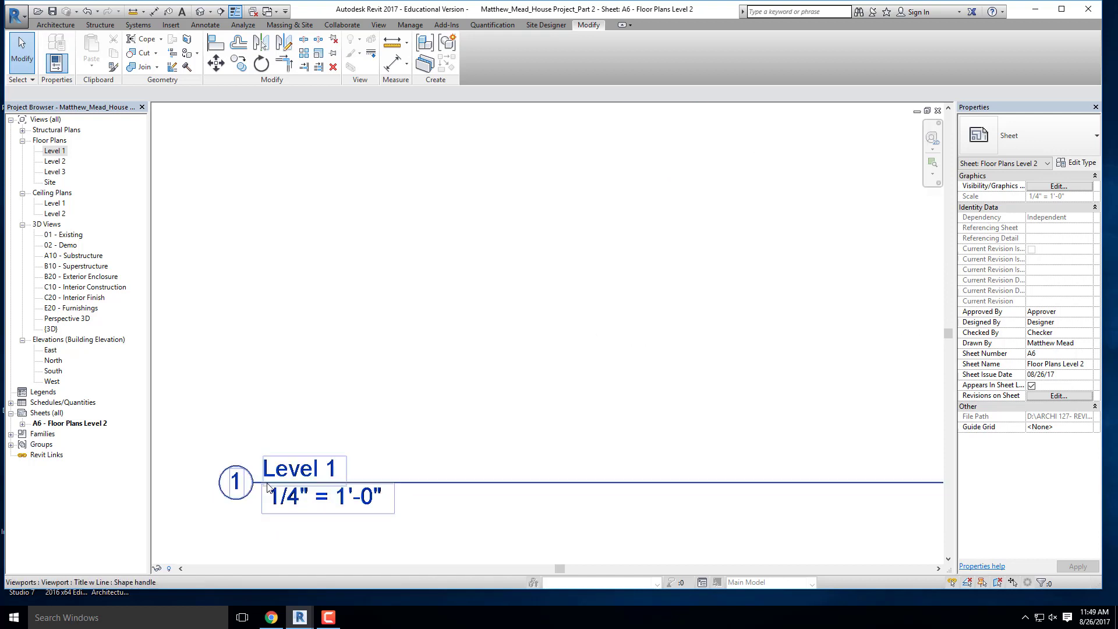
pyautogui.scroll(2, 244, 485)
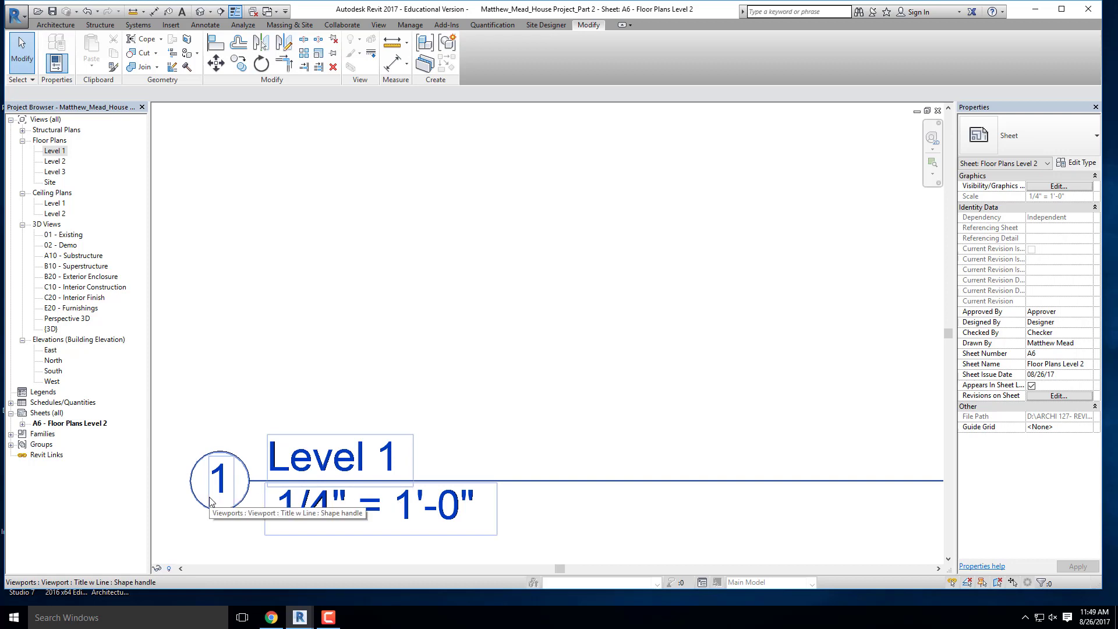
pyautogui.scroll(-5, 211, 501)
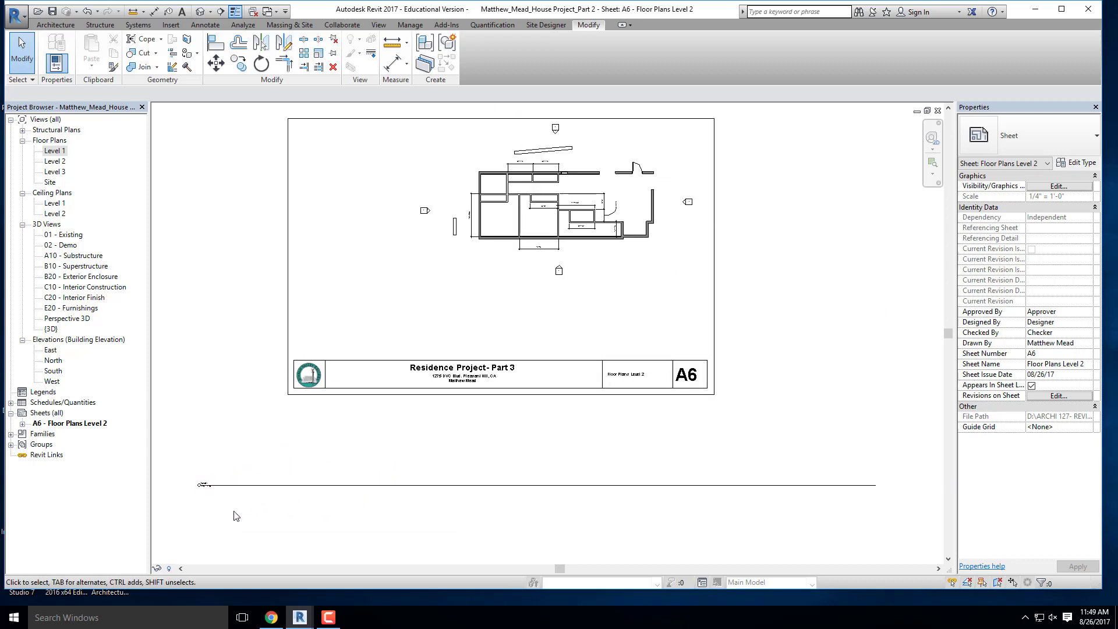
# - Move the Level 1 view title up beneath the floor plan, and undo the move
pyautogui.click(238, 495)
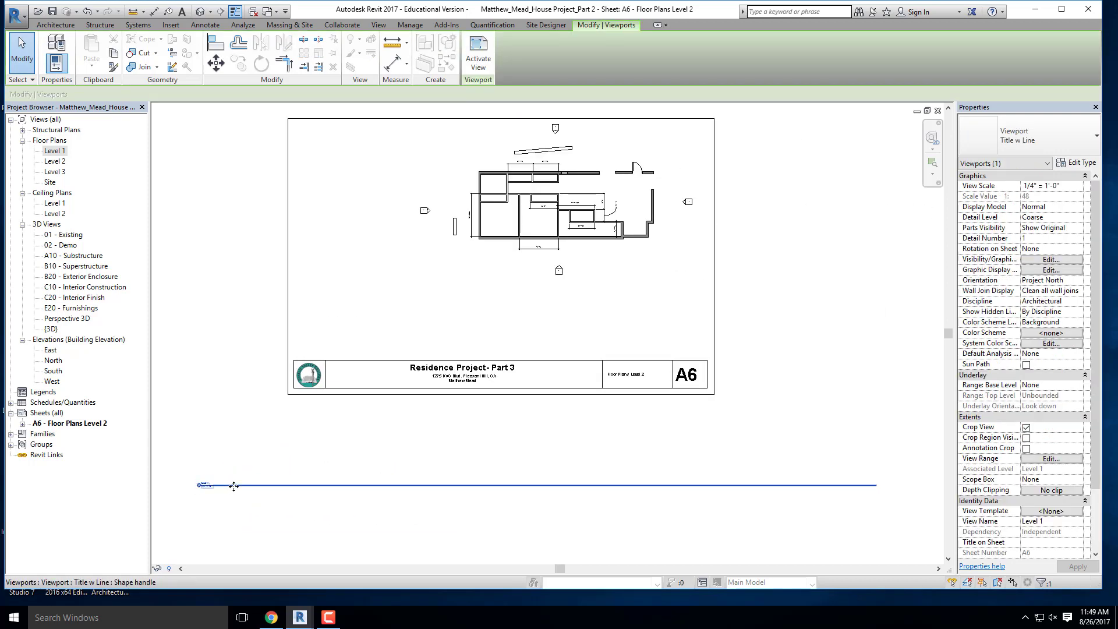
pyautogui.moveTo(233, 486); pyautogui.dragTo(489, 281)
pyautogui.scroll(-3, 516, 336)
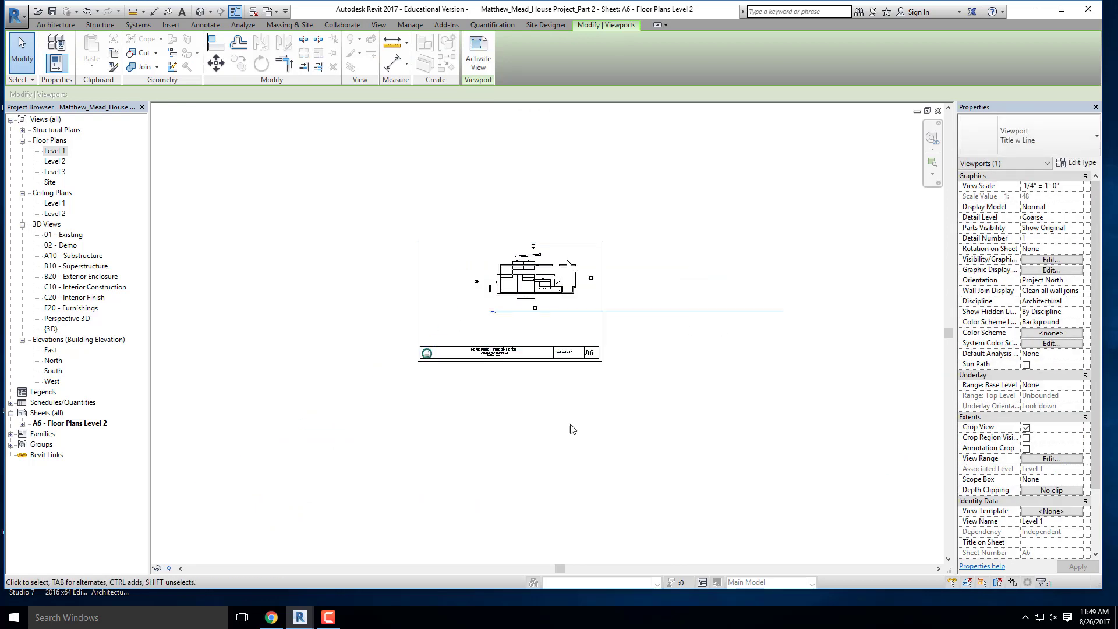
pyautogui.press('Escape')
pyautogui.scroll(5, 577, 278)
pyautogui.scroll(-6, 527, 423)
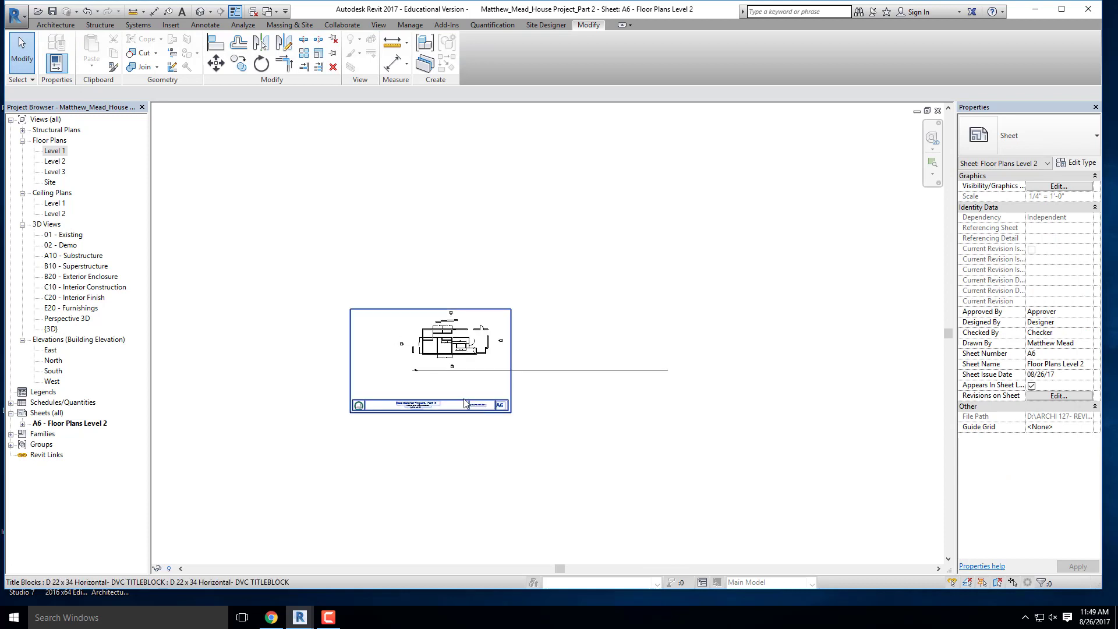
pyautogui.scroll(3, 468, 398)
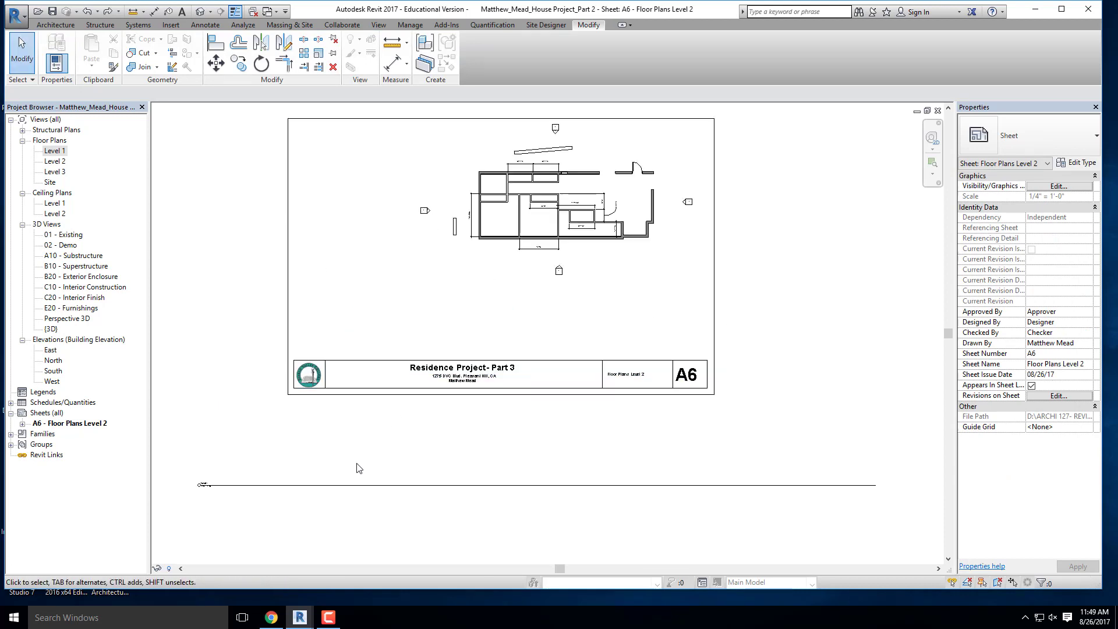
# - Reposition the Level 1 view title inside the sheet border, just below the south elevation marker
pyautogui.click(346, 488)
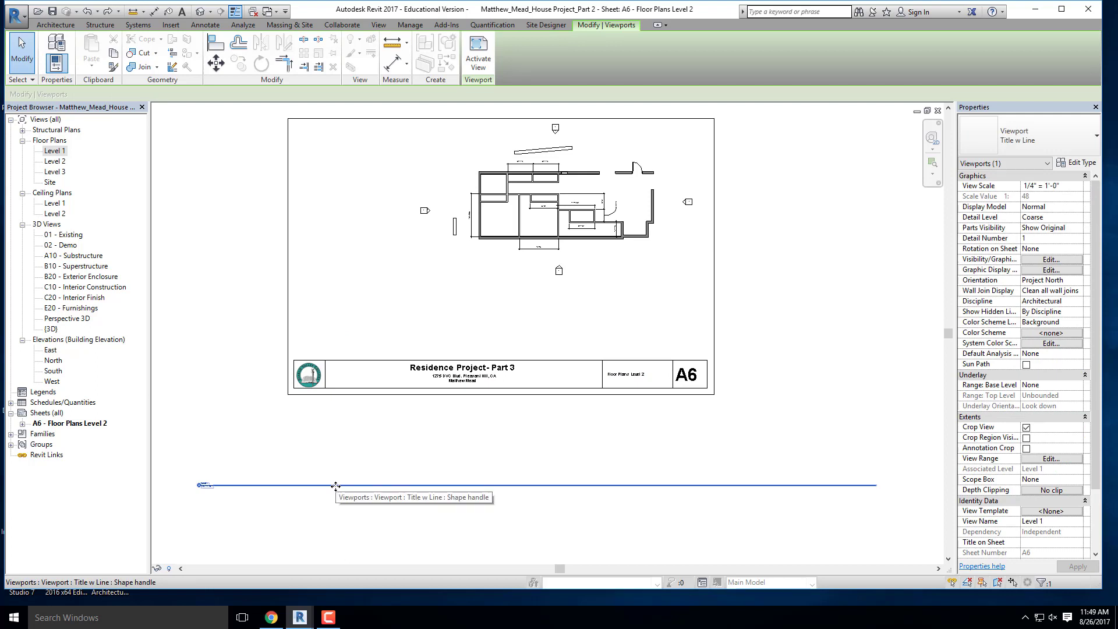
pyautogui.moveTo(324, 489); pyautogui.dragTo(574, 287)
pyautogui.scroll(-3, 466, 412)
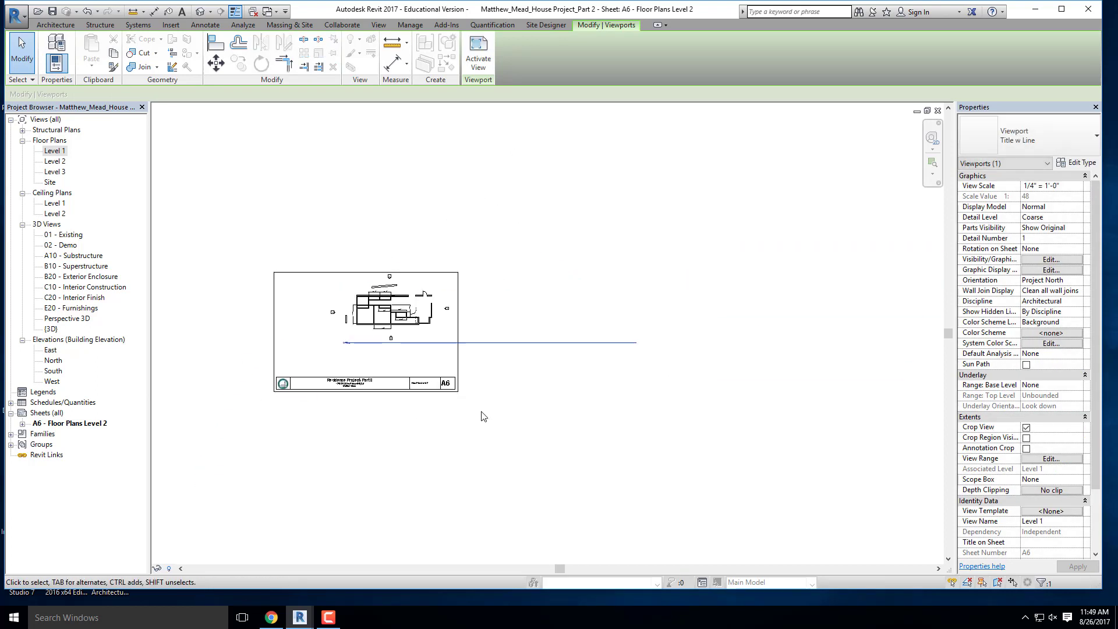
pyautogui.scroll(3, 522, 417)
pyautogui.click(532, 404)
# - Select the Level 1 viewport and shorten its title line so it ends near the plan's east side, within the sheet border
pyautogui.scroll(-2, 546, 377)
pyautogui.click(367, 305)
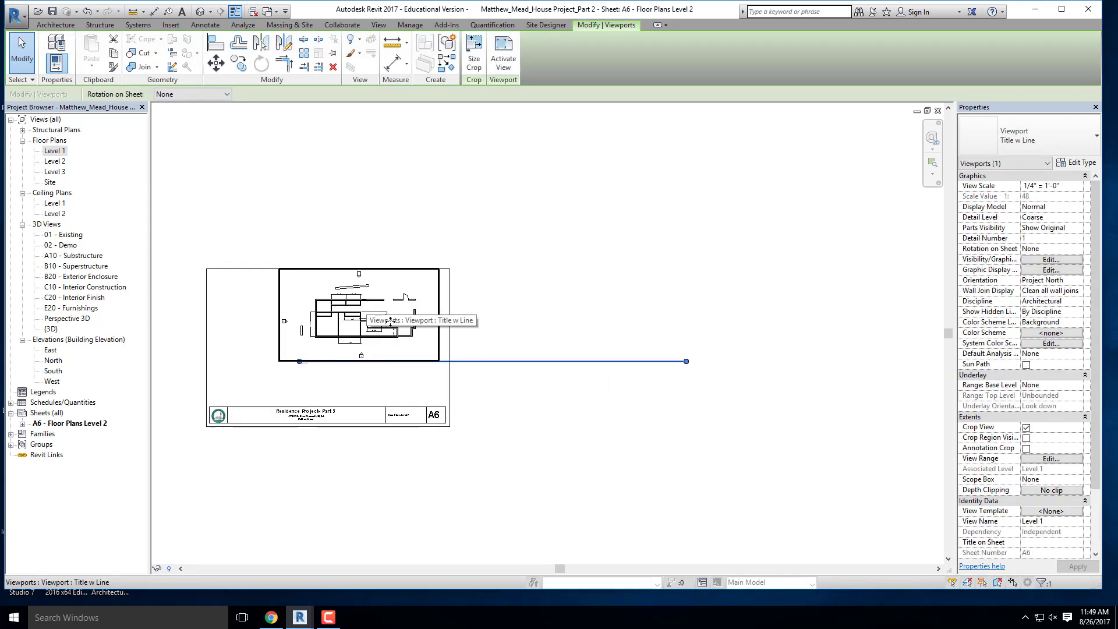
pyautogui.scroll(1, 679, 357)
pyautogui.moveTo(676, 361); pyautogui.dragTo(261, 363)
pyautogui.scroll(-3, 358, 373)
pyautogui.moveTo(367, 396); pyautogui.dragTo(695, 390, button='middle')
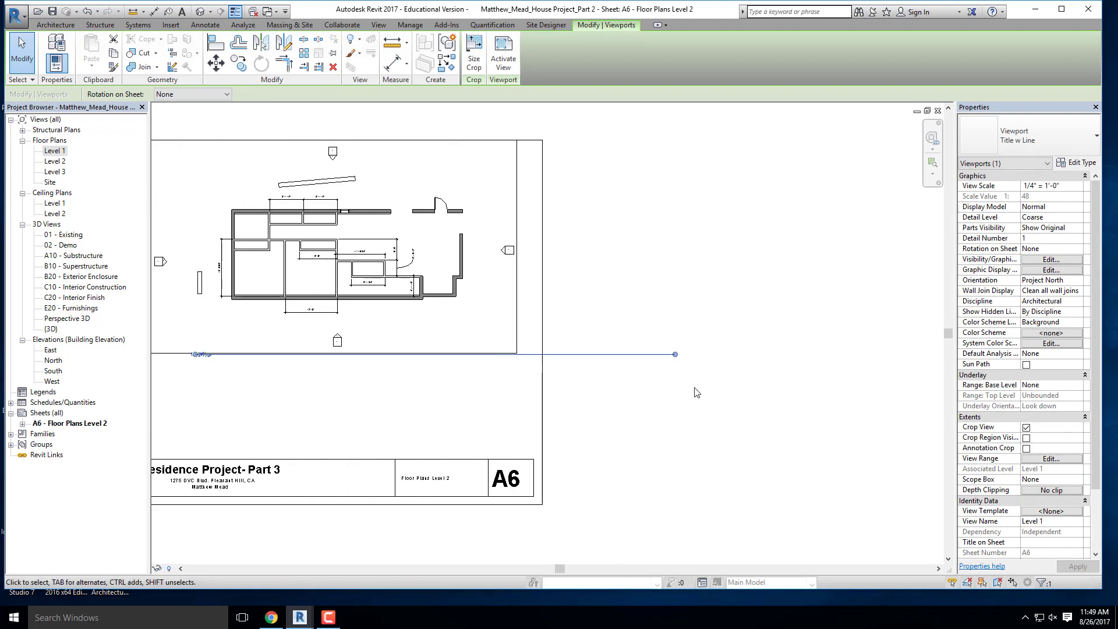
pyautogui.moveTo(677, 358); pyautogui.dragTo(502, 357)
pyautogui.scroll(-2, 693, 373)
pyautogui.scroll(3, 611, 361)
pyautogui.click(585, 389)
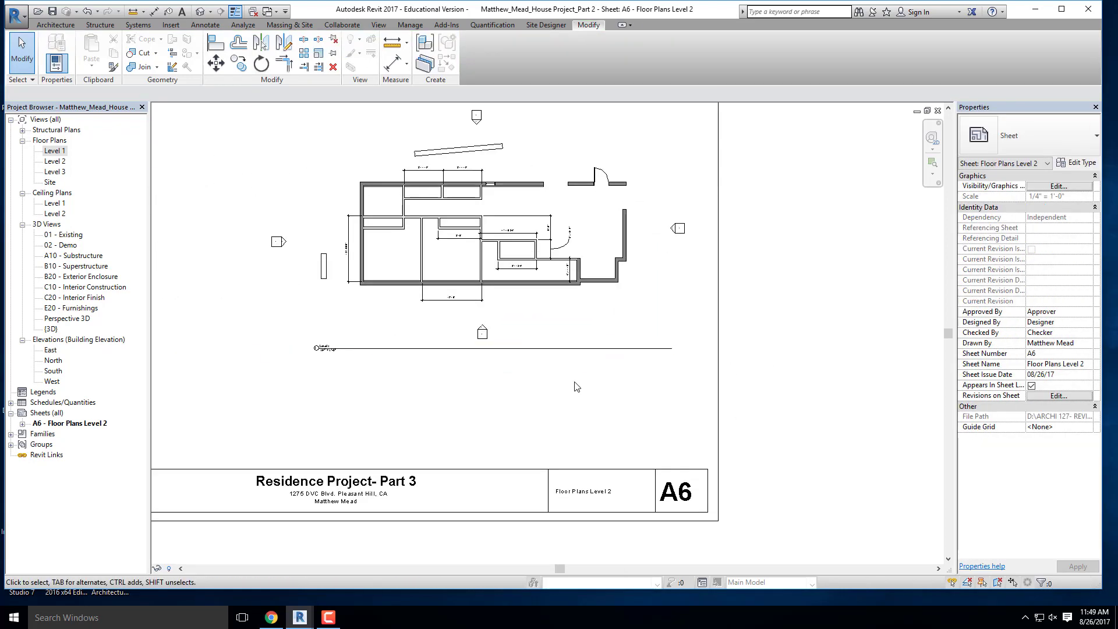
pyautogui.scroll(-2, 568, 384)
pyautogui.scroll(3, 501, 329)
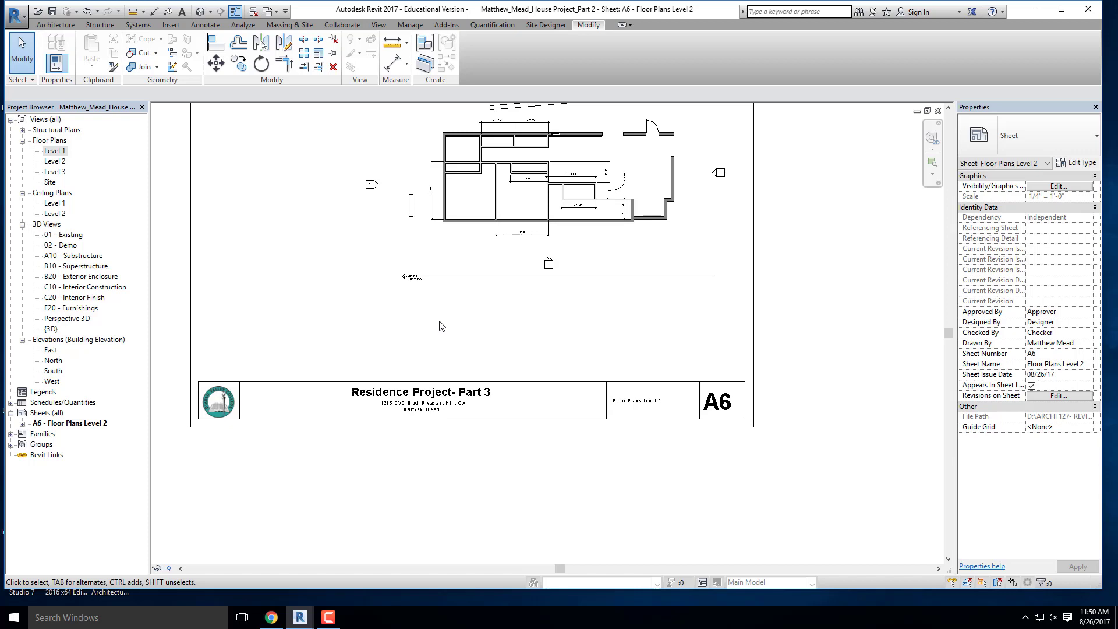
pyautogui.click(527, 274)
pyautogui.click(585, 340)
pyautogui.moveTo(326, 622)
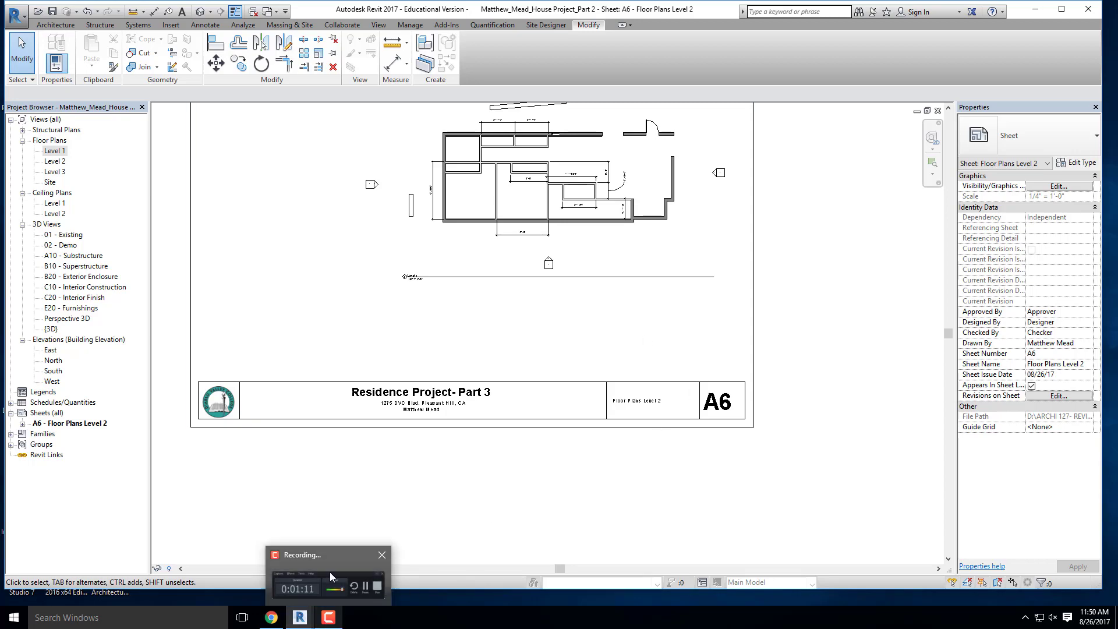
pyautogui.moveTo(330, 572)
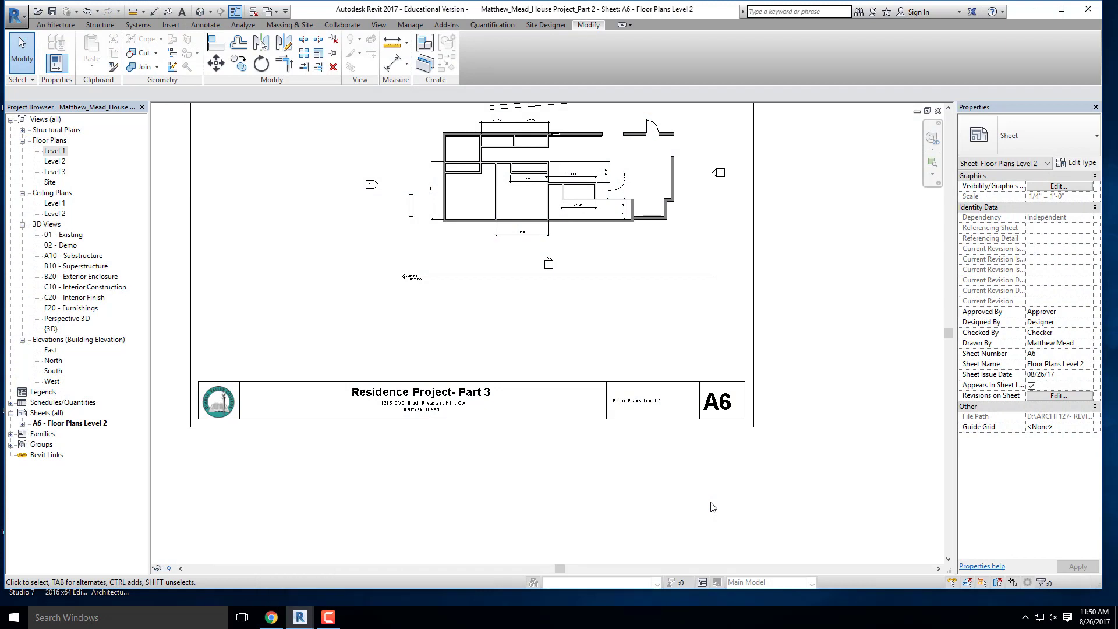
pyautogui.scroll(-3, 616, 358)
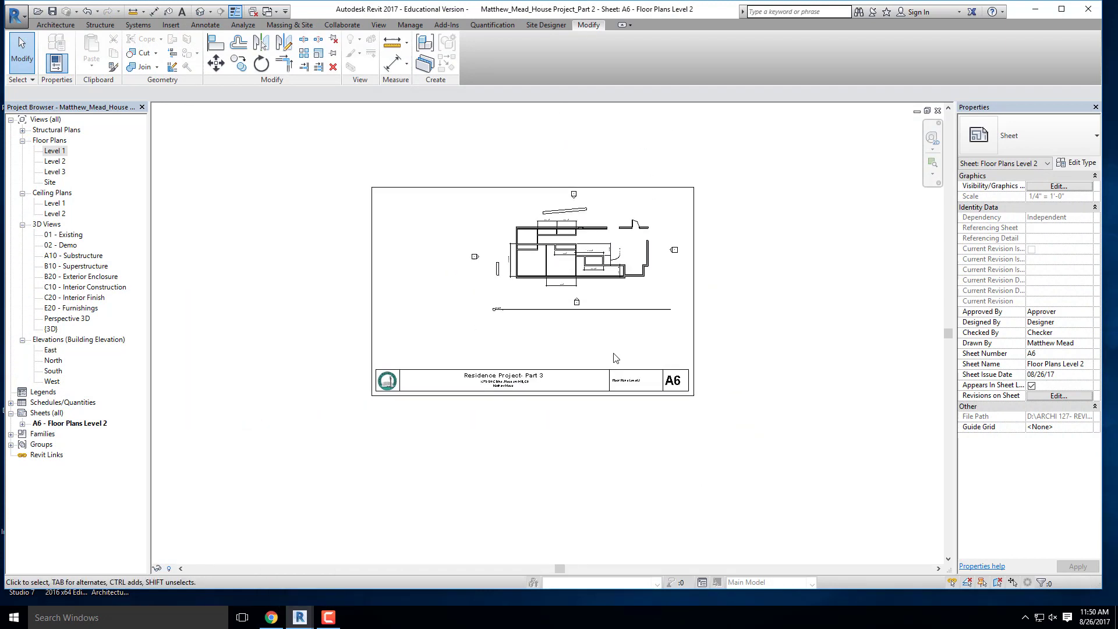
pyautogui.scroll(2, 617, 252)
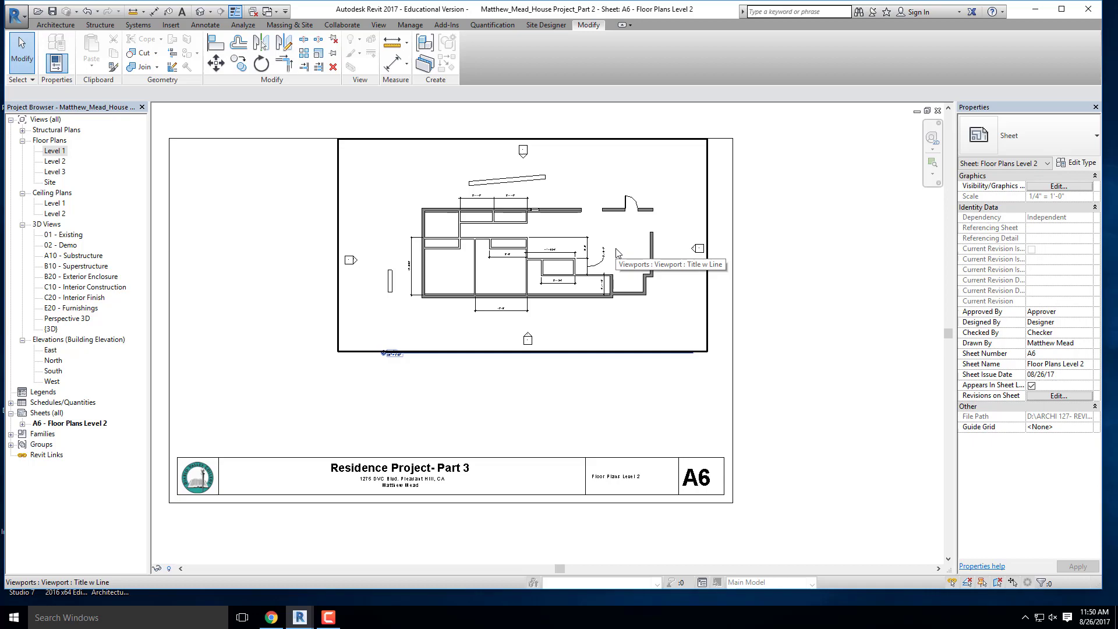
# - Switch to the Residence Part 3 PDF in Chrome, read the final assignment requirements for titleblock, sheets and views, and return to Revit
pyautogui.click(271, 618)
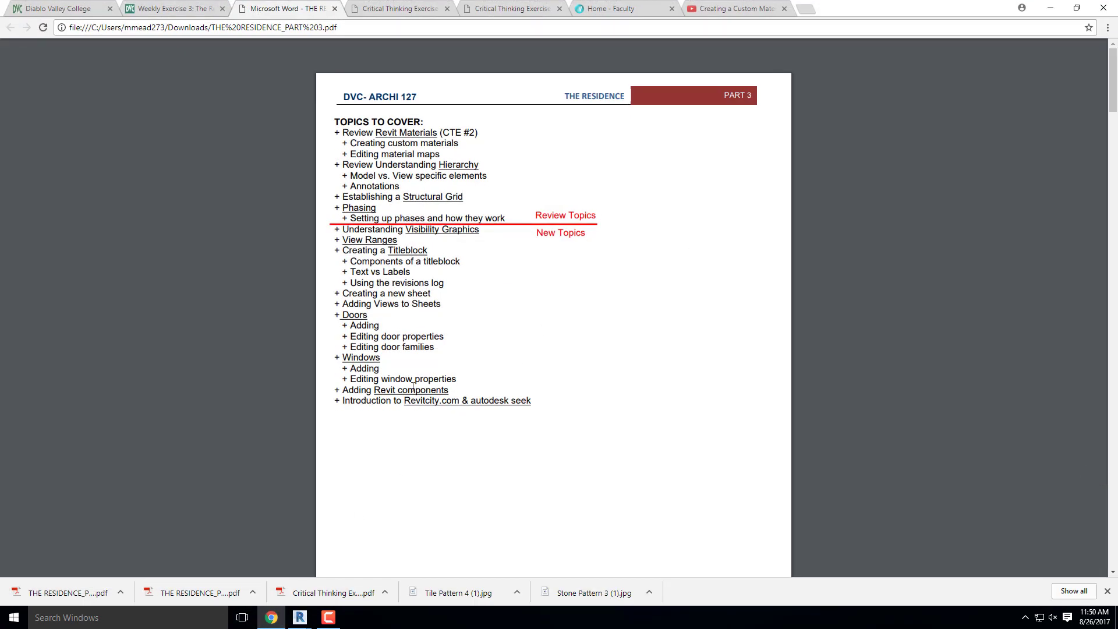
pyautogui.scroll(-20, 412, 386)
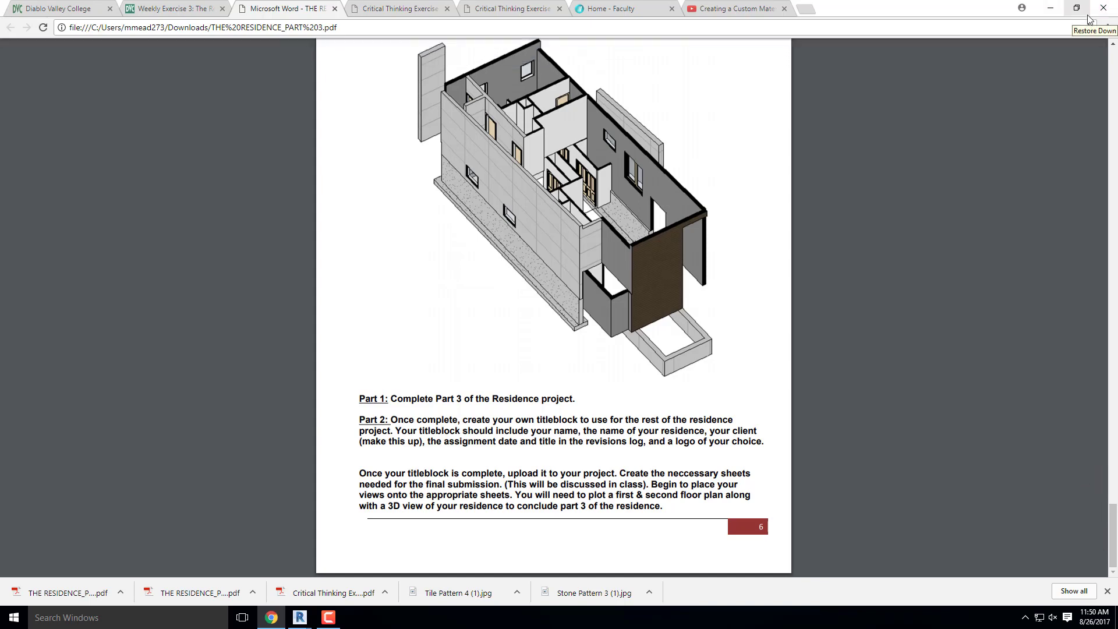
pyautogui.click(1045, 8)
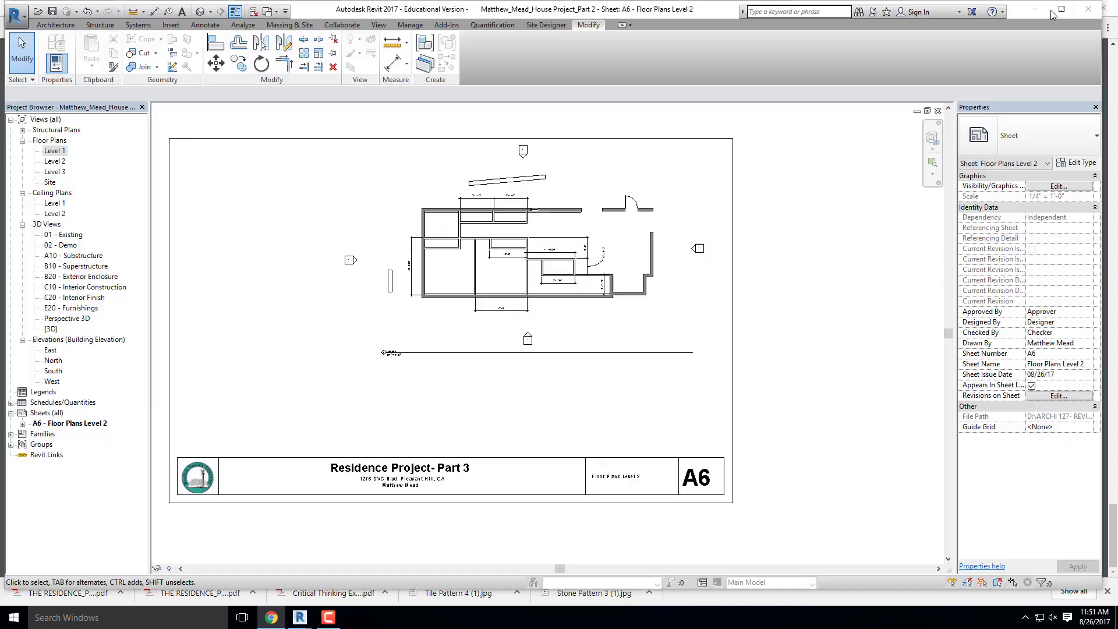
# - Open the Level 1 floor plan view with the whole house in sight
pyautogui.scroll(-3, 670, 247)
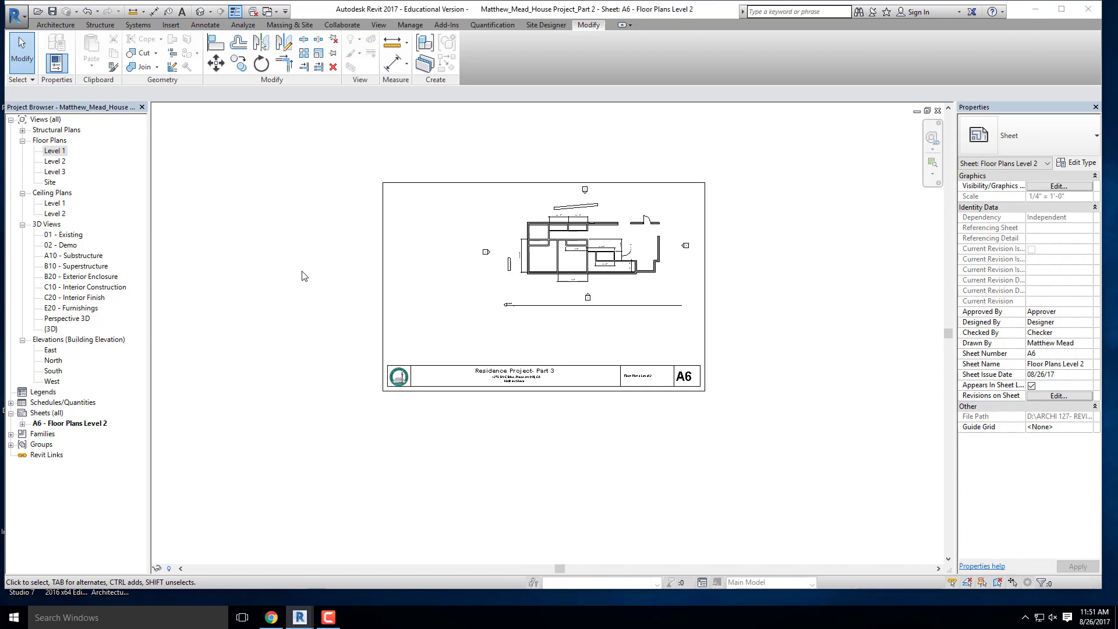
pyautogui.click(60, 152)
pyautogui.doubleClick(55, 151)
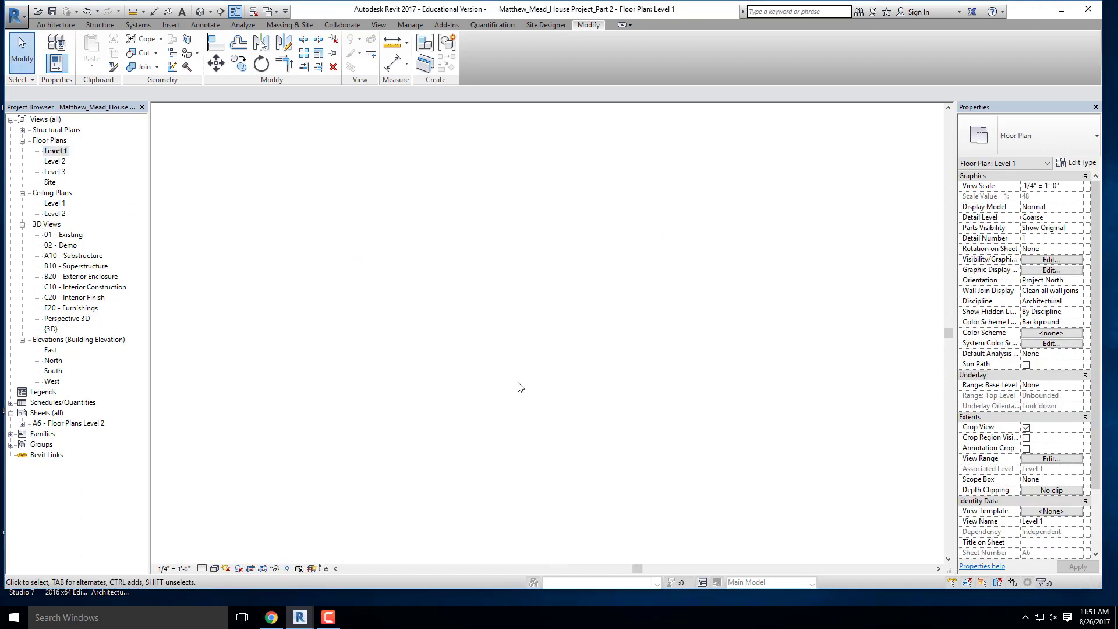
pyautogui.scroll(-5, 342, 282)
pyautogui.moveTo(342, 283); pyautogui.dragTo(397, 332, button='middle')
# - Create a perspective camera view from the Level 1 plan, with the eye northeast of the house and the target beyond its southwest corner
pyautogui.click(379, 25)
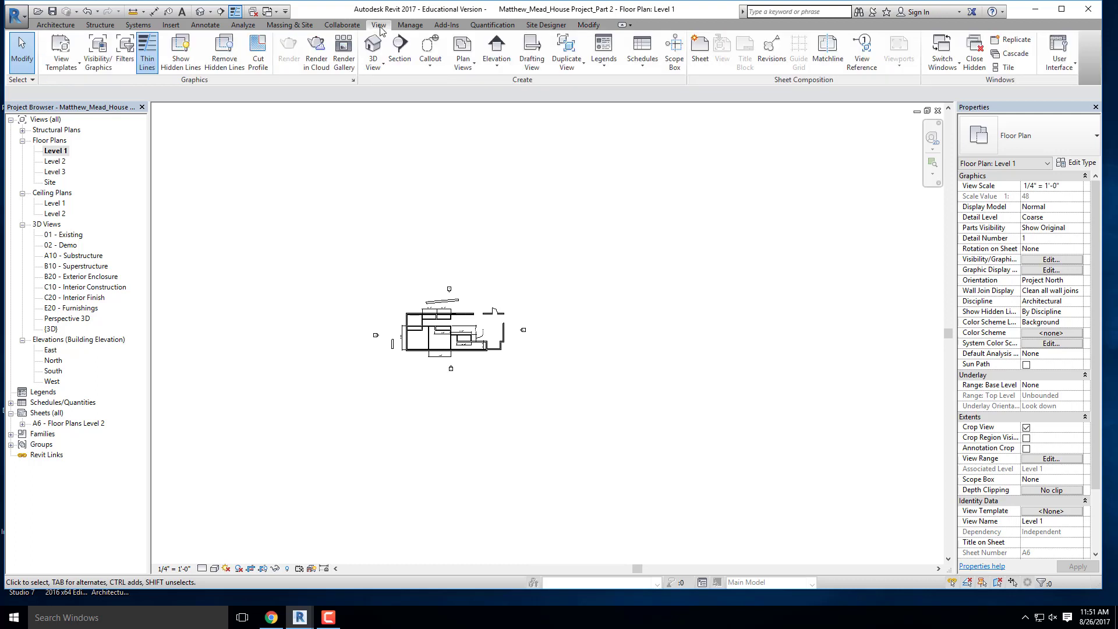
pyautogui.click(374, 69)
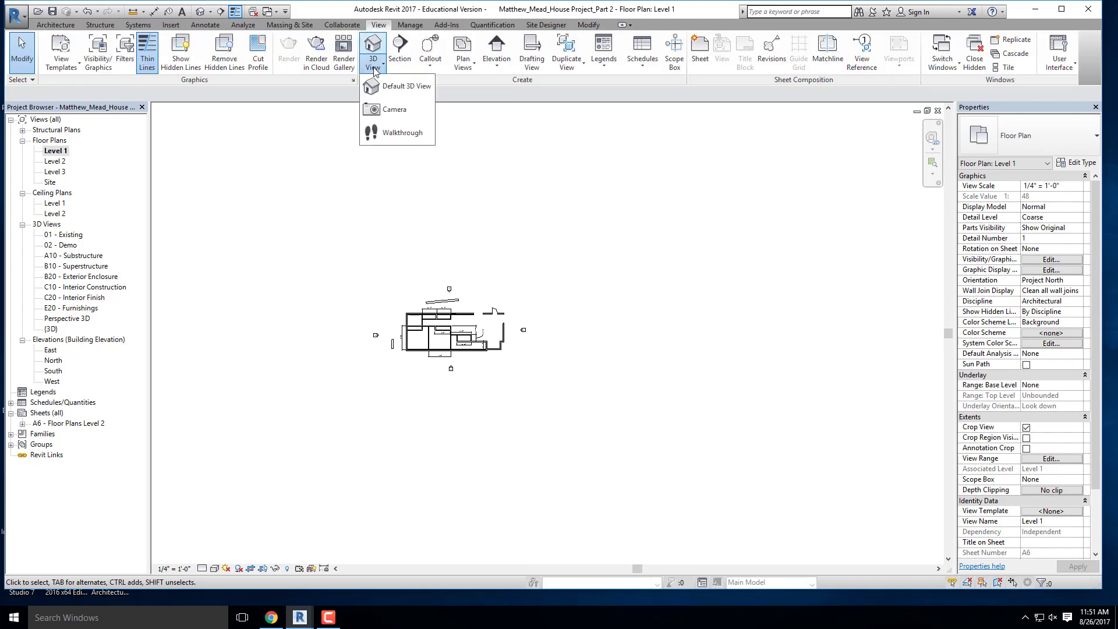
pyautogui.click(394, 111)
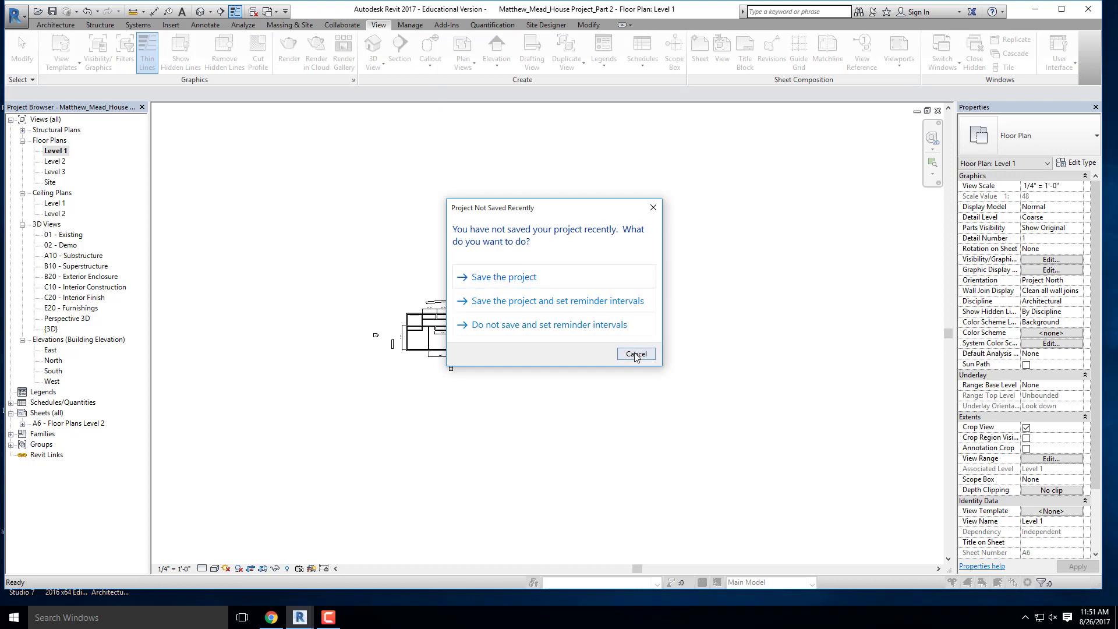
pyautogui.click(636, 354)
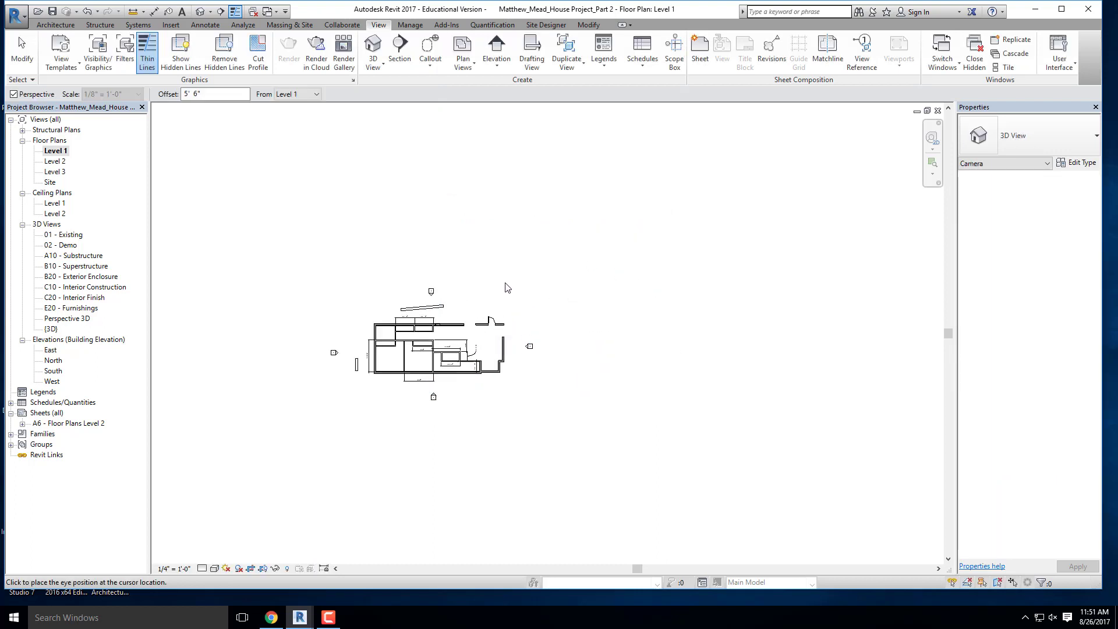
pyautogui.scroll(1, 506, 283)
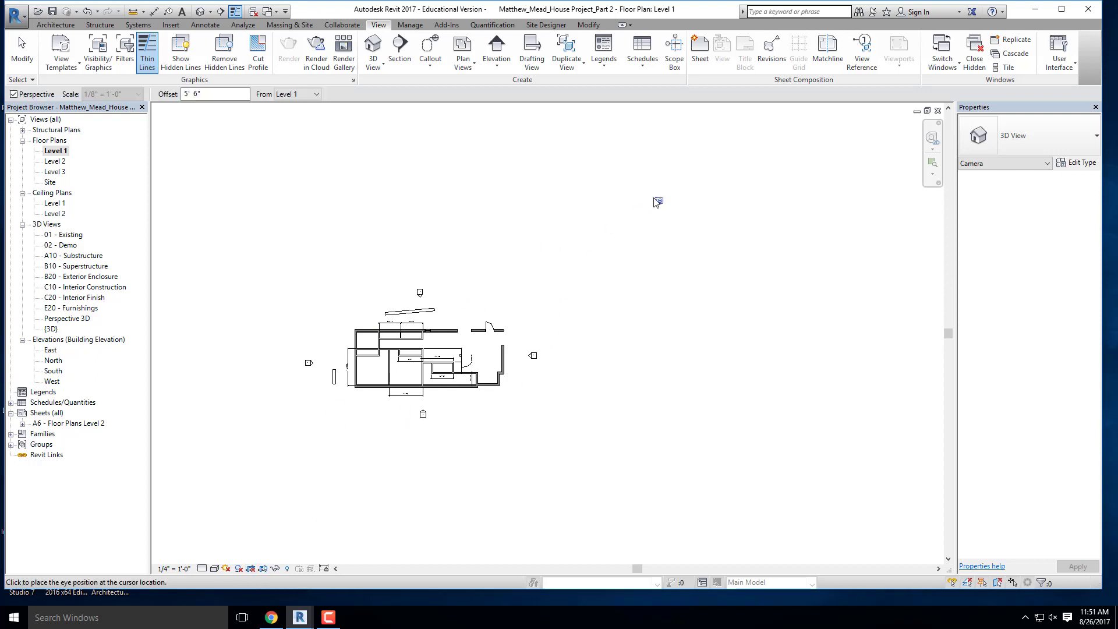
pyautogui.scroll(-1, 654, 199)
pyautogui.scroll(2, 577, 256)
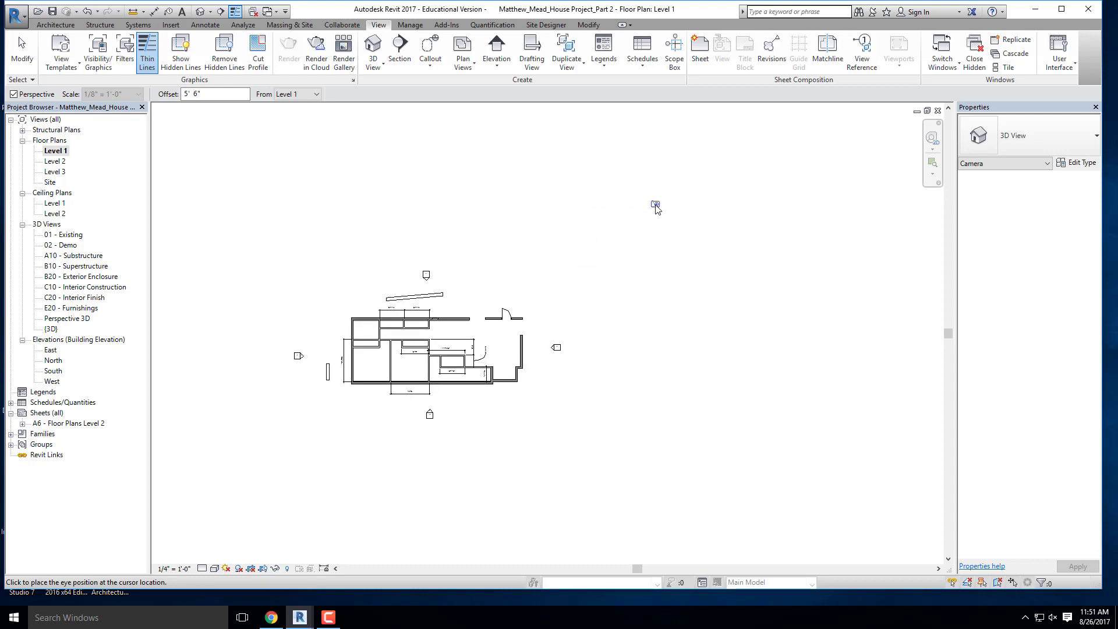
pyautogui.click(656, 207)
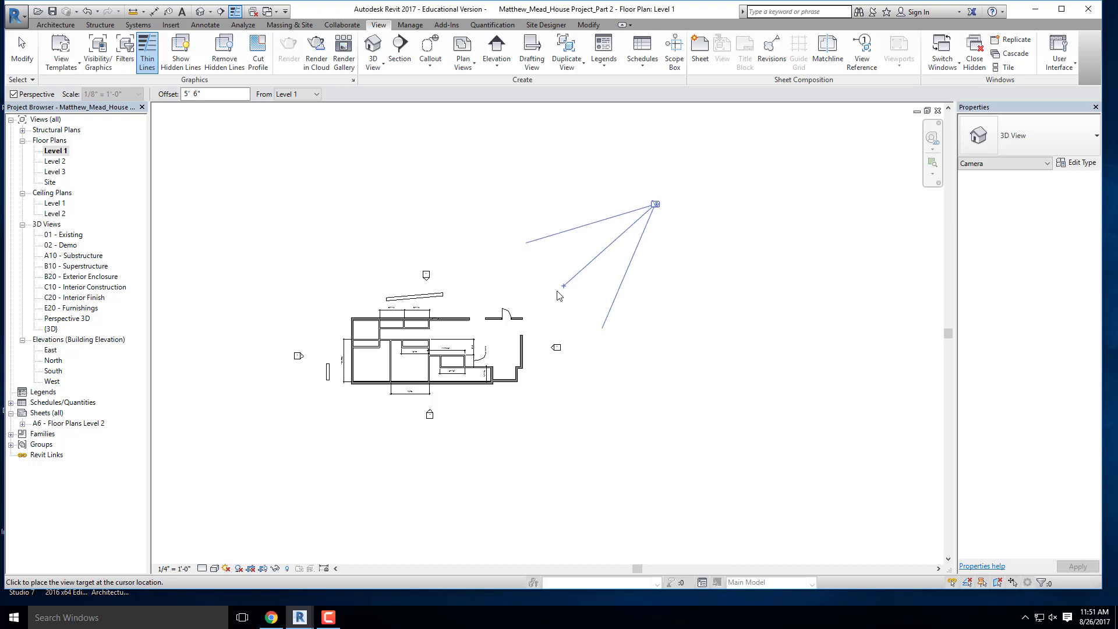
pyautogui.click(348, 426)
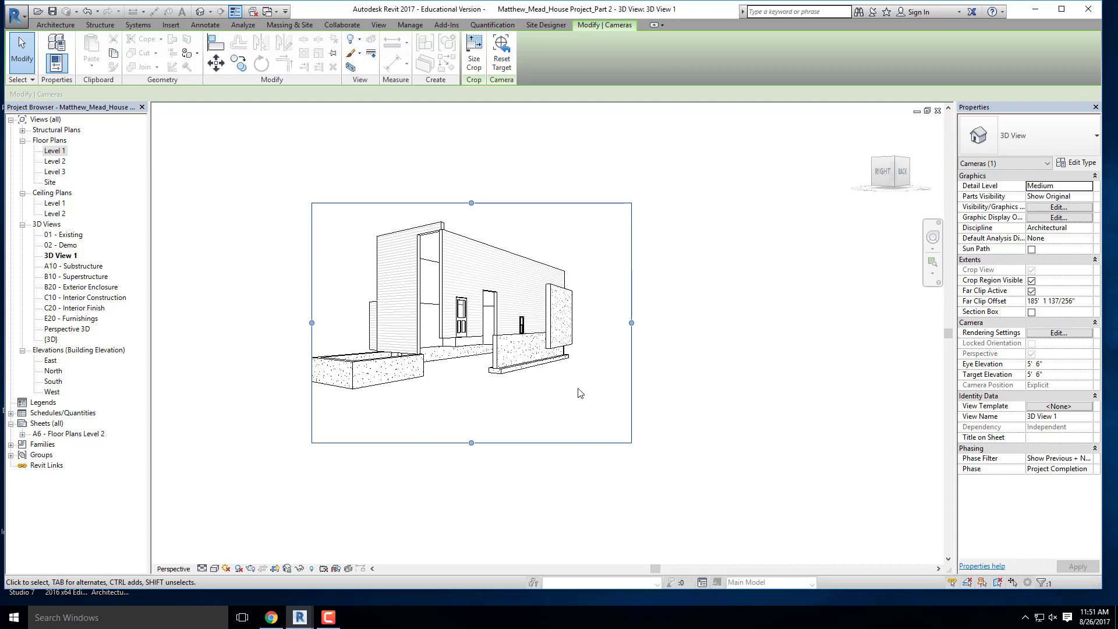
# - Adjust the camera view's crop region so it frames the whole house with a margin on every side
pyautogui.moveTo(311, 322)
pyautogui.mouseDown()
pyautogui.moveTo(268, 321)
pyautogui.moveTo(292, 323)
pyautogui.mouseUp()
pyautogui.moveTo(462, 443); pyautogui.dragTo(461, 351)
pyautogui.moveTo(631, 277); pyautogui.dragTo(531, 281)
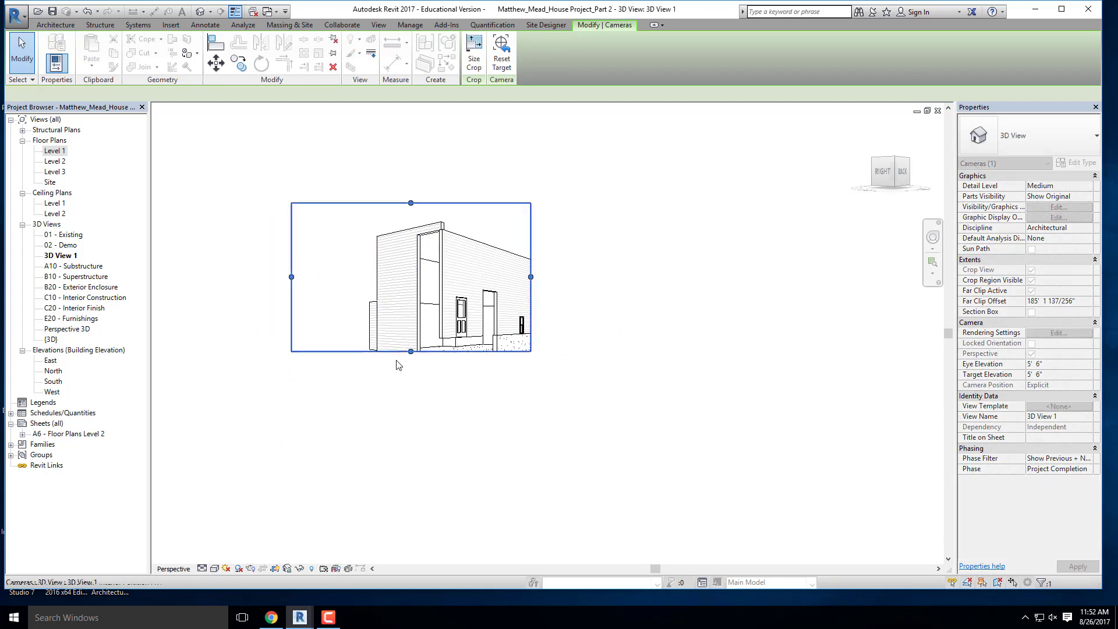
pyautogui.moveTo(410, 351); pyautogui.dragTo(410, 411)
pyautogui.moveTo(599, 303); pyautogui.dragTo(599, 306)
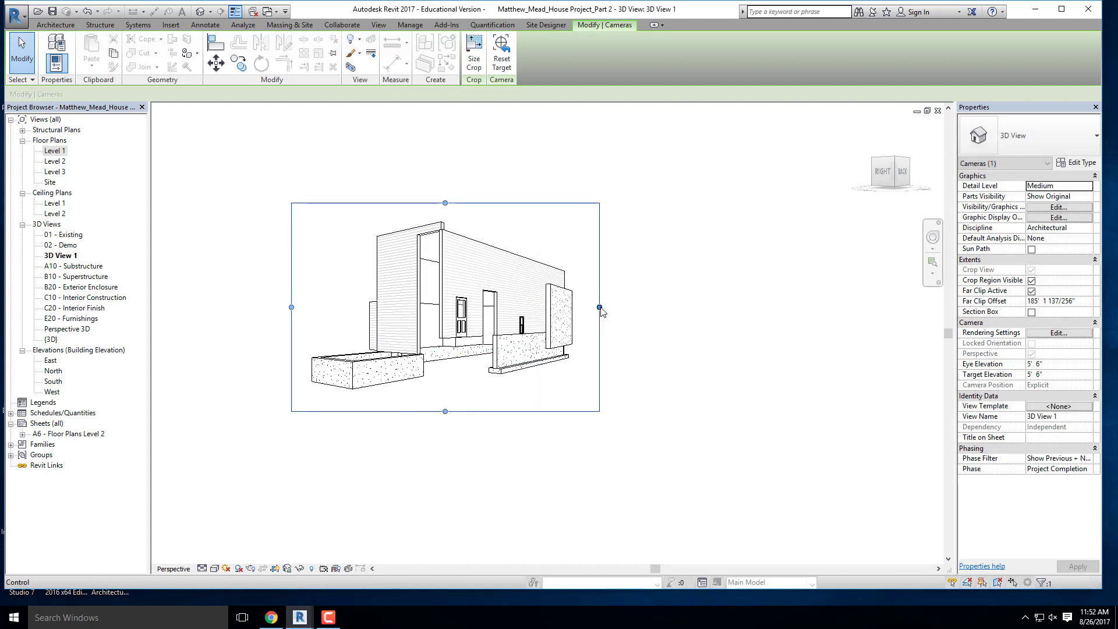
pyautogui.click(848, 535)
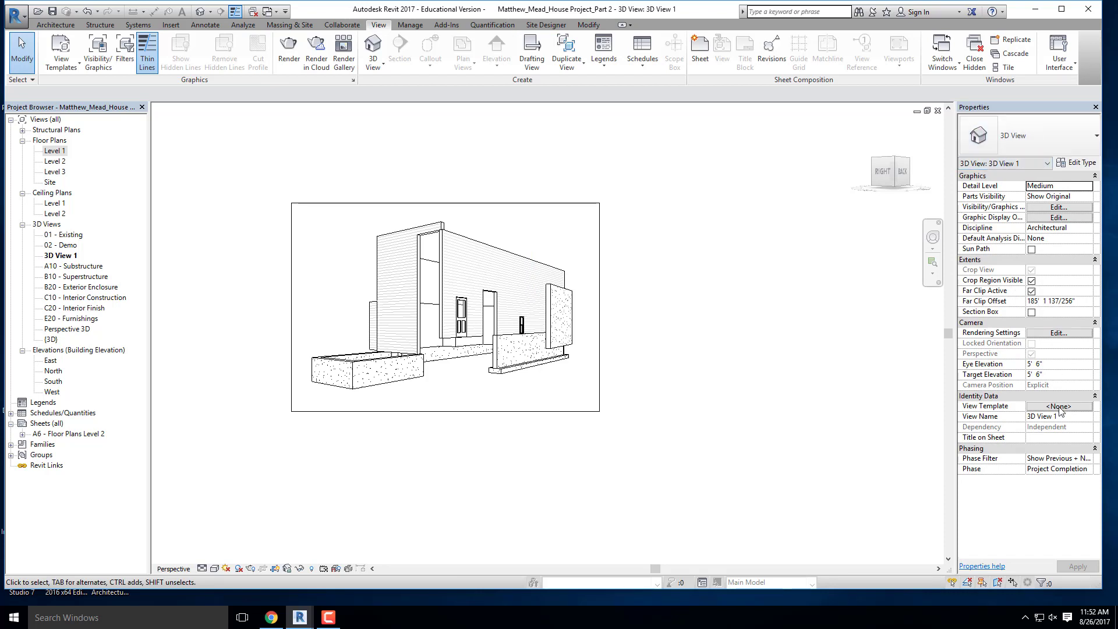
# - Try the camera's eye elevation at 100' and return it to 5' 6"
pyautogui.click(1050, 365)
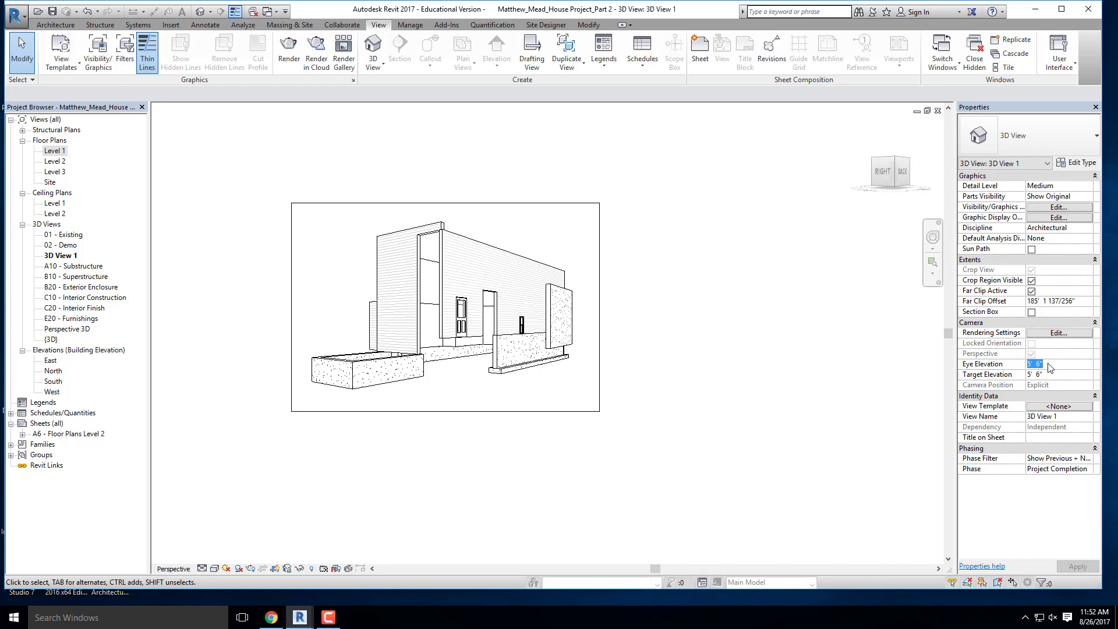
pyautogui.write('100')
pyautogui.press('Return')
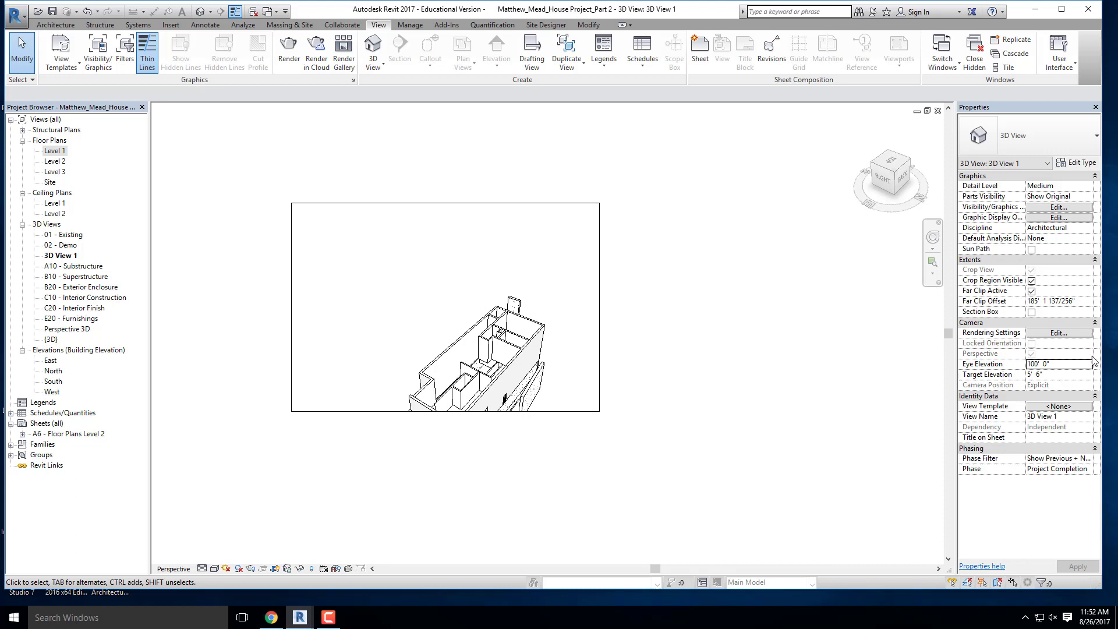
pyautogui.click(1074, 367)
pyautogui.write('5\' 6"')
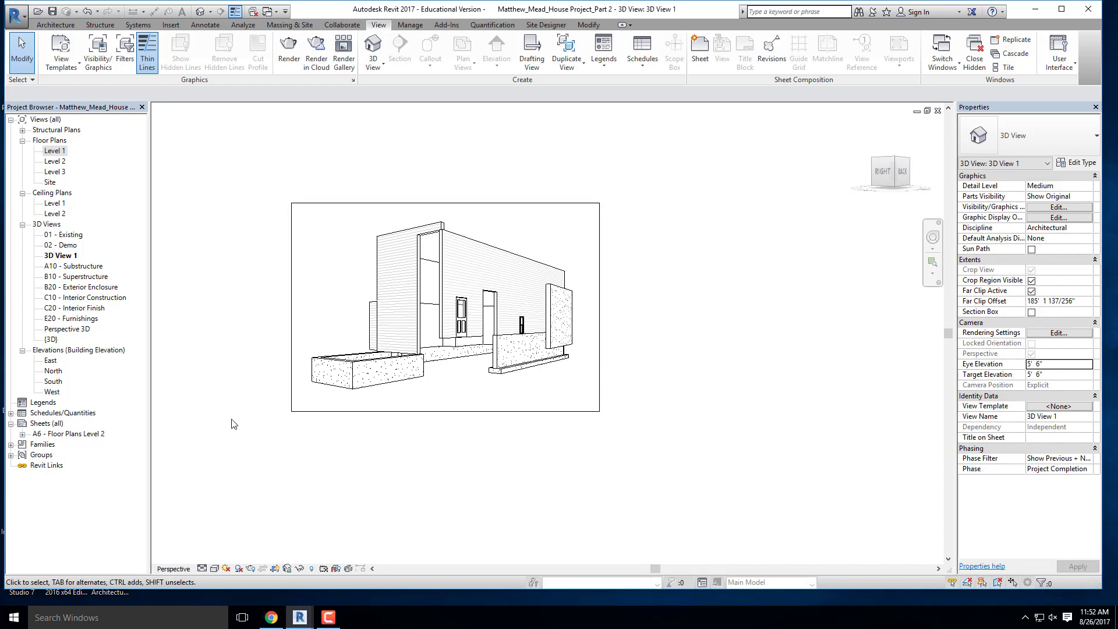
# - Hide the crop region border in the camera view
pyautogui.click(275, 568)
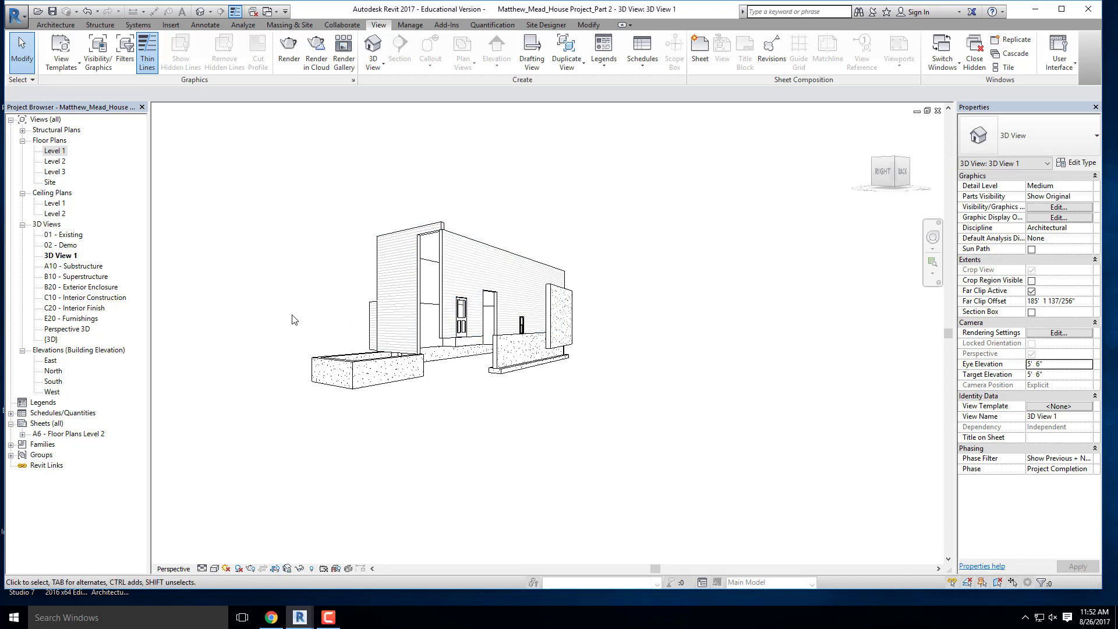
# - Create a new sheet using the D 22 x 34 Horizontal- DVC TITLEBLOCK titleblock
pyautogui.rightClick(52, 425)
pyautogui.click(88, 430)
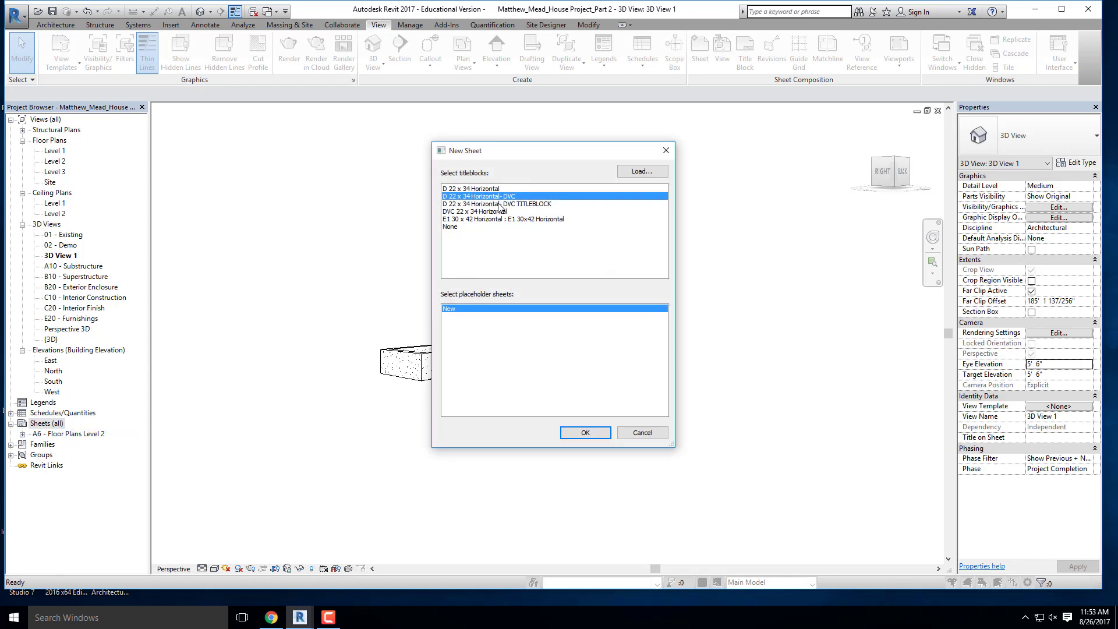
pyautogui.click(500, 204)
pyautogui.click(584, 433)
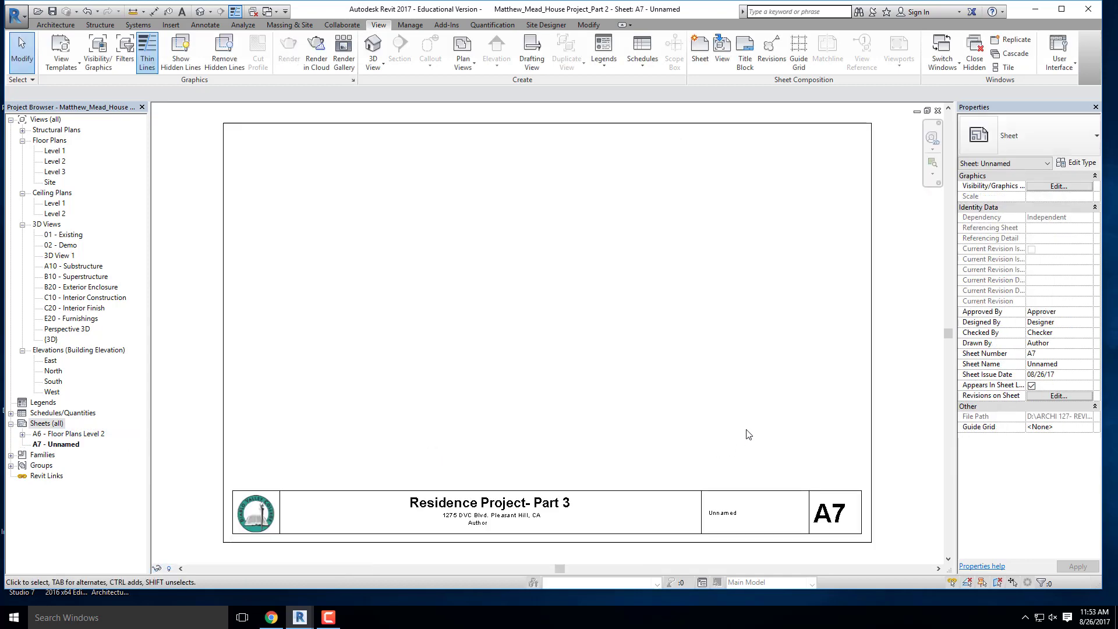
# - Rename sheet A7 as Exterior Perspectives in its titleblock
pyautogui.click(722, 517)
pyautogui.click(721, 517)
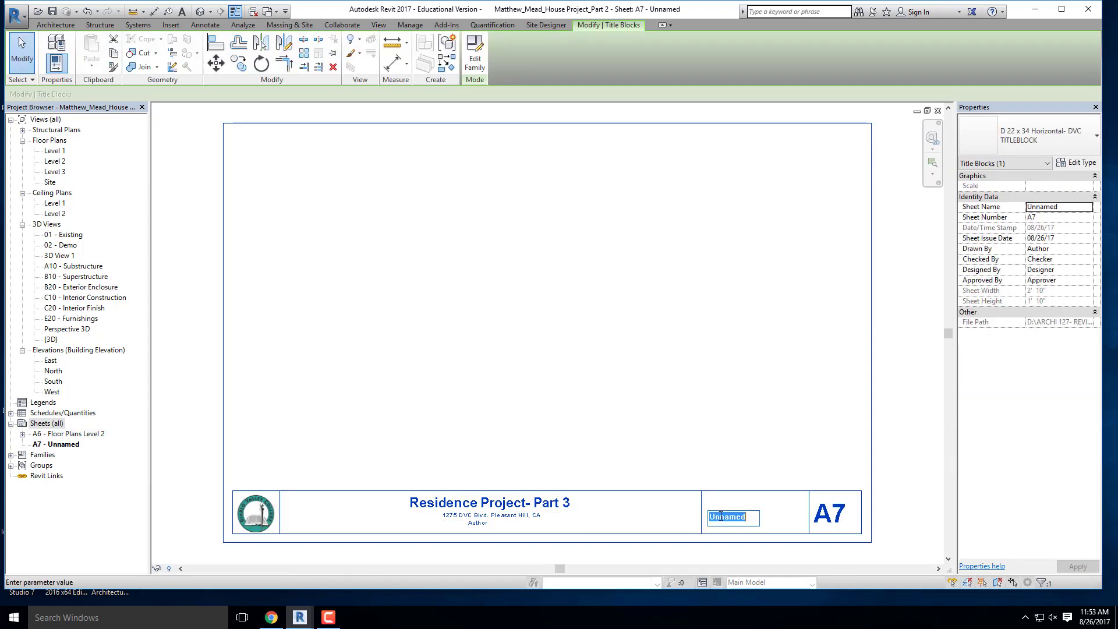
pyautogui.write('Exterior Perspectives')
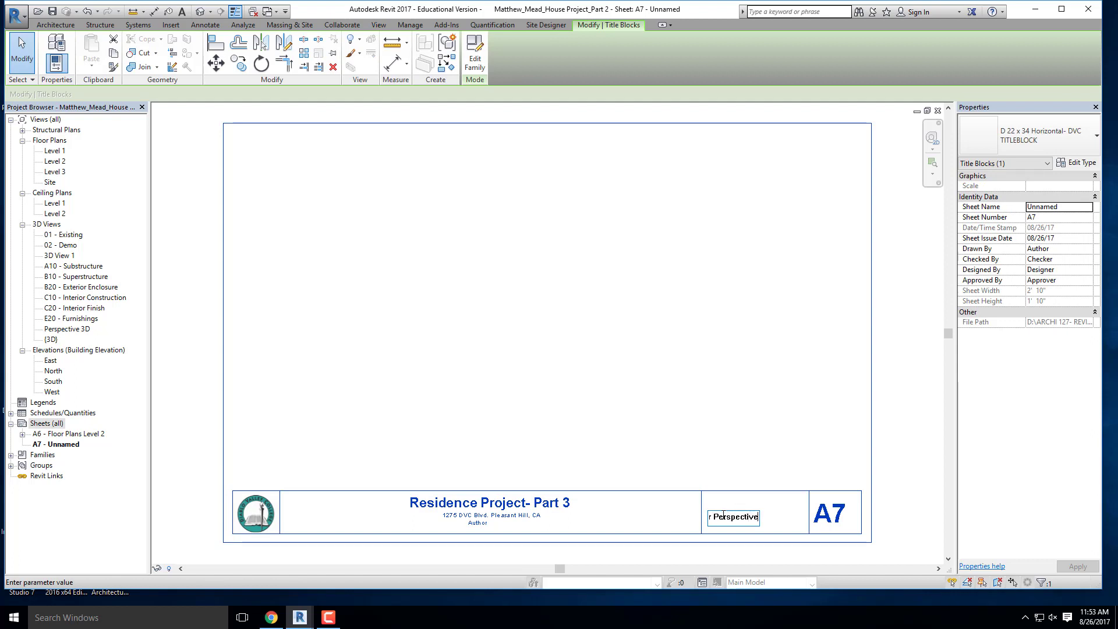
pyautogui.click(791, 452)
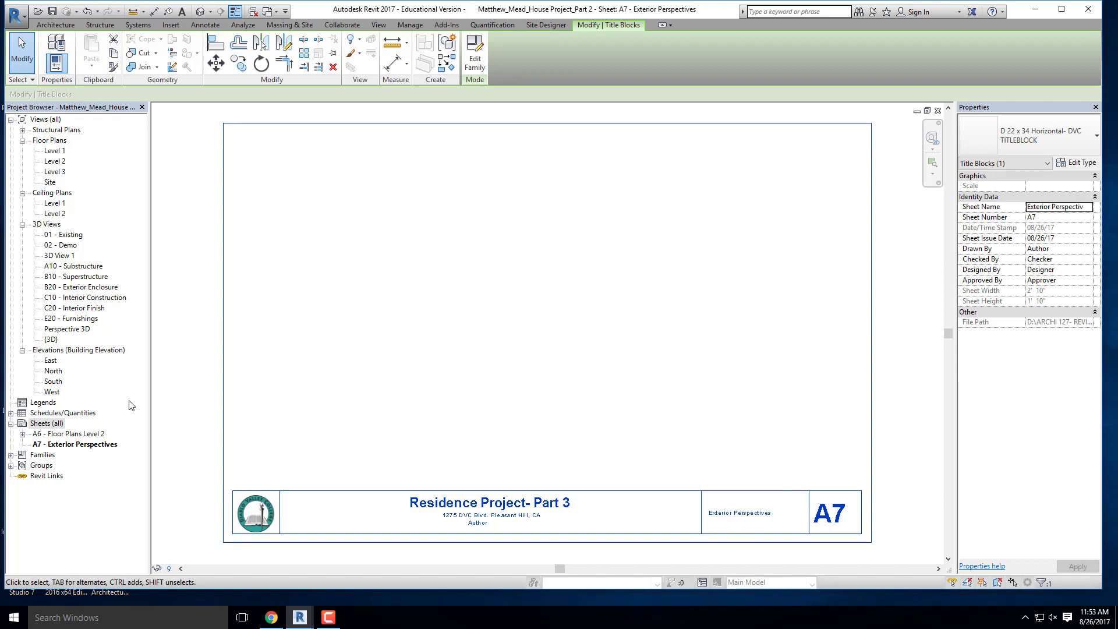
# - Place 3D View 1 on sheet A7 in the lower east part, above the sheet name
pyautogui.click(58, 256)
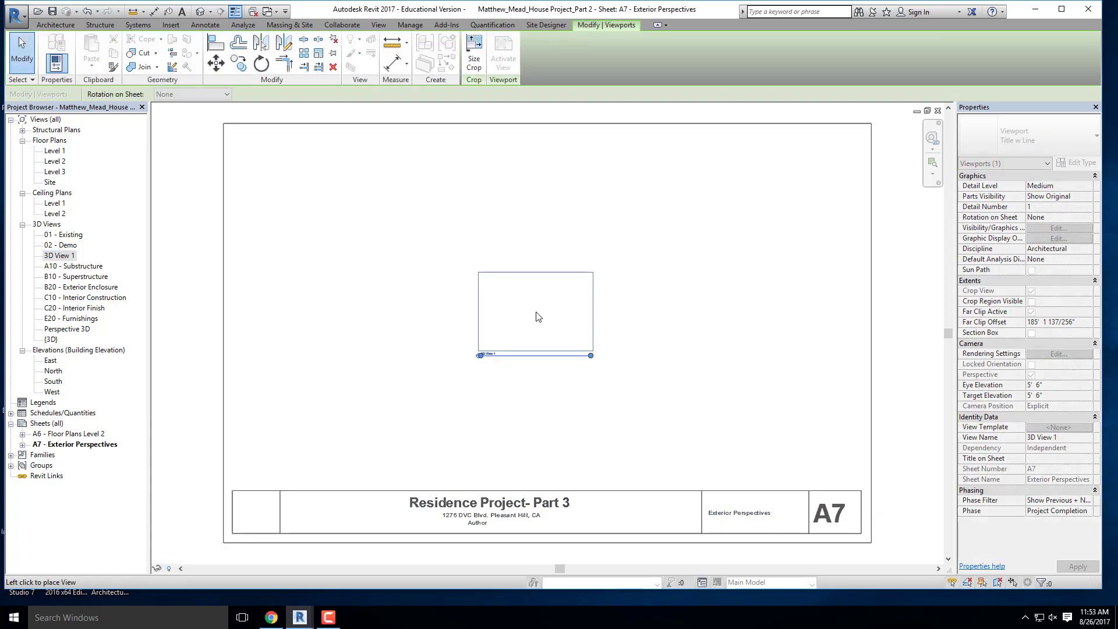
pyautogui.click(730, 399)
pyautogui.click(685, 291)
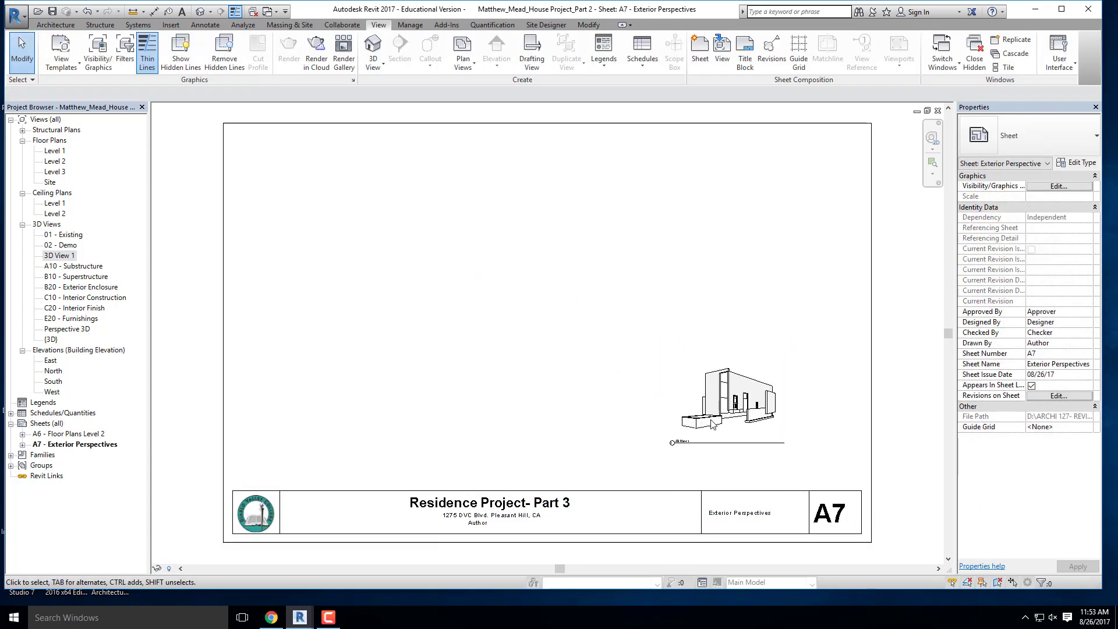
# - Scale the 3D View 1 viewport's crop to 15" wide with locked proportions
pyautogui.scroll(2, 730, 432)
pyautogui.scroll(-4, 547, 335)
pyautogui.scroll(5, 757, 387)
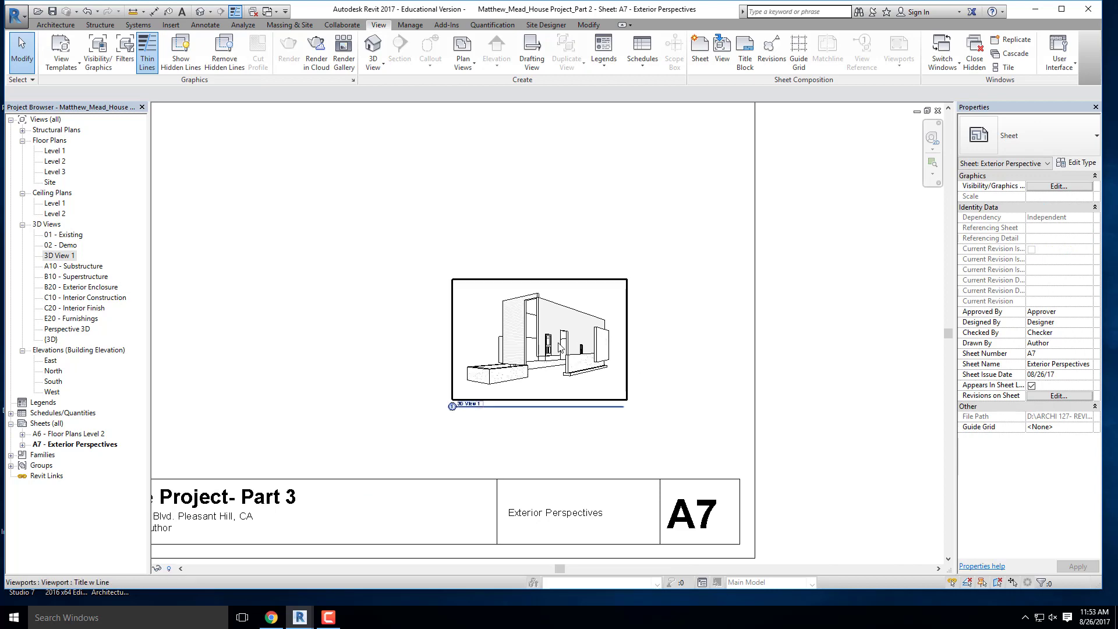
pyautogui.scroll(2, 501, 320)
pyautogui.scroll(-4, 514, 314)
pyautogui.click(514, 314)
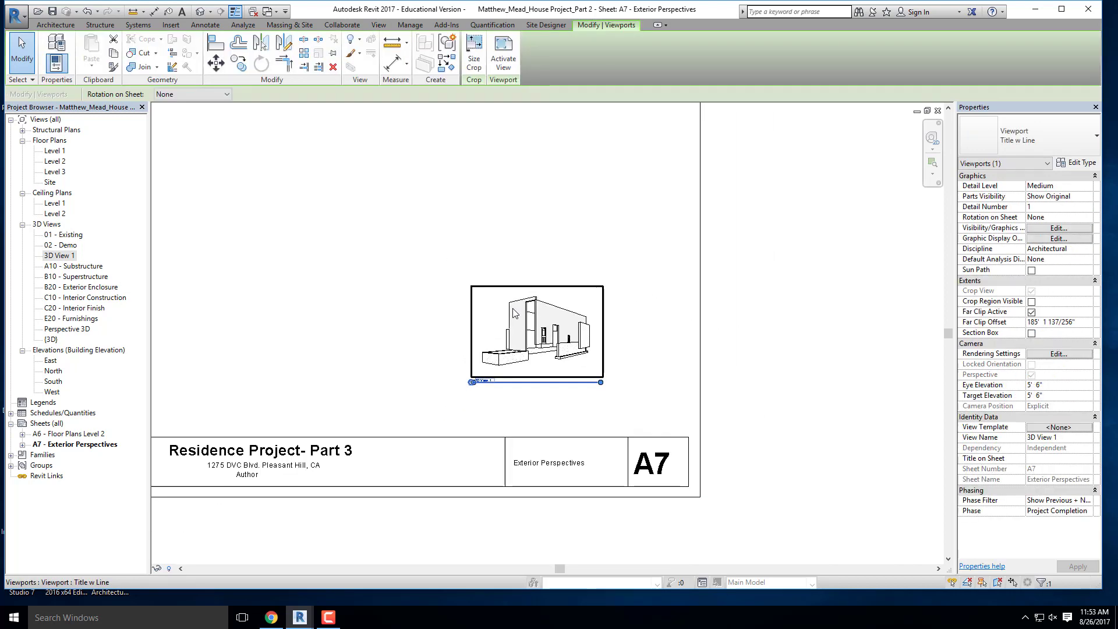
pyautogui.click(476, 57)
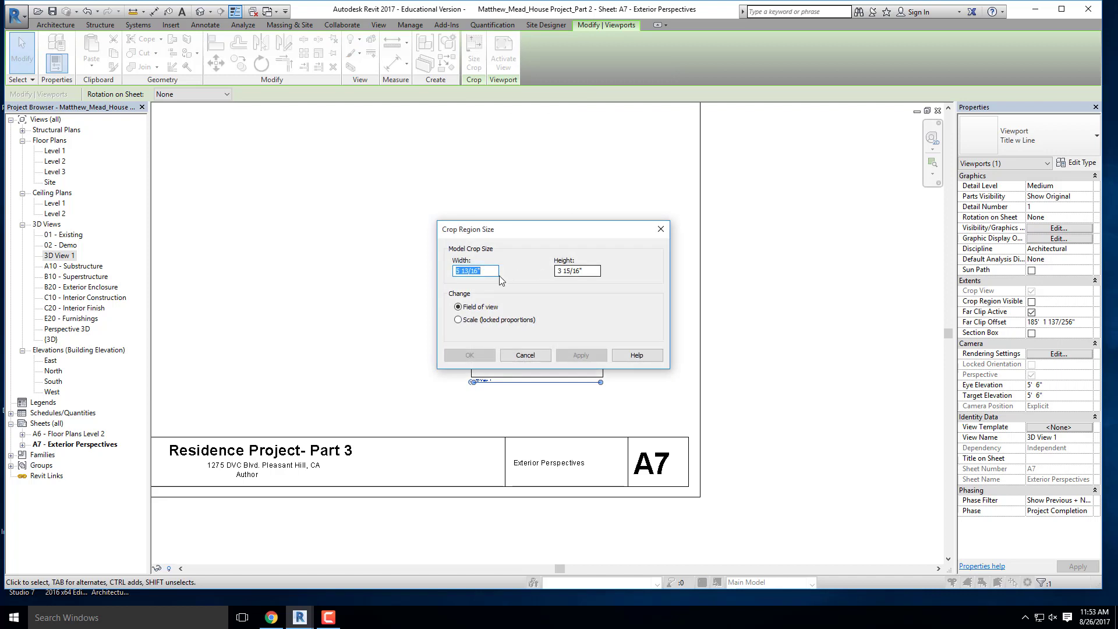
pyautogui.click(458, 319)
pyautogui.write('15')
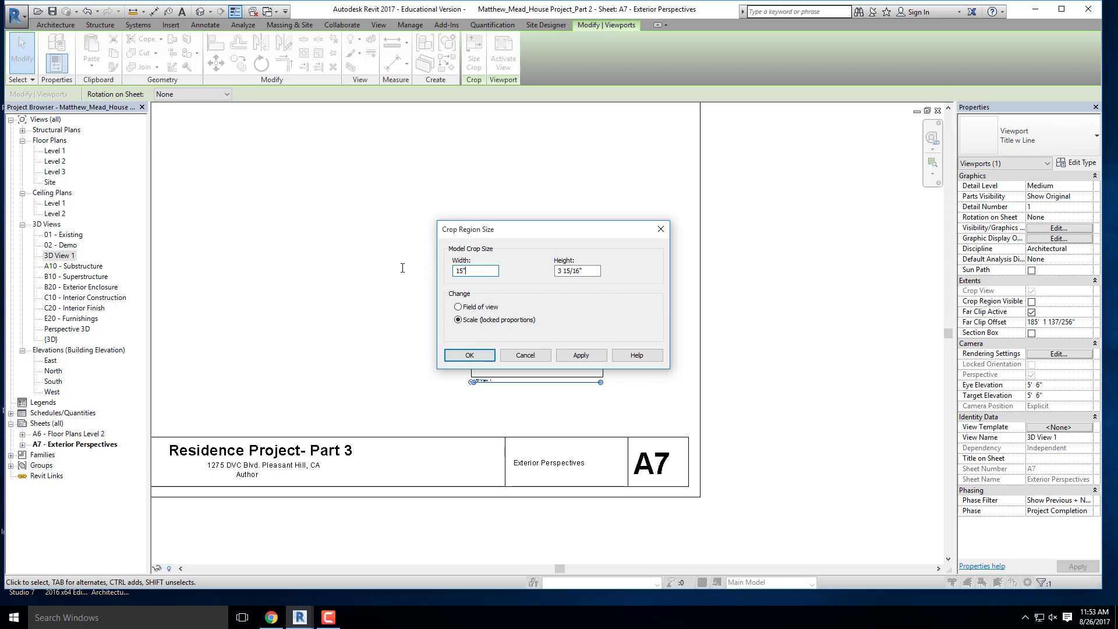
pyautogui.click(588, 272)
pyautogui.click(583, 356)
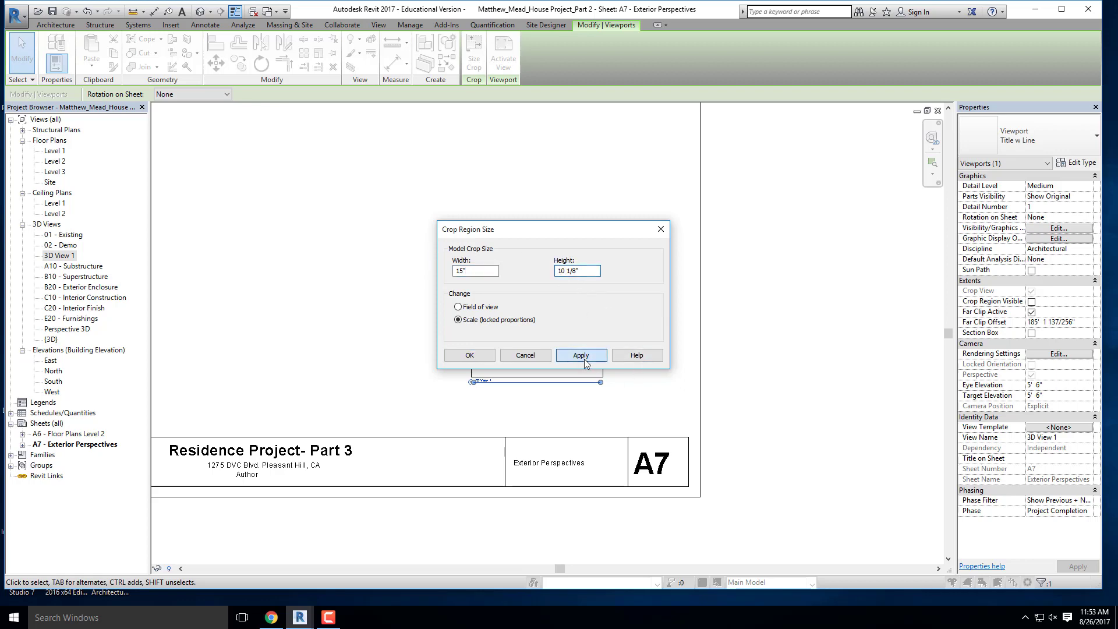
pyautogui.click(470, 355)
pyautogui.click(768, 349)
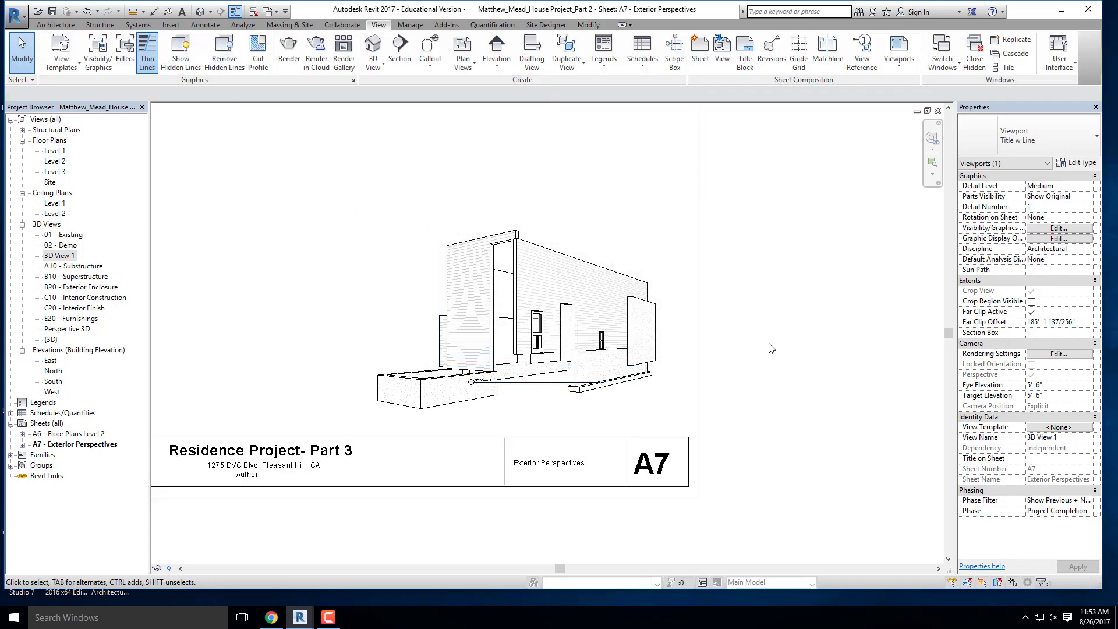
# - Move the enlarged 3D viewport clear of the titleblock strip while keeping it within the sheet border
pyautogui.scroll(-5, 771, 348)
pyautogui.scroll(4, 674, 327)
pyautogui.moveTo(664, 330); pyautogui.dragTo(437, 380)
pyautogui.click(771, 414)
# - Lengthen the 3D viewport's title line to nearly the view's width and position the title just below the house
pyautogui.scroll(3, 642, 401)
pyautogui.click(559, 374)
pyautogui.moveTo(570, 380); pyautogui.dragTo(844, 376)
pyautogui.scroll(-3, 601, 375)
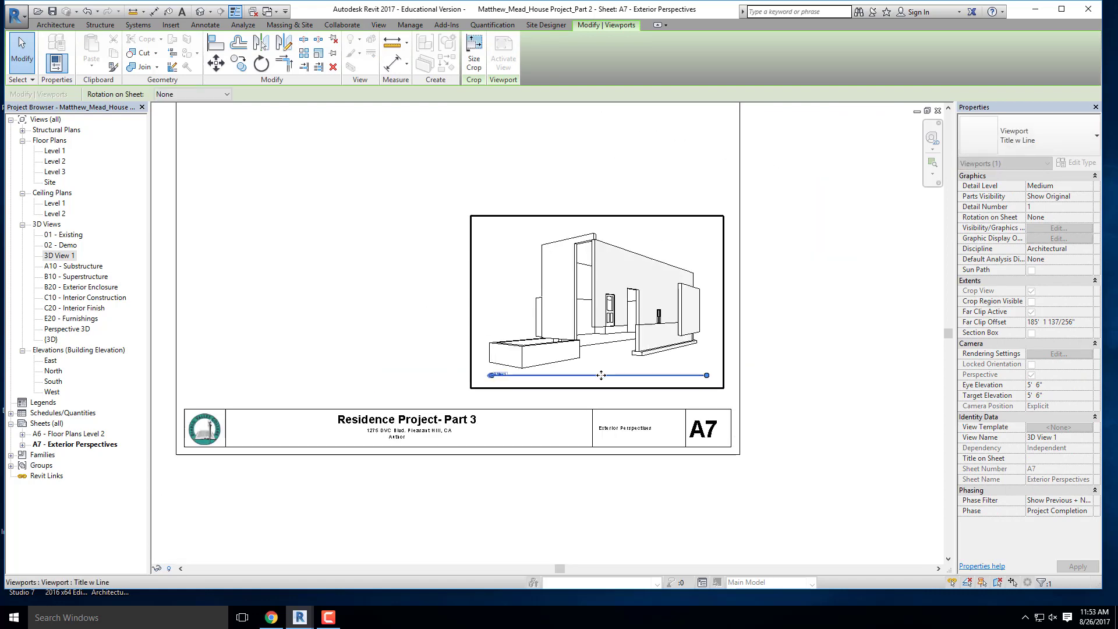
pyautogui.click(806, 317)
# - Activate the 3D viewport on the sheet, set its visual style to Realistic and turn shadows on
pyautogui.scroll(5, 506, 267)
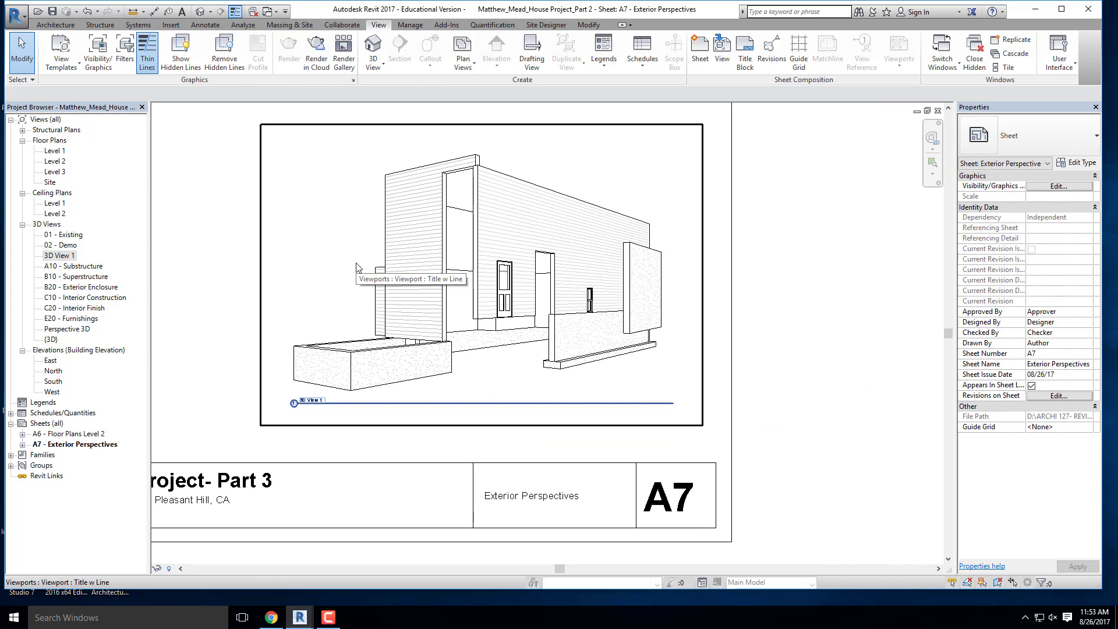
pyautogui.doubleClick(349, 262)
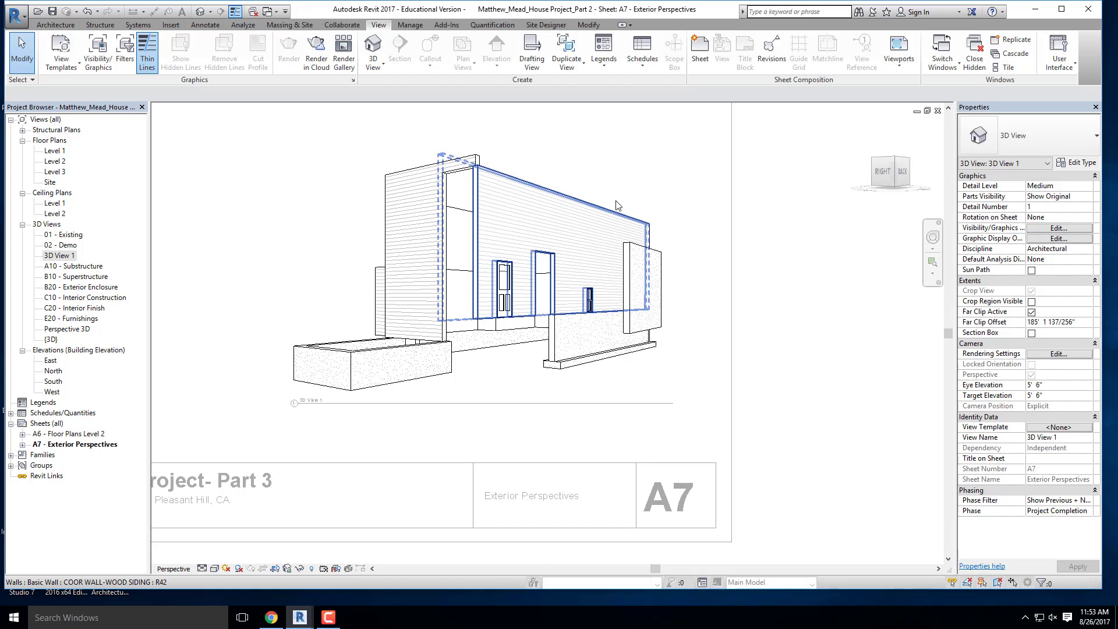
pyautogui.click(215, 569)
pyautogui.click(235, 544)
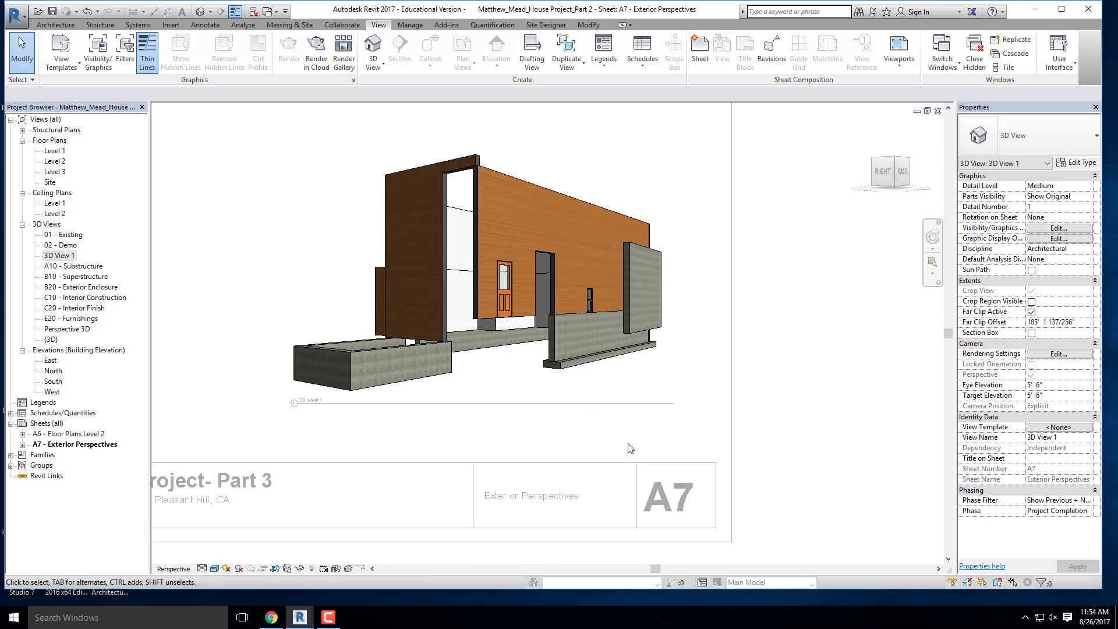
pyautogui.click(238, 569)
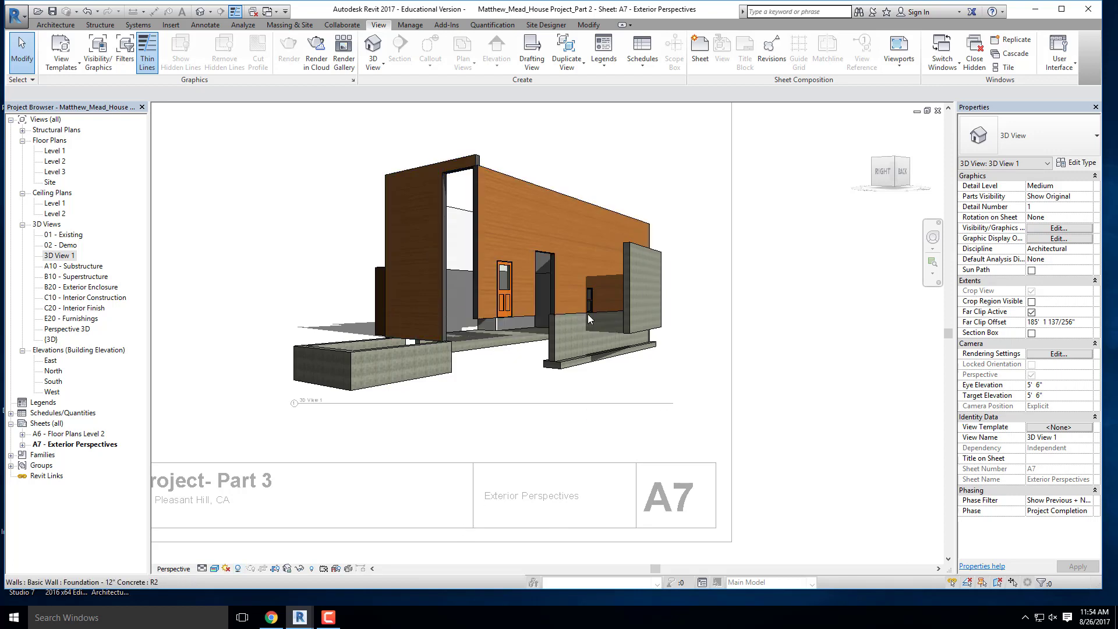
# - Review the perspective on sheet A7, check the submission requirements in the Residence Part 3 PDF in Chrome, and return to Revit
pyautogui.scroll(-3, 650, 289)
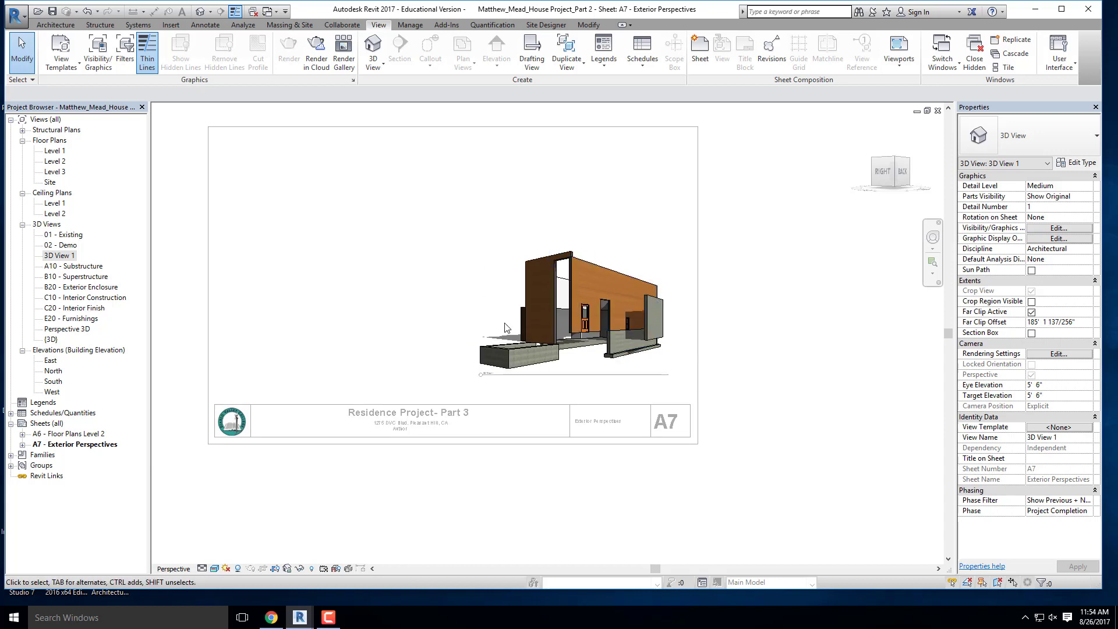
pyautogui.scroll(2, 626, 354)
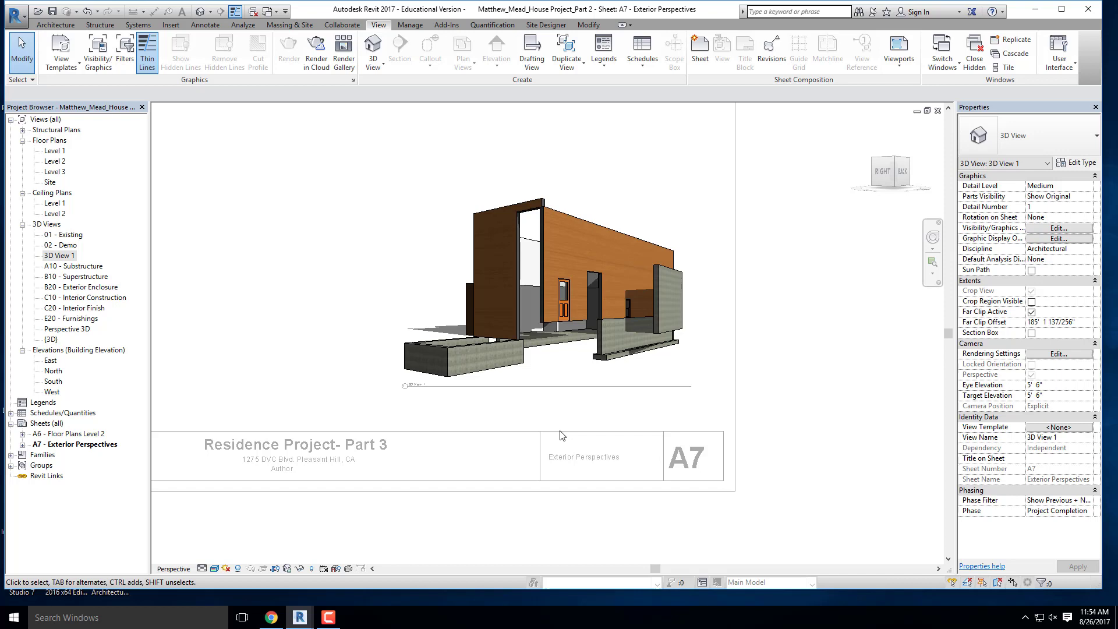
pyautogui.scroll(-2, 648, 376)
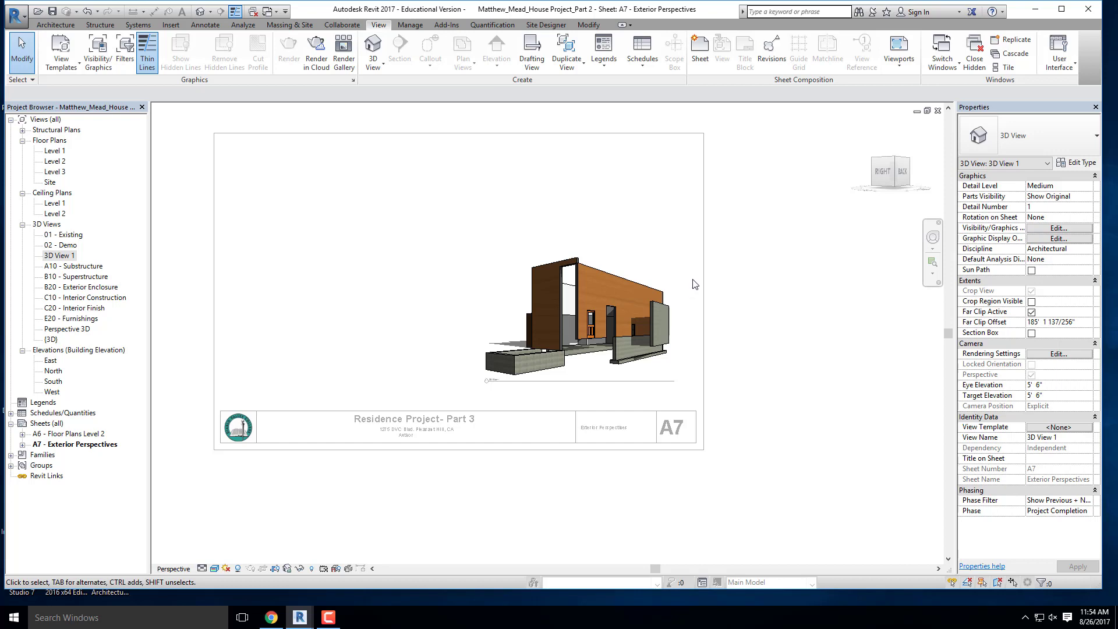
pyautogui.click(271, 617)
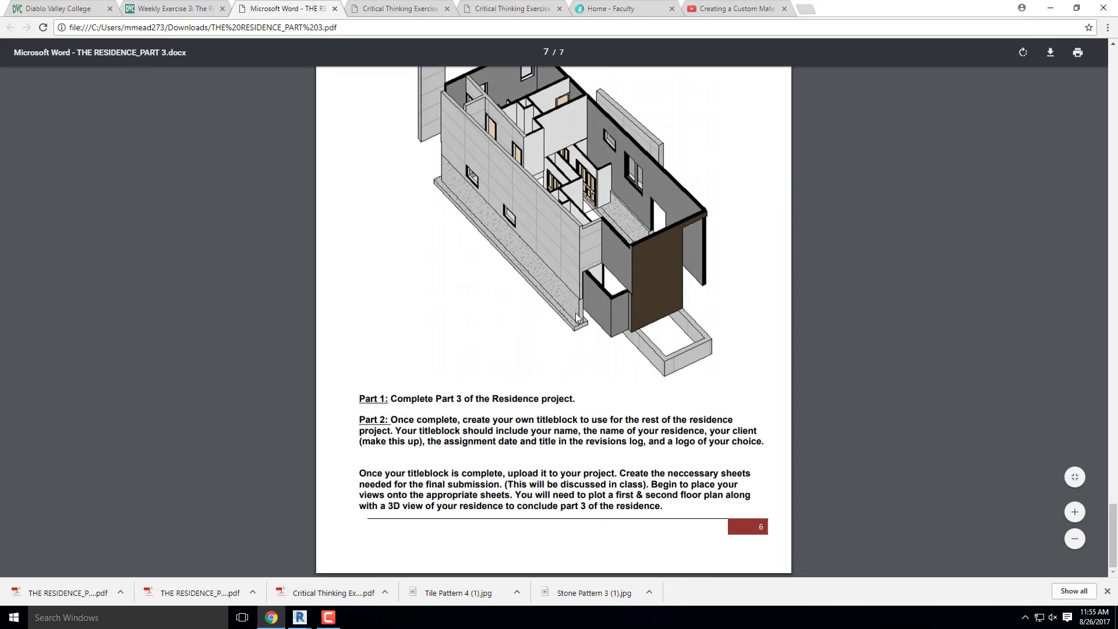
pyautogui.click(1051, 11)
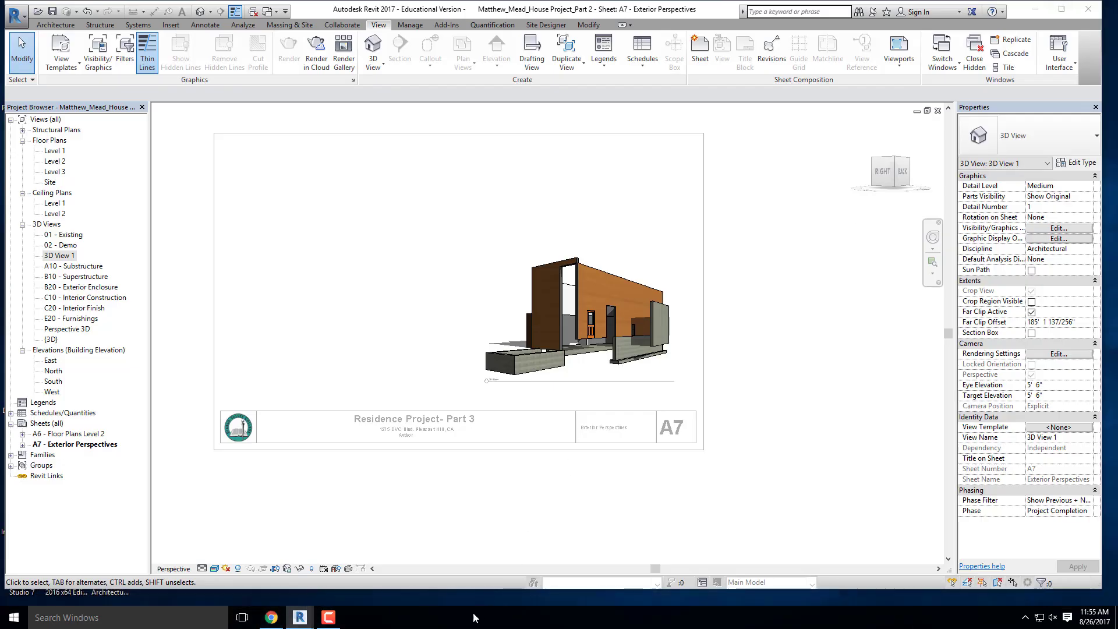
pyautogui.click(329, 617)
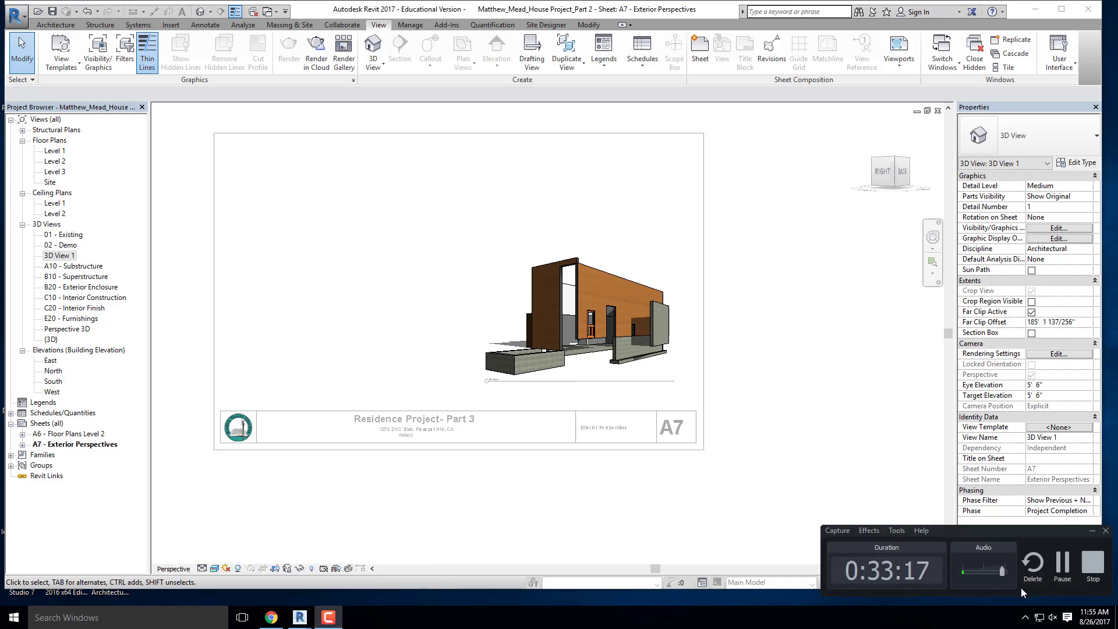